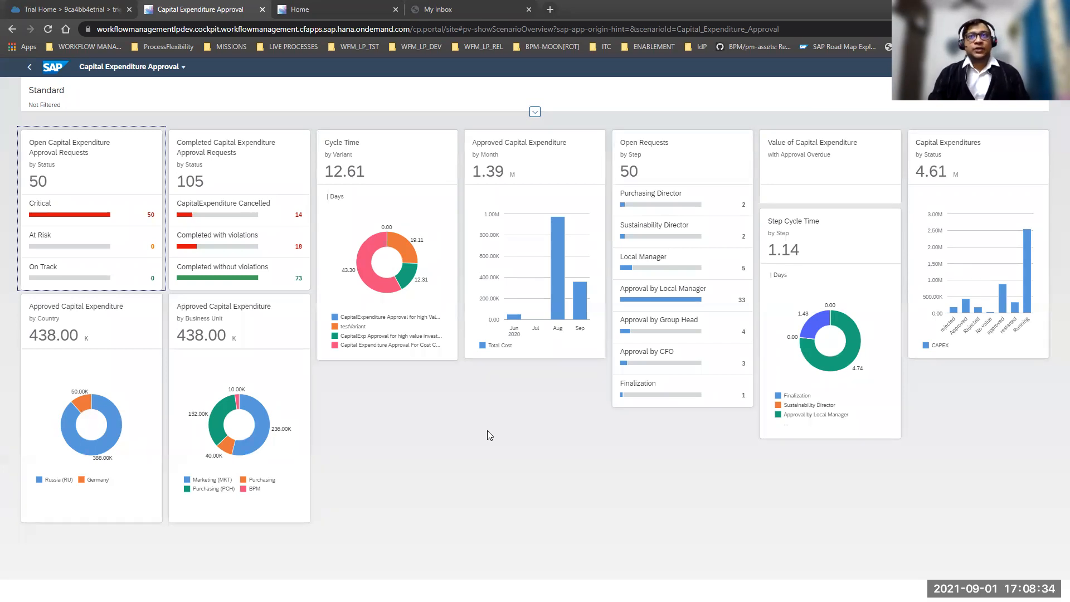
Rearrange the dashboard so the Open Requests card sits before the Approved Capital Expenditure by Month card.
drag(580, 146, 719, 267)
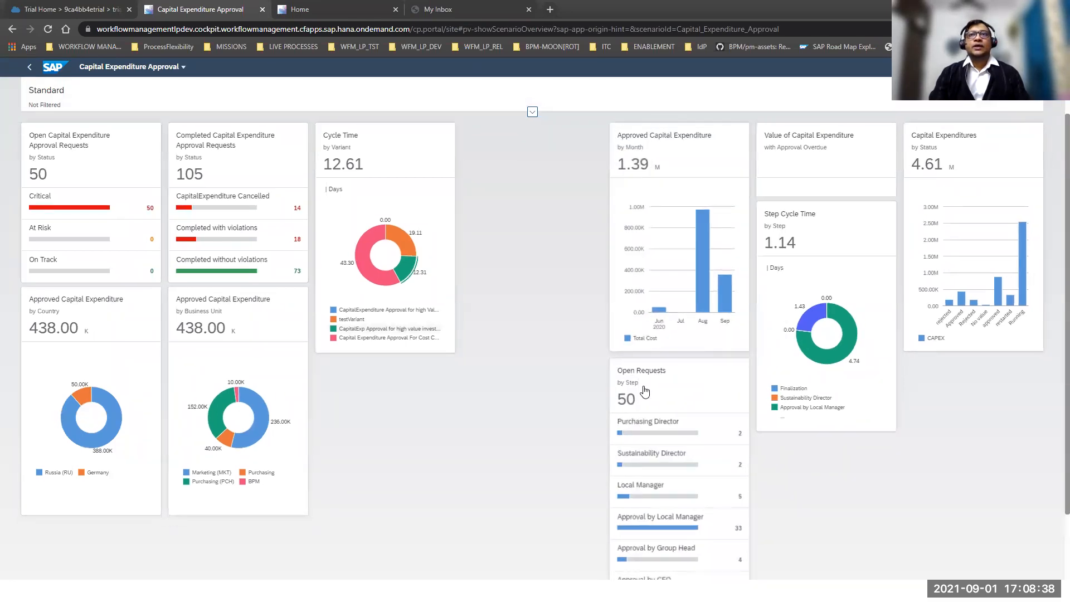
drag(680, 400, 526, 380)
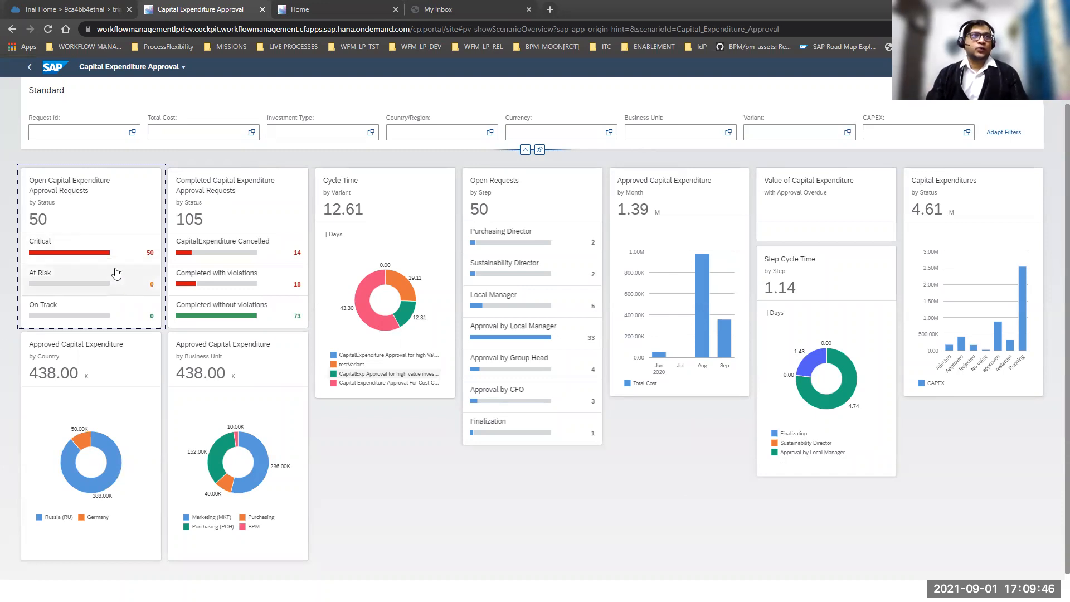
Drill into the critical open capital expenditure requests, open the first request for Germany and show its process path.
click(133, 255)
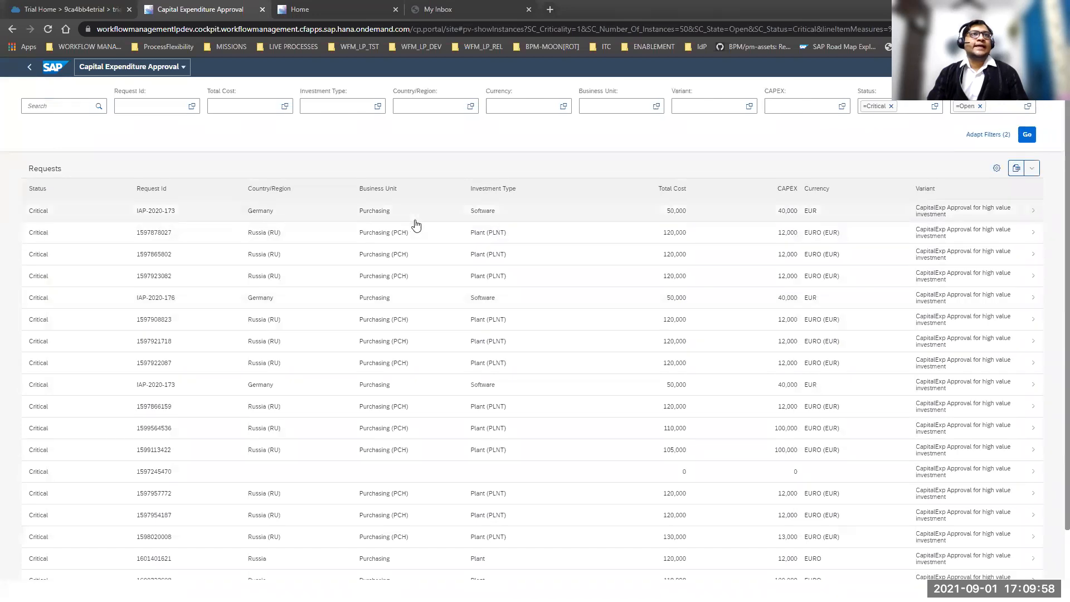
click(381, 216)
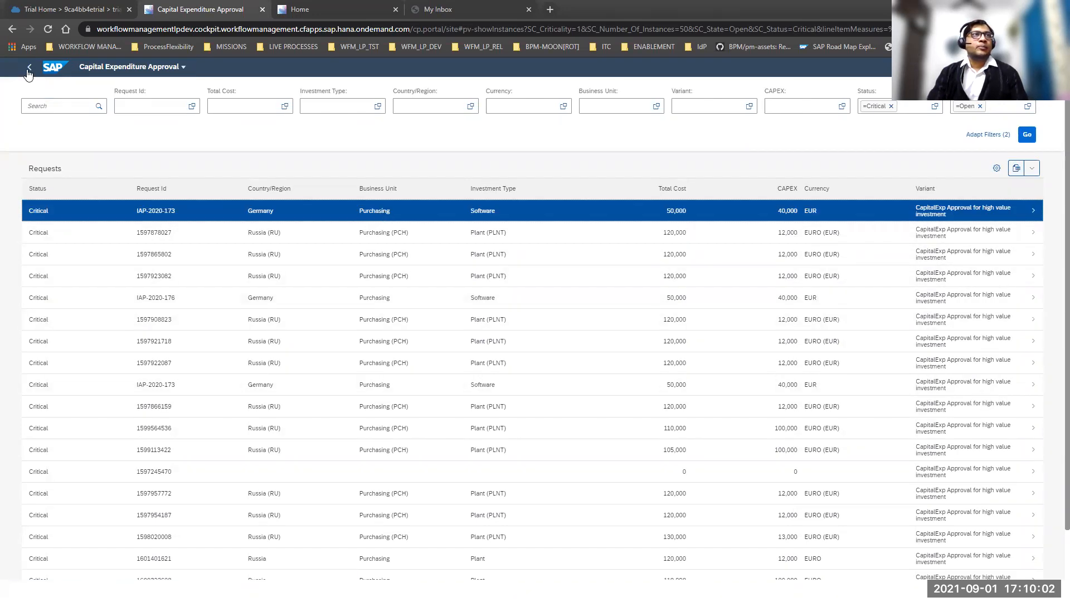
click(315, 219)
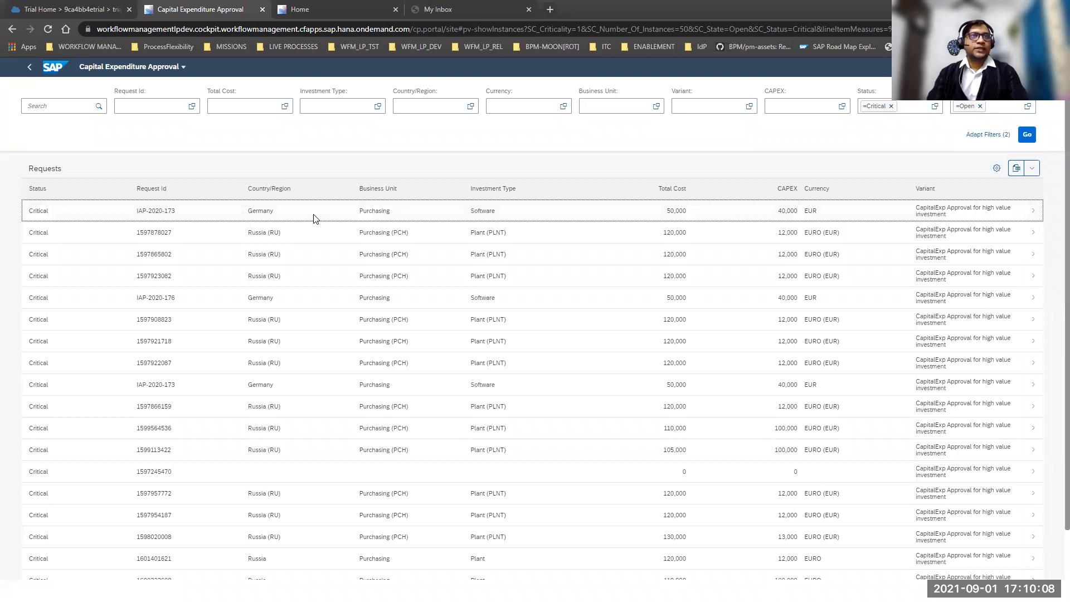
click(315, 219)
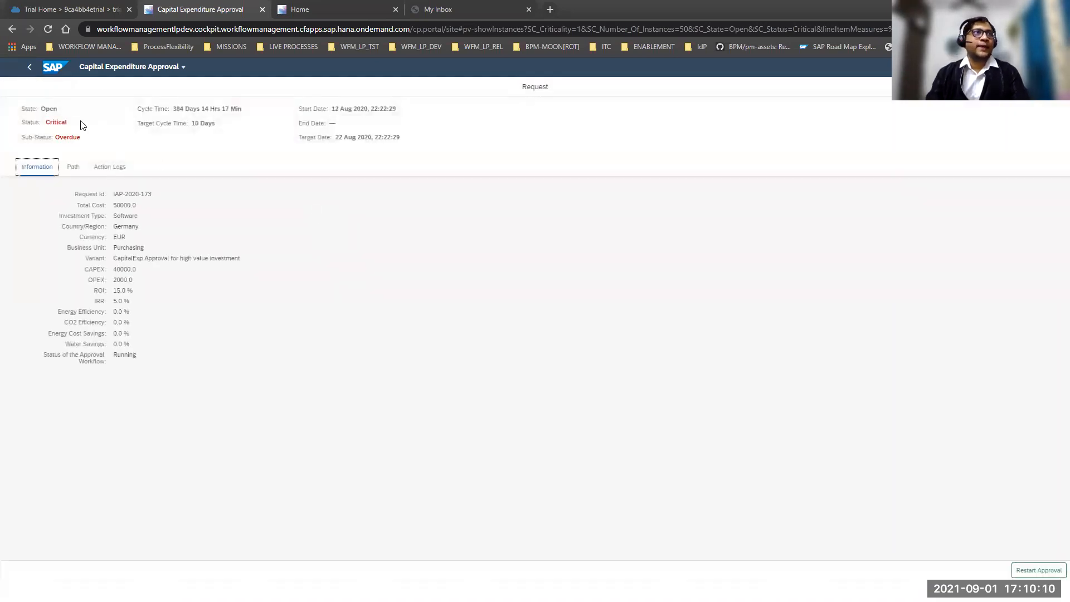
click(73, 166)
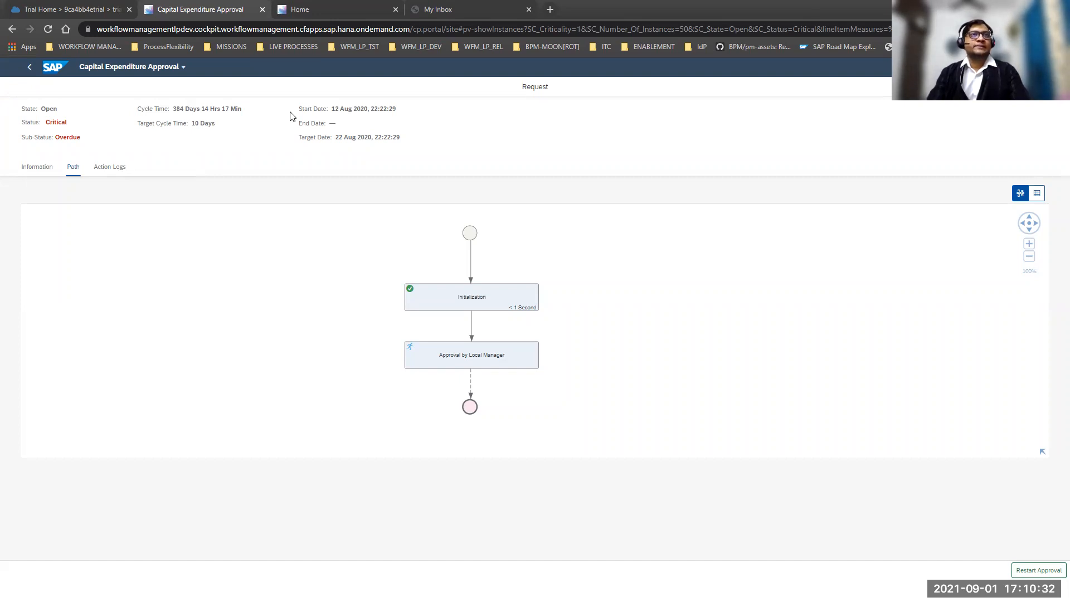
key(alt+Tab)
key(alt+Tab)
key(alt+Tab)
key(alt+Tab)
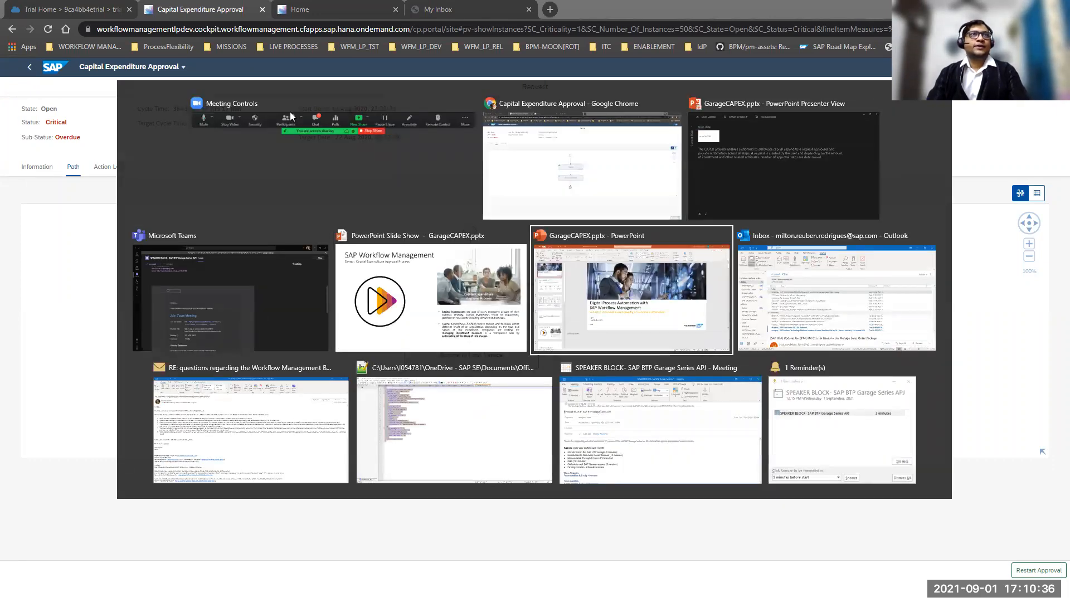
click(532, 173)
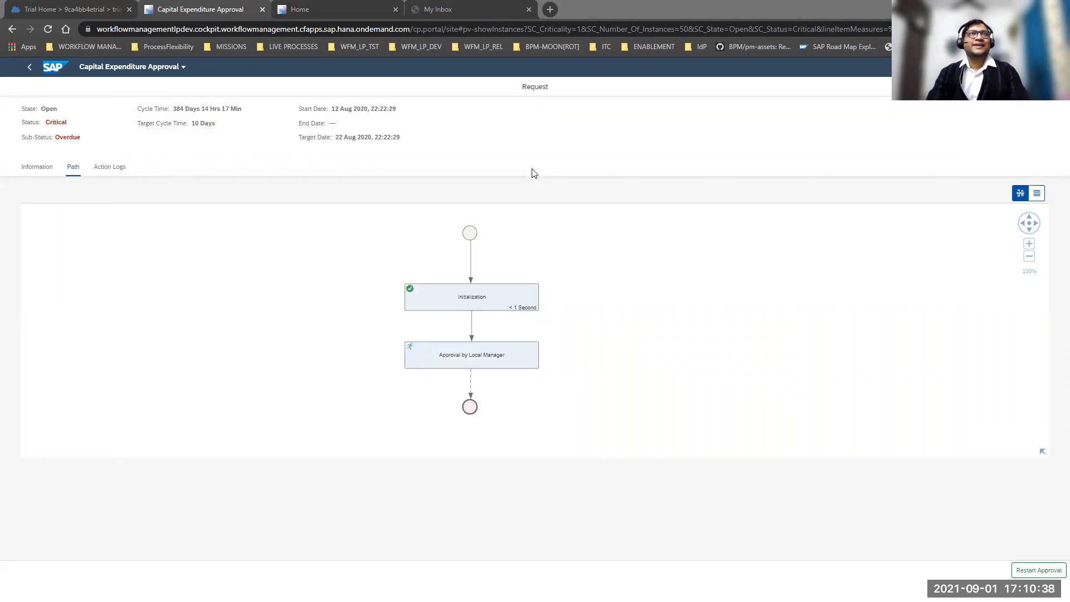
Open My Inbox from the trial home page and review the "App Creation" approval task from investment details through comments.
key(ctrl+Tab)
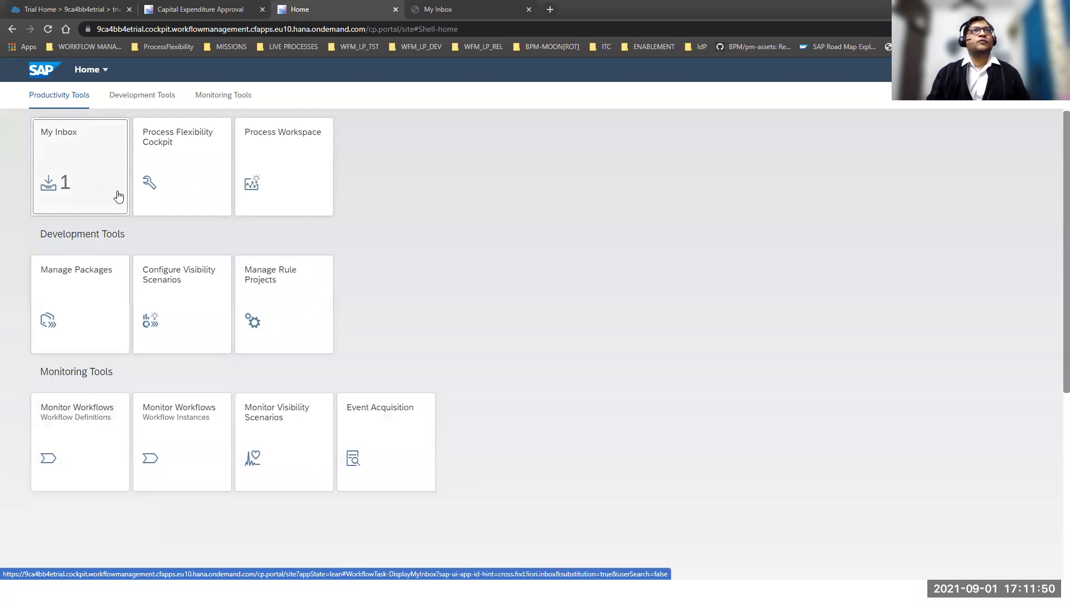
click(68, 183)
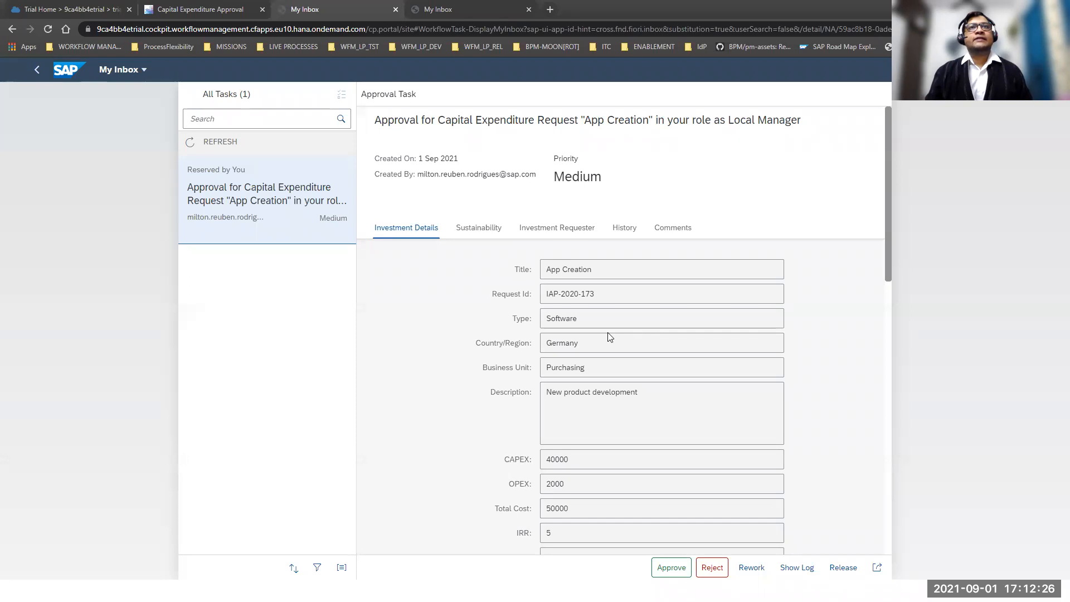
scroll(610, 336, down, 1)
drag(650, 336, 453, 339)
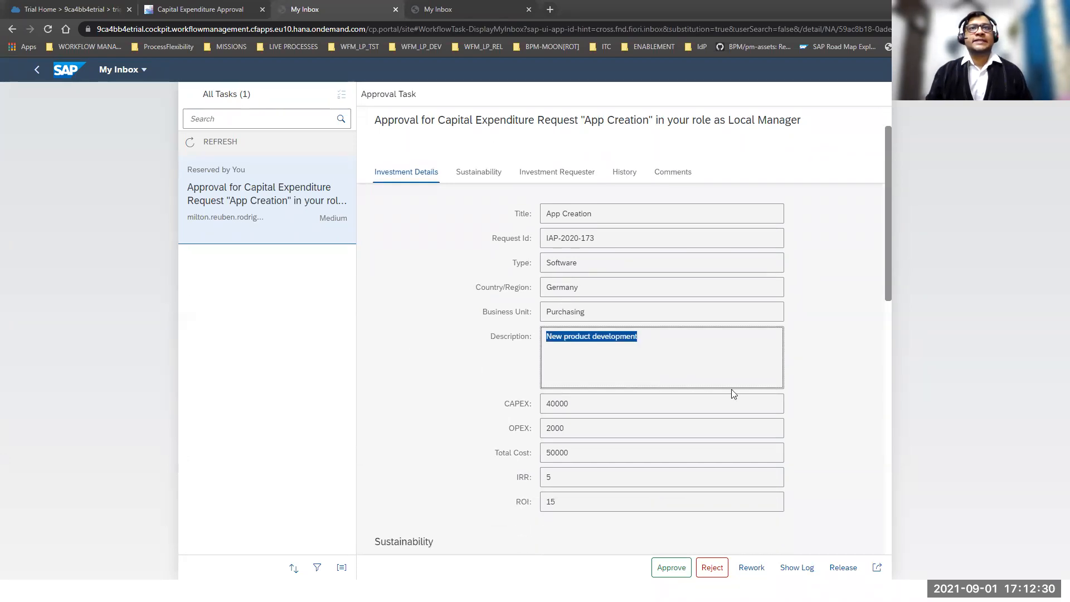
scroll(842, 370, down, 2)
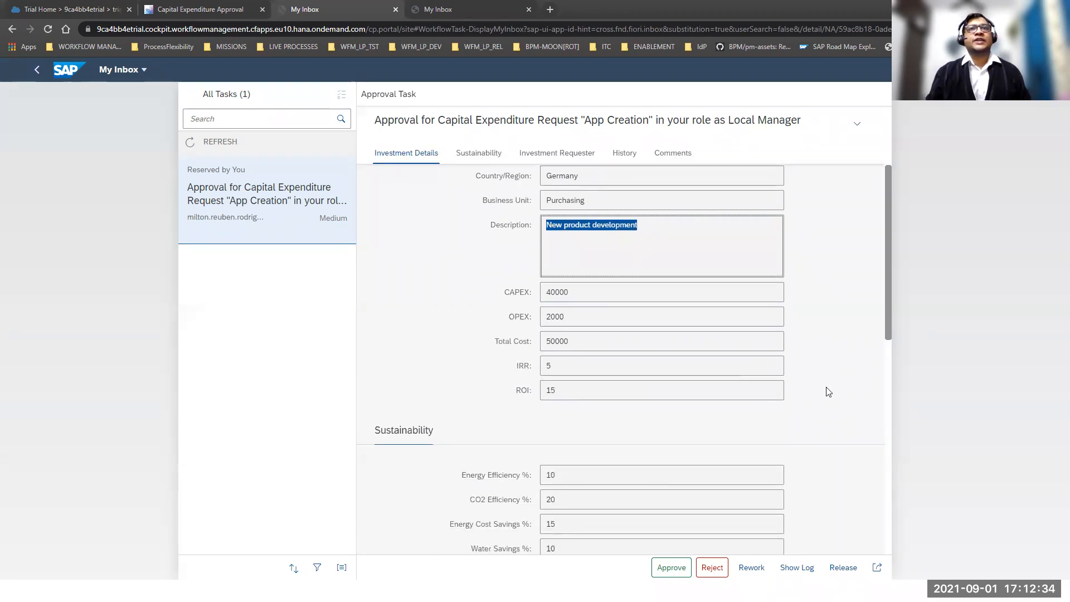
scroll(885, 392, down, 4)
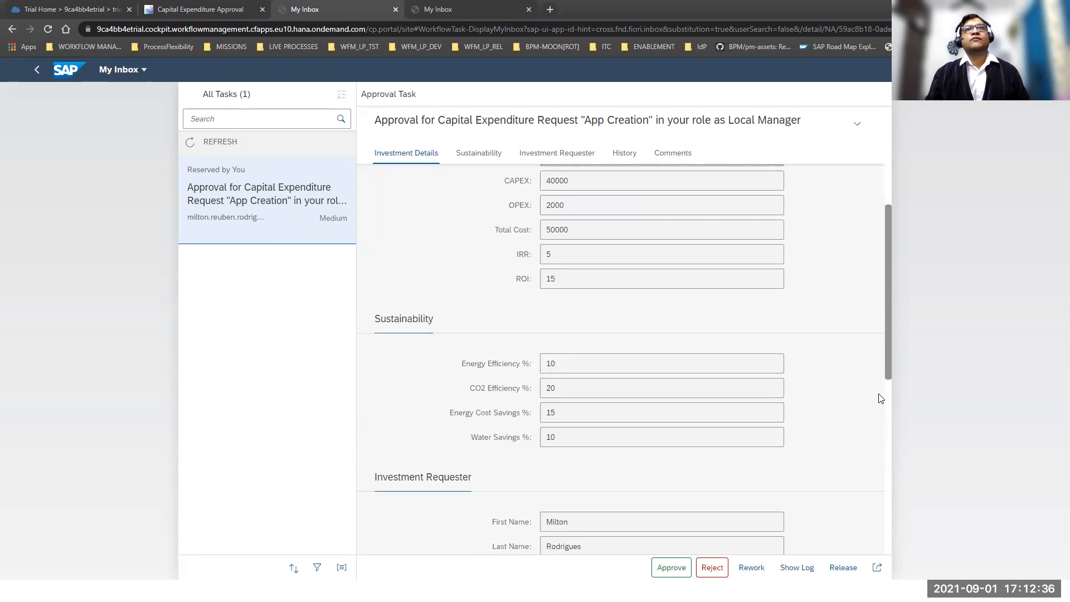
scroll(853, 410, up, 1)
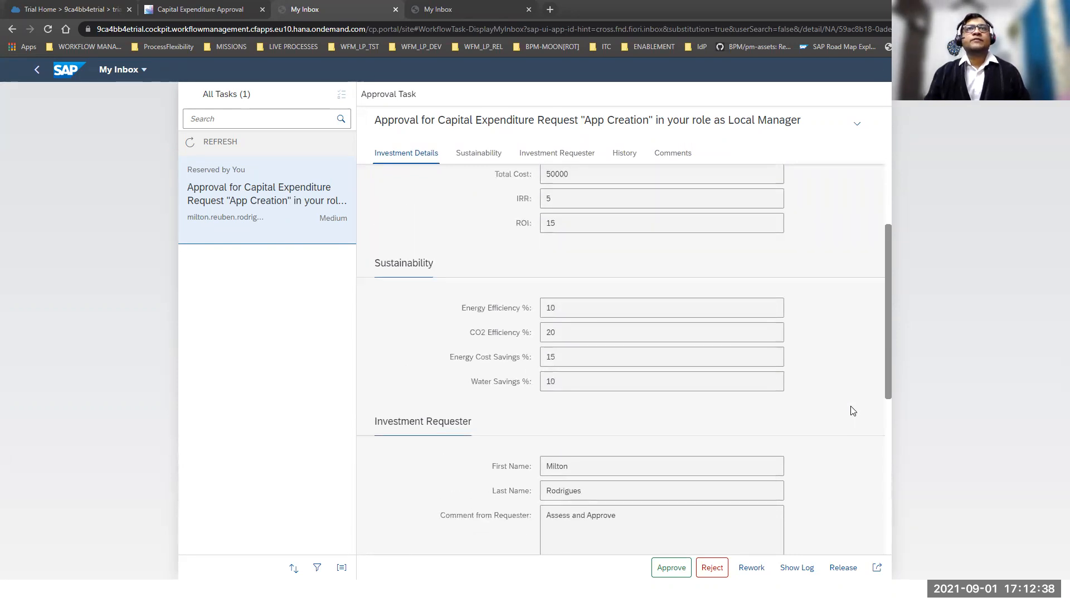
scroll(851, 410, down, 5)
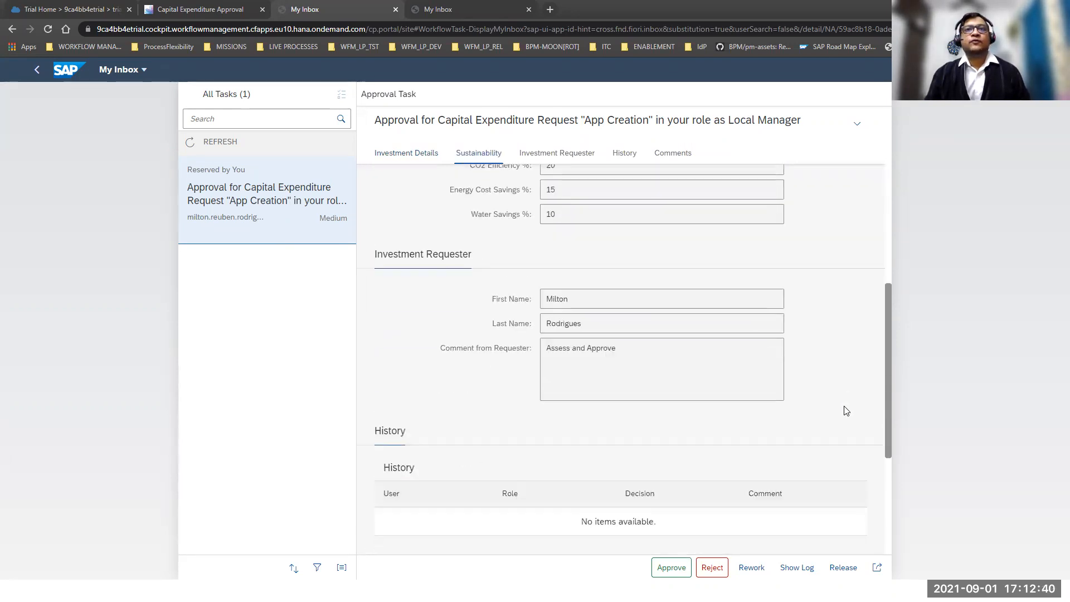
scroll(843, 411, down, 1)
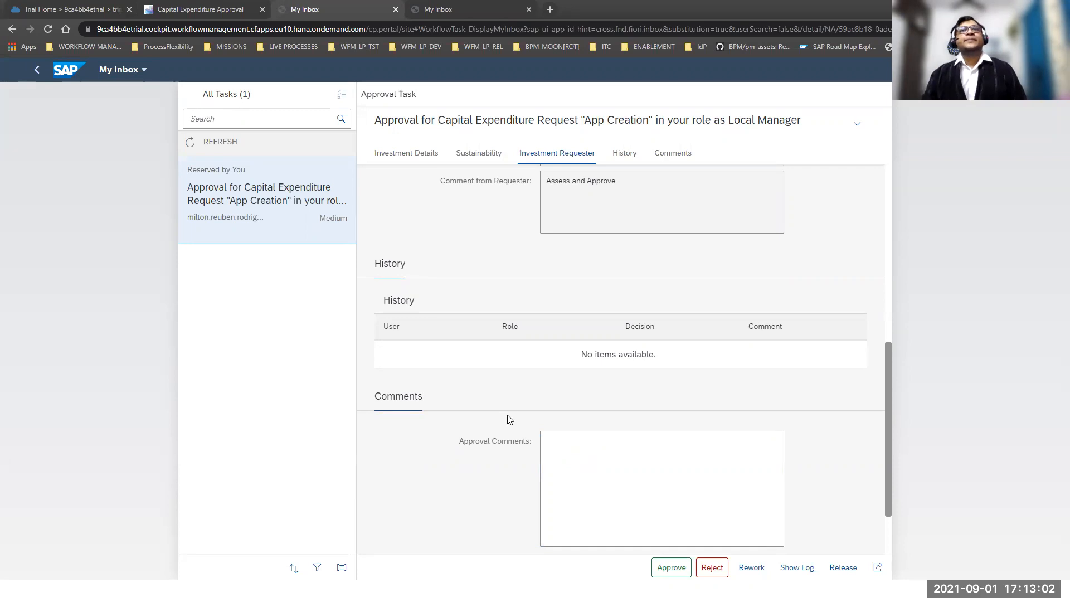
scroll(509, 419, up, 10)
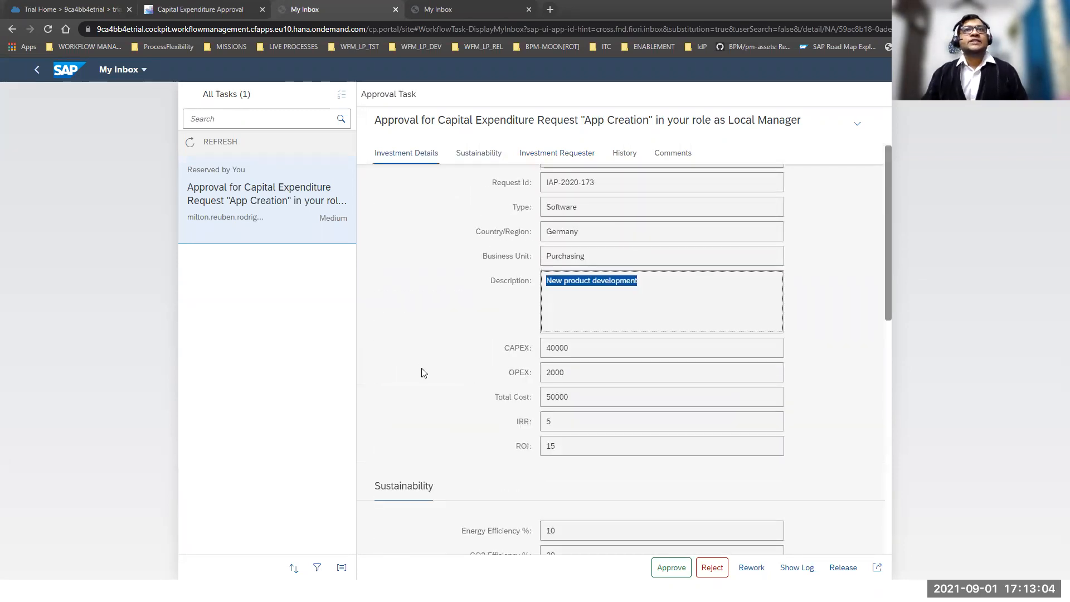
scroll(423, 373, up, 2)
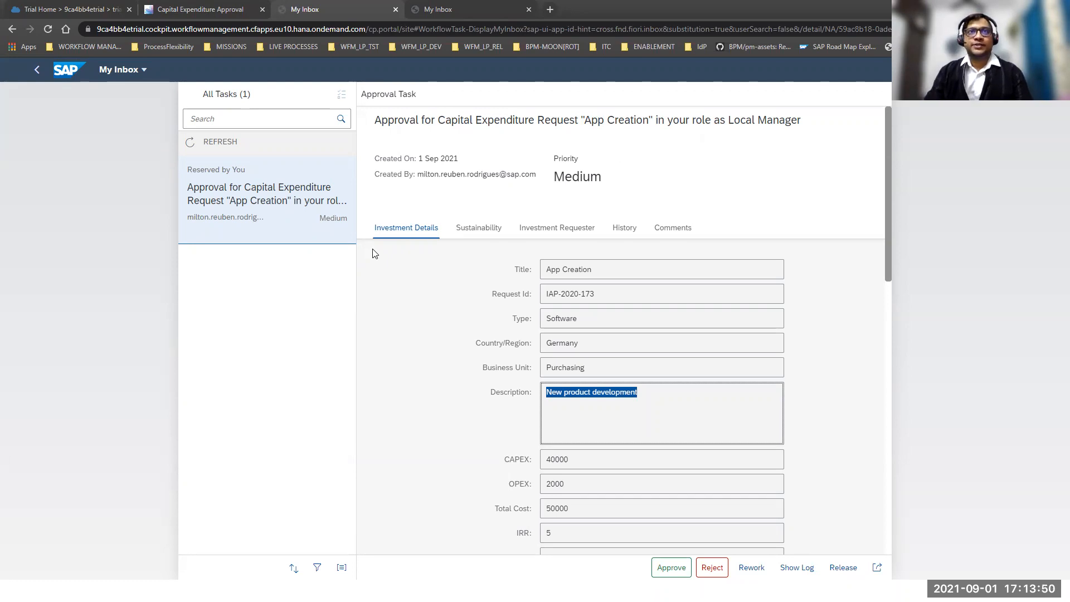
key(alt+Tab)
key(alt+shift+Tab)
key(alt+Tab)
key(alt+Tab)
key(alt+Tab)
key(alt+Tab)
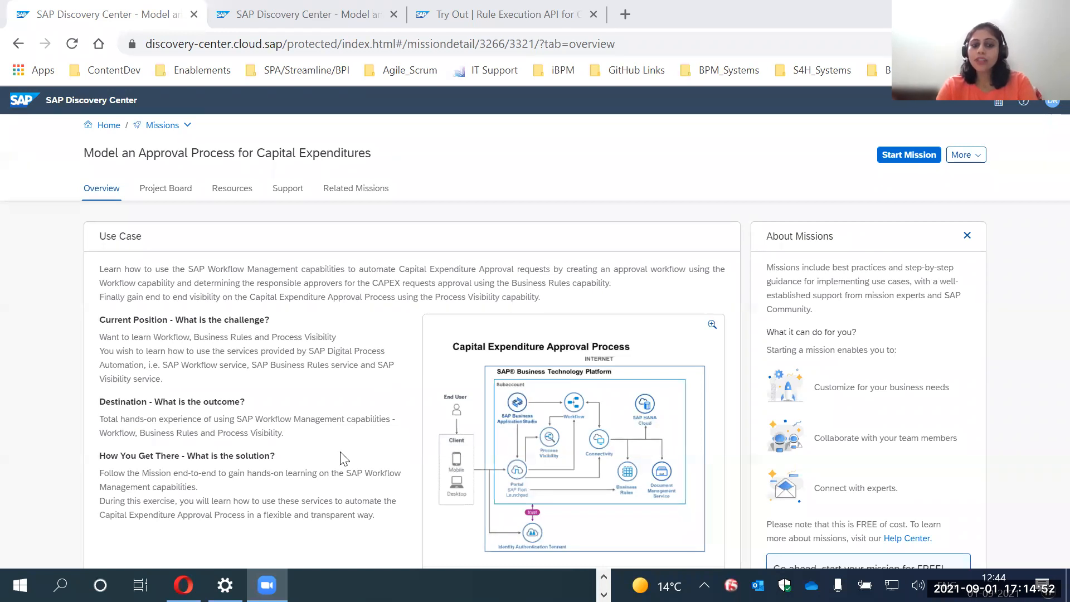
Examine the overview of the capital expenditure approval mission and the cards on its project board.
scroll(401, 436, down, 1)
scroll(401, 435, up, 1)
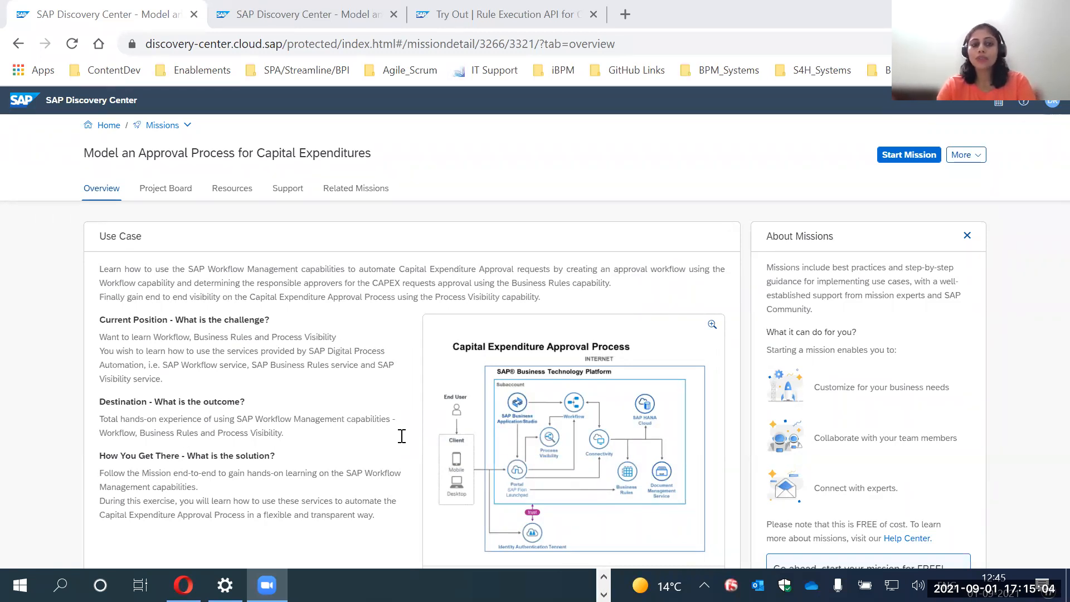
click(177, 187)
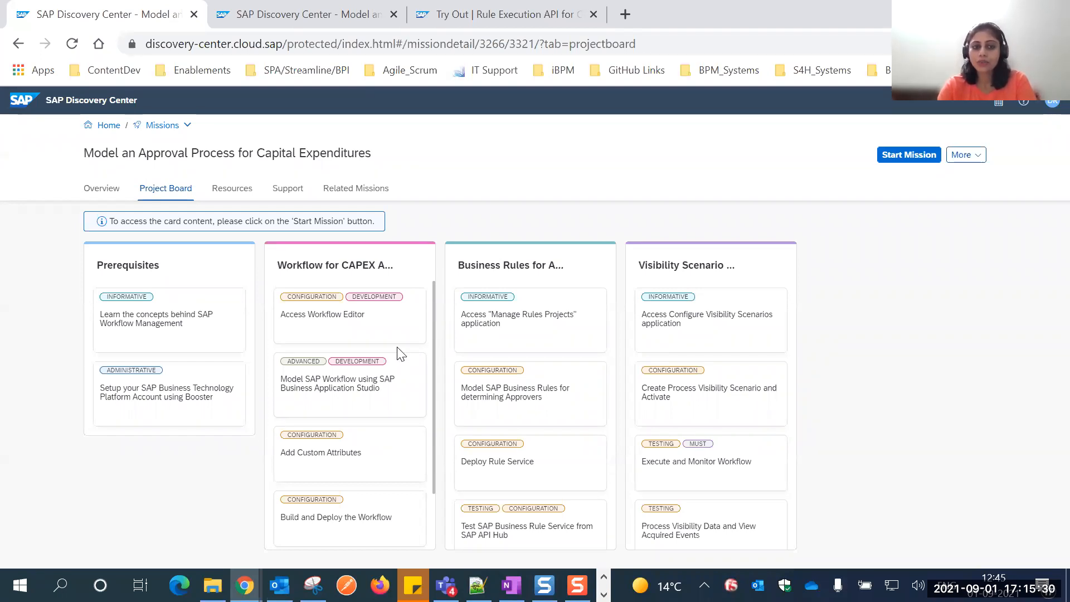
scroll(607, 401, down, 1)
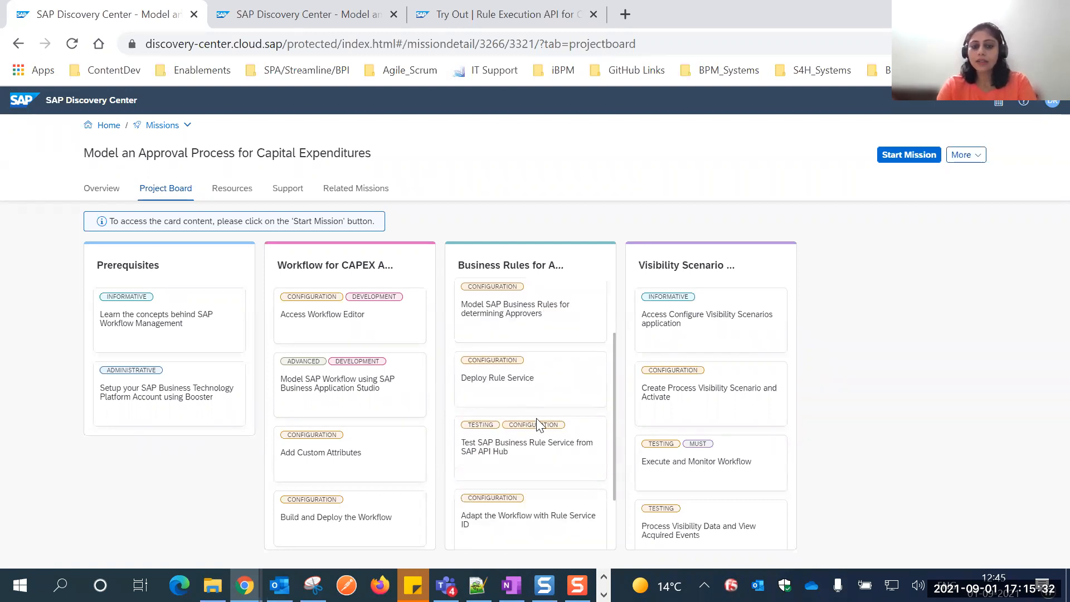
scroll(536, 418, up, 1)
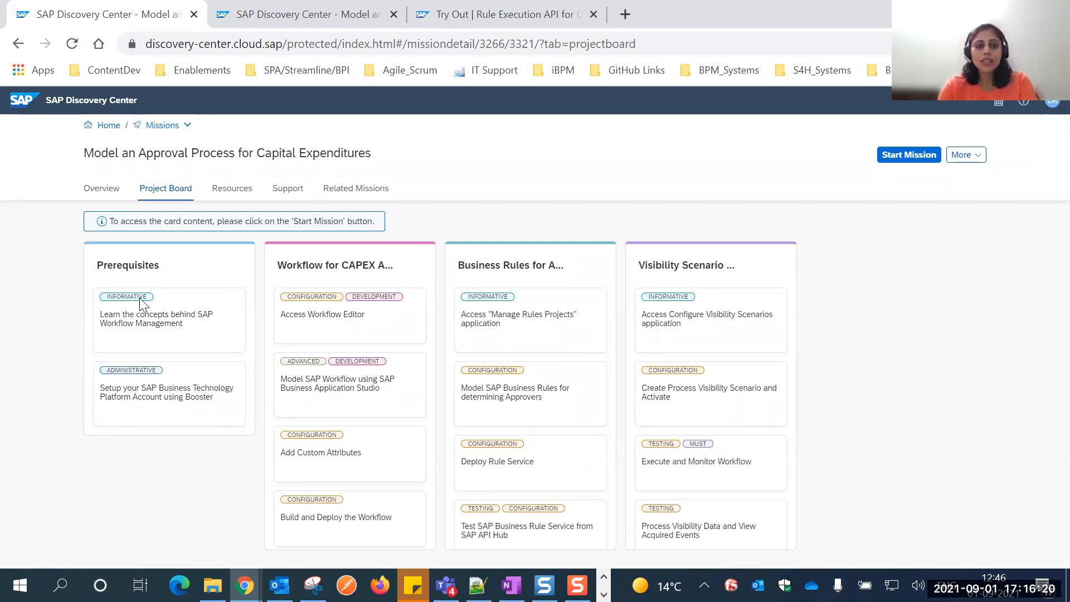
Switch to the SAP BTP Cockpit in Opera and examine the trial subaccount's subscriptions and service instances.
key(alt+Tab)
key(alt+Tab)
key(alt+Tab)
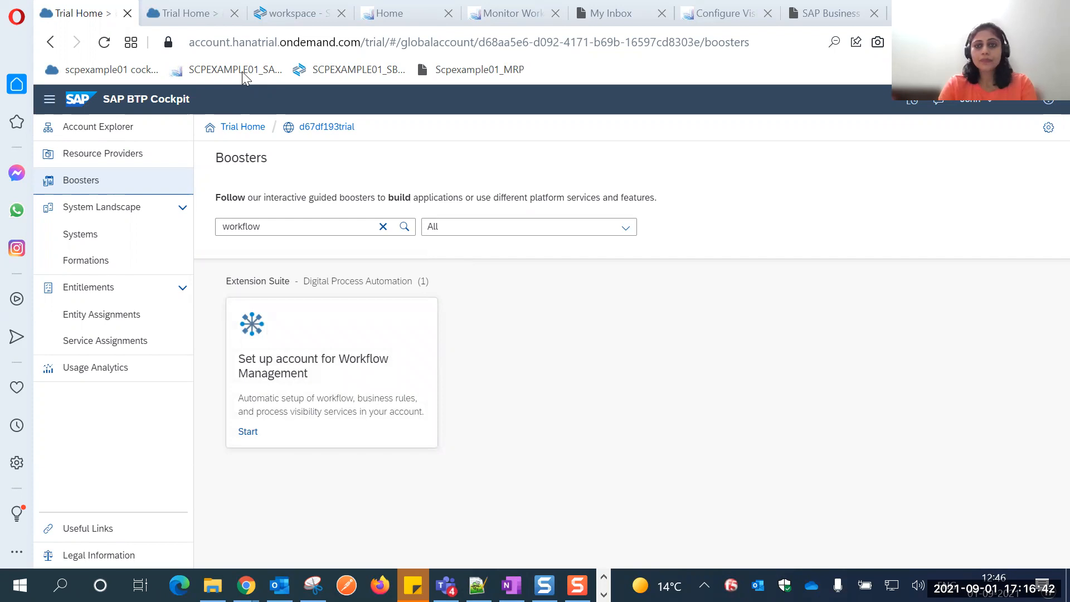
click(498, 165)
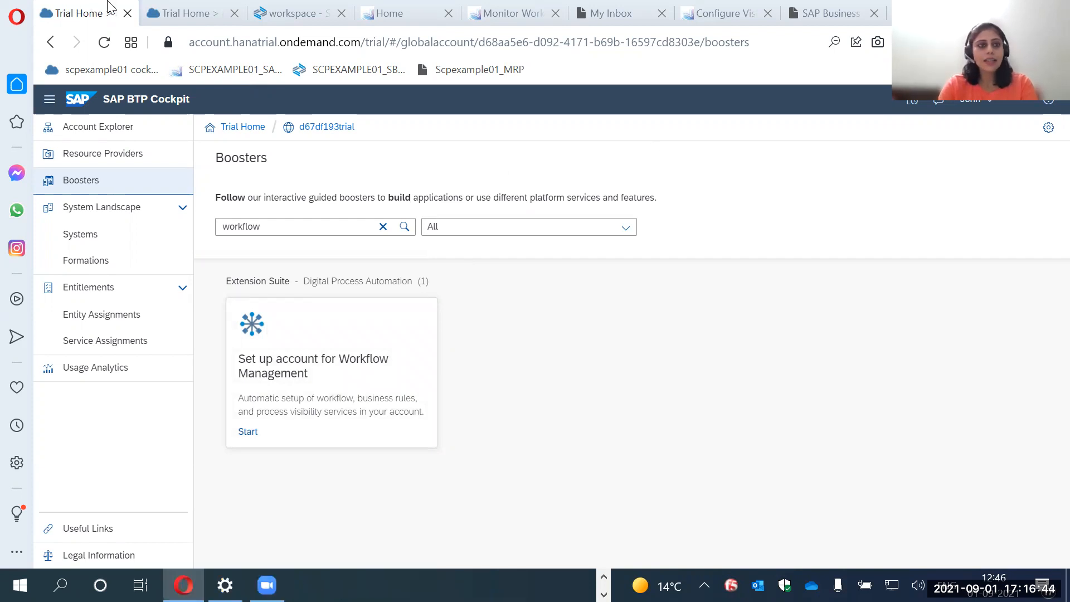
click(140, 15)
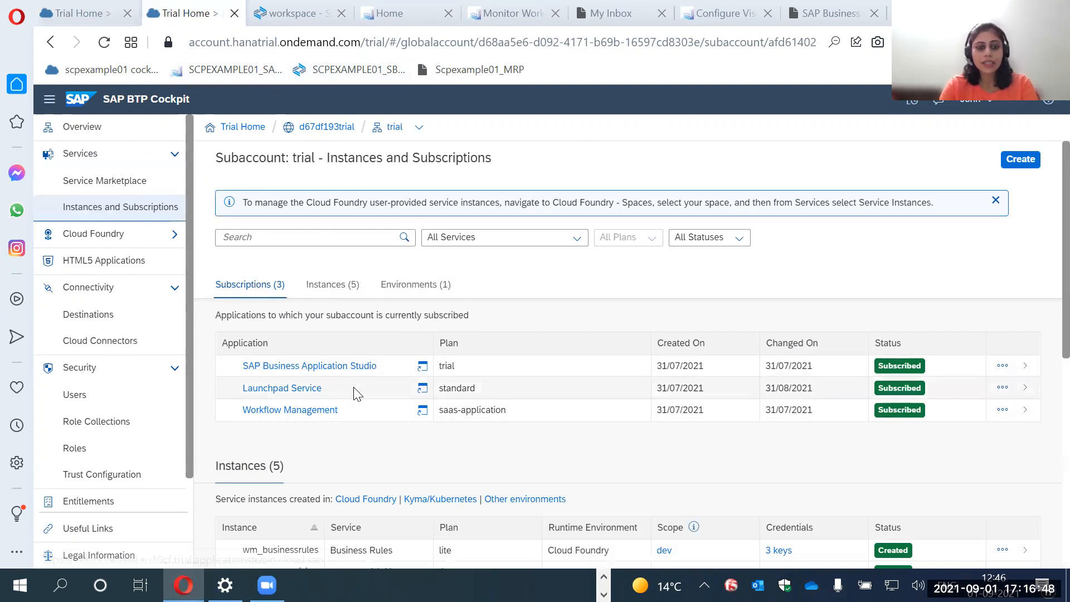
scroll(425, 414, down, 2)
scroll(424, 414, down, 1)
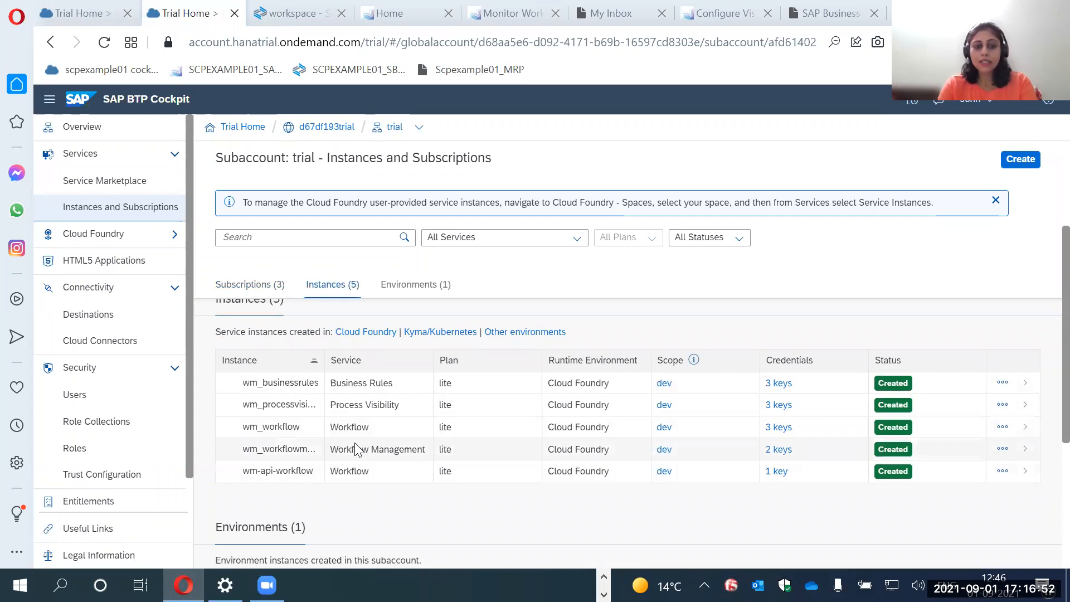
scroll(356, 441, up, 1)
scroll(356, 441, up, 3)
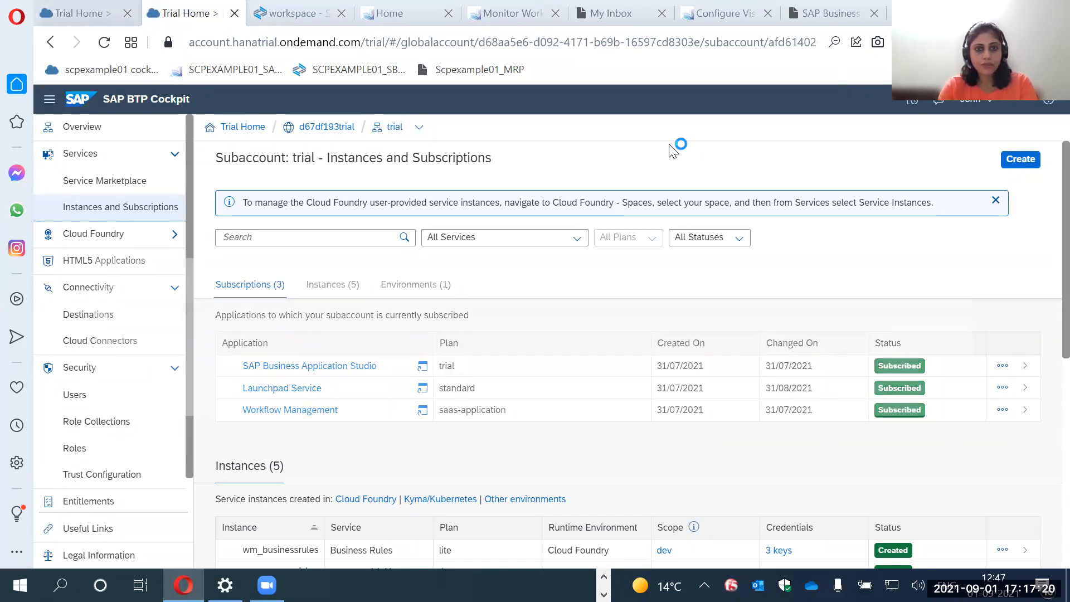
Look at the workflow booster and the capex_00 workflow in Business Application Studio, and return to the subaccount's Instances and Subscriptions.
key(ctrl+Tab)
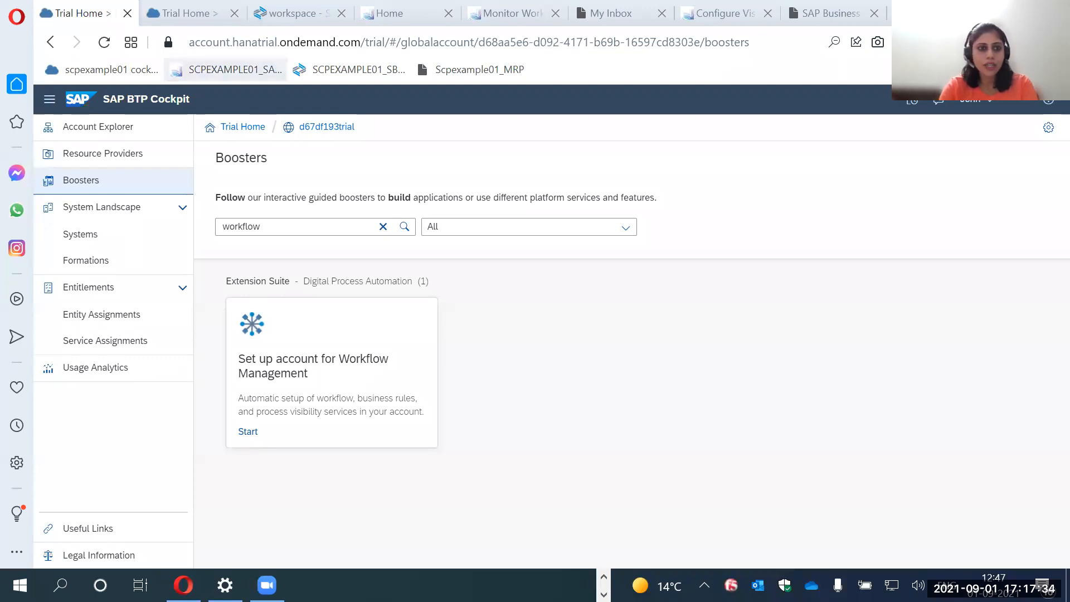
key(ctrl+Tab)
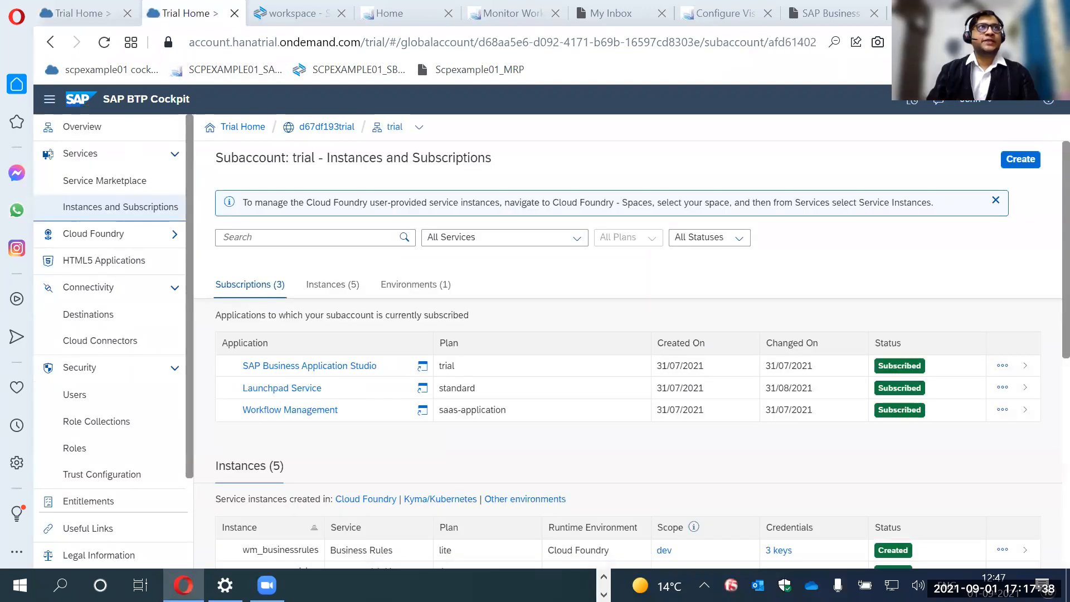
key(ctrl+Tab)
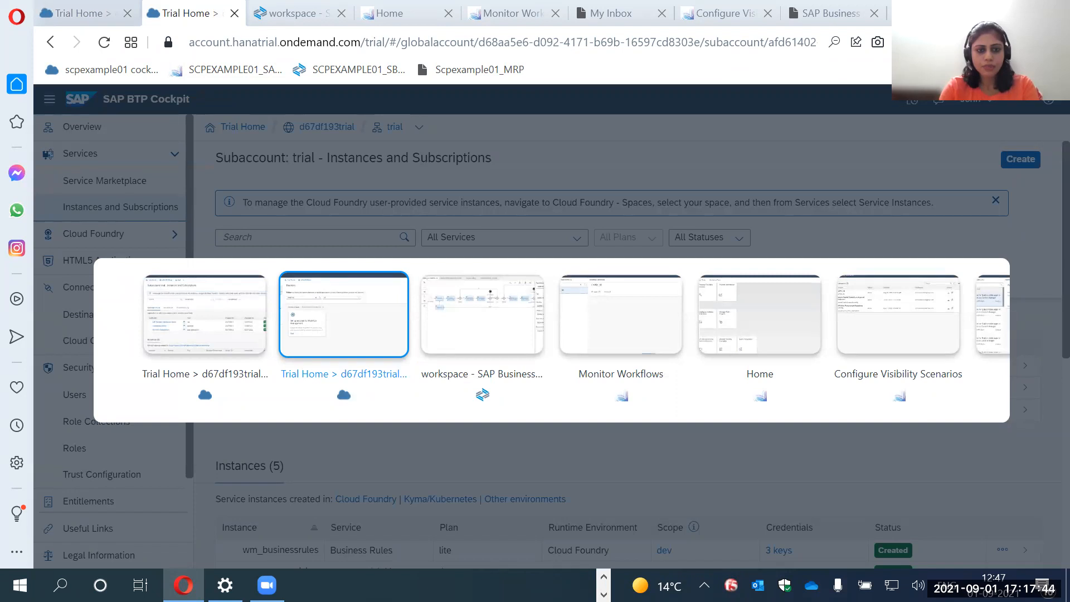
key(ctrl+Tab)
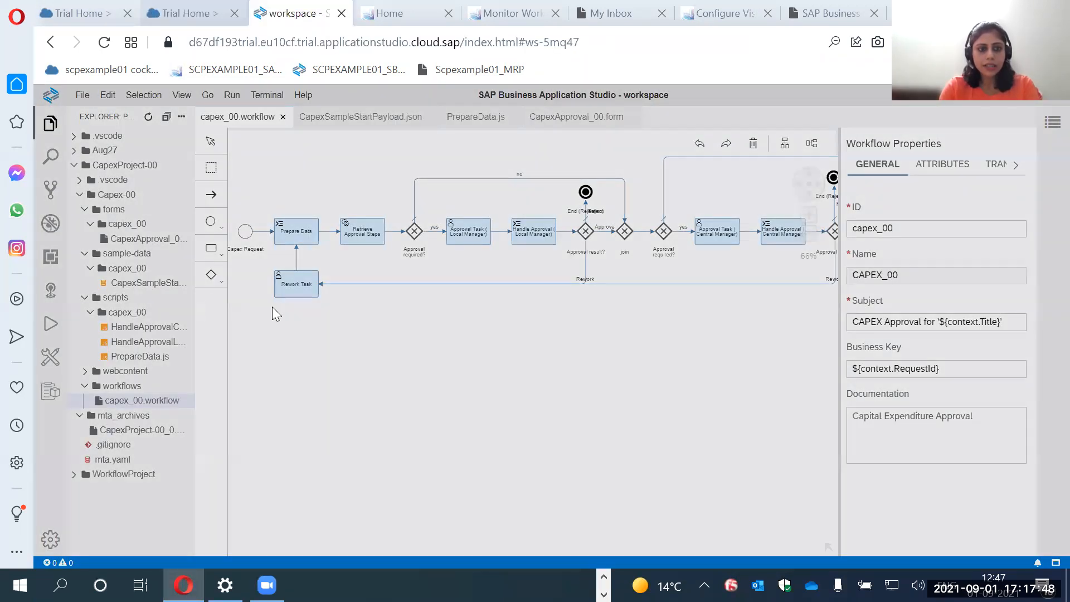
key(ctrl+Tab)
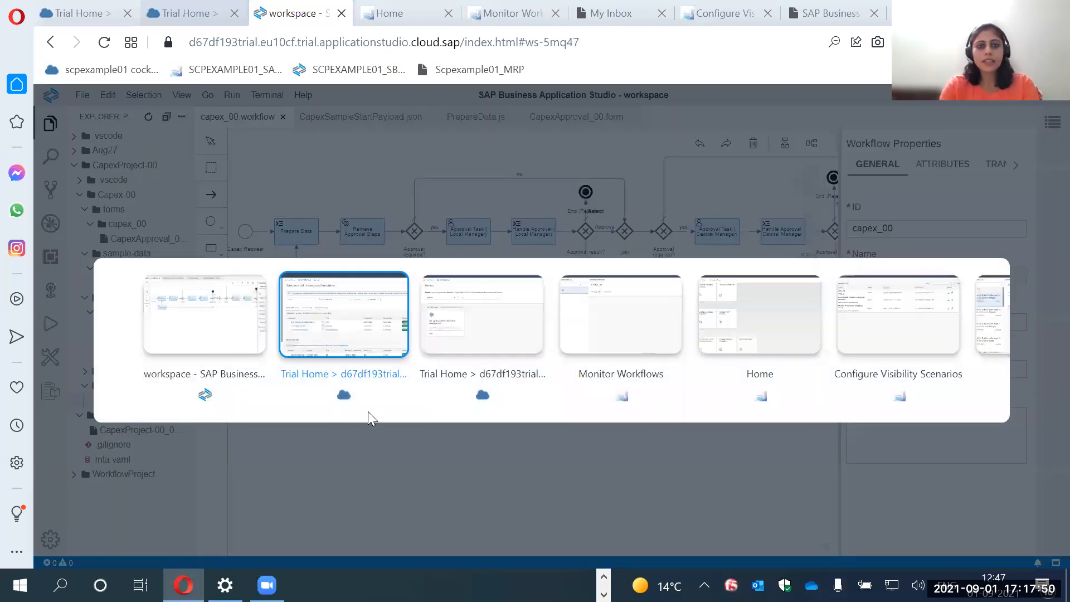
key(ctrl+Tab)
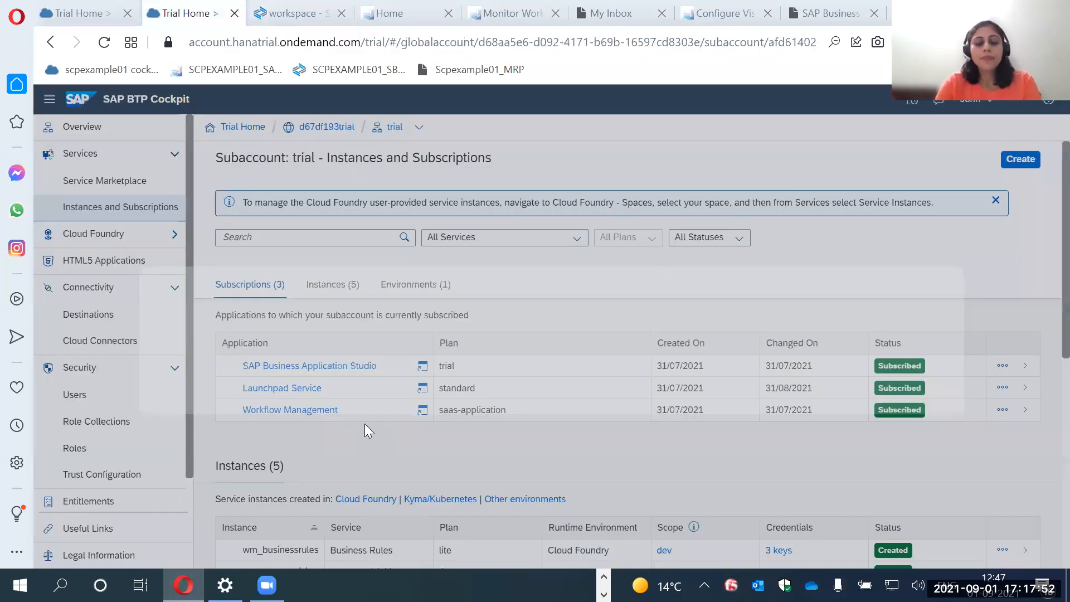
Look at the Workflow Management booster in the cockpit and the capture of its setup progress in Snagit Editor, and return to the cockpit.
scroll(383, 366, down, 2)
scroll(383, 367, up, 2)
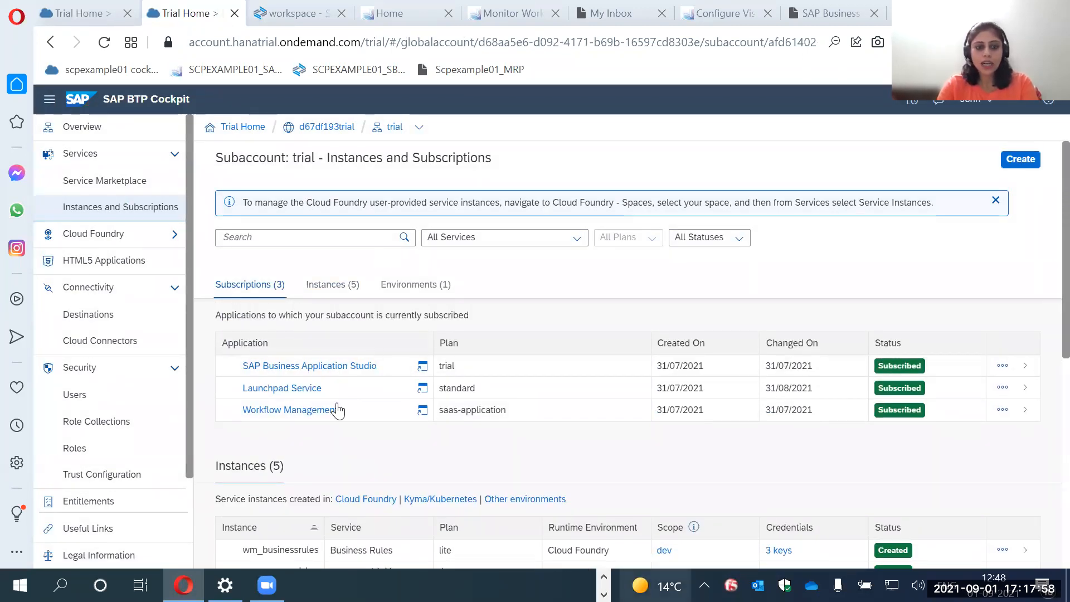
click(84, 13)
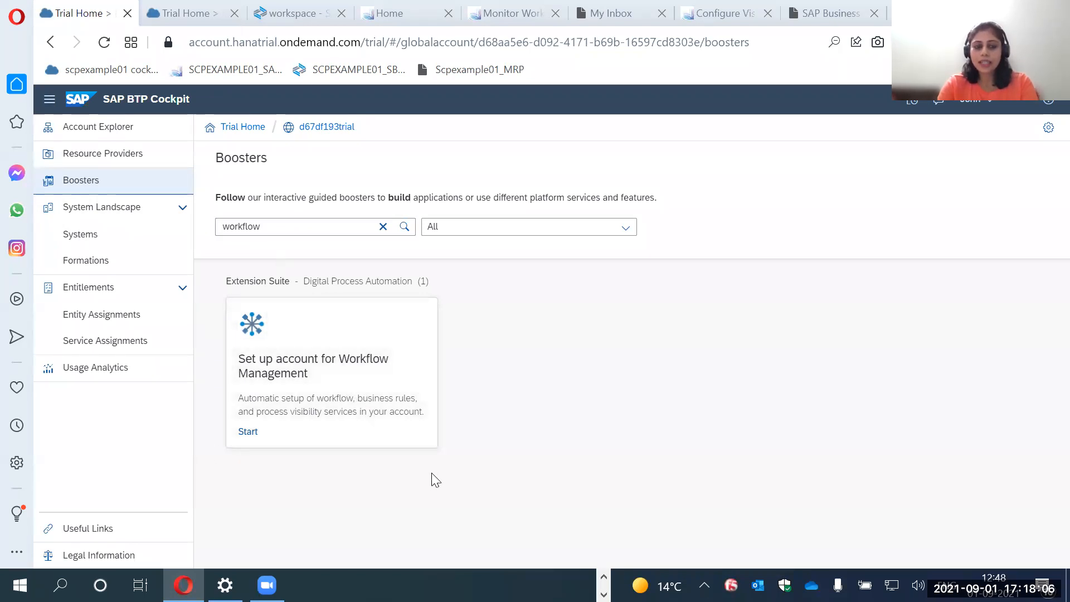
click(604, 577)
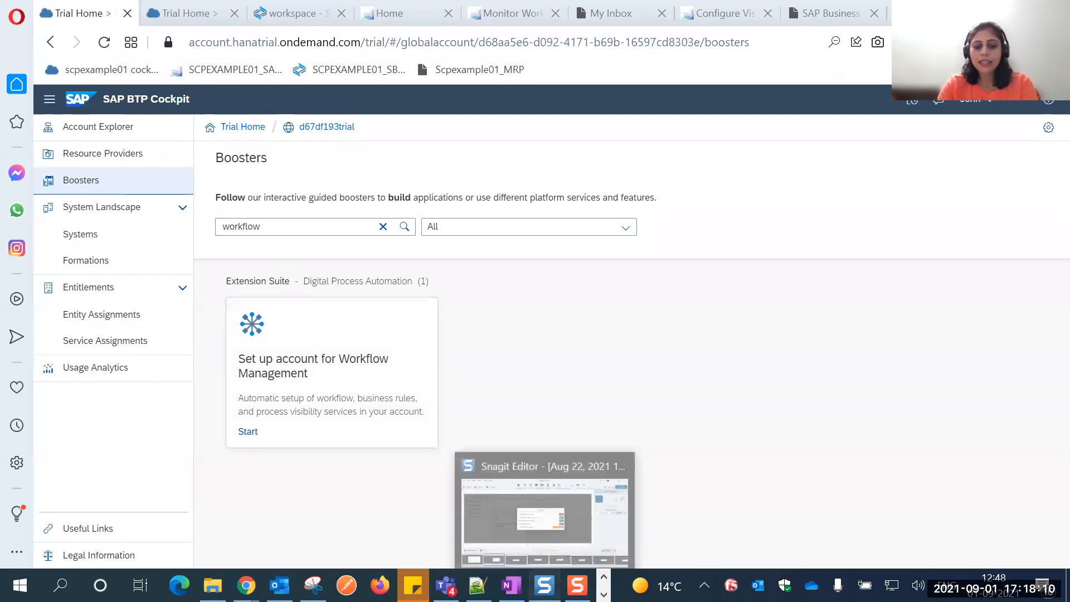
click(544, 585)
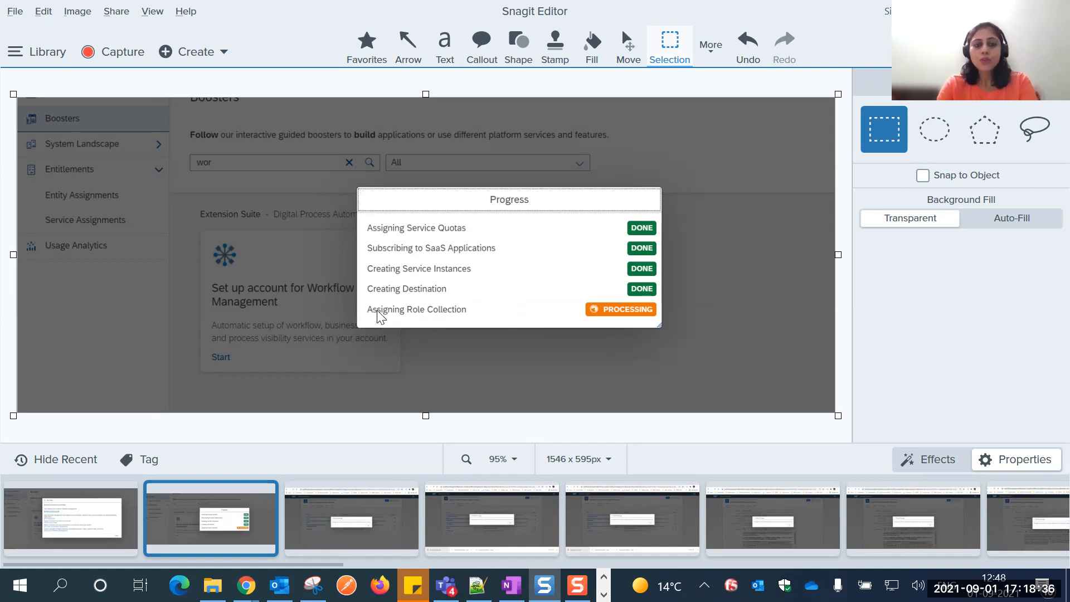
key(alt+Tab)
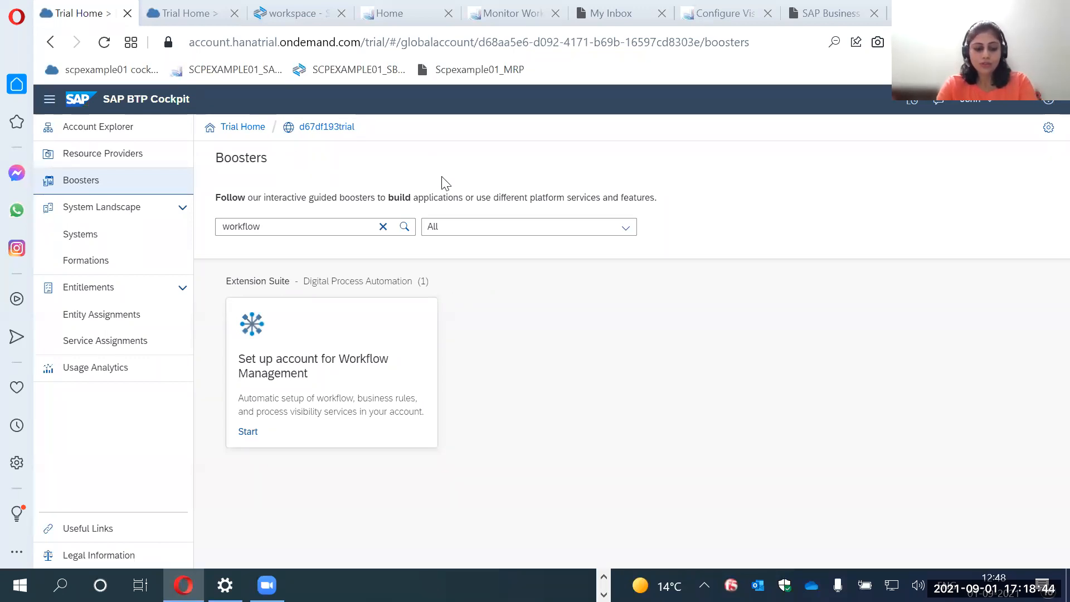
Switch to the capex_00 workflow in Business Application Studio, check the mission's project board in SAP Discovery Center, and return to the workflow.
key(ctrl+Tab)
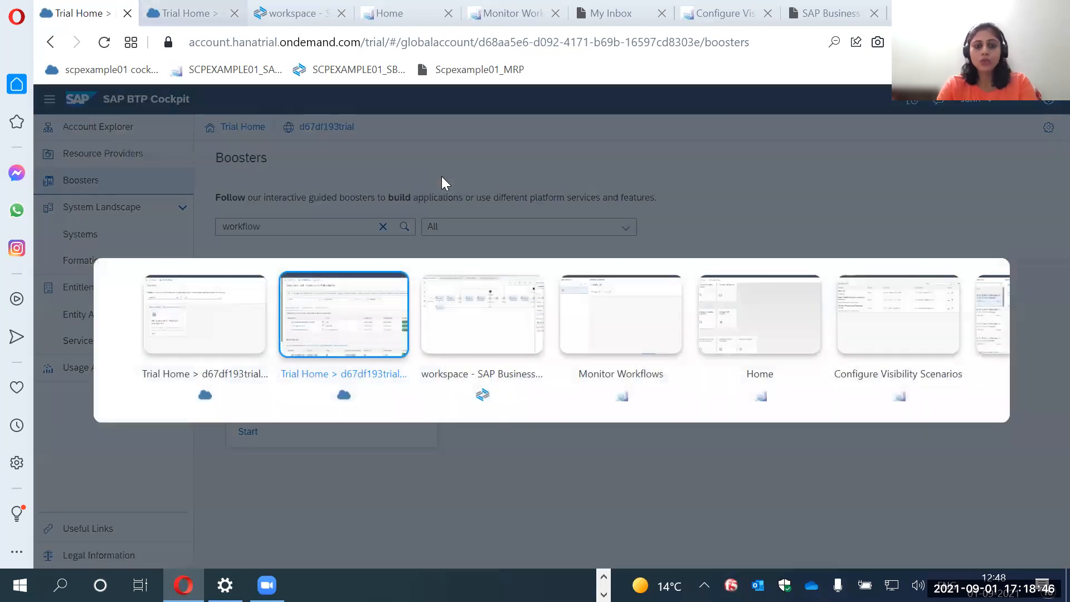
key(ctrl+Tab)
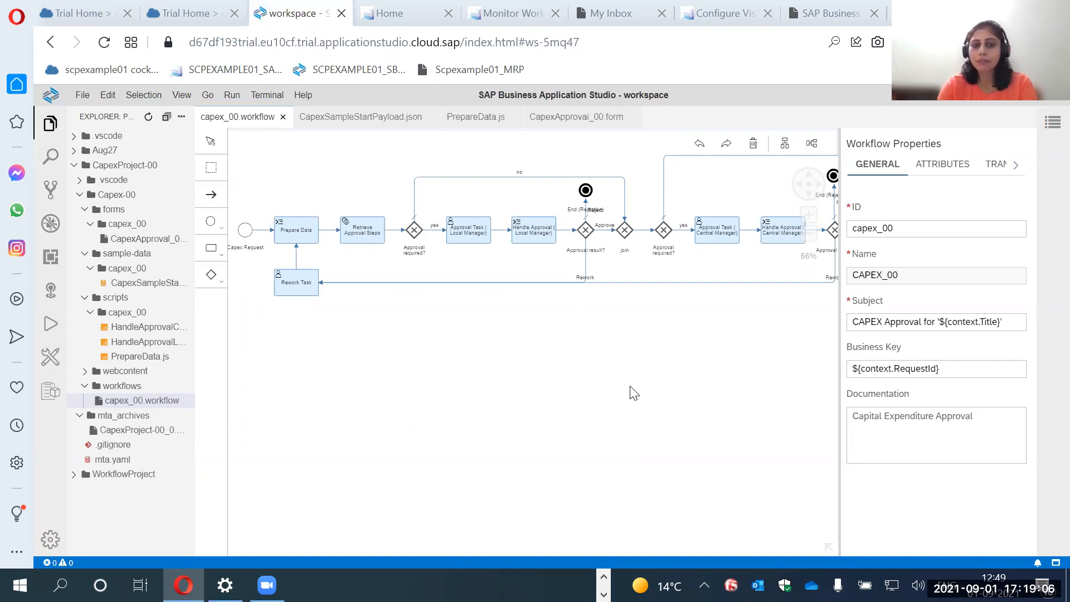
drag(631, 386, 628, 387)
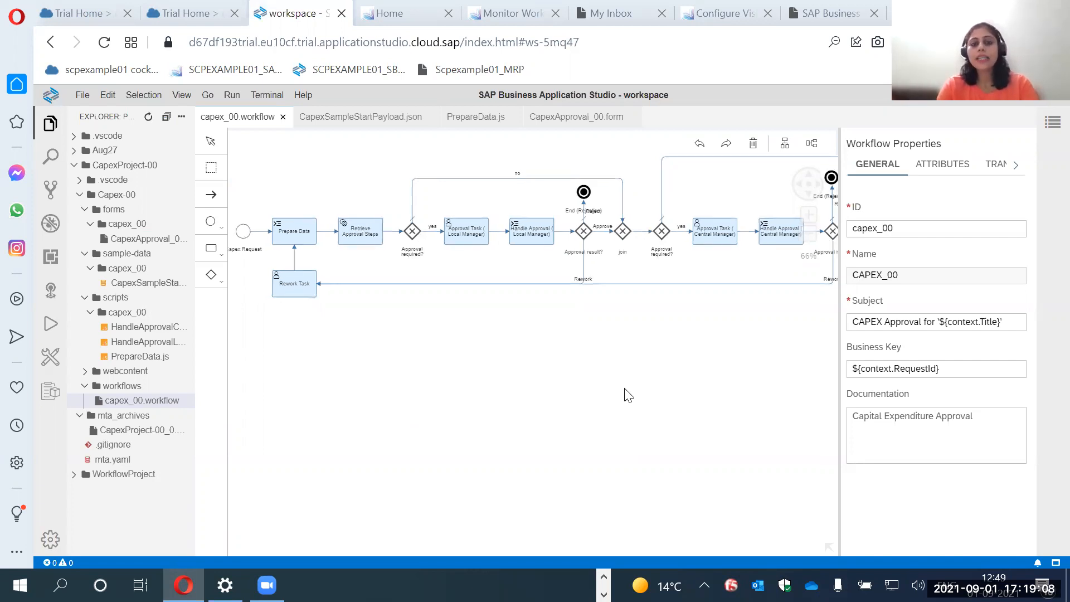
key(alt+Tab)
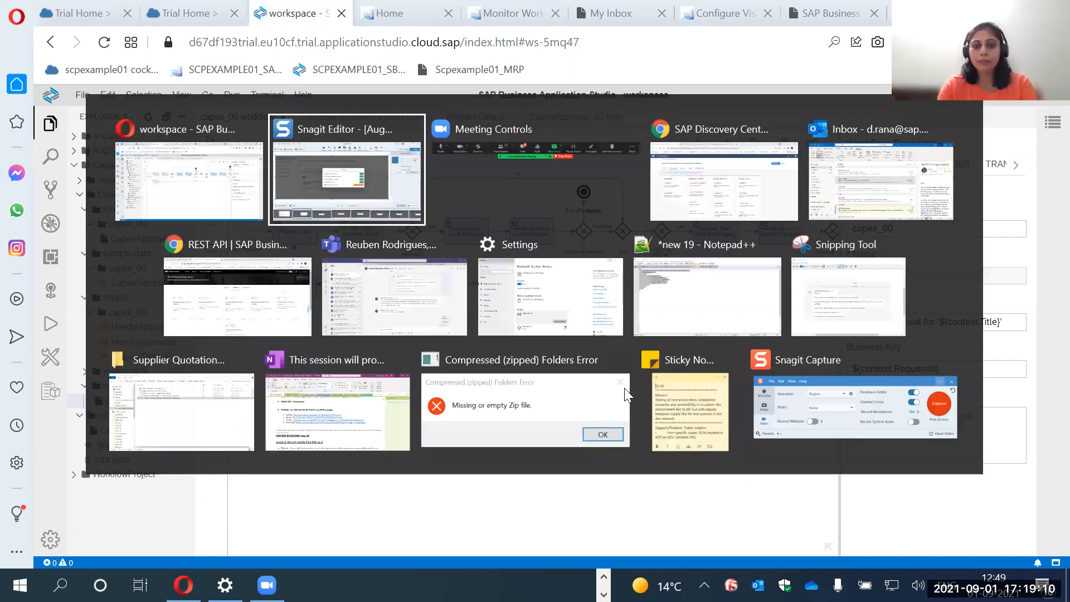
key(alt+Tab)
key(alt+Tab)
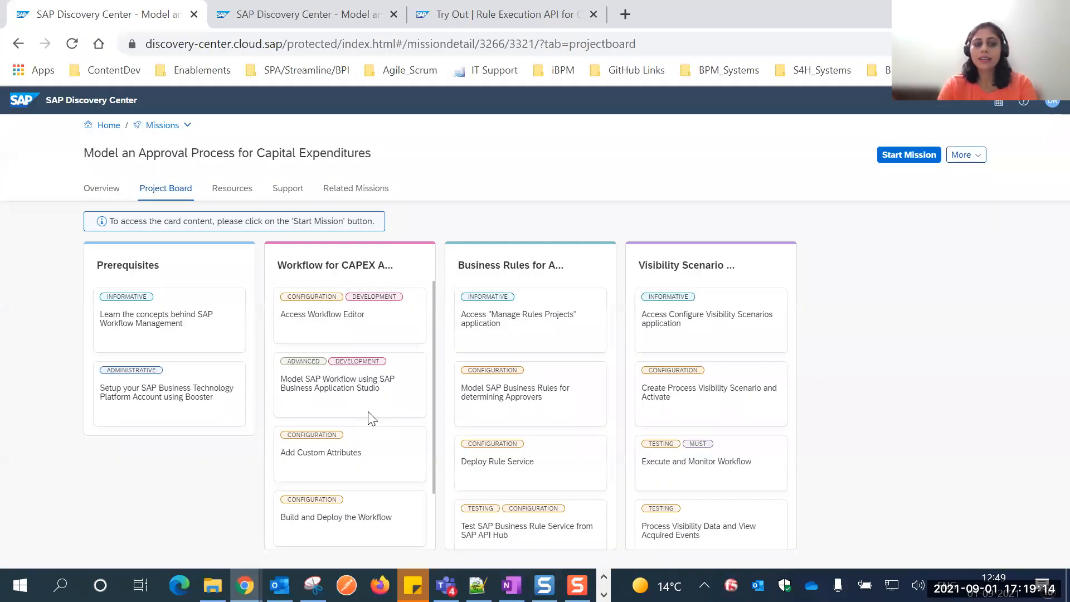
key(alt+Tab)
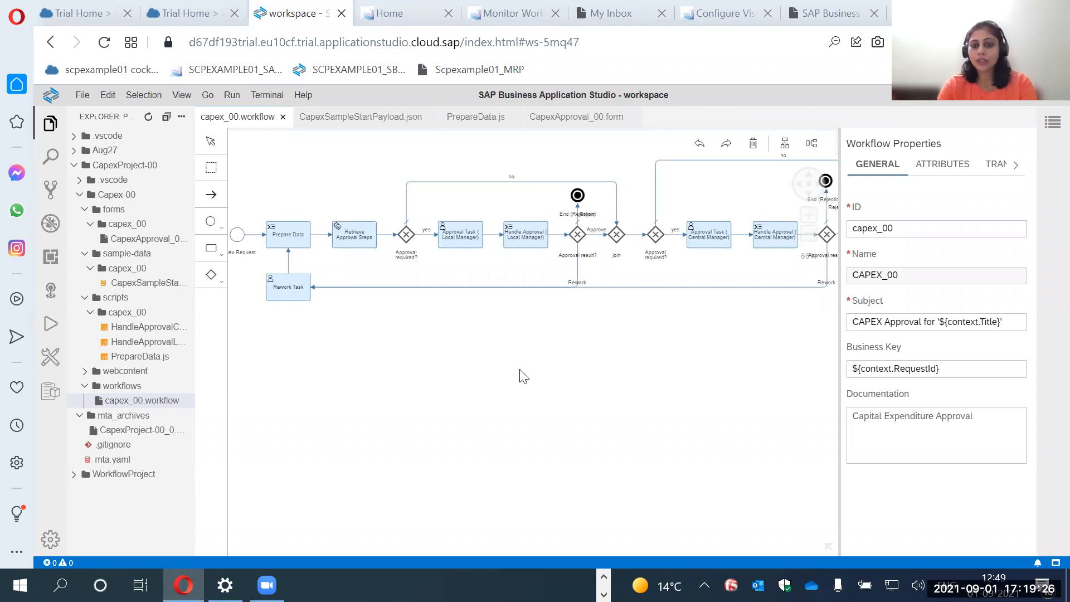
Review the gateway, task and event types available for modelling the capex_00 workflow.
click(213, 276)
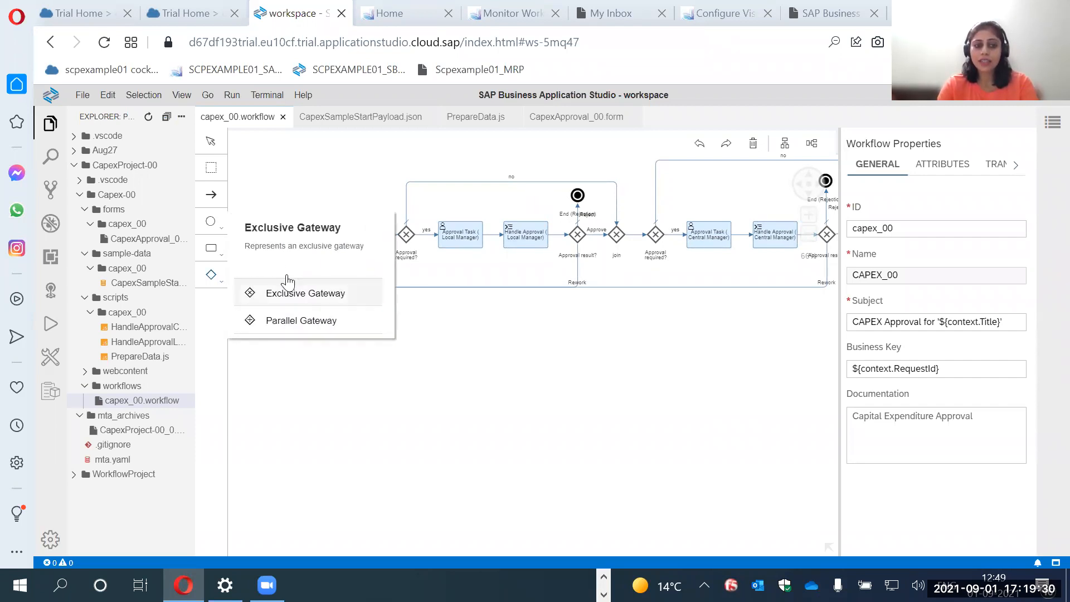
click(212, 249)
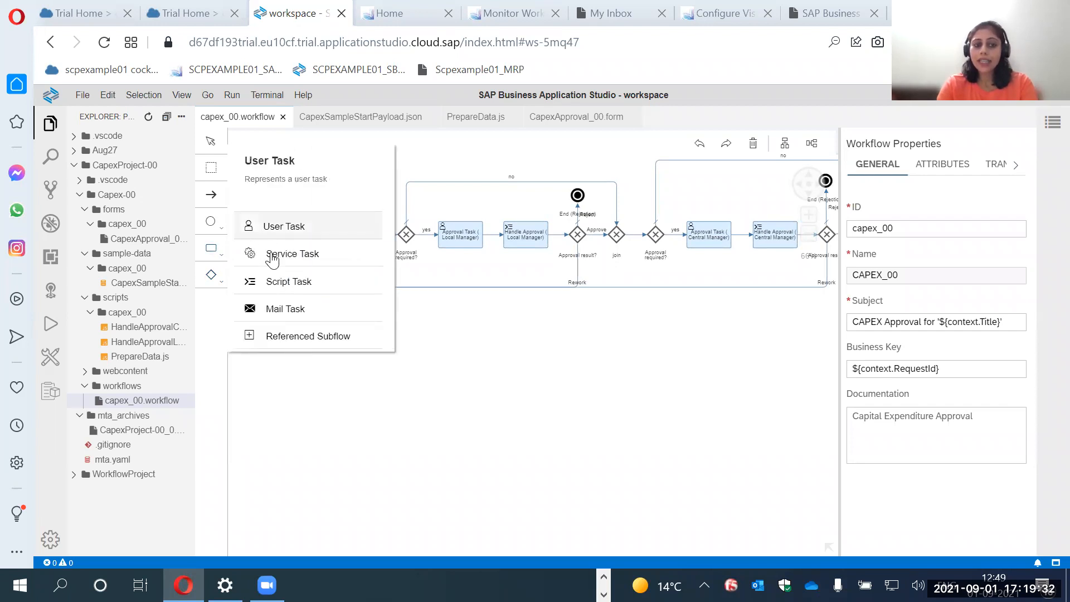
click(213, 228)
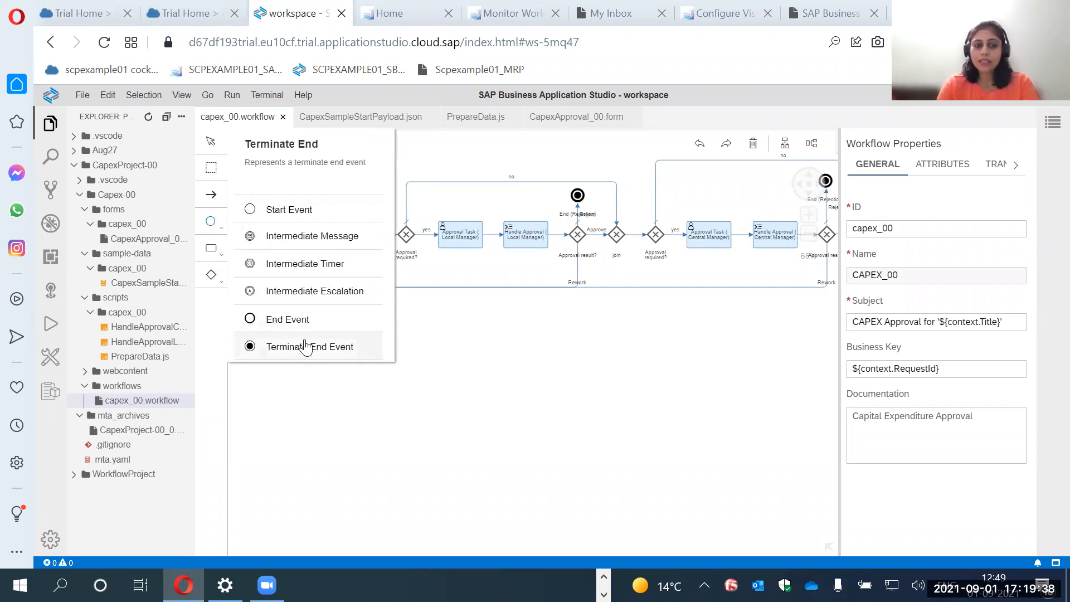
click(465, 348)
Examine the capex_00 workflow diagram and the general properties of the Approval Task (Central Manager) user task.
drag(466, 358, 441, 372)
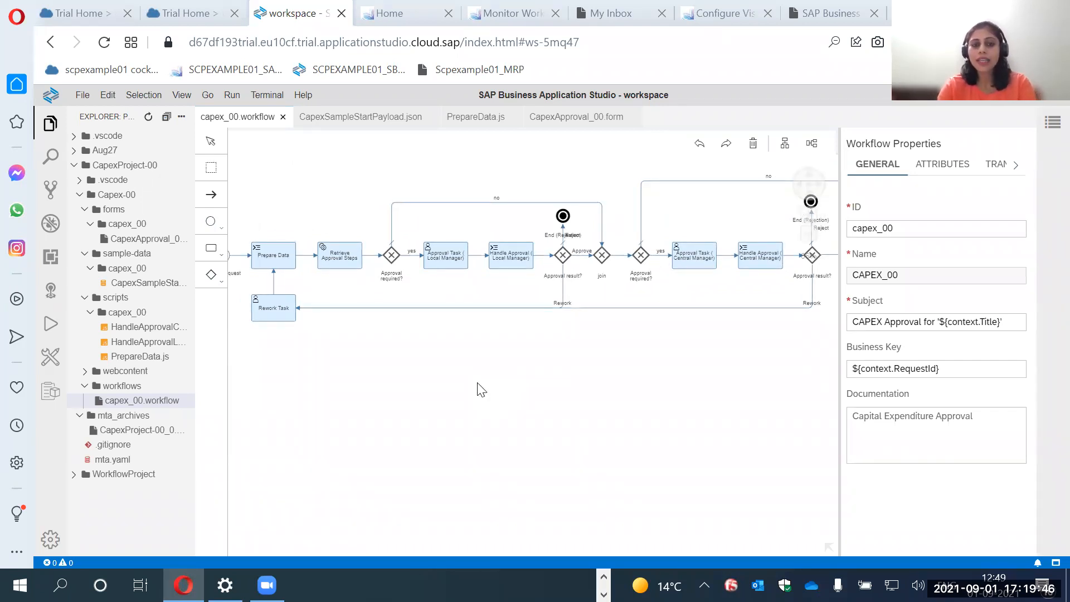
drag(465, 366, 481, 371)
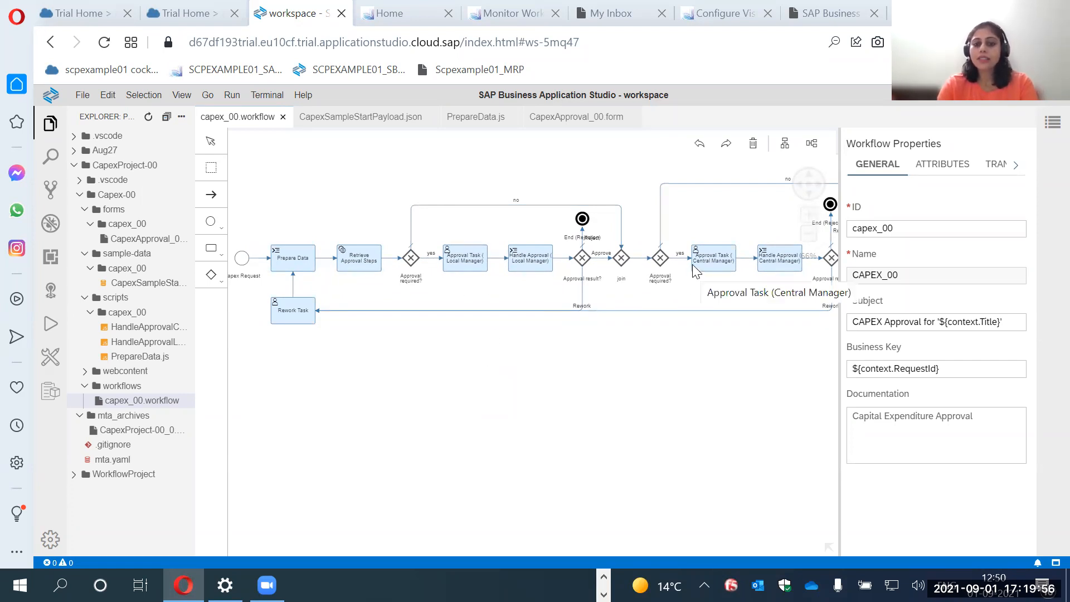
click(706, 263)
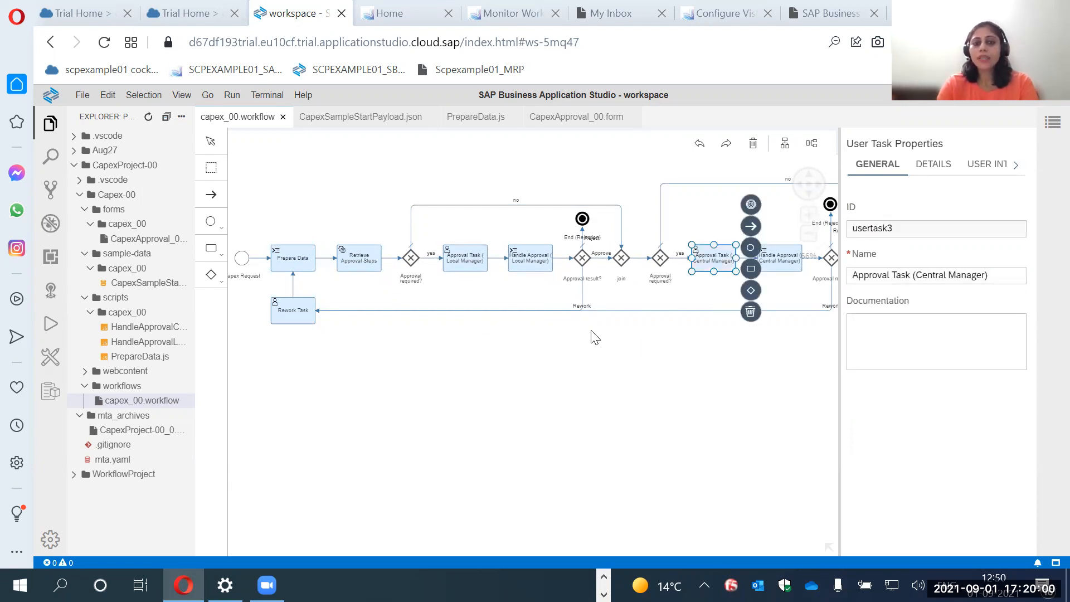
click(551, 359)
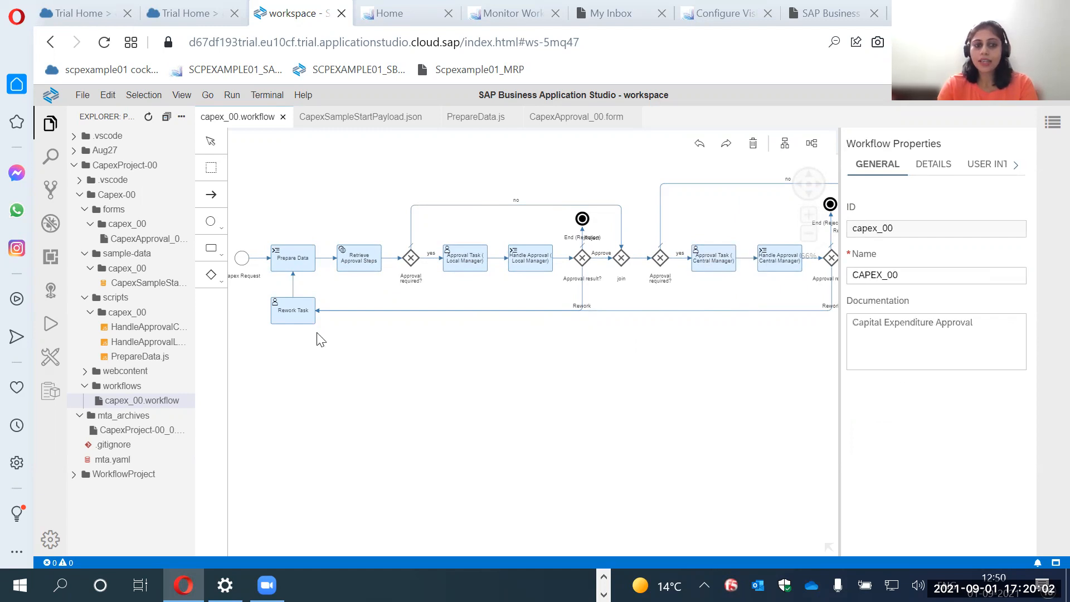
drag(387, 347, 409, 338)
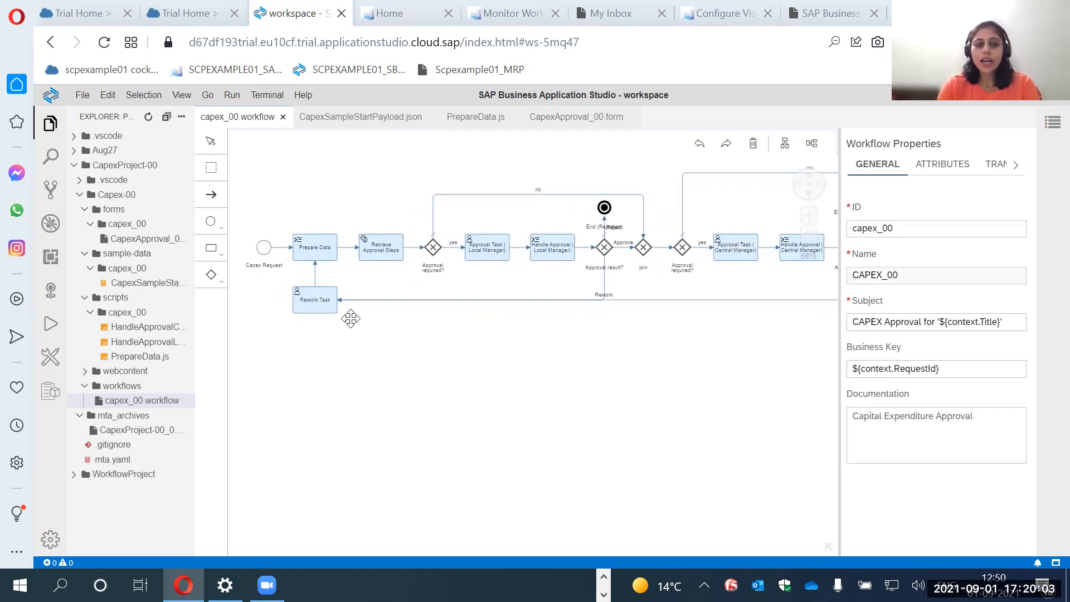
Inspect the Capex Request start event's details and its sample context in CapexSampleStartPayload.json.
click(265, 250)
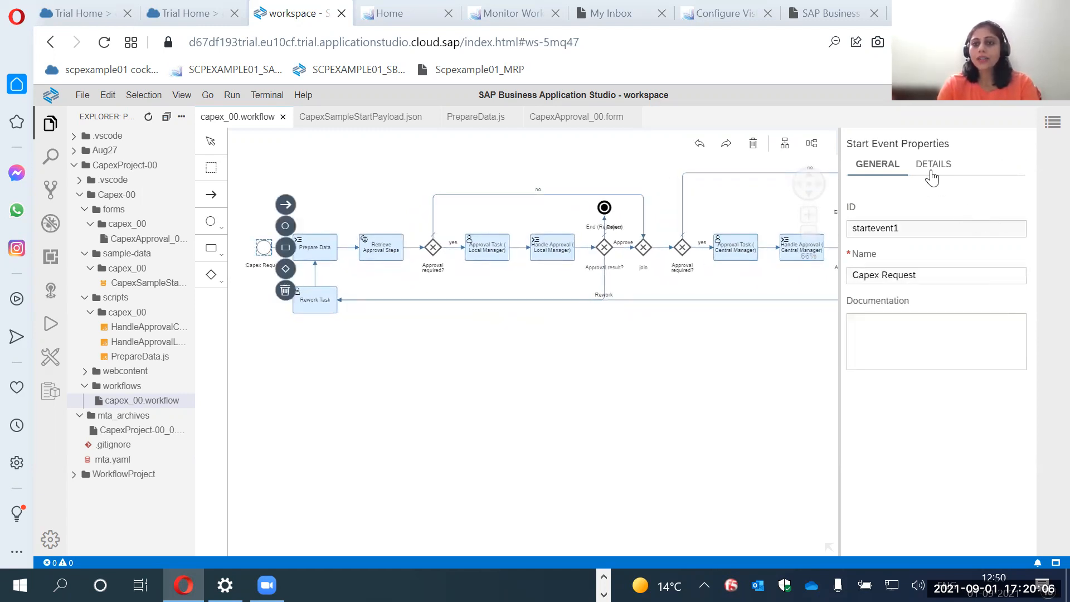
click(930, 167)
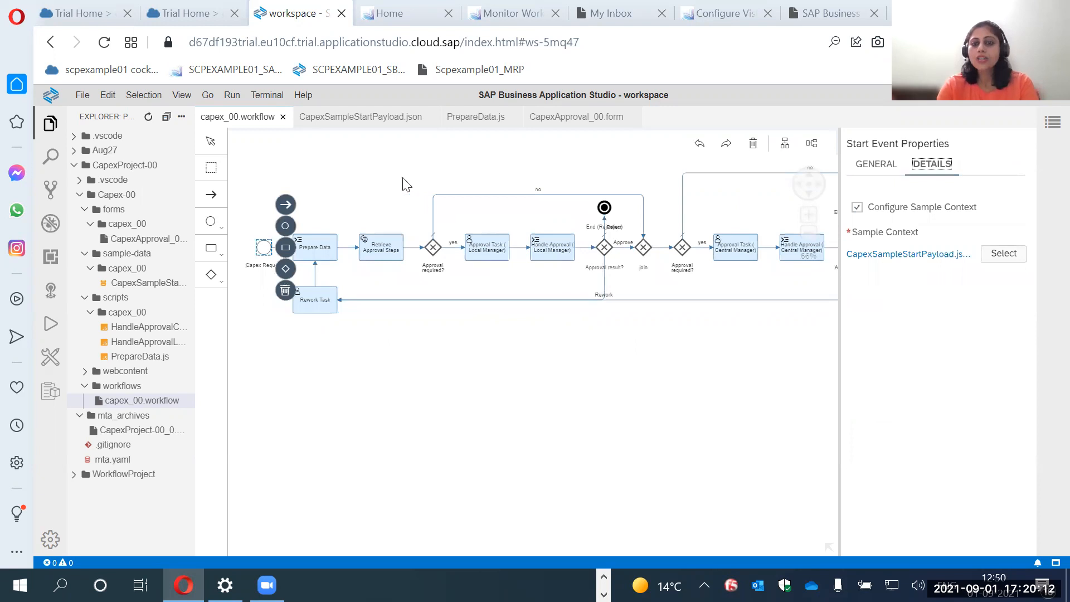
click(372, 123)
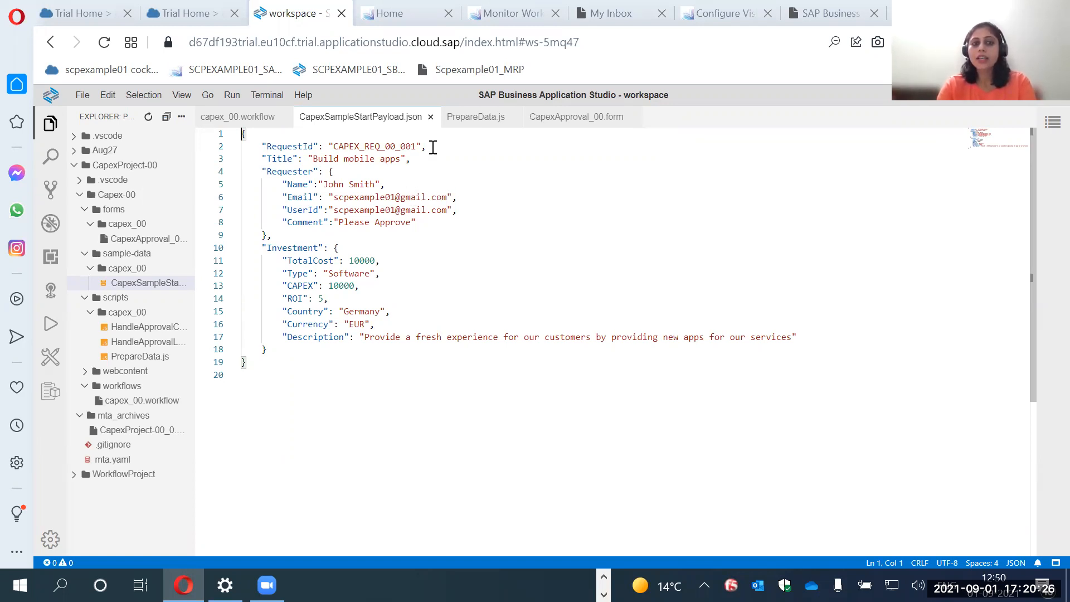
click(237, 118)
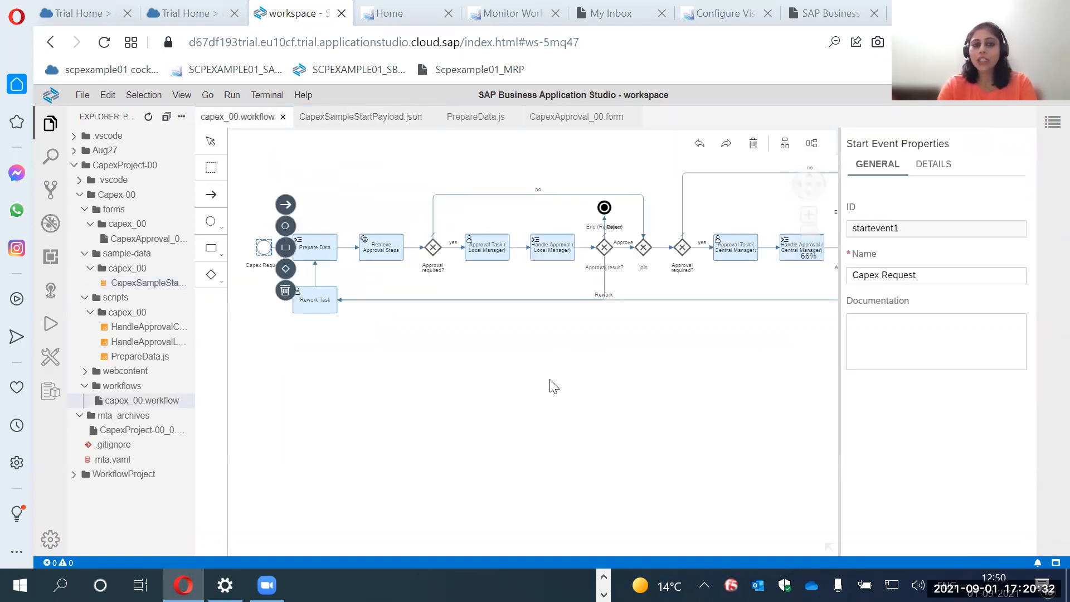
click(650, 358)
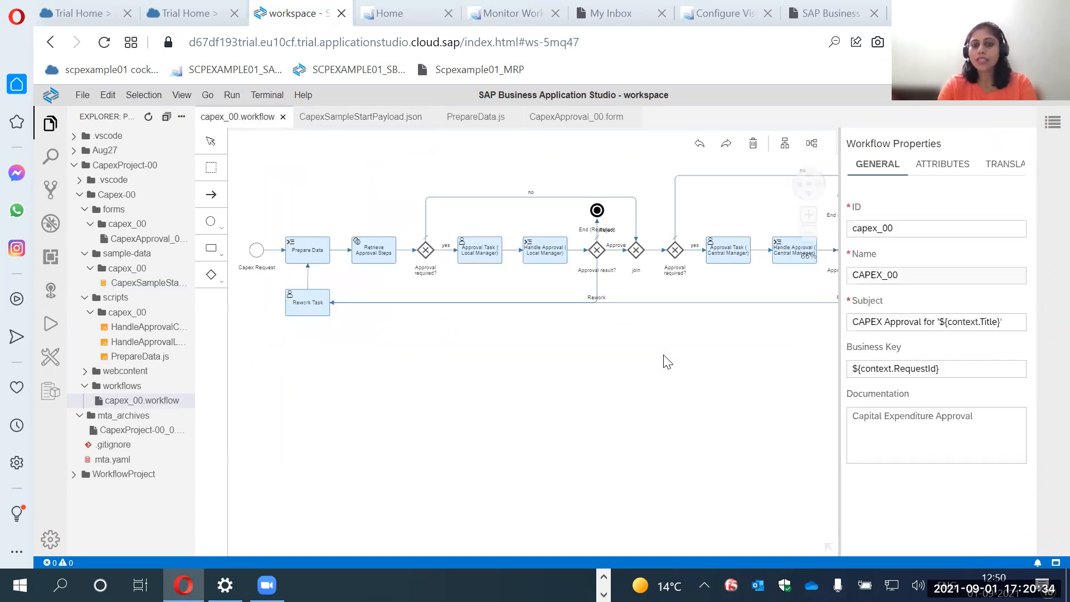
click(257, 252)
click(930, 164)
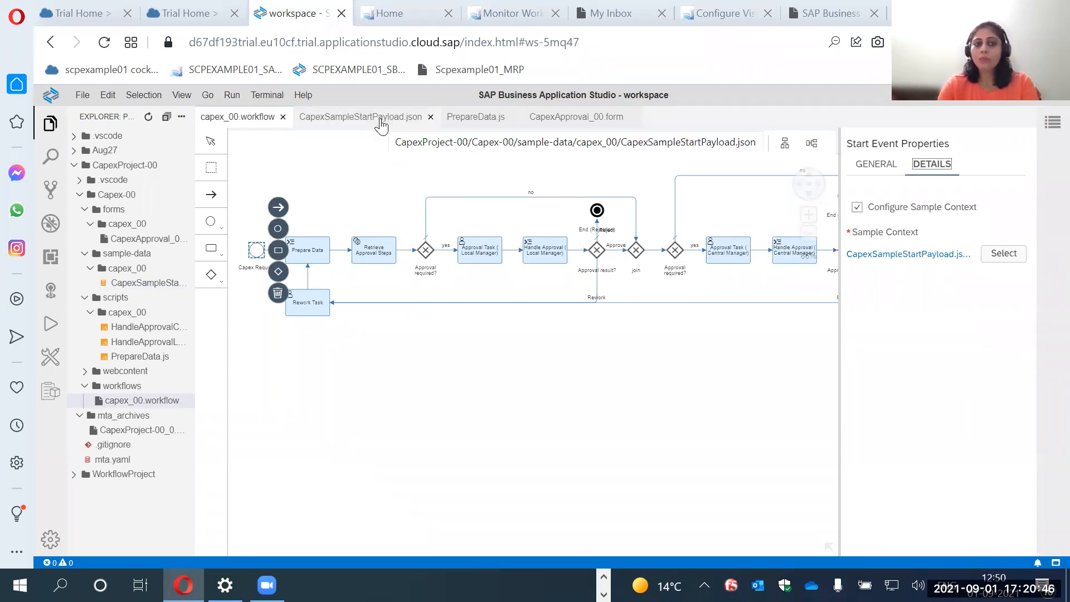
Inspect the Prepare Data script task and read its PrepareData.js script, highlighting $.context in the rework branch's comment line.
click(312, 251)
click(340, 362)
click(301, 252)
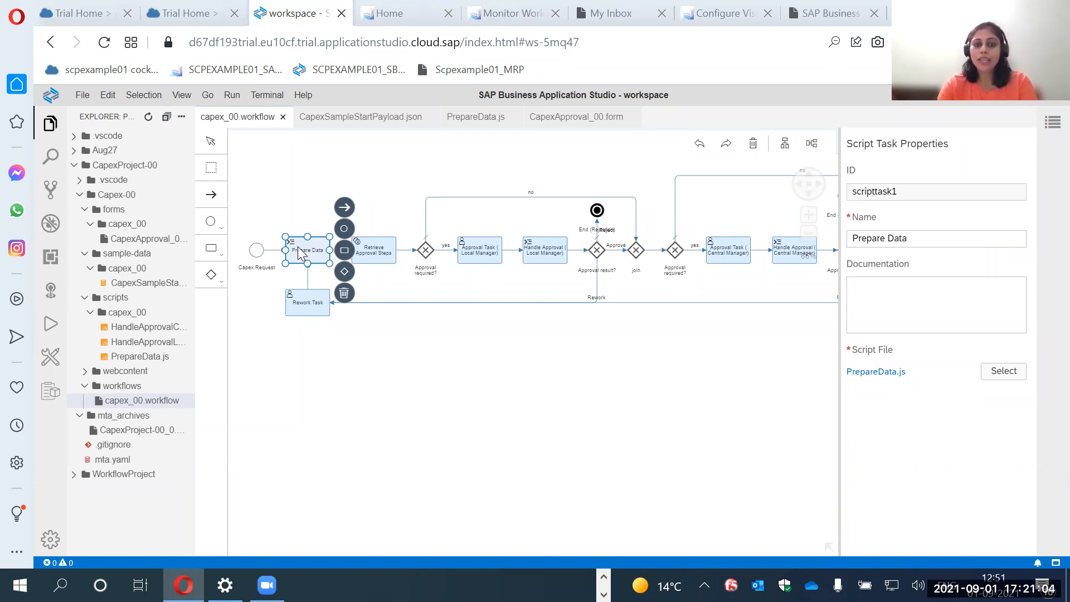
click(477, 118)
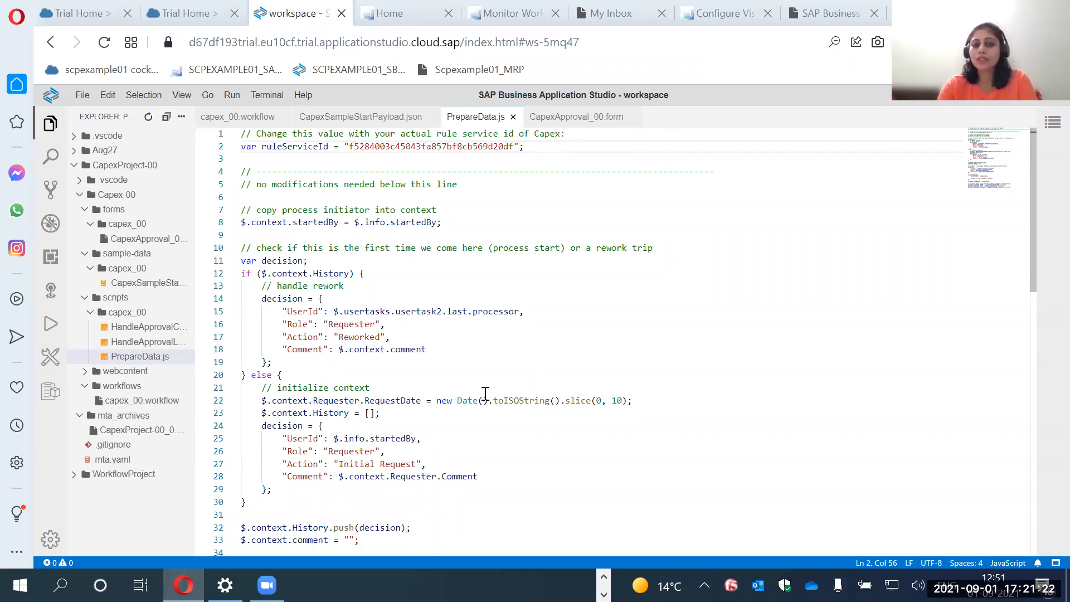
scroll(509, 319, down, 1)
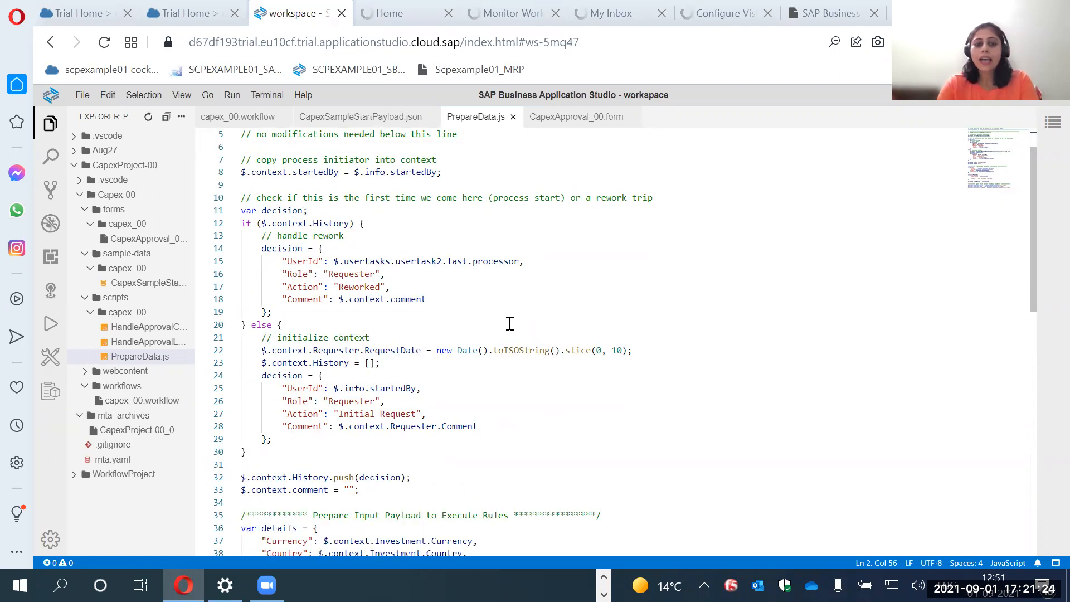
drag(334, 299, 386, 305)
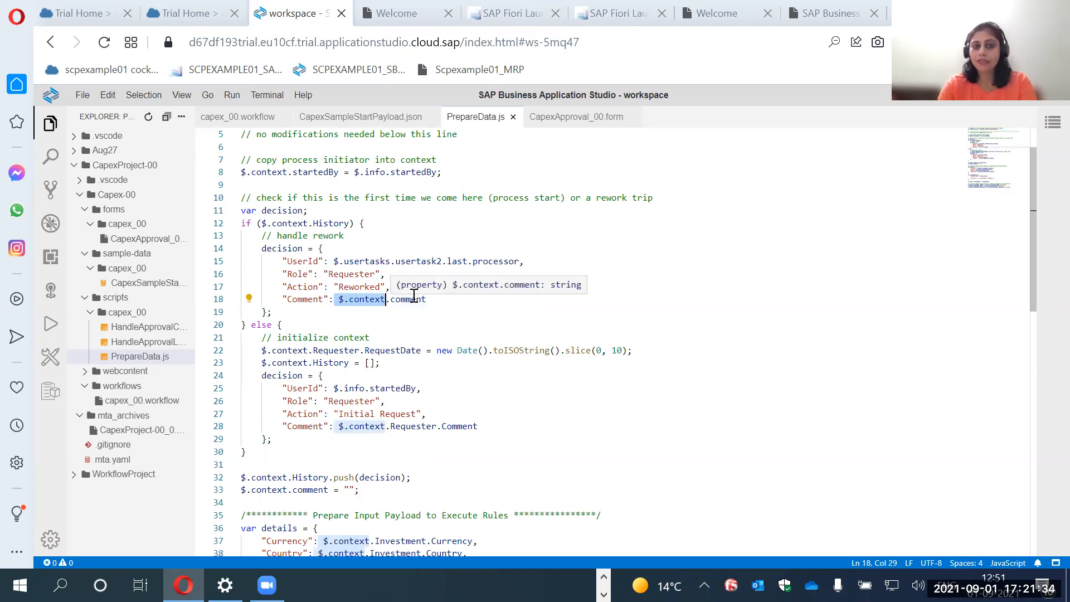
Return to the capex_00 workflow diagram and show the properties of the Retrieve Approval Steps service task.
click(238, 116)
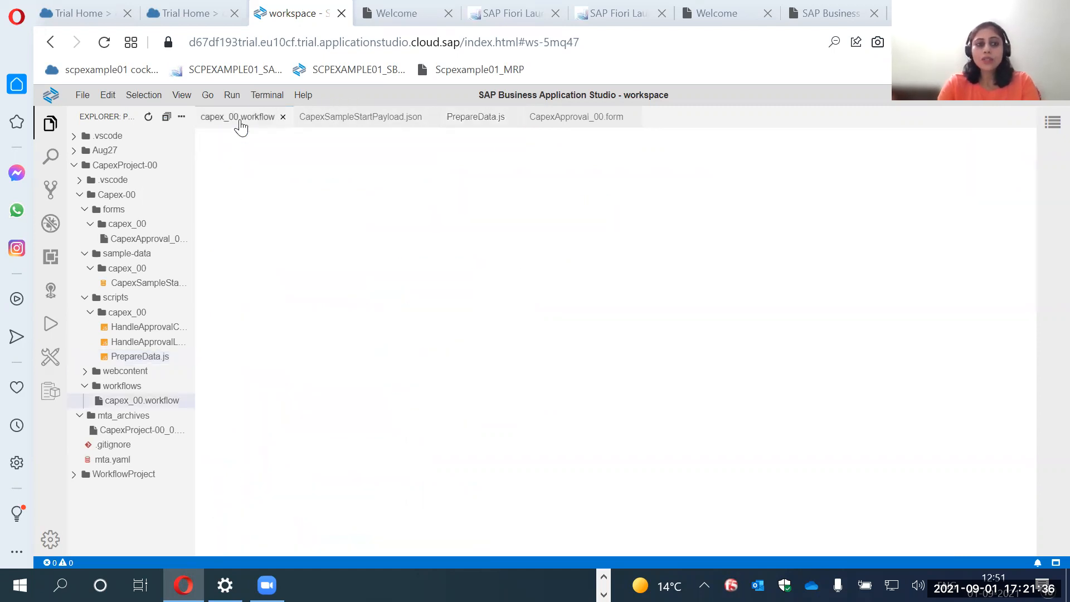
click(353, 348)
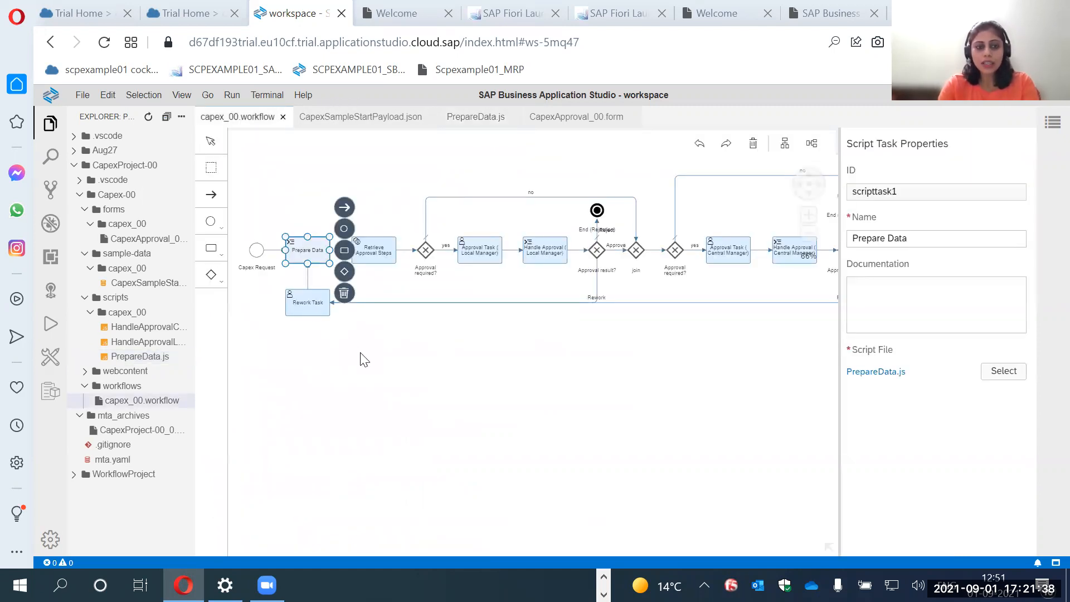
click(375, 258)
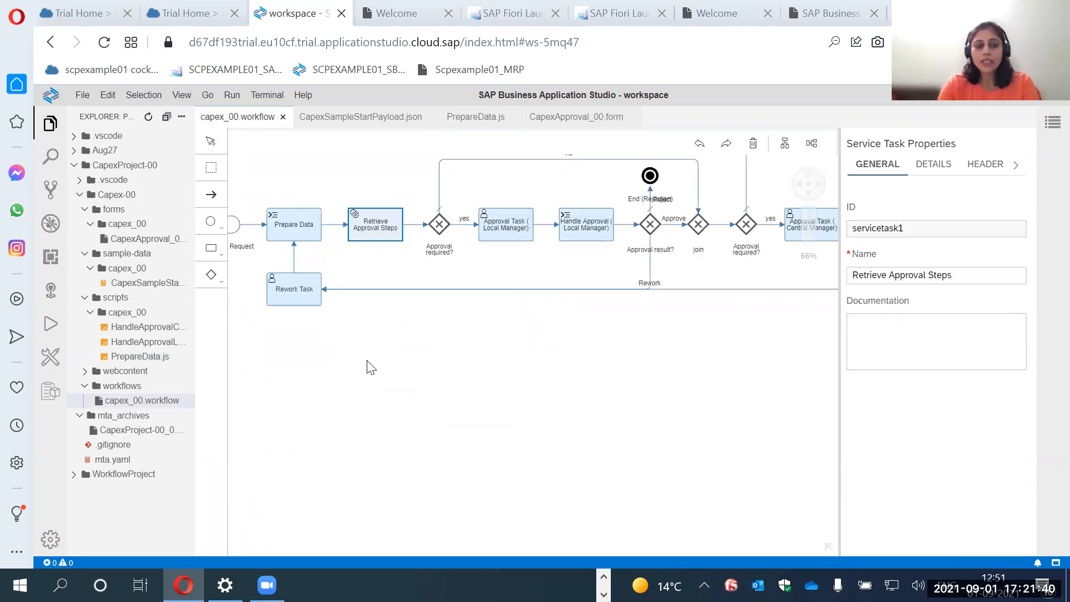
click(390, 367)
scroll(370, 382, up, 5)
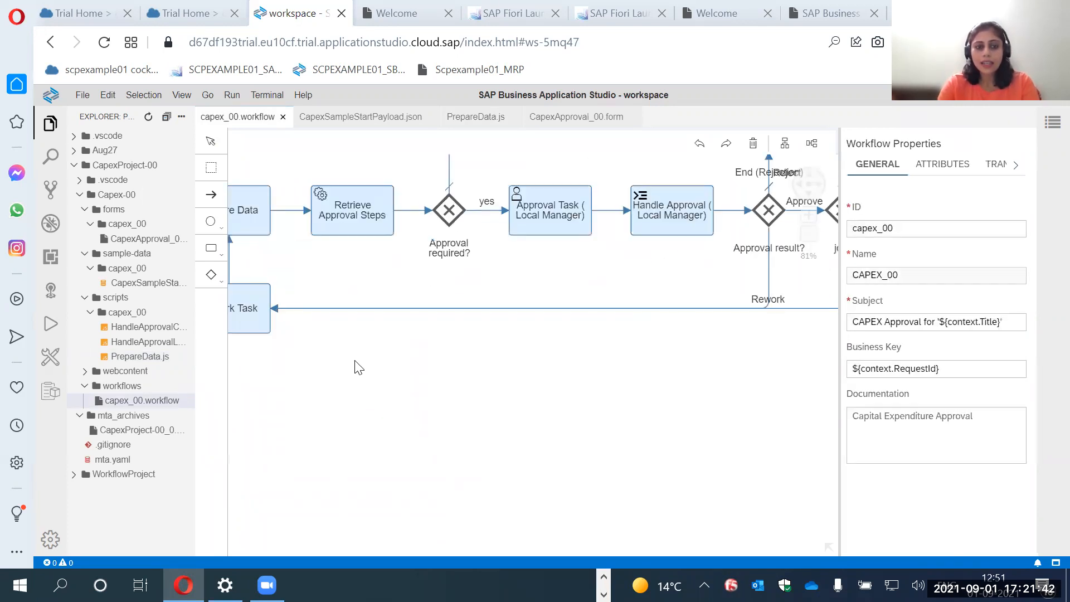
scroll(358, 368, down, 2)
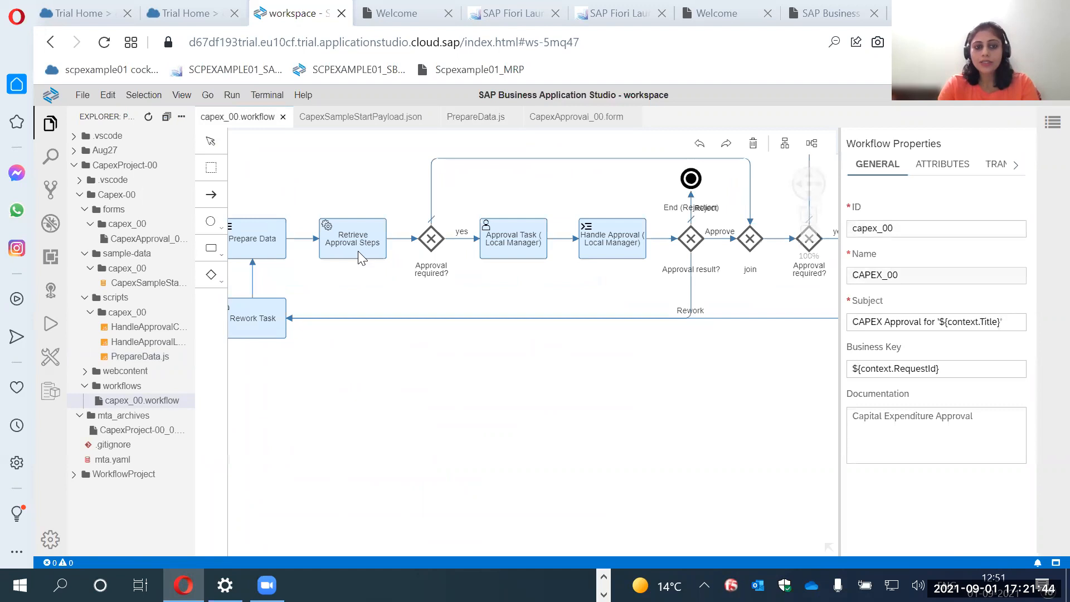
click(358, 251)
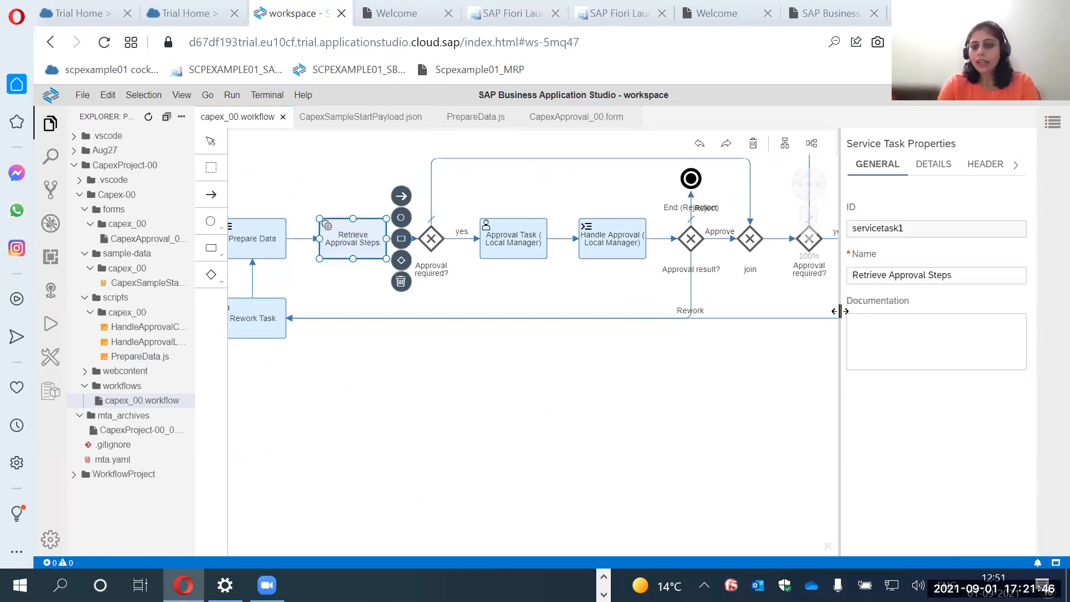
Widen the properties area and inspect the Retrieve Approval Steps details, including the destination, path and available service sources.
drag(833, 312, 795, 313)
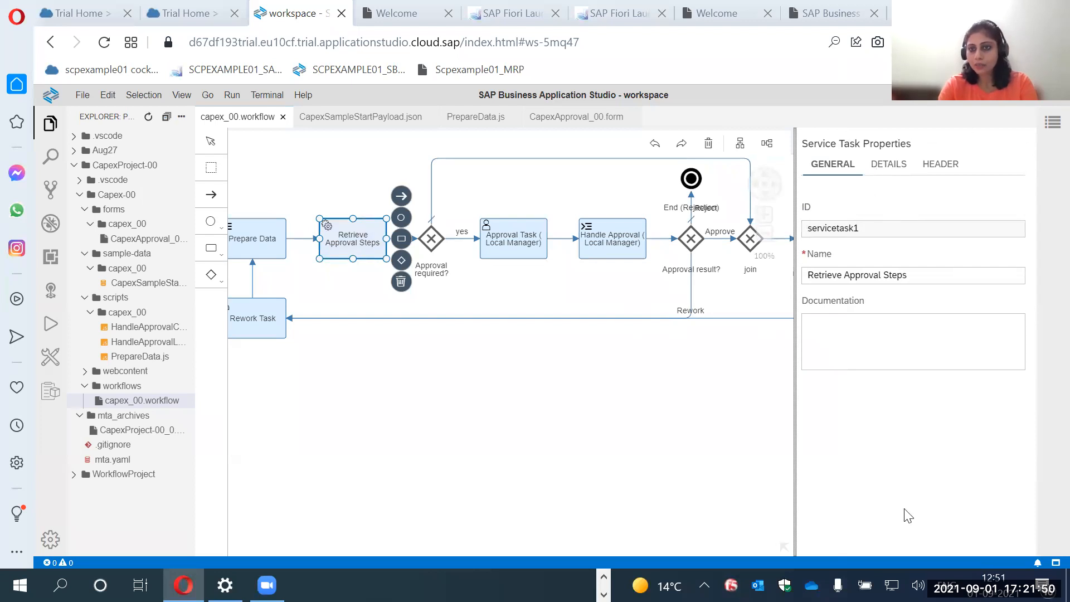
click(889, 165)
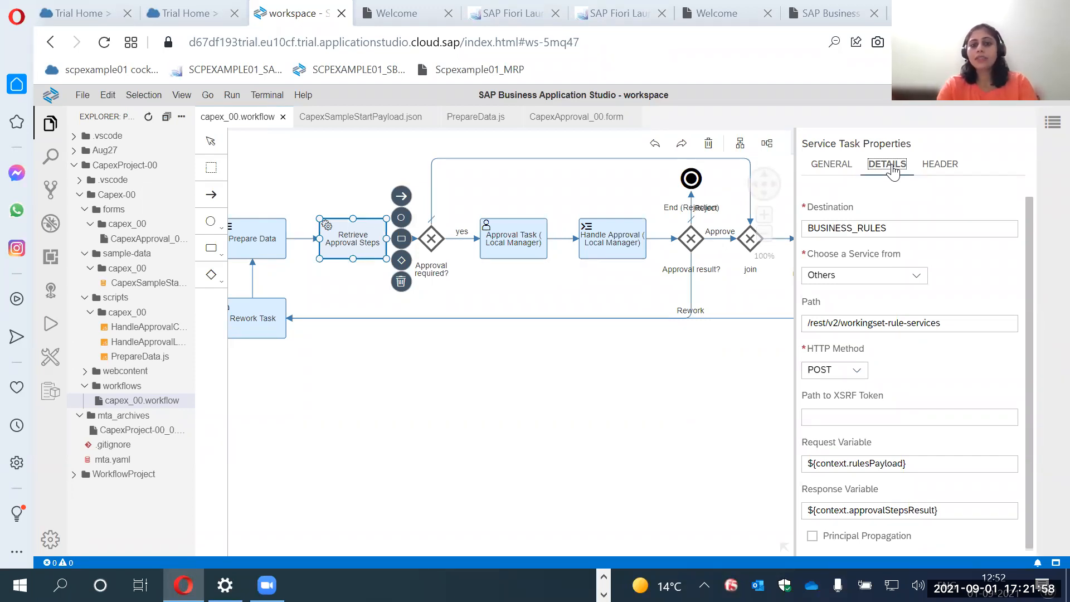
click(841, 228)
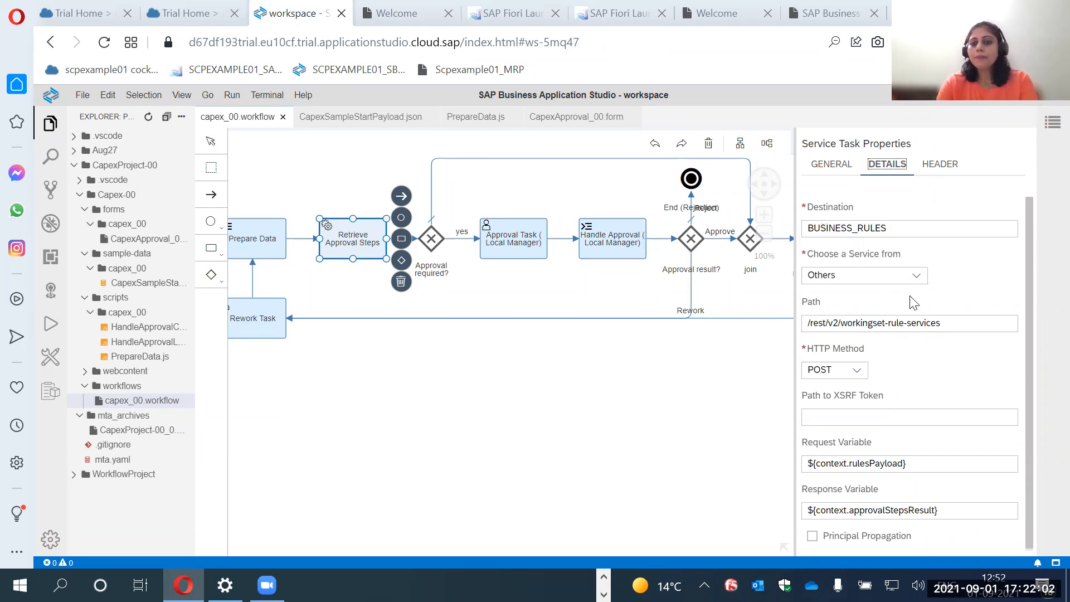
click(922, 282)
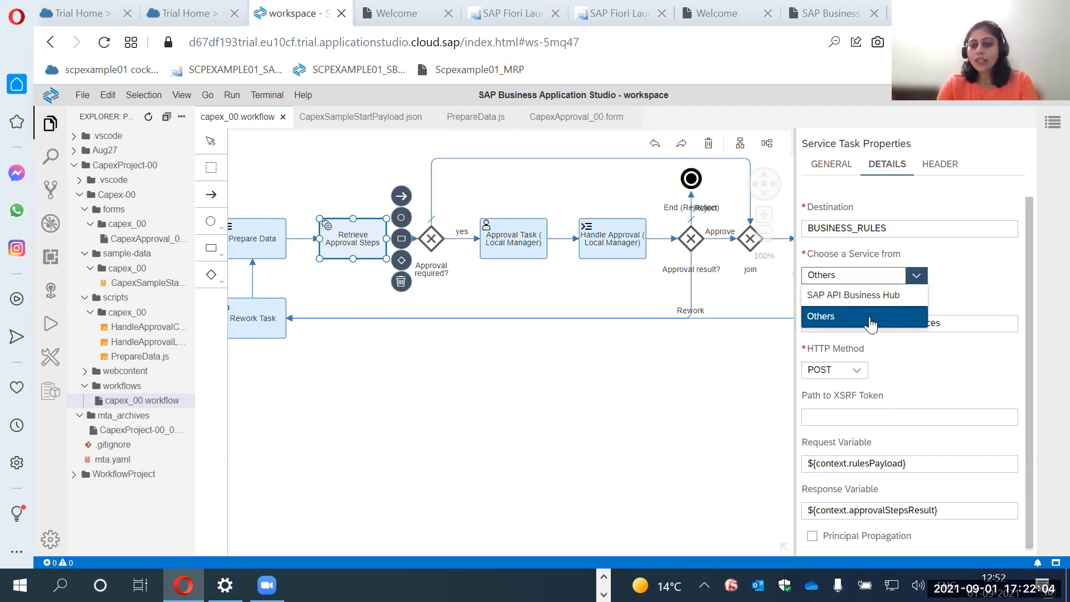
click(873, 323)
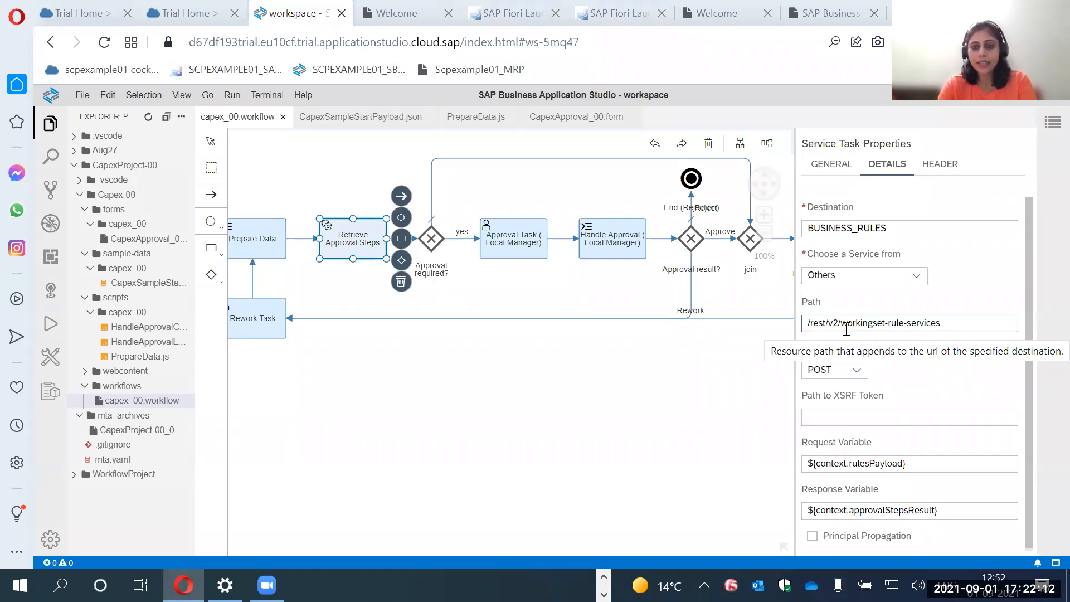
click(842, 275)
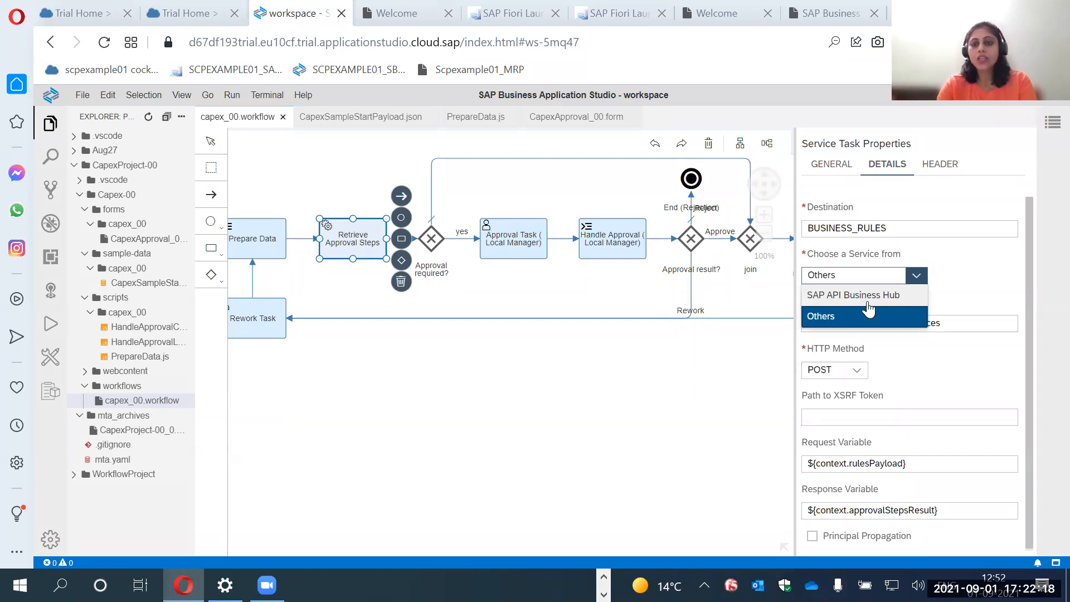
click(948, 304)
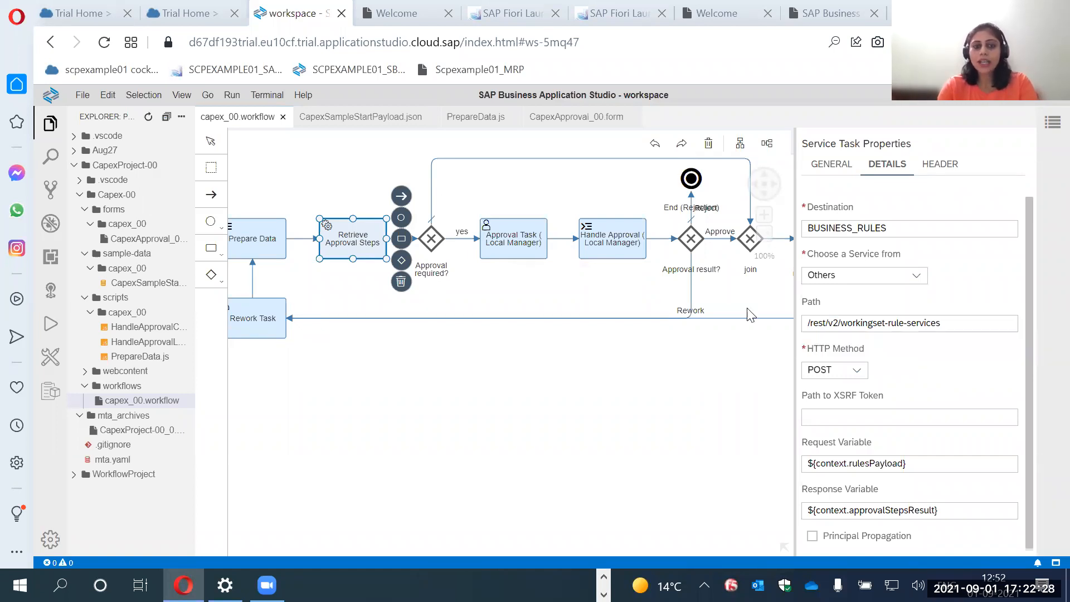
Reopen the Retrieve Approval Steps details and examine the HTTP method options, XSRF token path, and request and response variables.
double_click(362, 248)
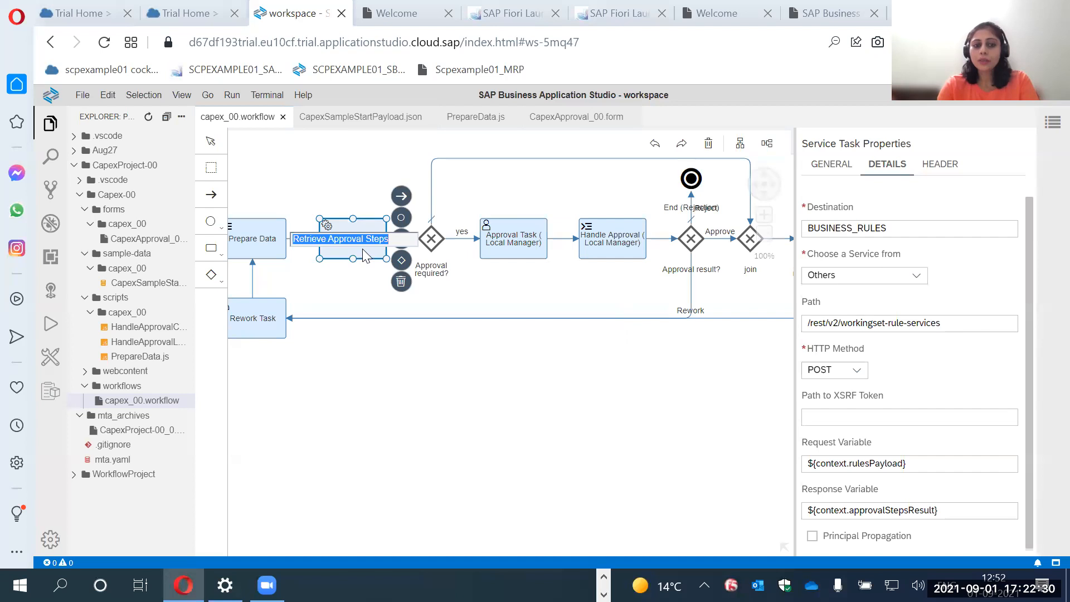
click(371, 253)
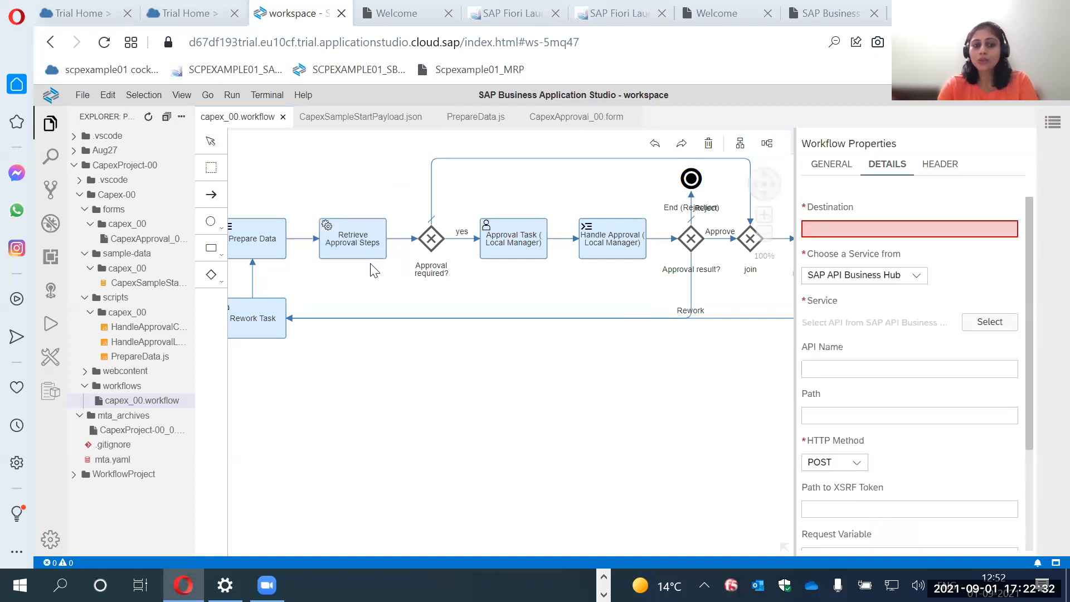
click(371, 253)
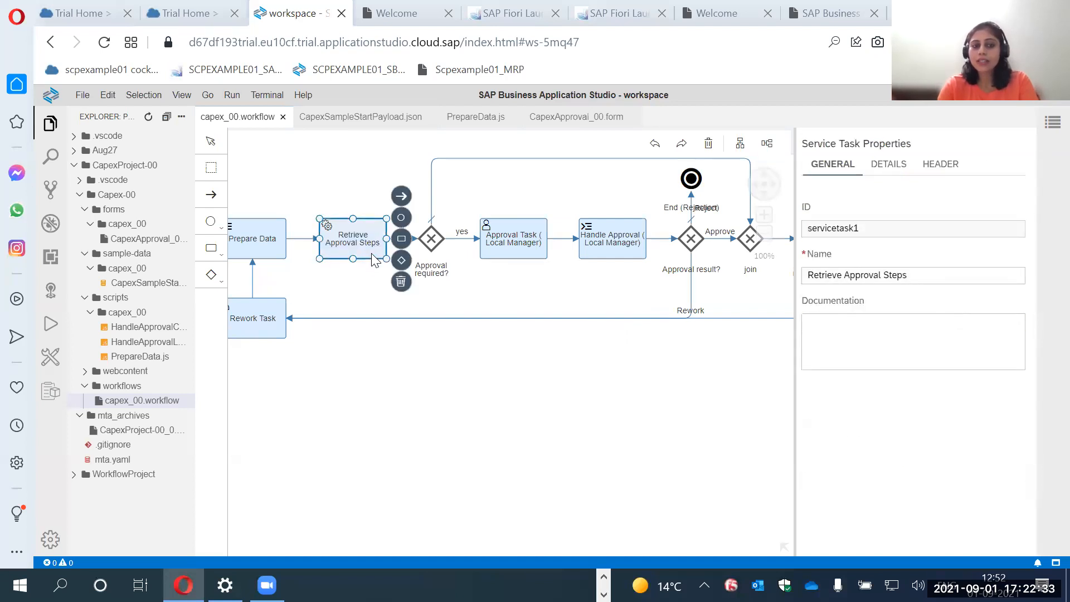
click(887, 164)
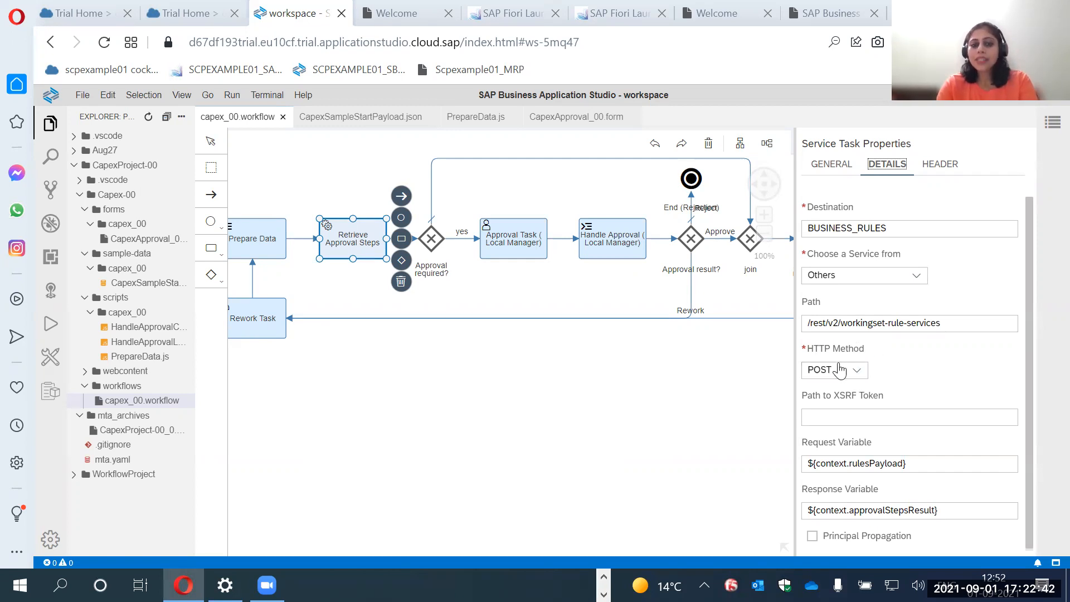
drag(796, 349, 782, 347)
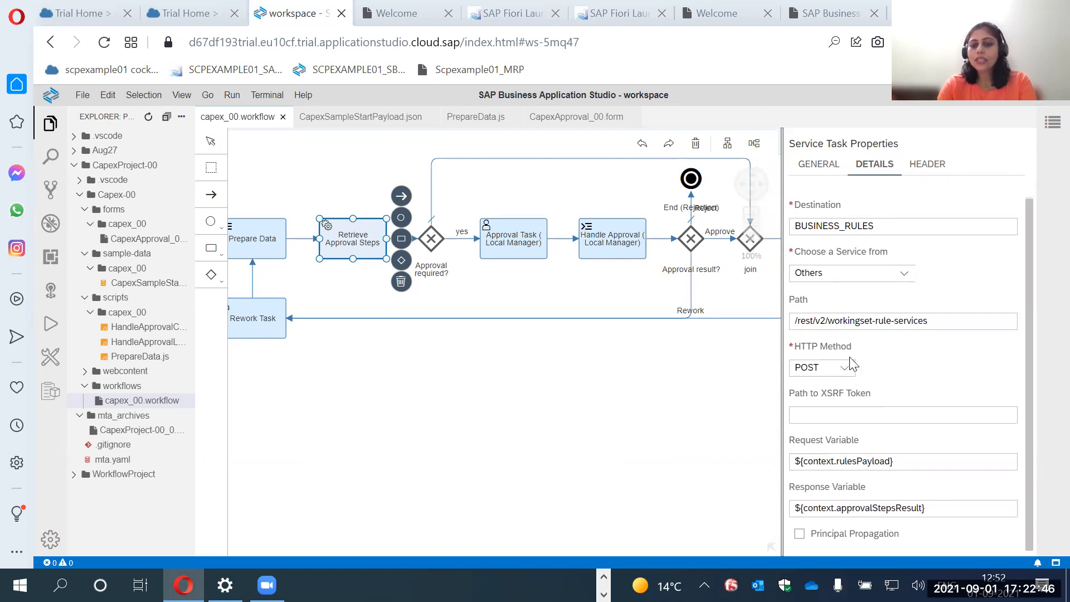
click(844, 370)
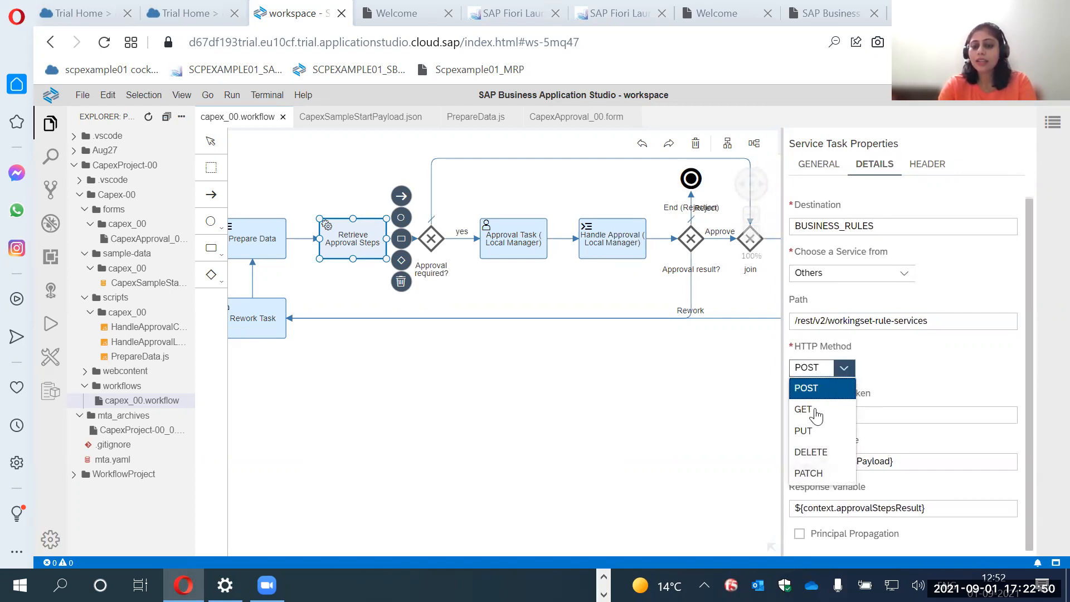
click(905, 384)
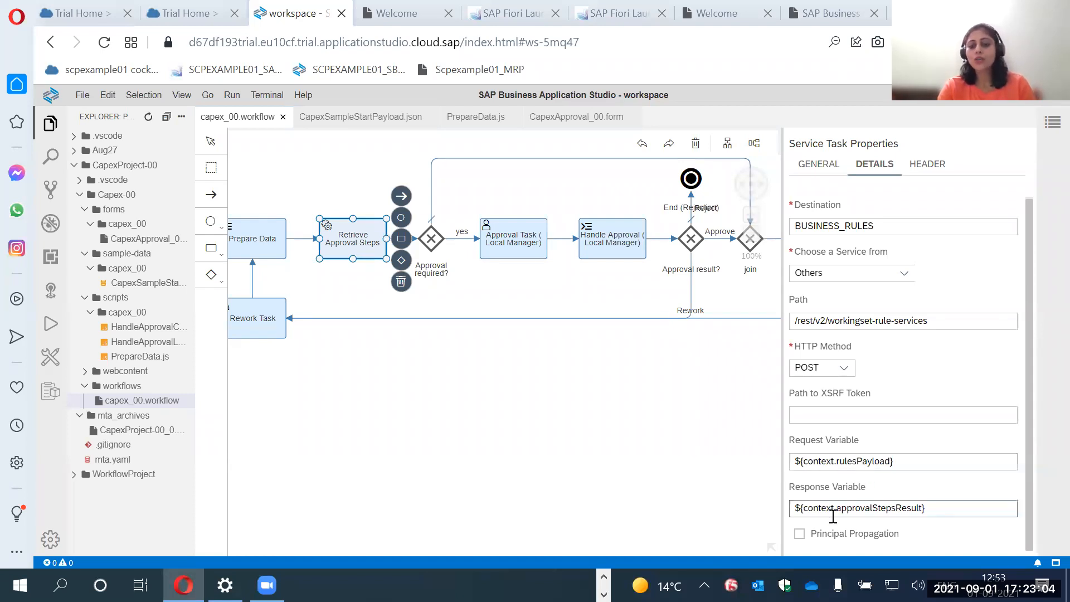
drag(795, 462, 800, 461)
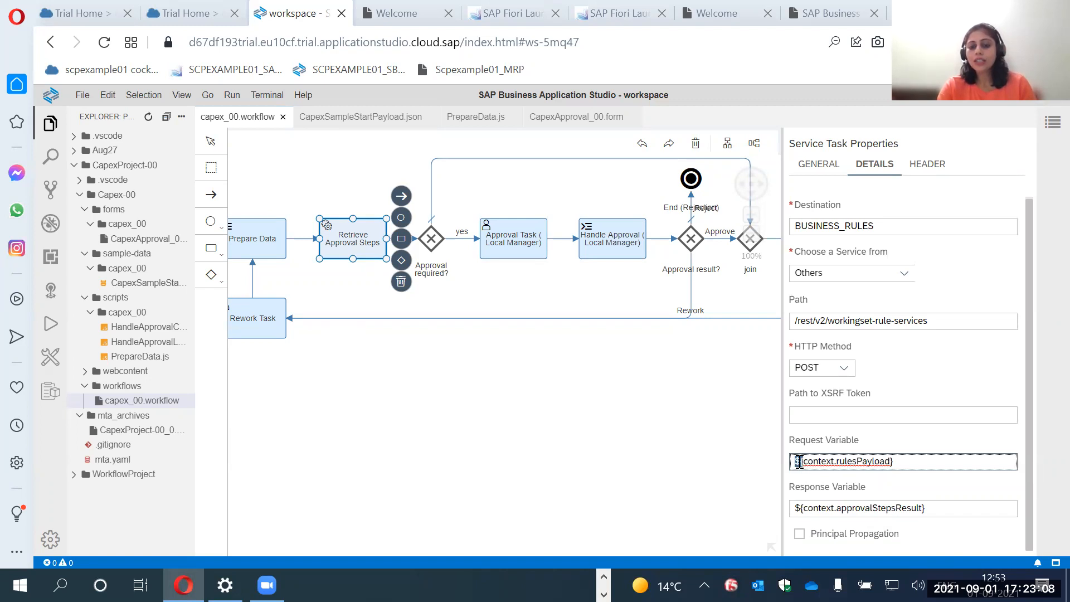
click(901, 449)
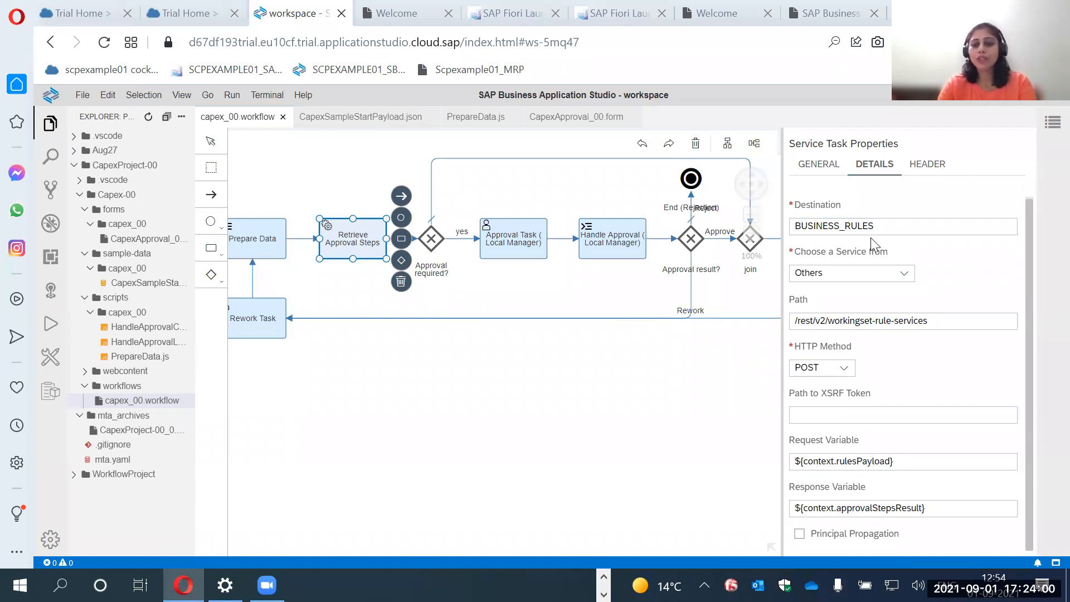
click(878, 417)
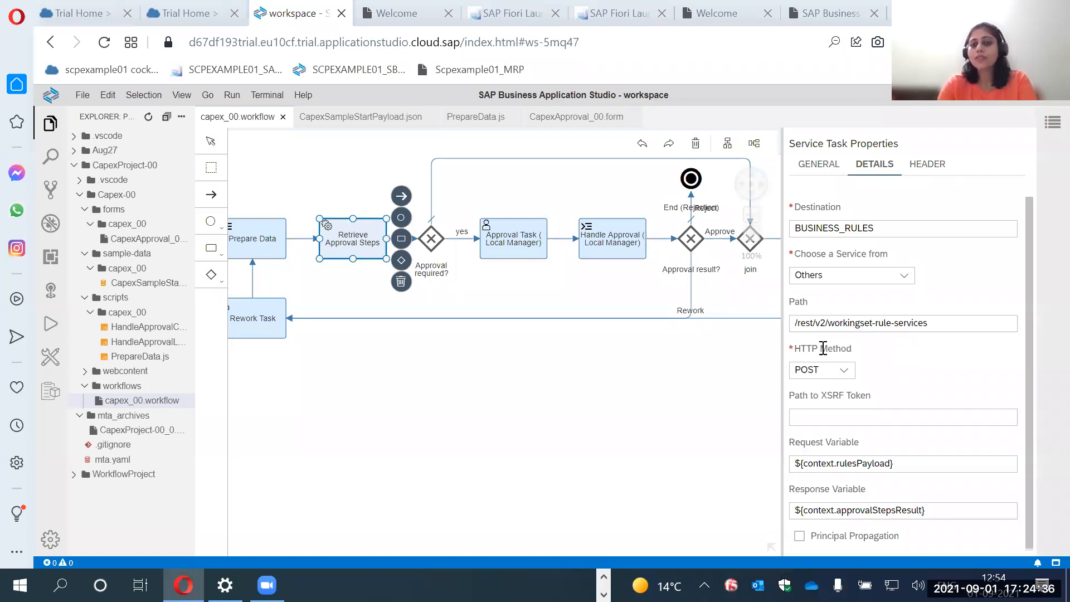
Reselect the Retrieve Approval Steps service task and show its header settings.
click(713, 406)
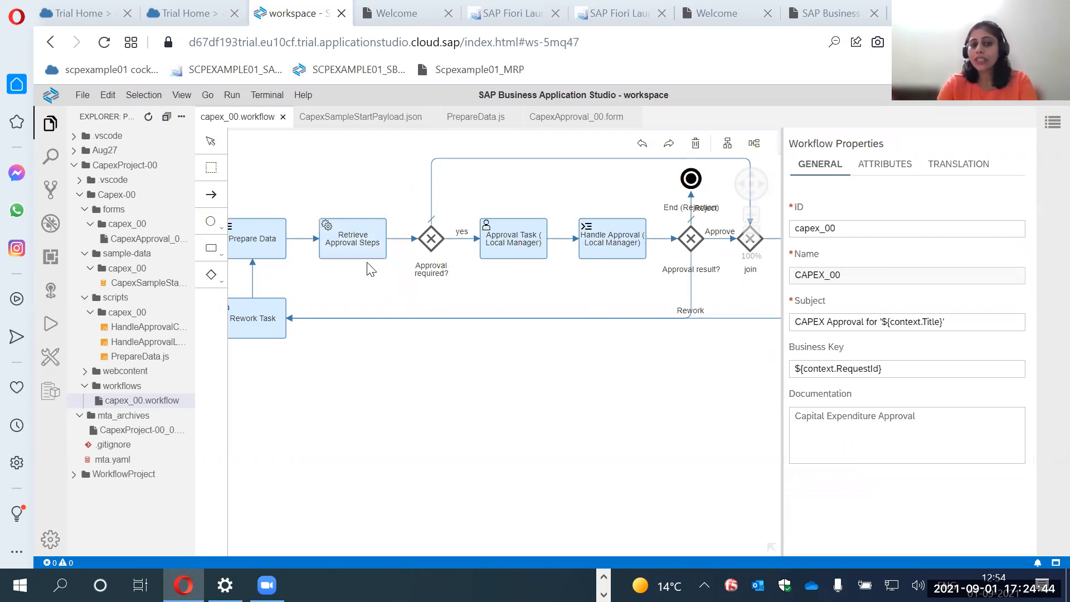
click(343, 239)
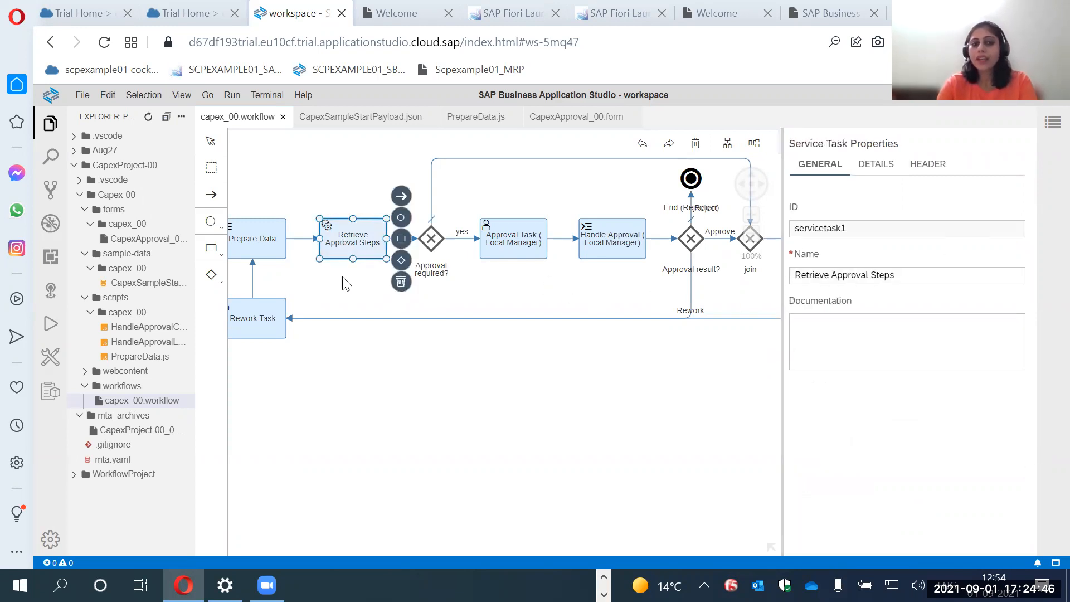
click(877, 165)
click(925, 165)
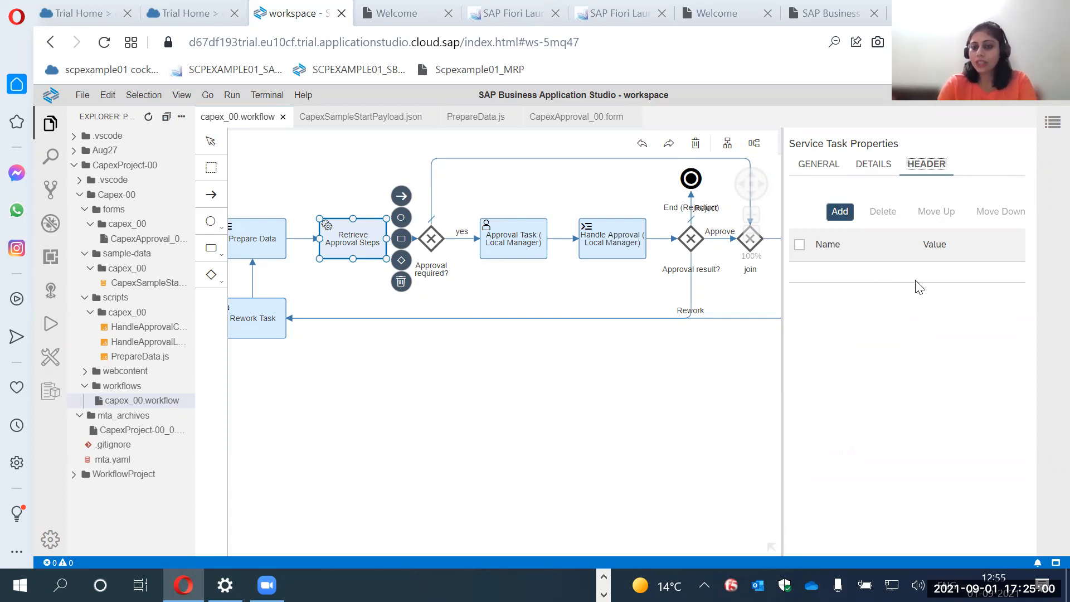
Show the general properties of Approval Task (Local Manager) and review the task types available for the workflow.
click(452, 388)
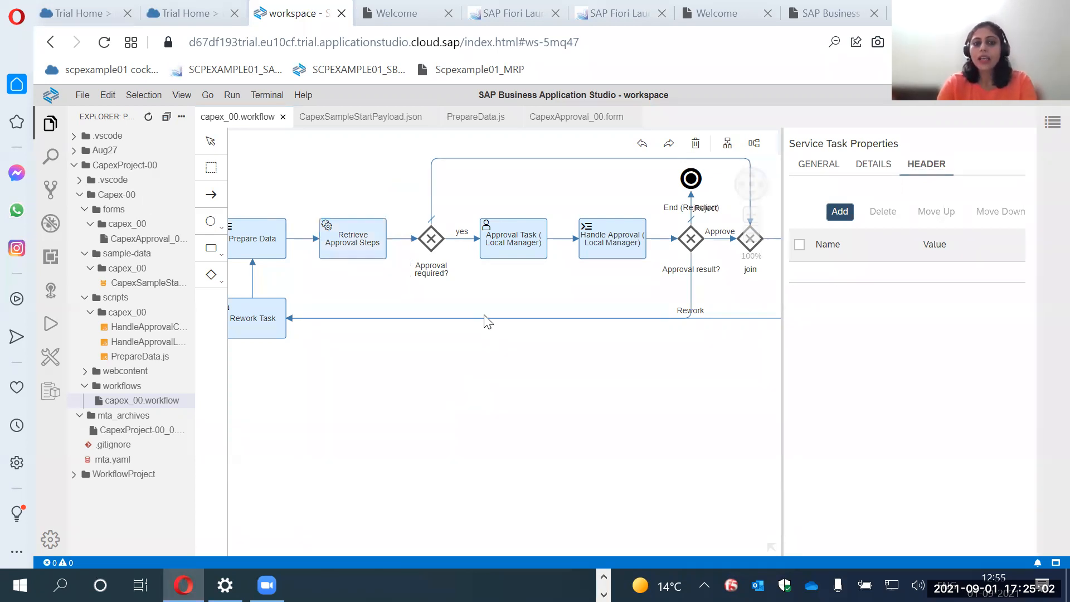
click(507, 247)
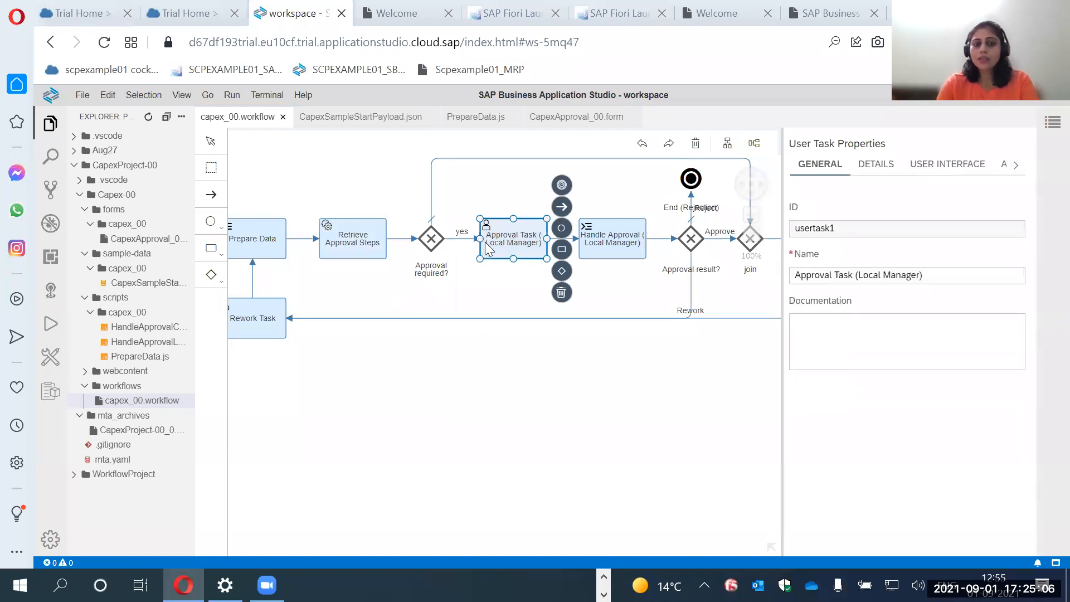
click(225, 255)
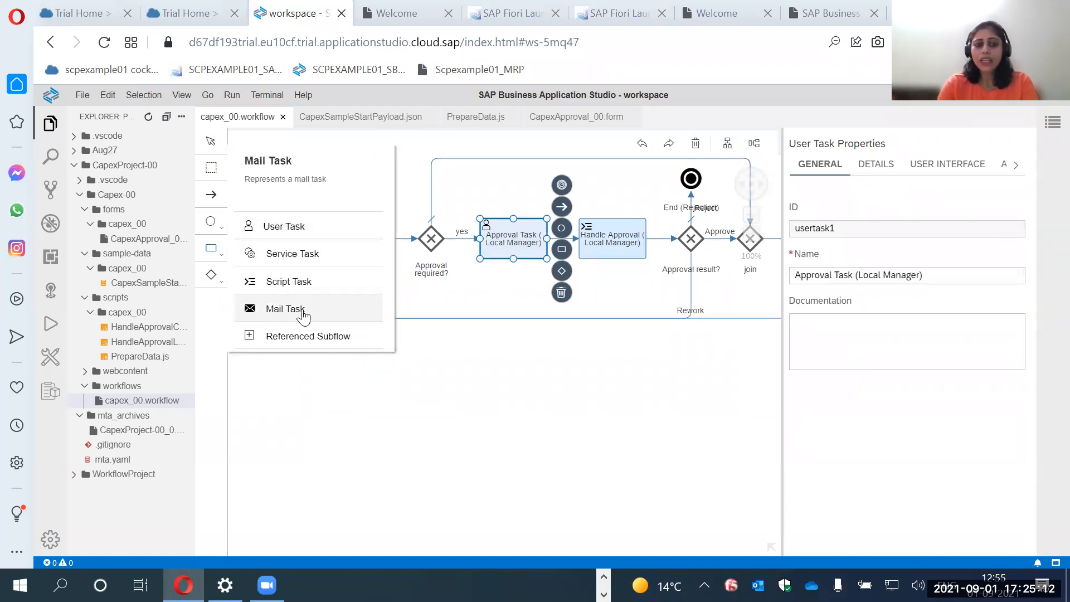
click(462, 378)
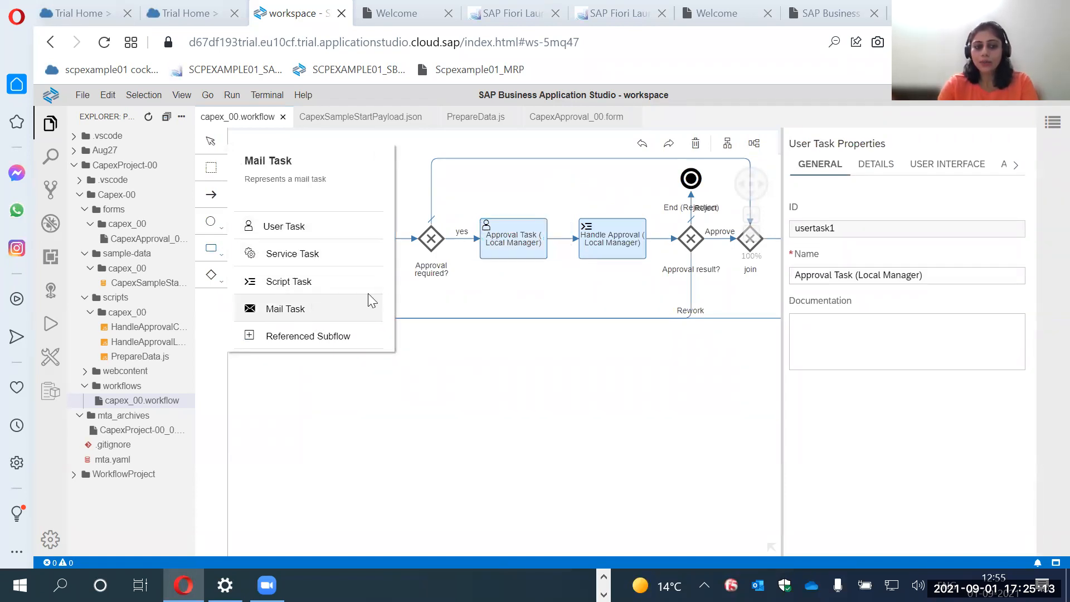
Inspect the Approval Task (Local Manager) details, covering the priority options, subject, recipients, due date and inbox settings.
click(509, 249)
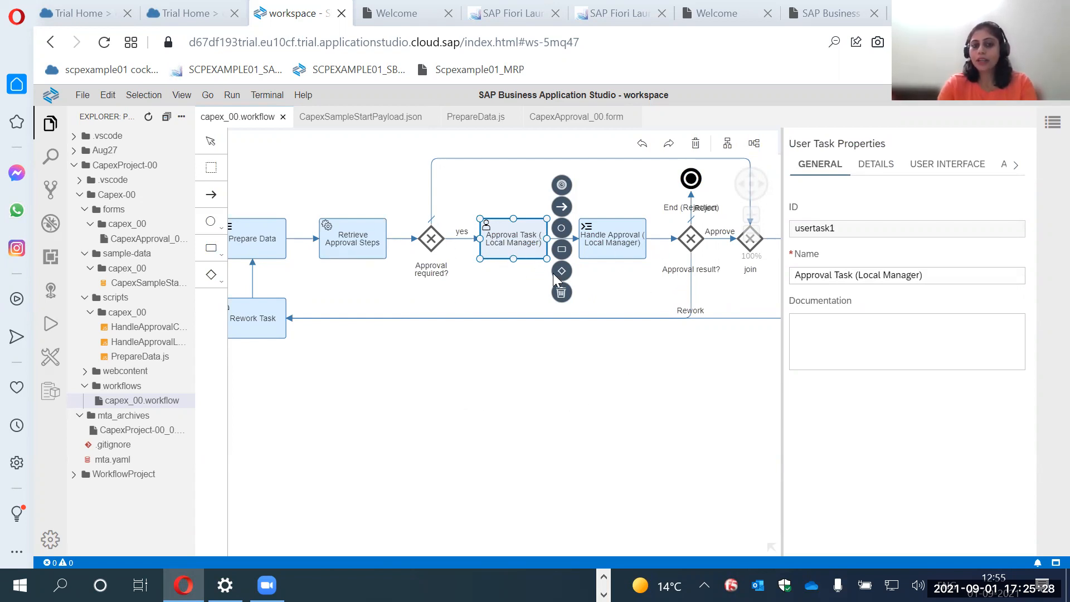
click(880, 167)
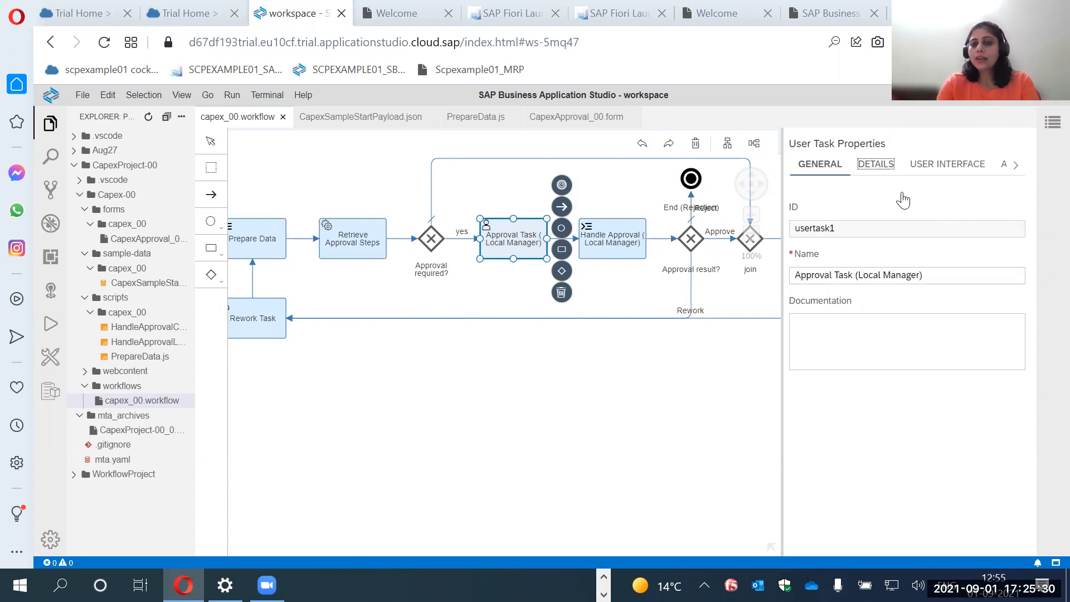
drag(778, 339, 773, 340)
click(537, 253)
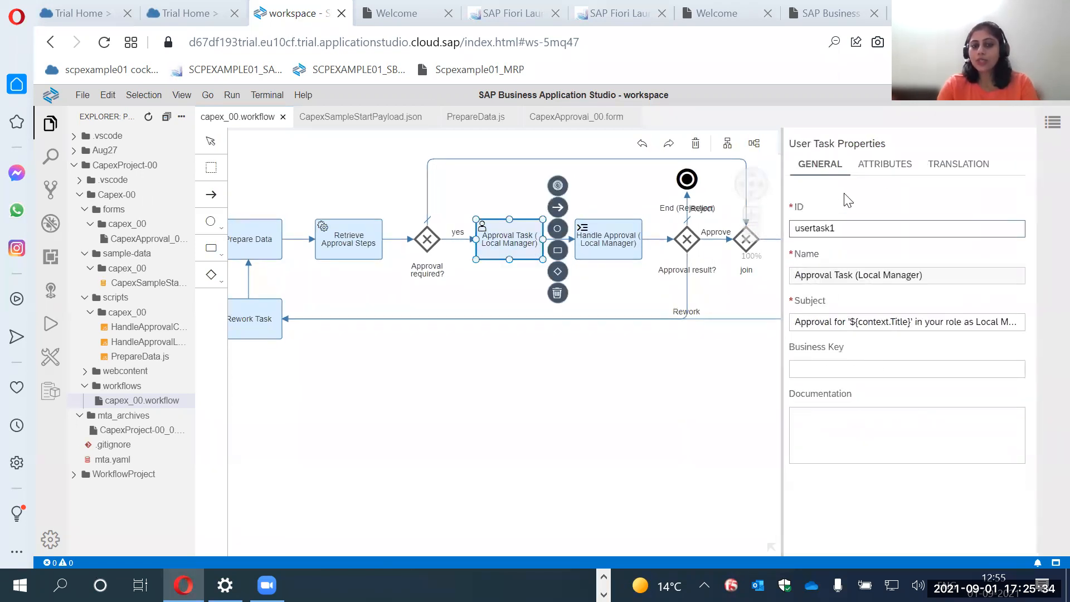
click(880, 166)
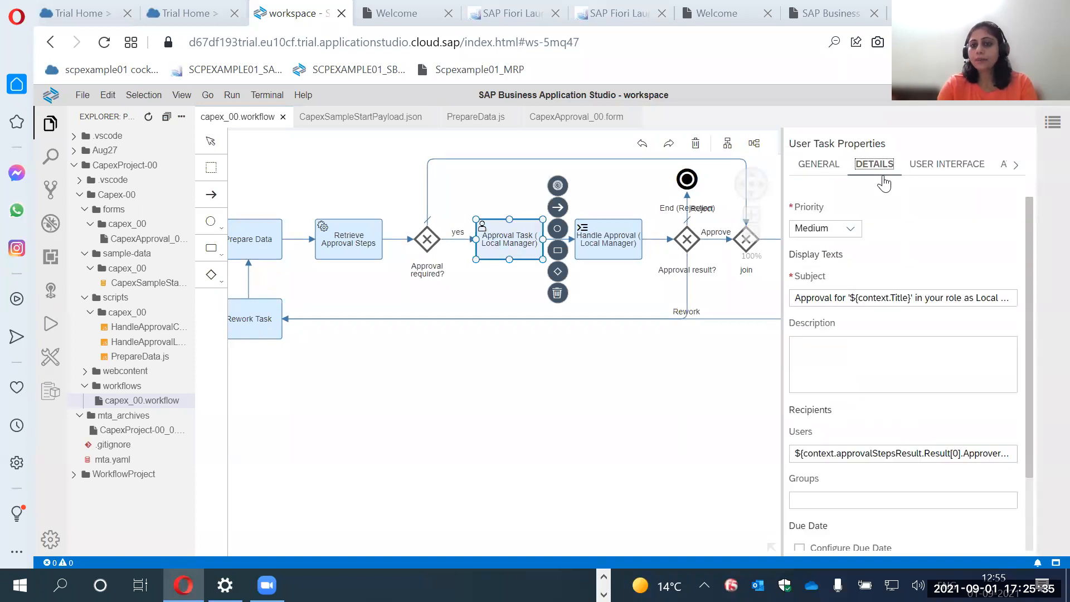
click(849, 229)
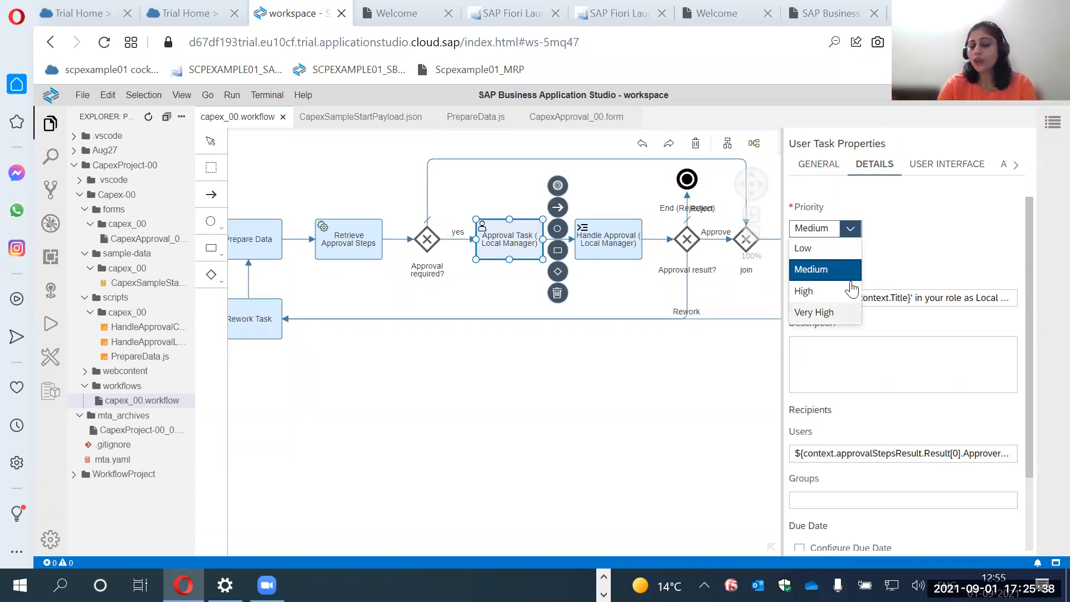
click(902, 262)
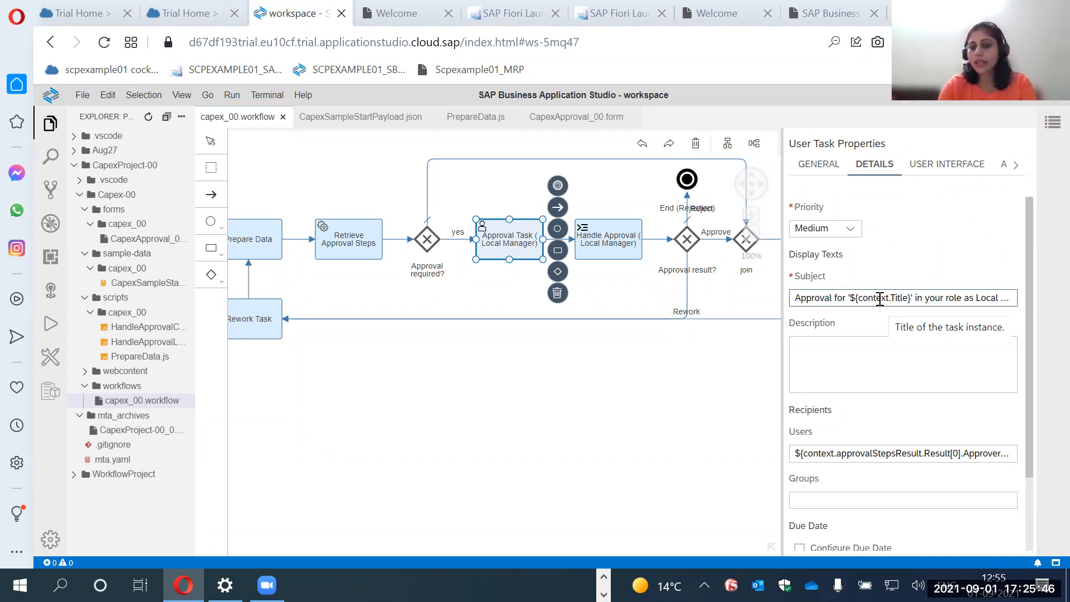
scroll(879, 298, down, 3)
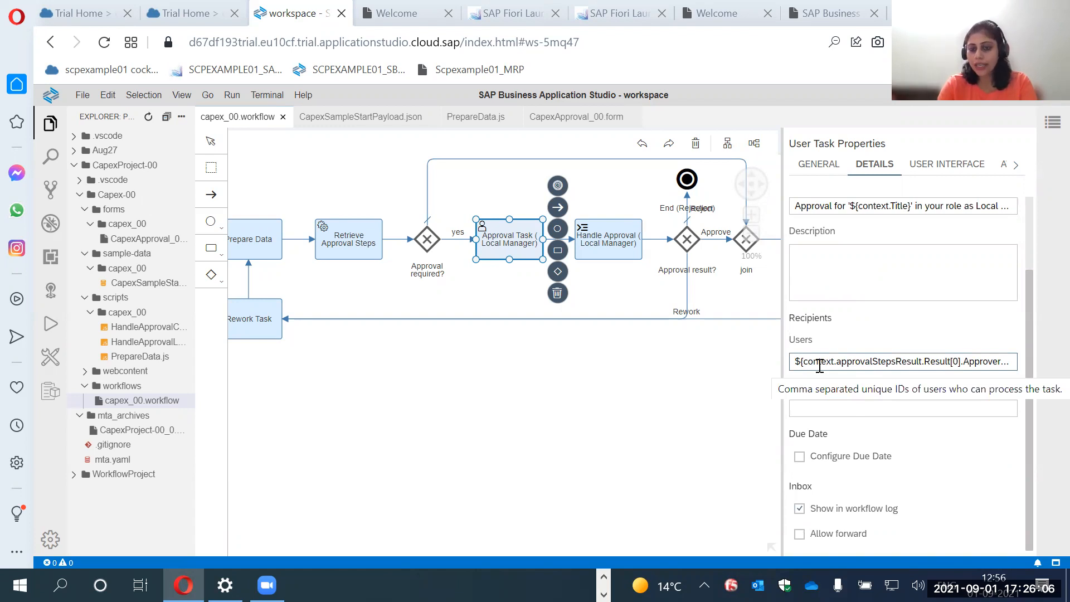
Revisit the Retrieve Approval Steps task, then review the recipient users expression in the Approval Task (Local Manager) details.
click(331, 244)
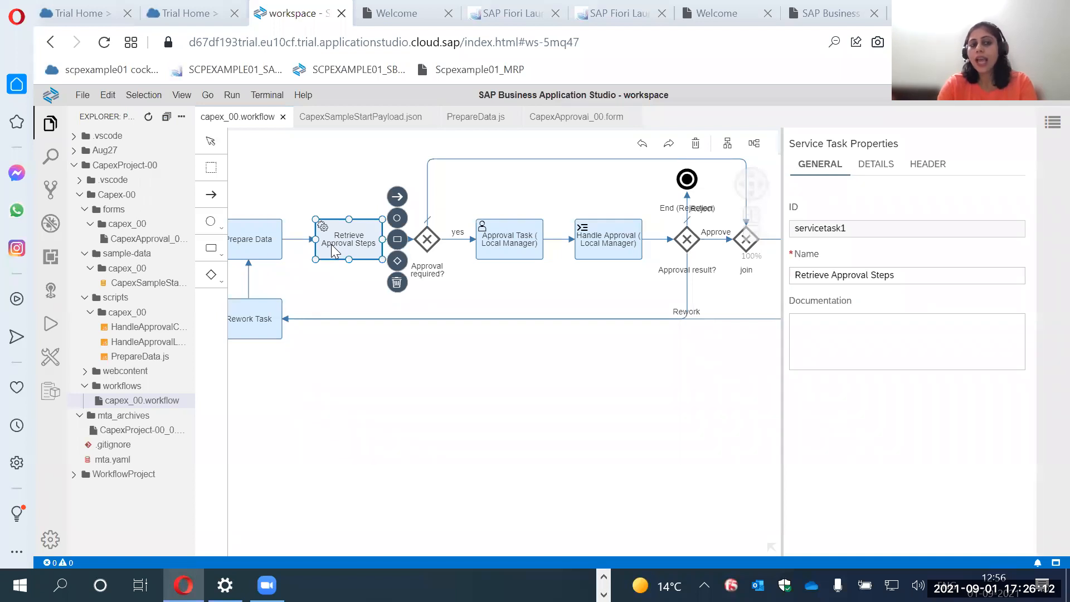
click(508, 249)
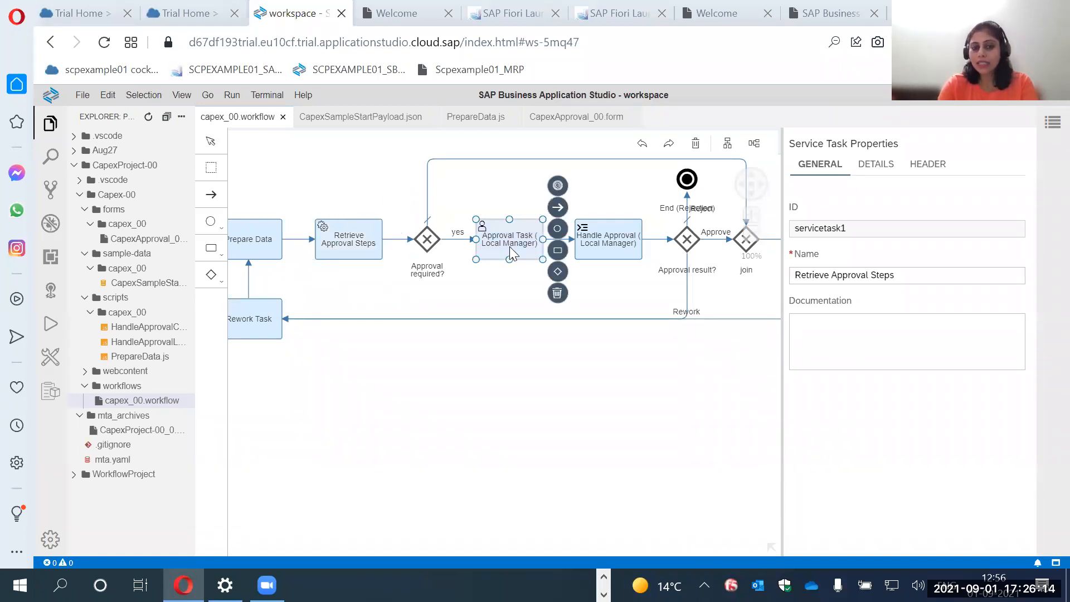
click(877, 165)
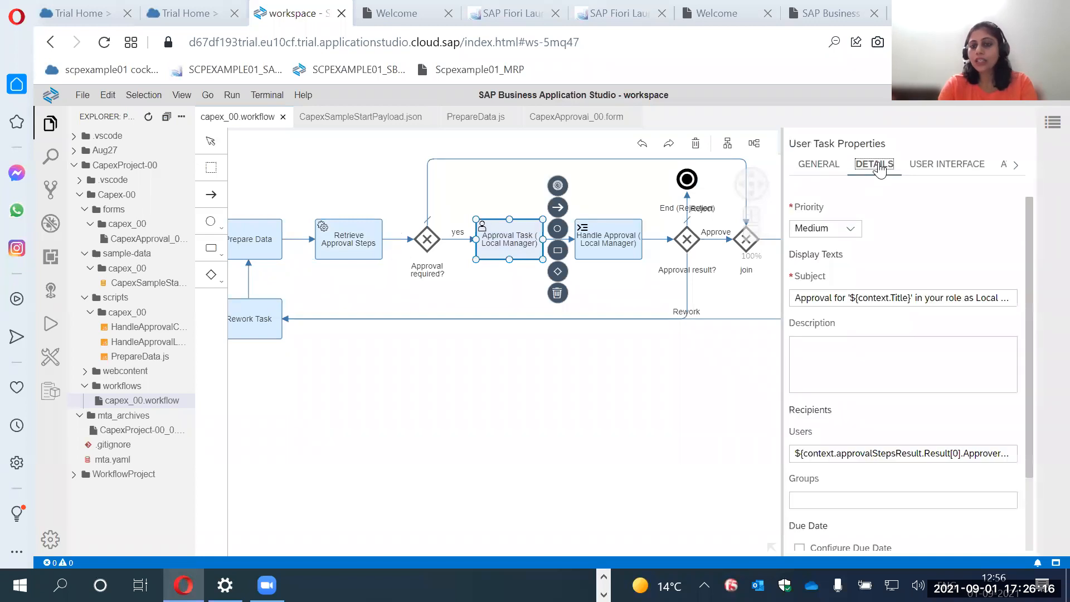
scroll(866, 332, down, 3)
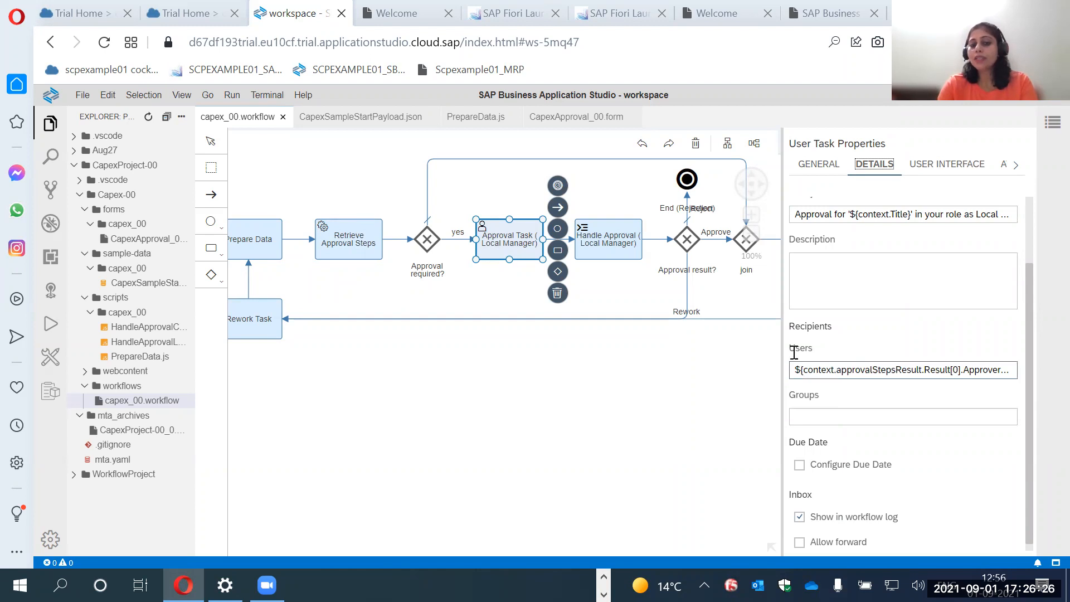
Enable a due date for Approval Task (Local Manager), based on Duration.
scroll(907, 446, down, 1)
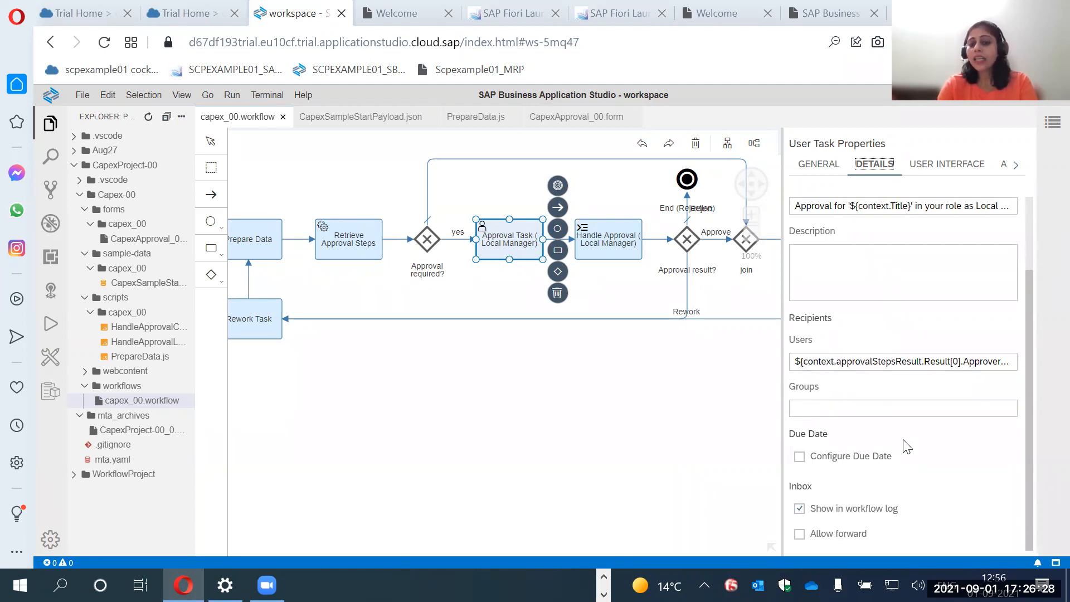
click(800, 457)
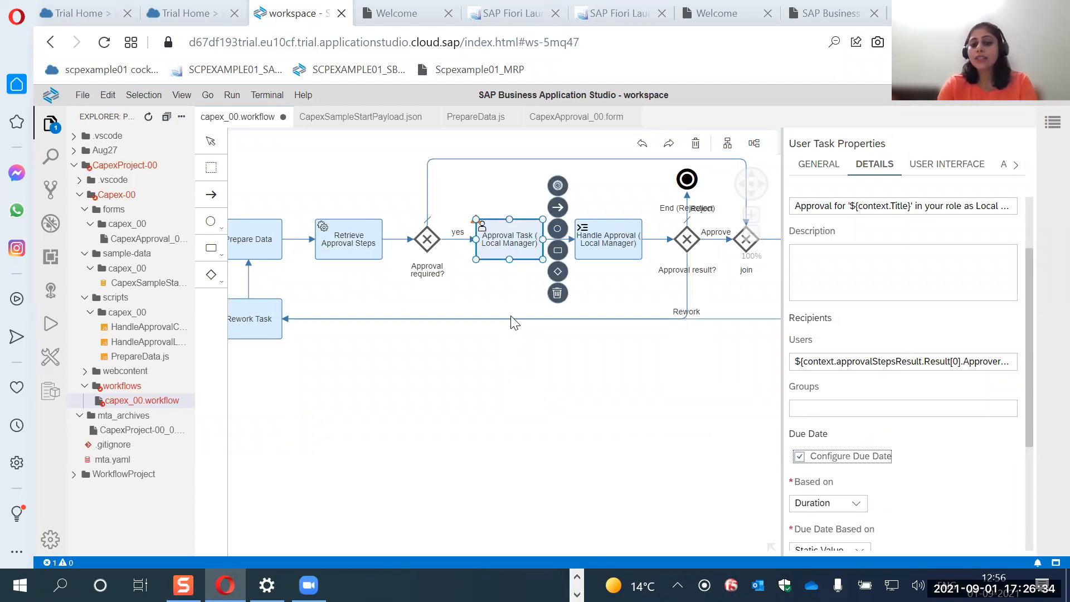
scroll(807, 382, down, 3)
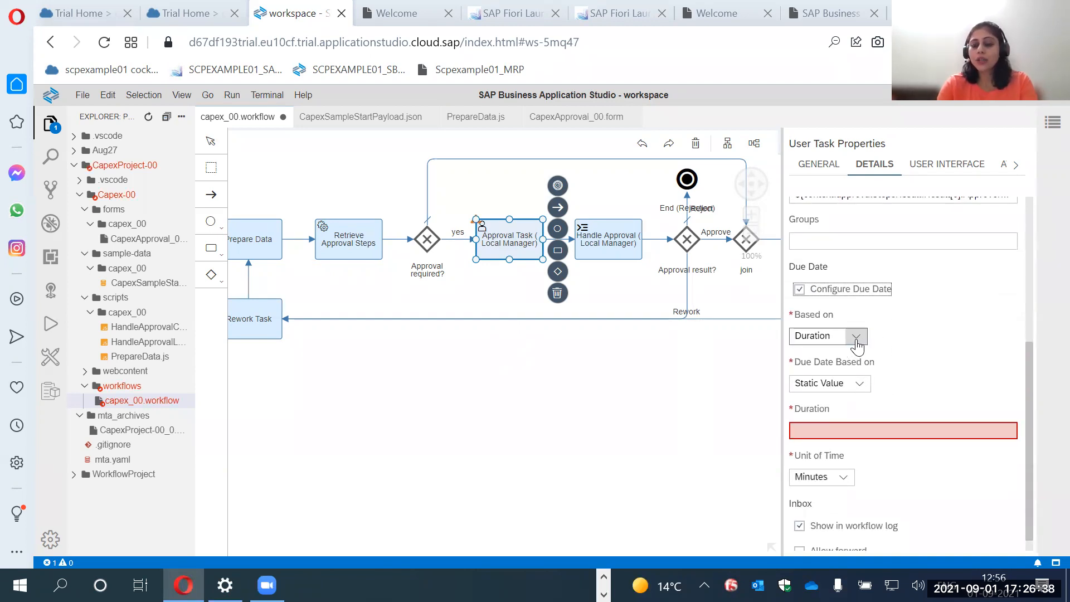
click(856, 336)
click(857, 349)
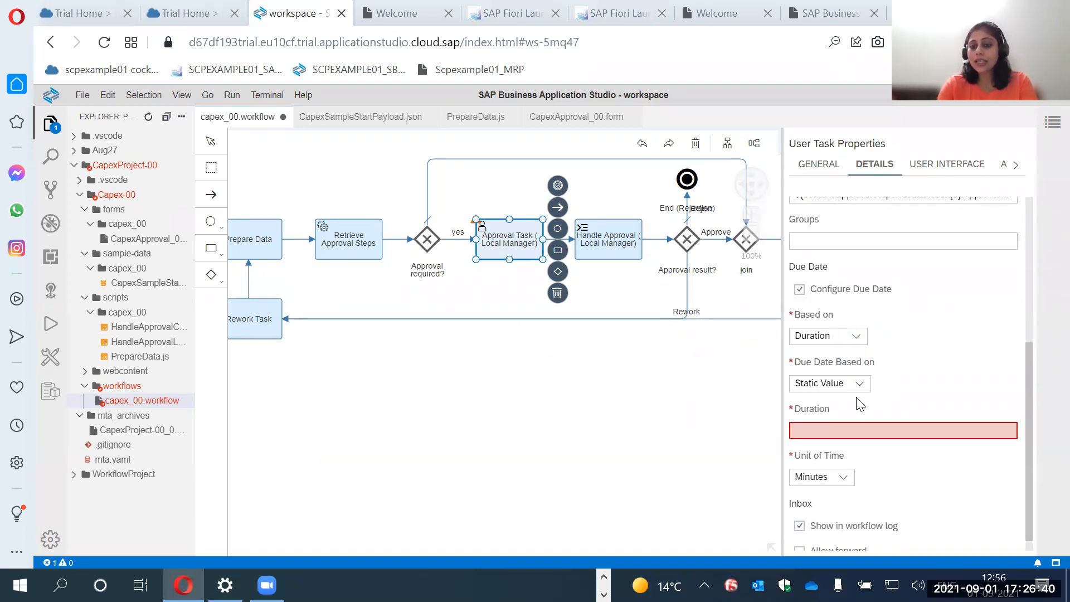
Set the due date of Approval Task (Local Manager) to a static duration of 2 hours.
click(858, 383)
click(888, 425)
click(891, 427)
text(2)
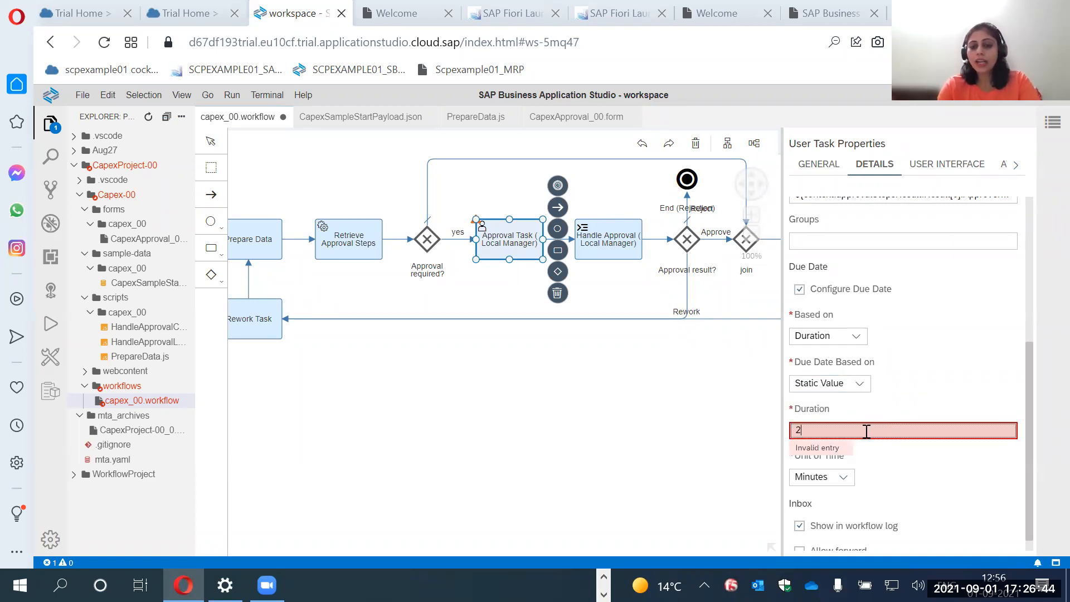
click(843, 477)
click(826, 436)
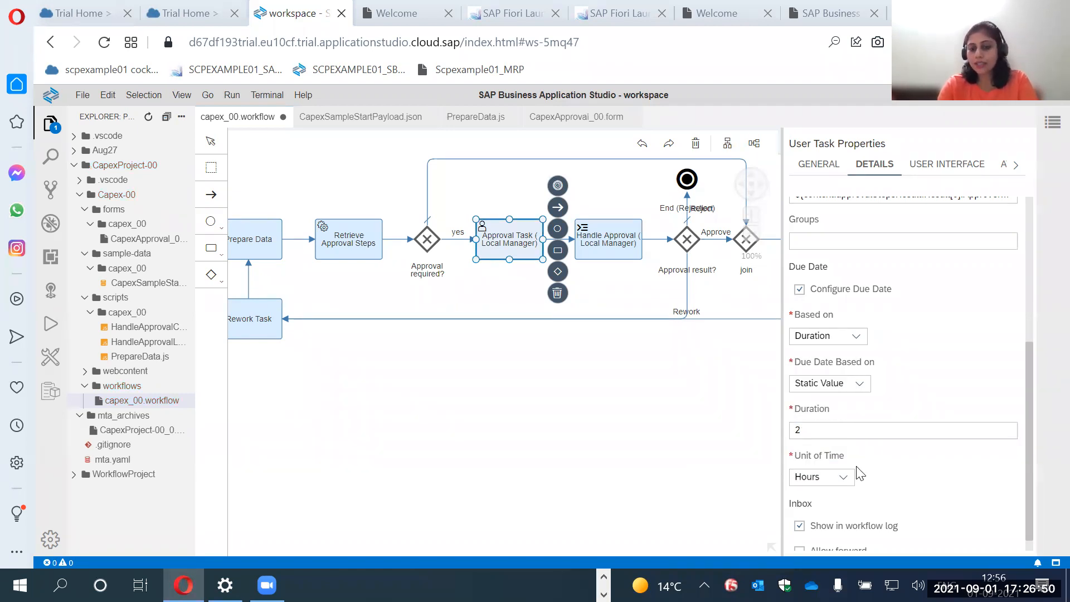
Base the due date on an expression instead and set the duration to ${context.dueDate}.
click(861, 385)
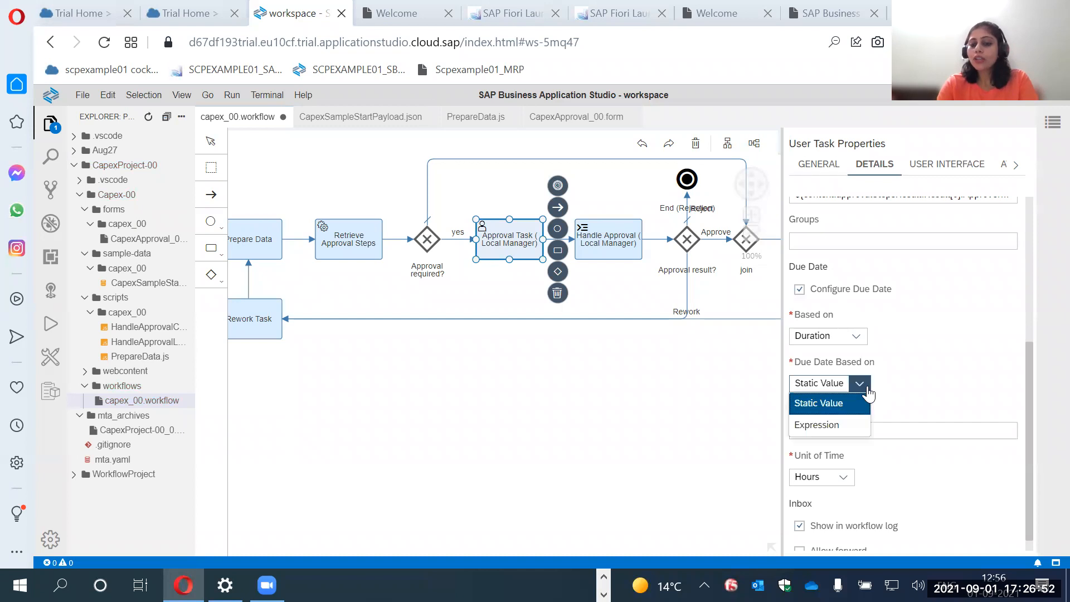
click(840, 425)
click(829, 455)
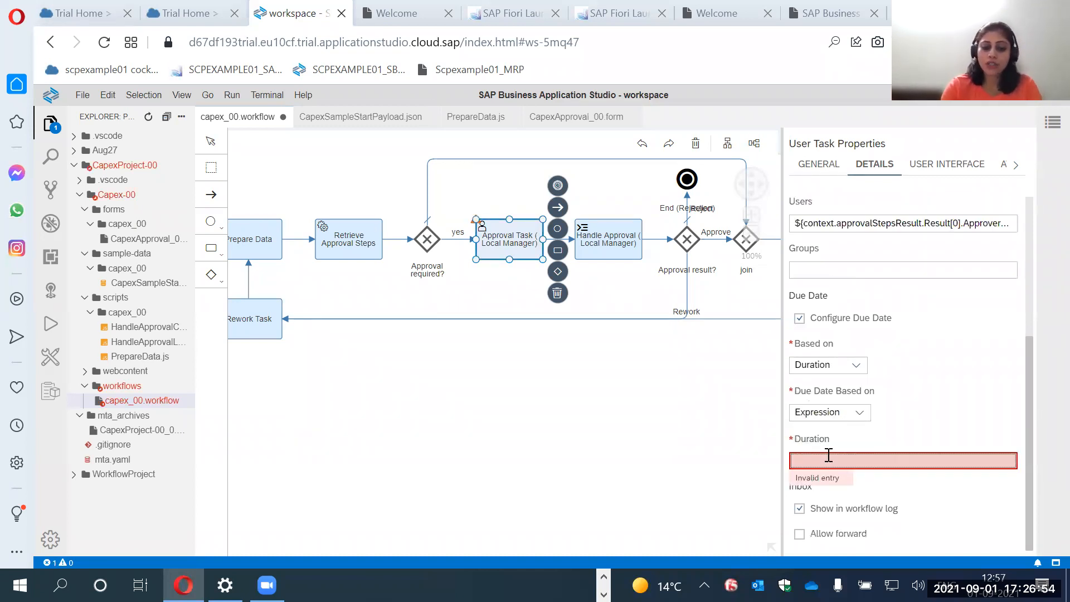
text(${context.)
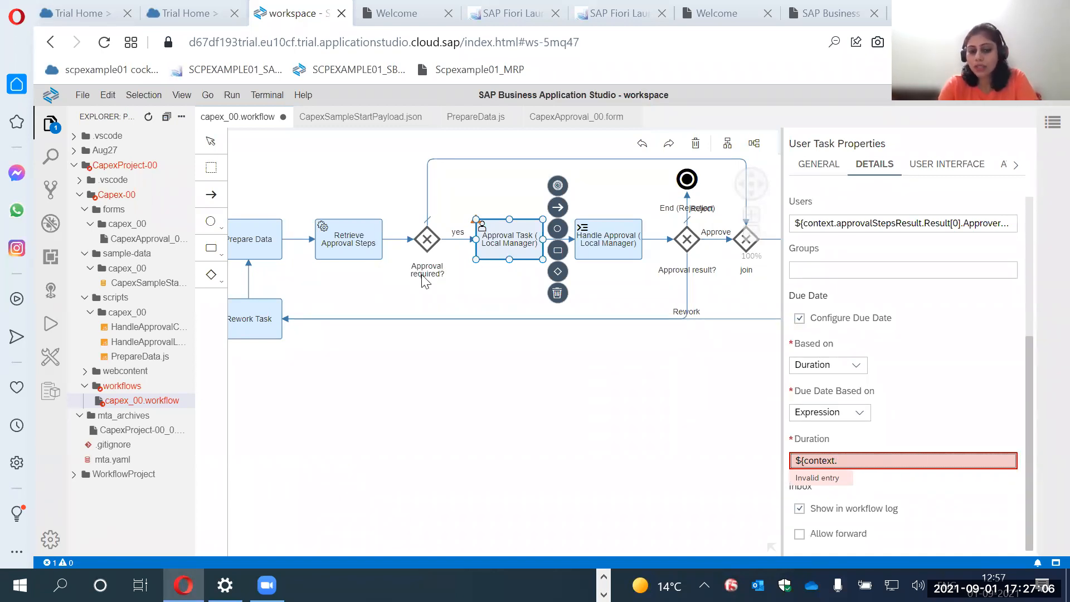
text(dueDate)
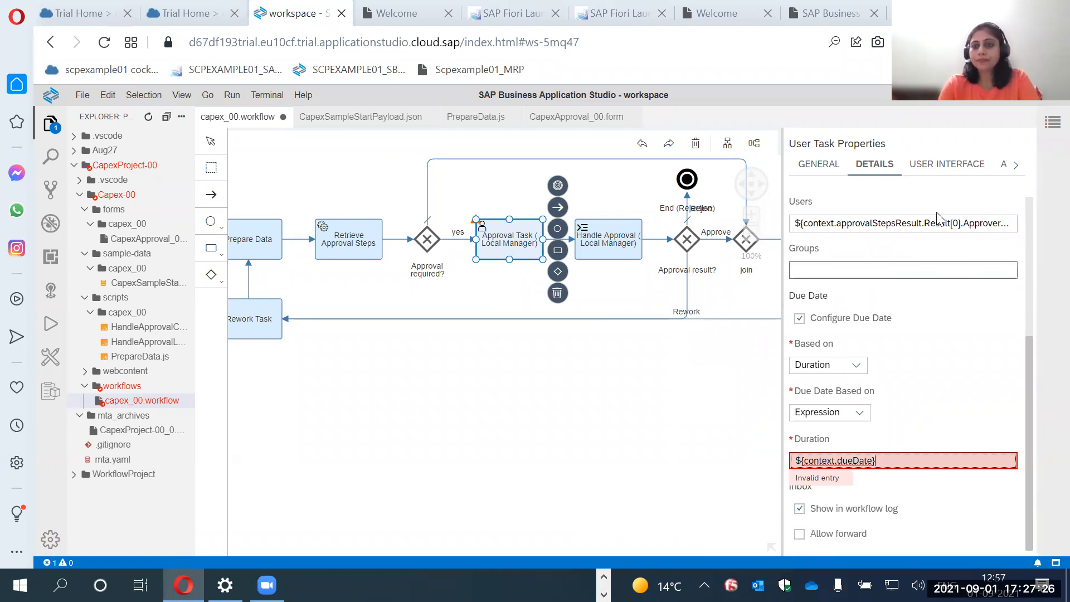
Review the approval task's user interface types, then examine the fields and context paths of the CapexApproval_00 form.
click(930, 166)
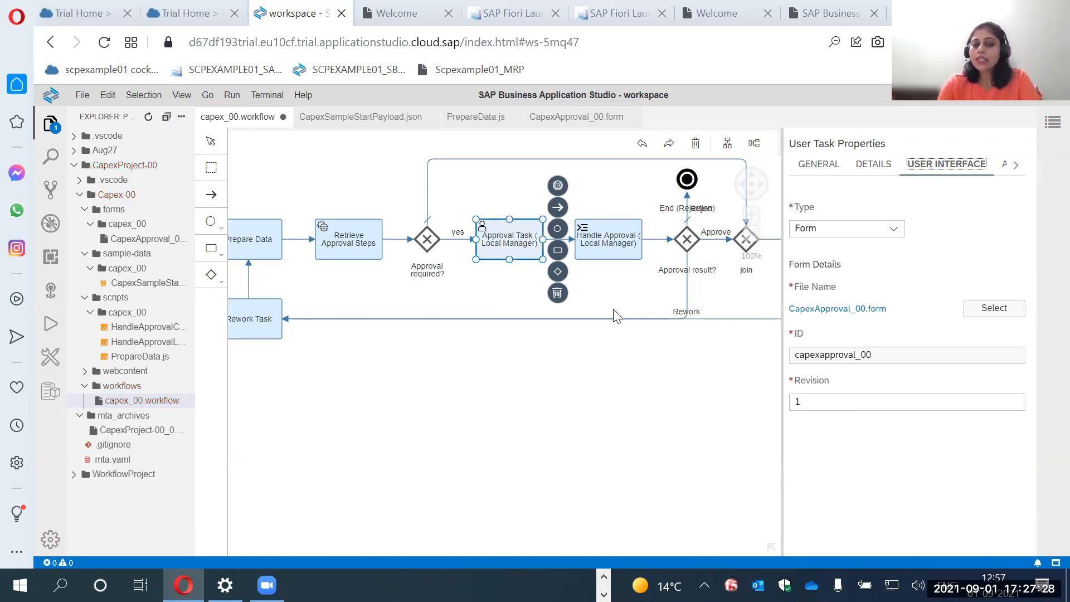
click(899, 233)
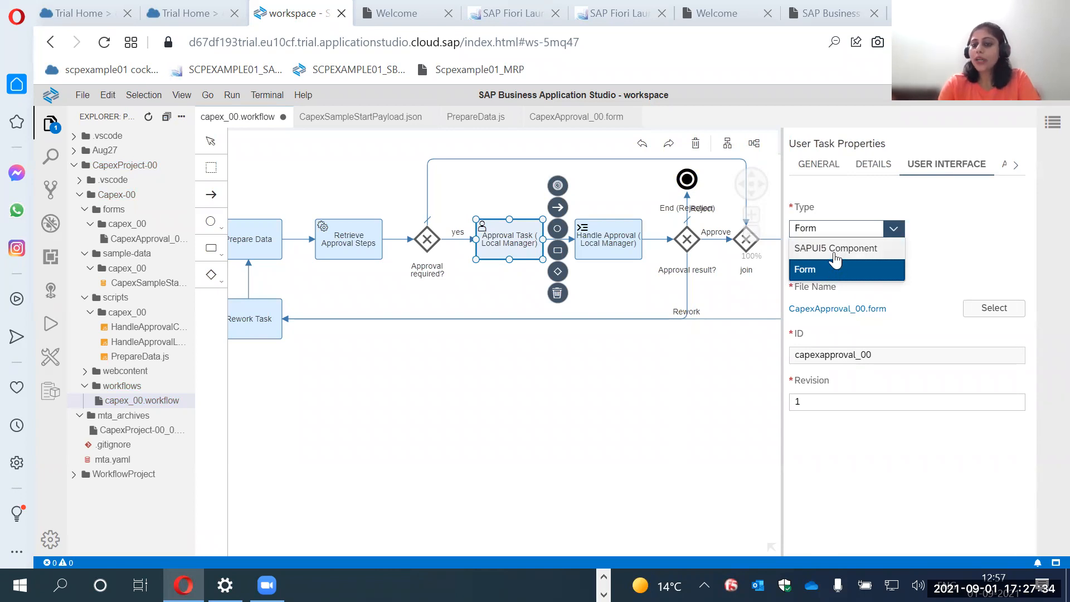
click(544, 122)
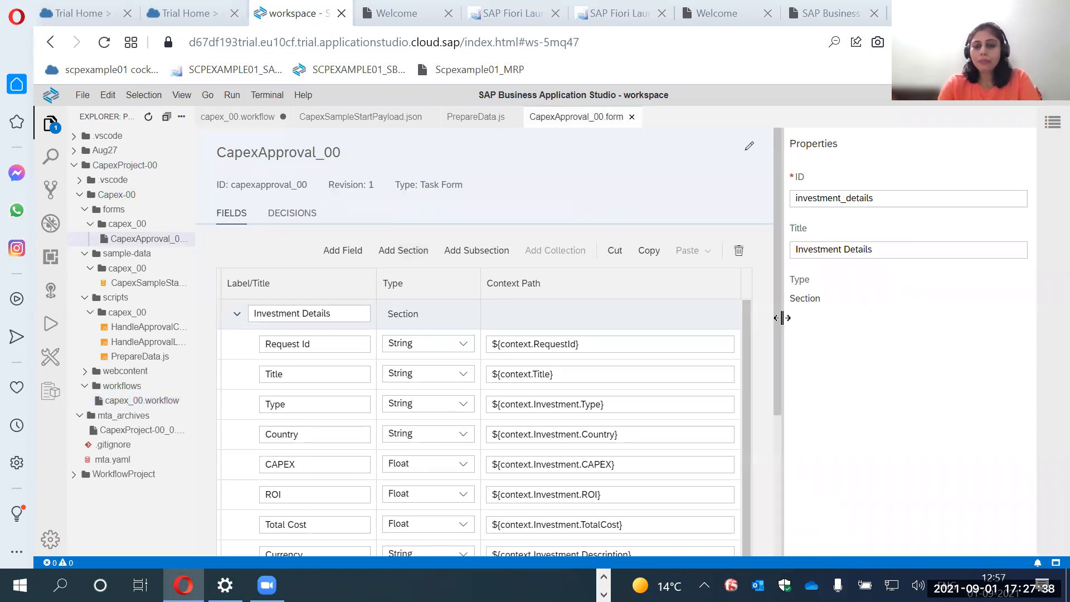
drag(781, 317, 778, 350)
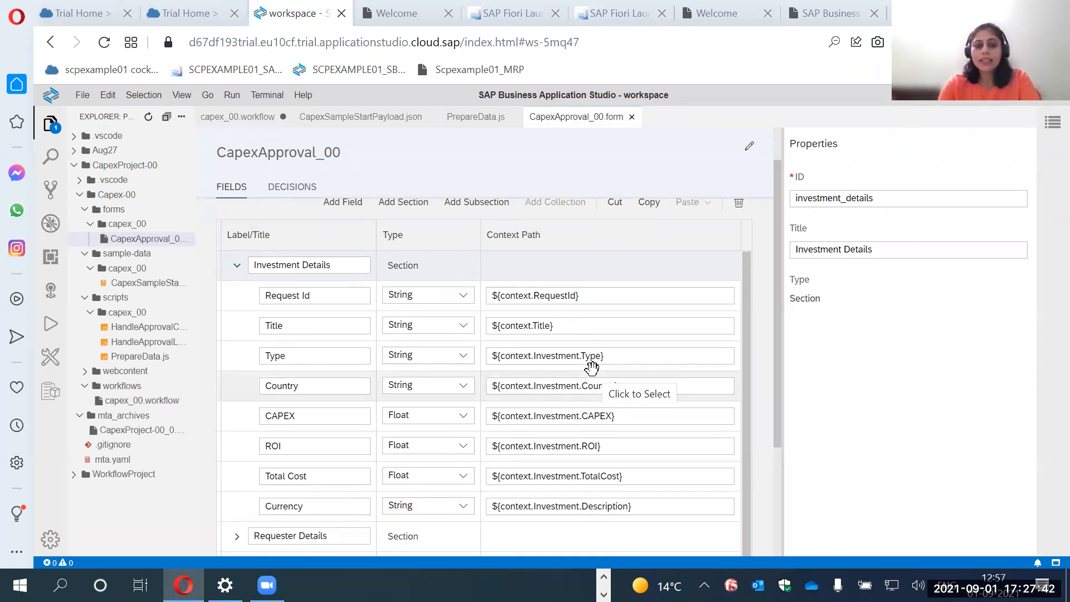
scroll(592, 368, up, 1)
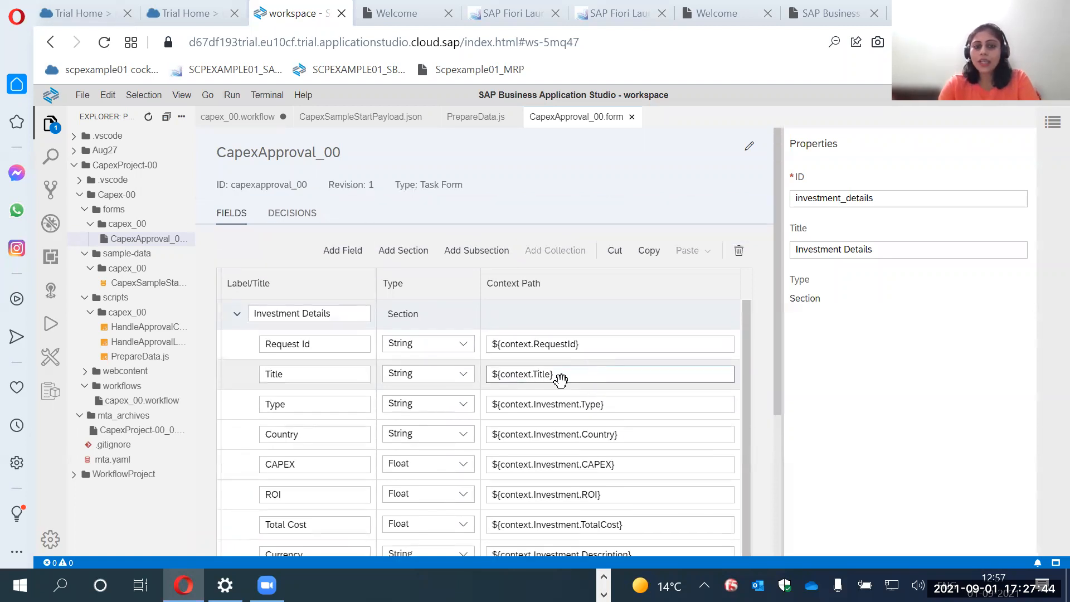
scroll(394, 387, down, 1)
scroll(394, 387, down, 4)
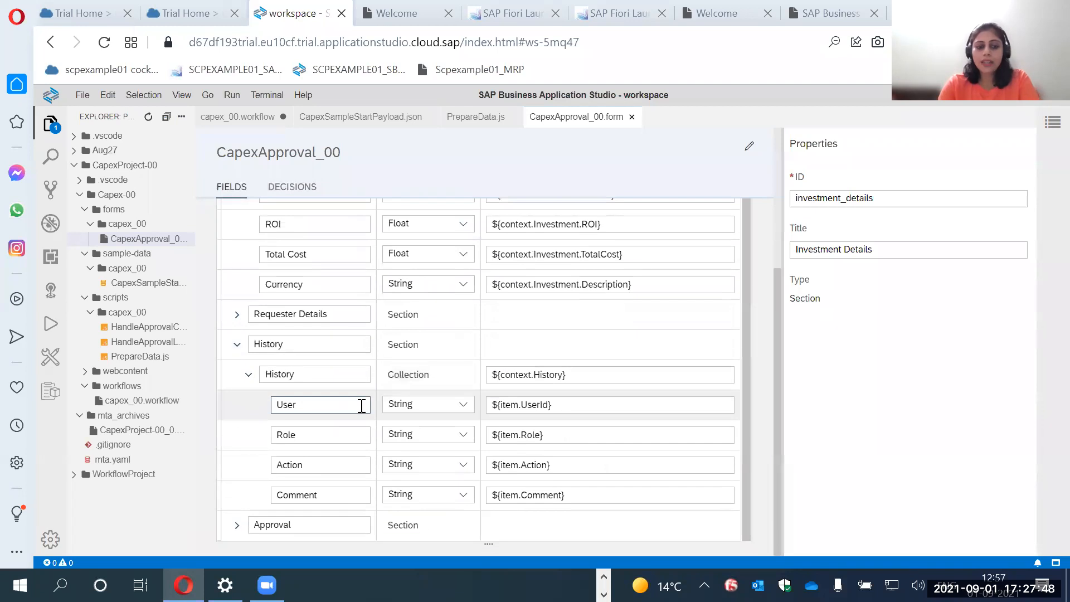
scroll(396, 435, up, 3)
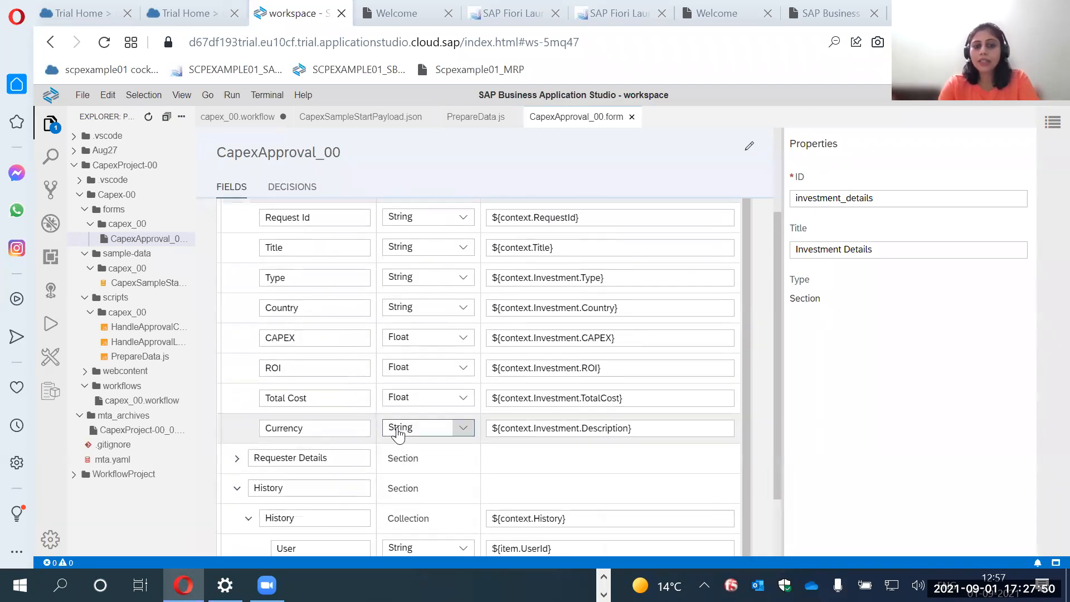
scroll(398, 434, up, 2)
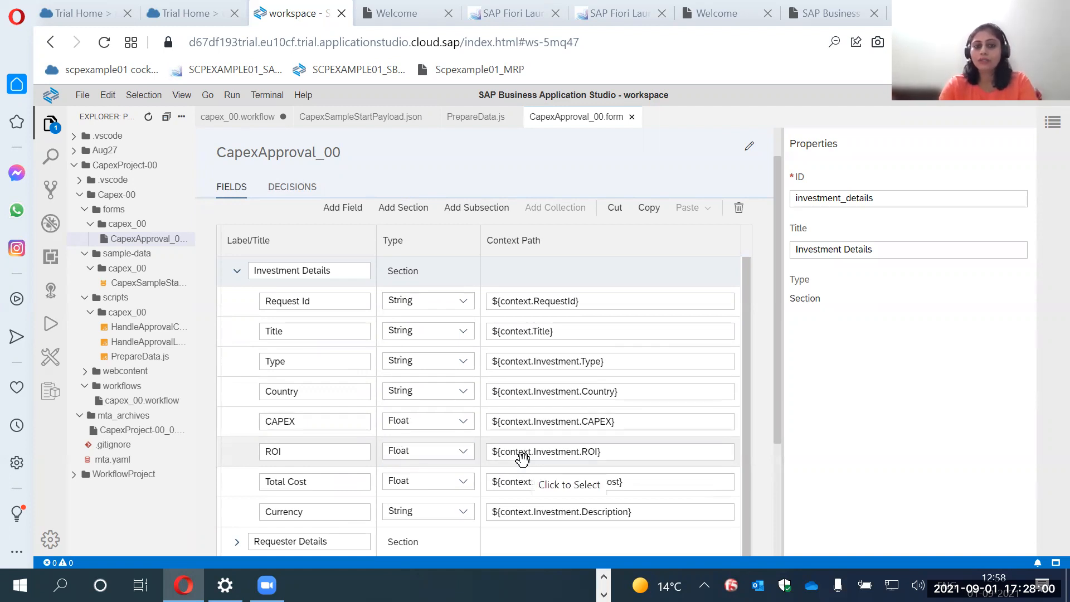
Return to capex_00.workflow and check the user interface type options of Approval Task (Local Manager) again.
click(227, 122)
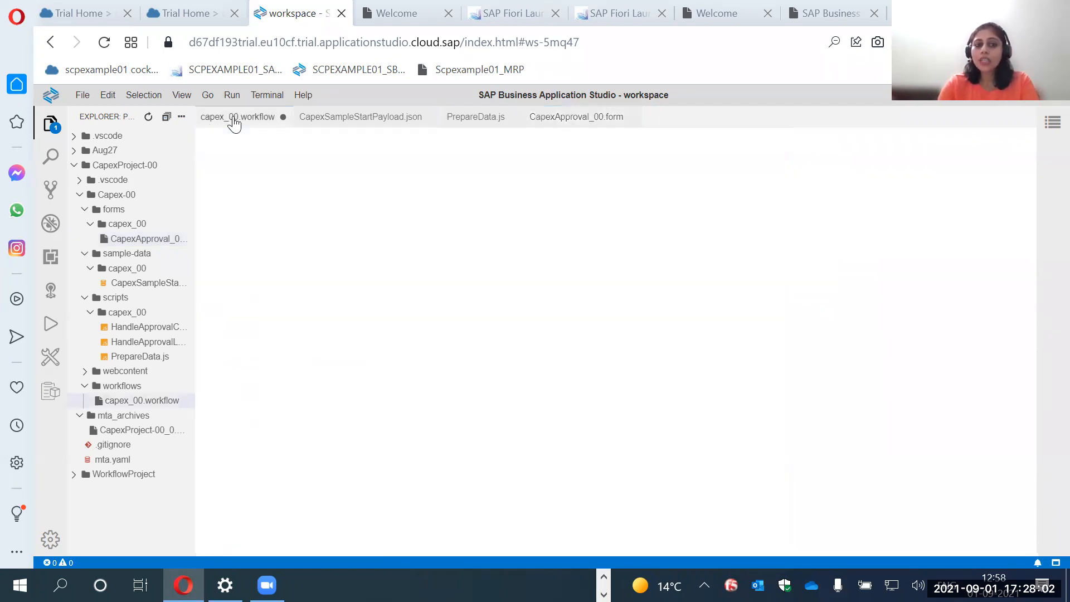
click(947, 164)
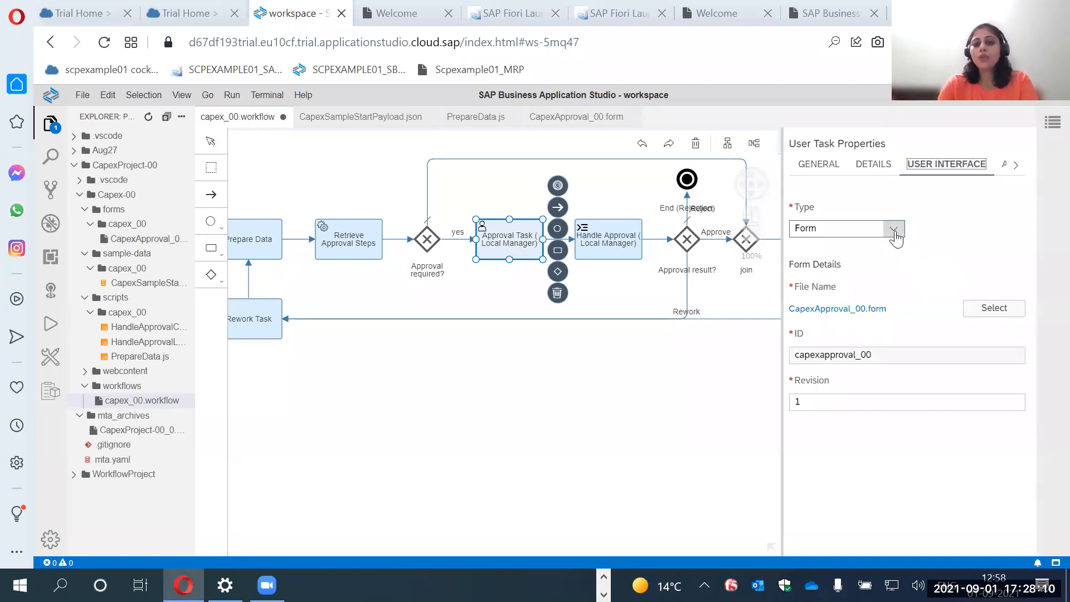
click(891, 229)
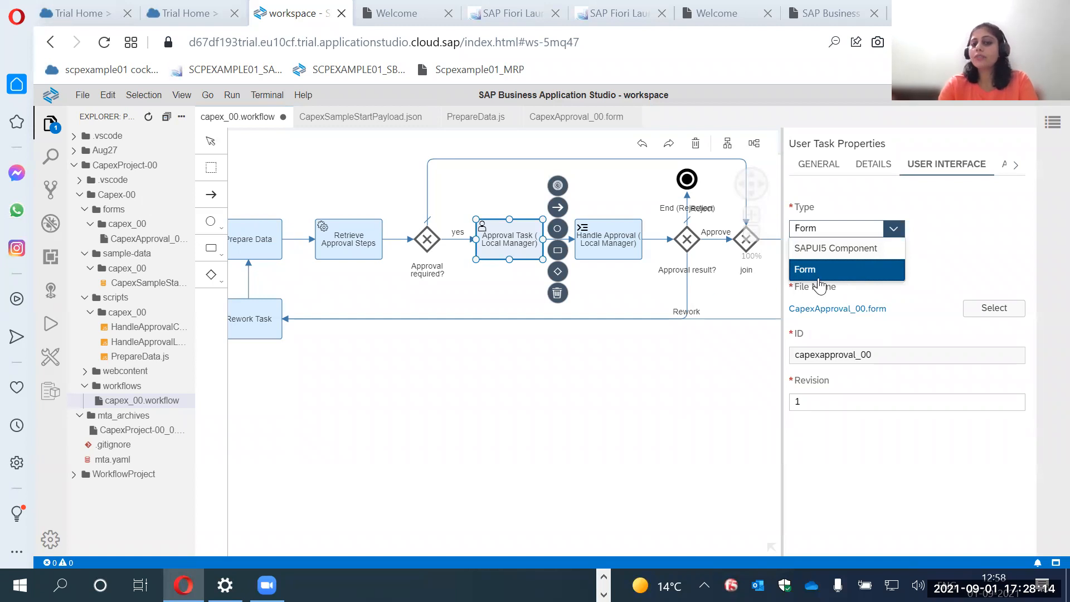
click(938, 249)
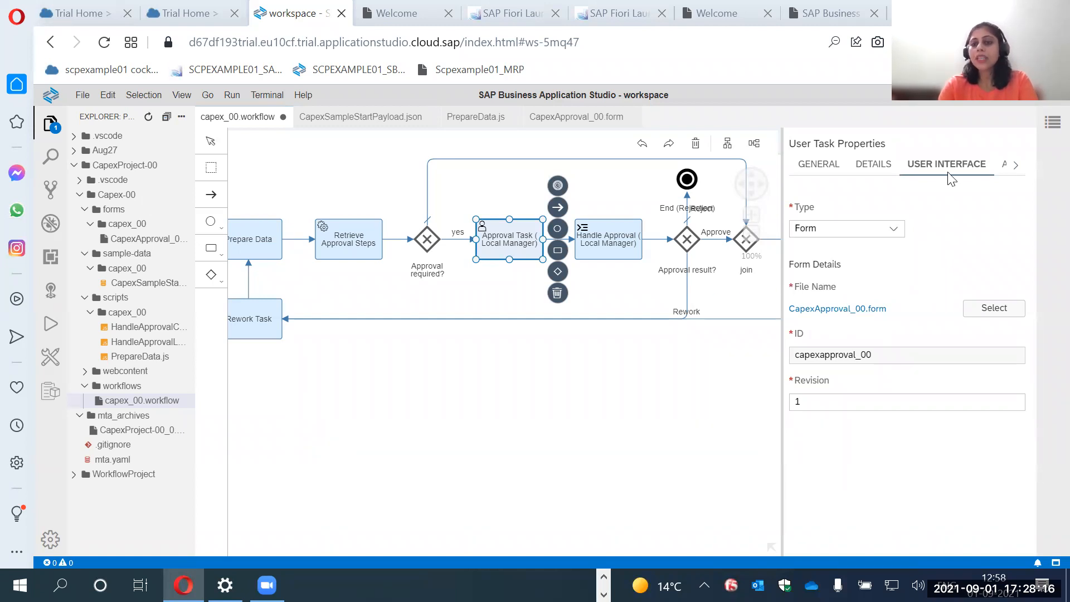
Show the attributes of Approval Task (Local Manager) and inspect the value expression of the userId attribute.
click(1010, 171)
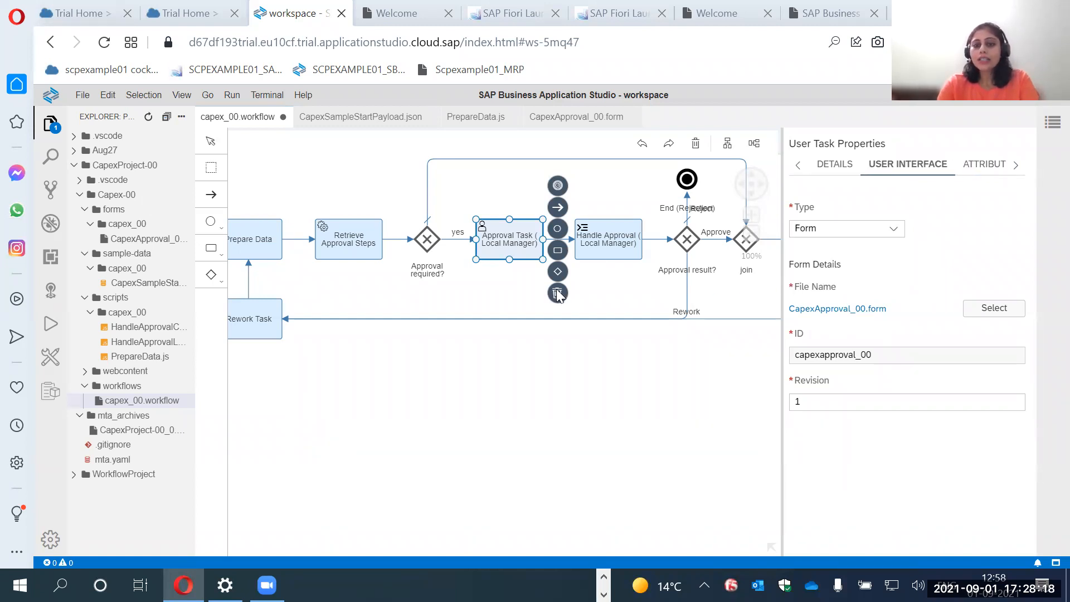
click(982, 177)
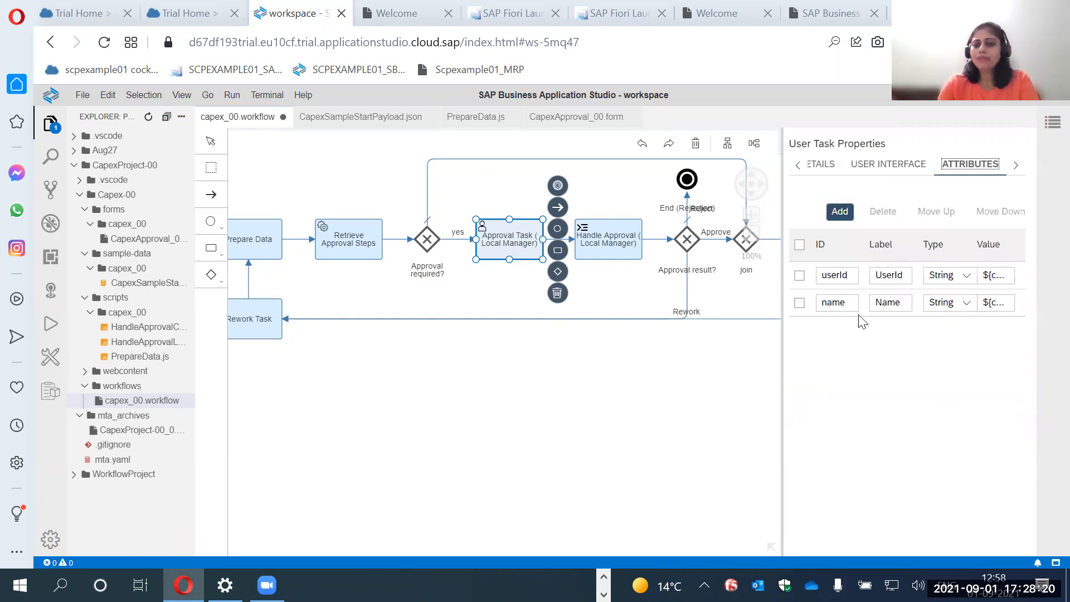
drag(781, 342, 739, 355)
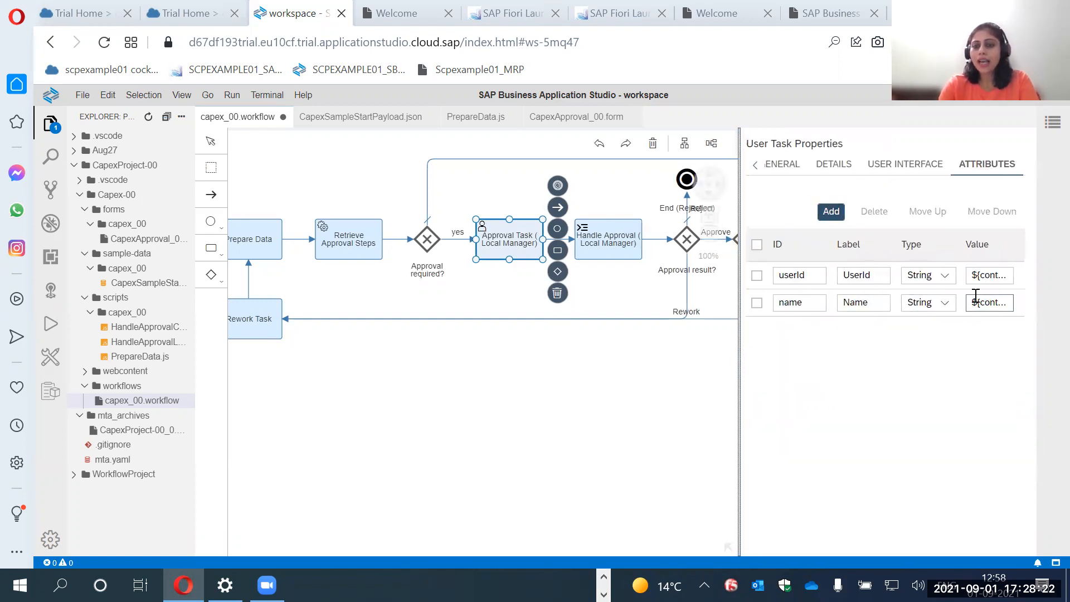
drag(992, 275, 1019, 283)
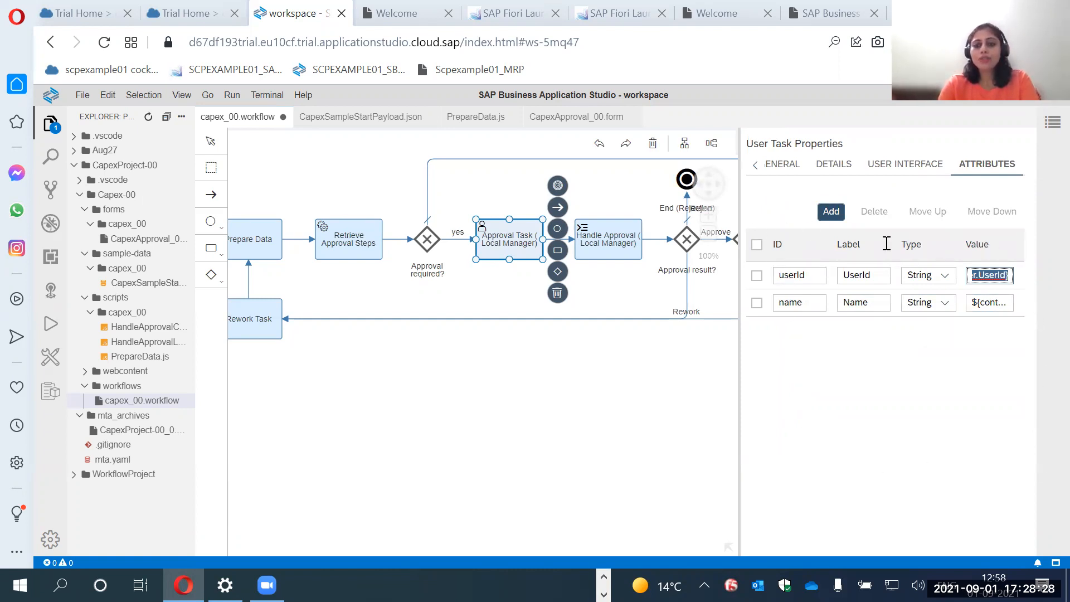
drag(739, 382, 907, 372)
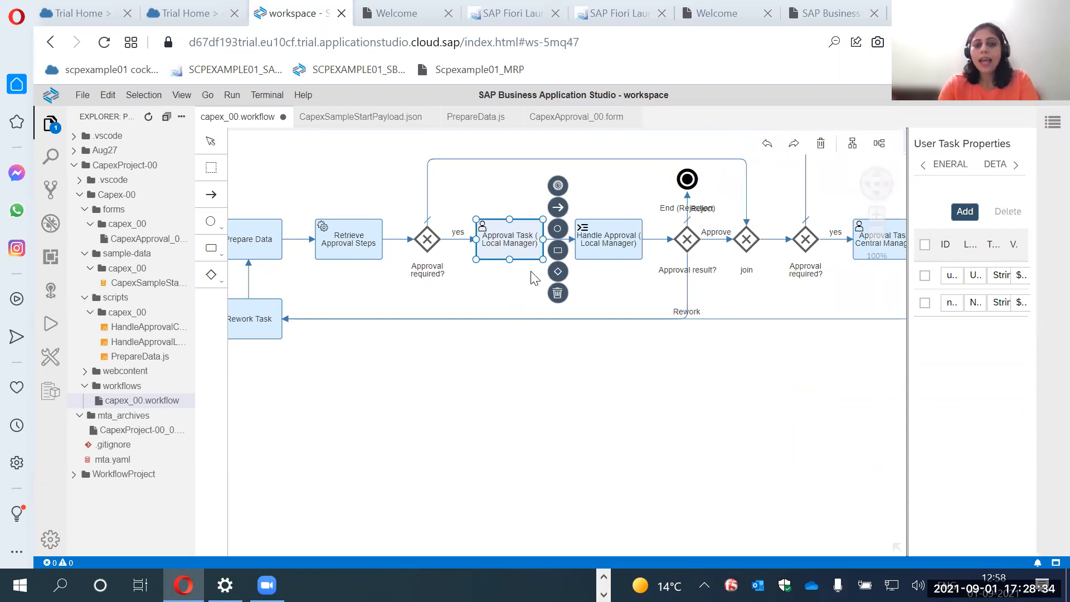
Add a mail task directly after Approval Task (Local Manager).
click(515, 301)
click(535, 241)
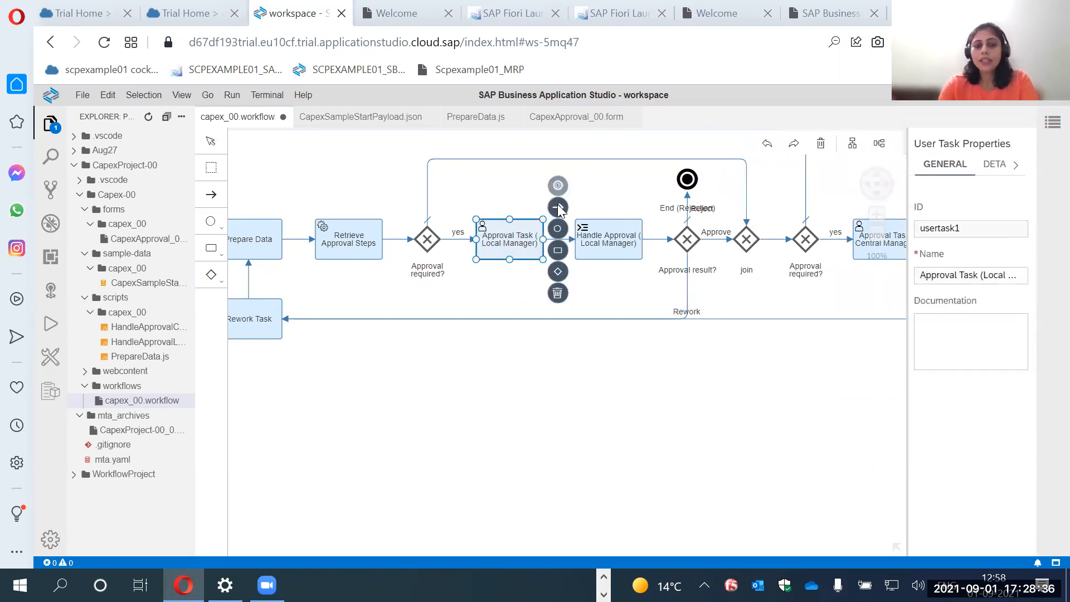
click(608, 243)
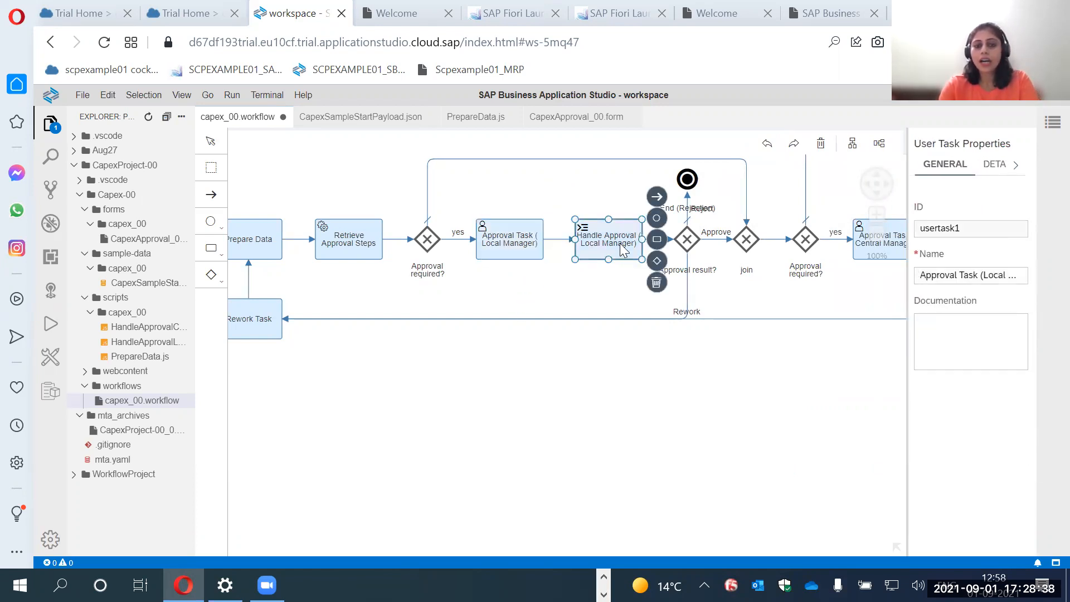
click(505, 239)
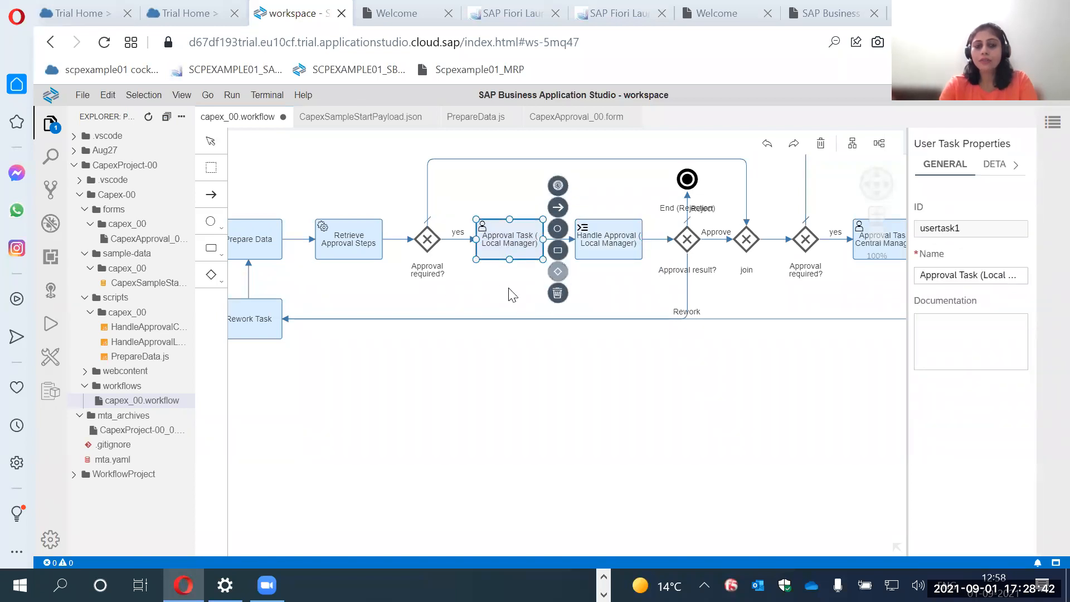
click(559, 252)
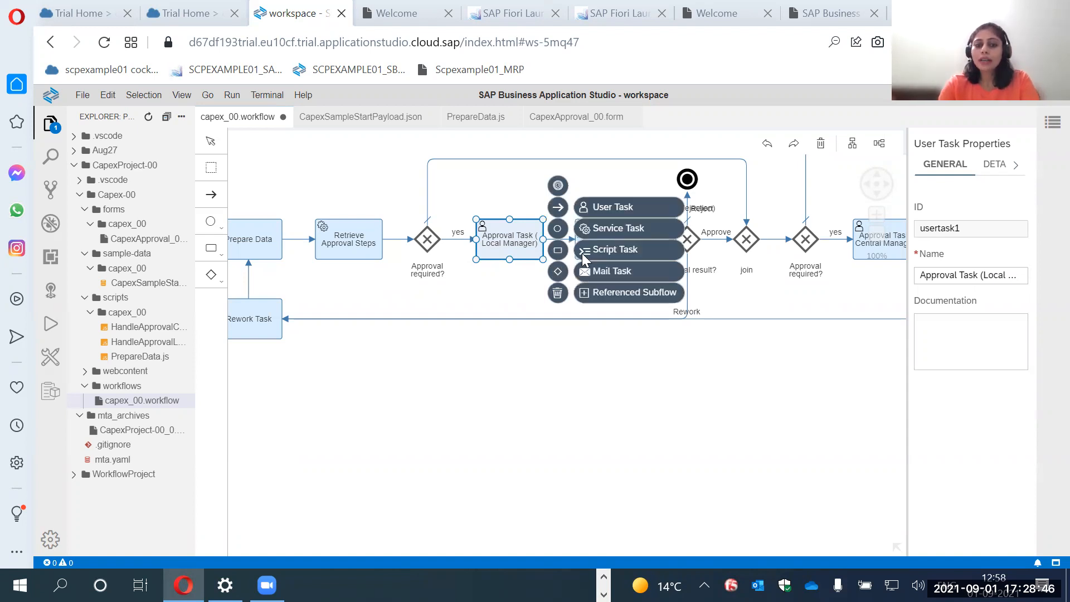
click(601, 271)
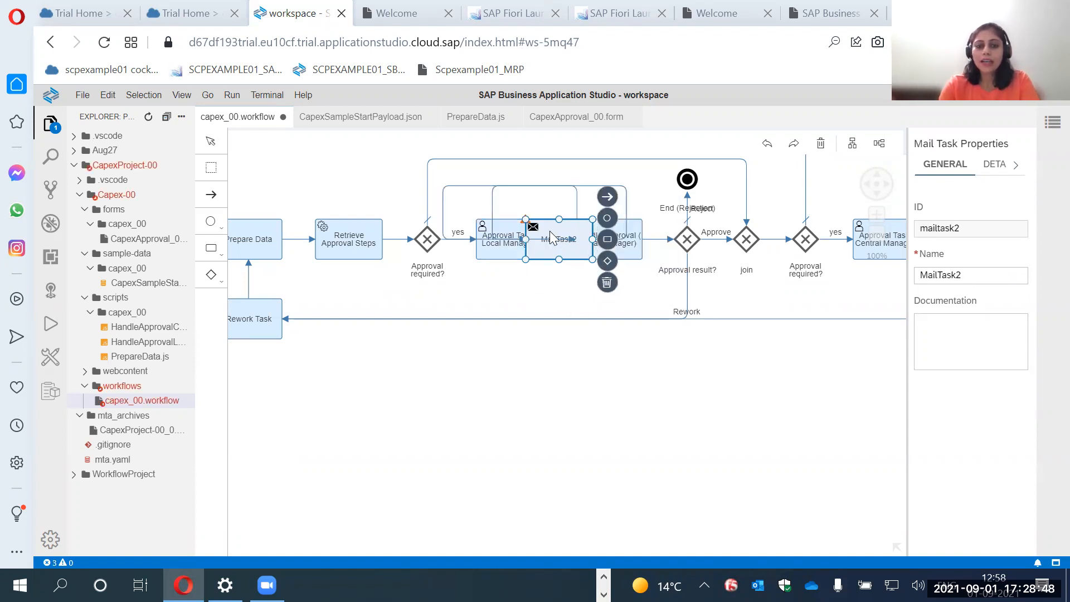
Move the new mail task below the Rework connection and show its general properties in a wider properties area.
drag(564, 229, 487, 361)
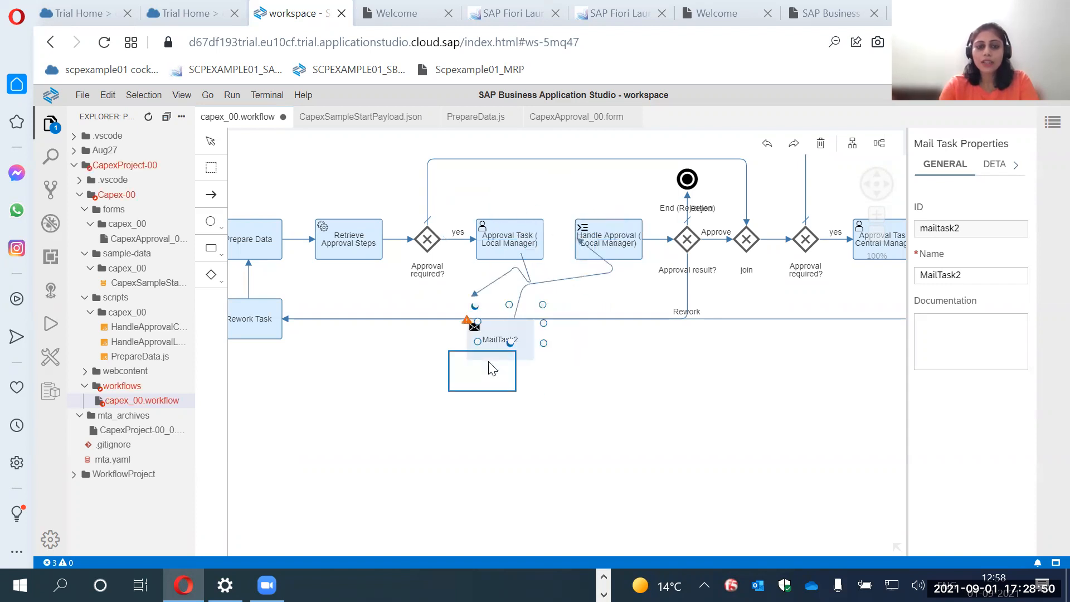
double_click(506, 374)
click(465, 406)
click(477, 380)
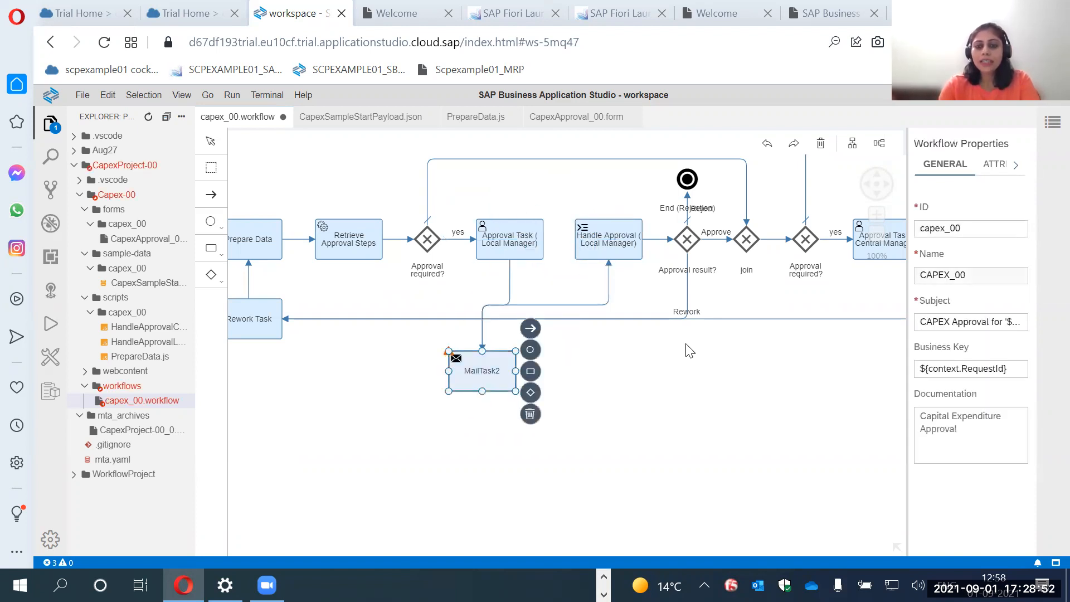
drag(903, 341, 775, 352)
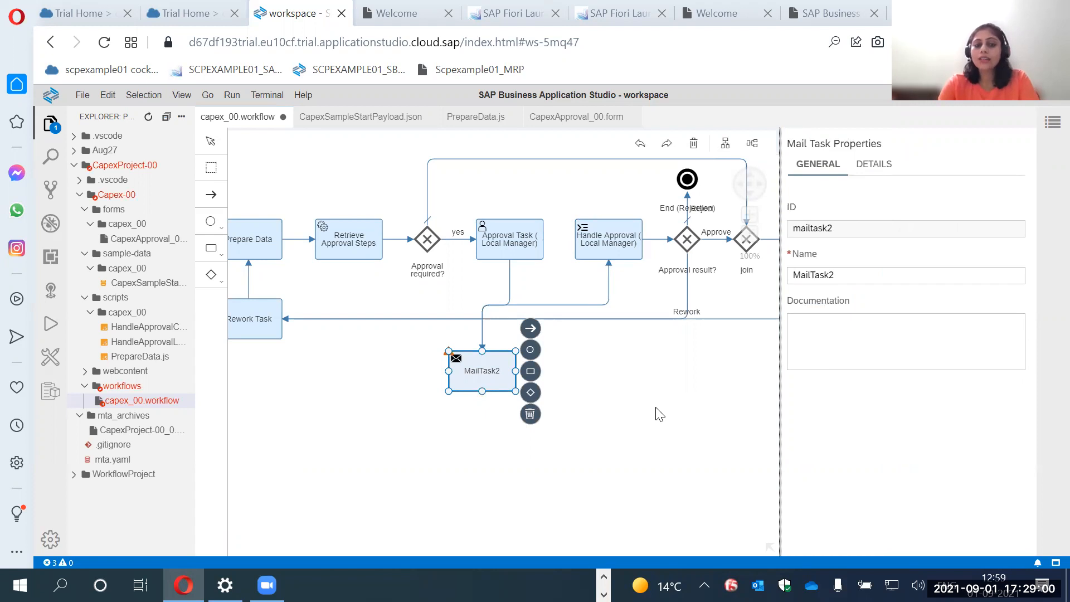
Show the mail task's details and check the formats available for its mail body.
click(874, 164)
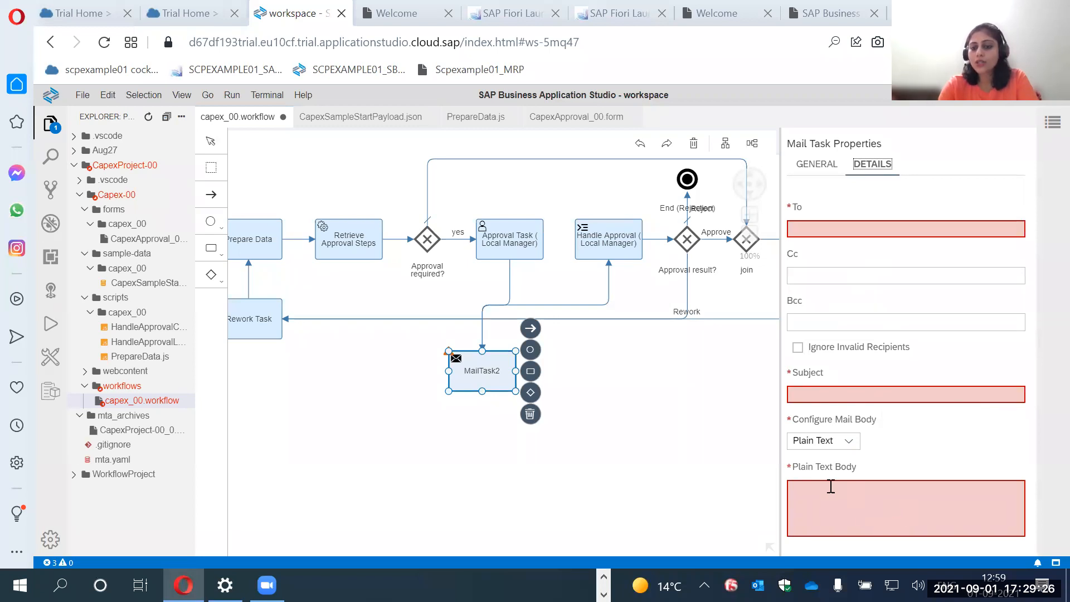
click(850, 443)
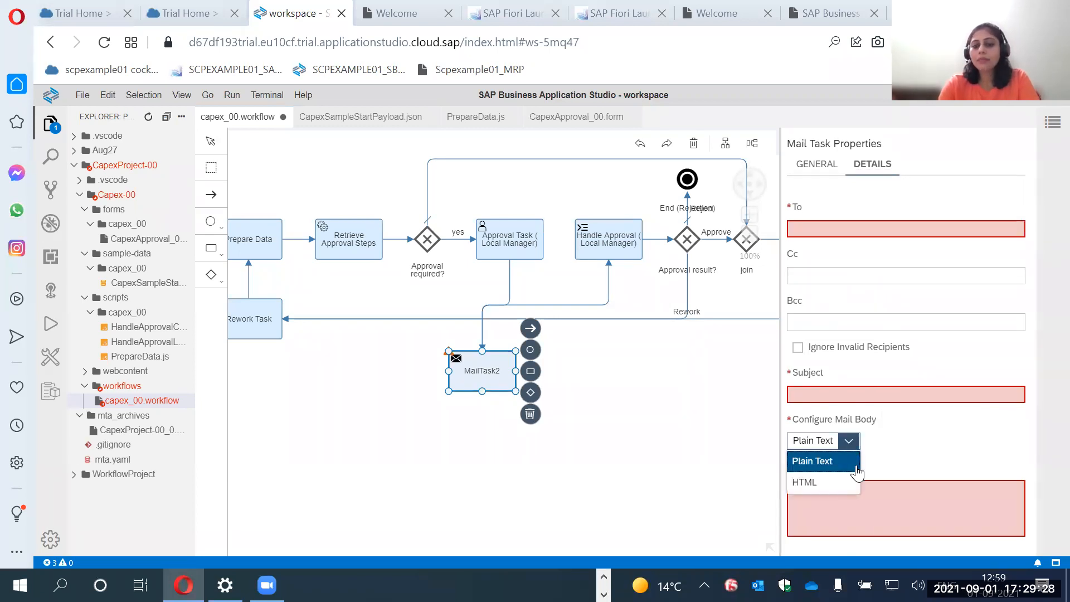
click(850, 499)
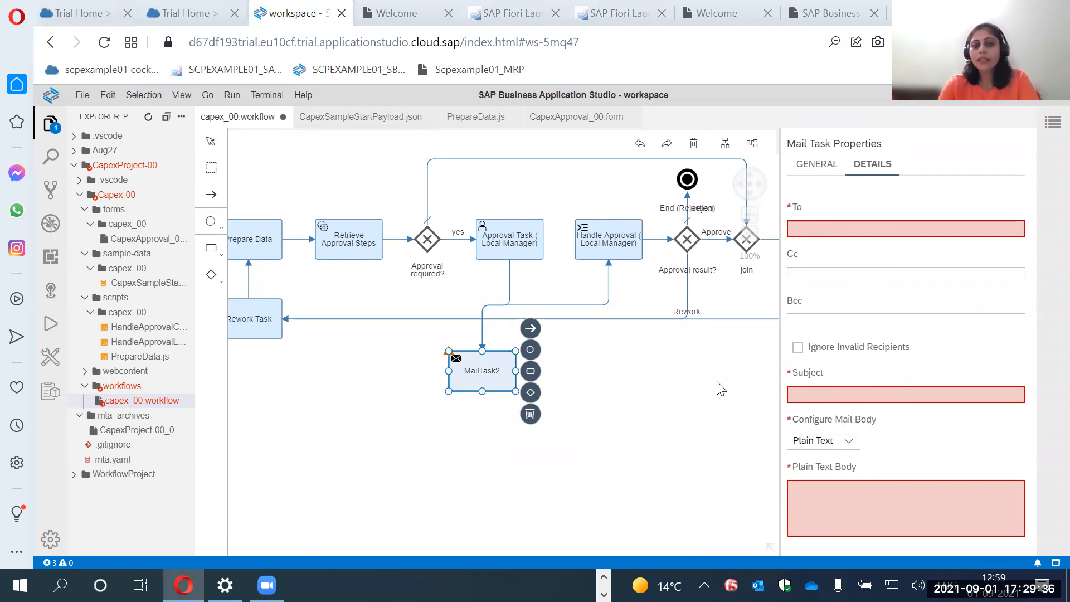
click(663, 383)
click(496, 384)
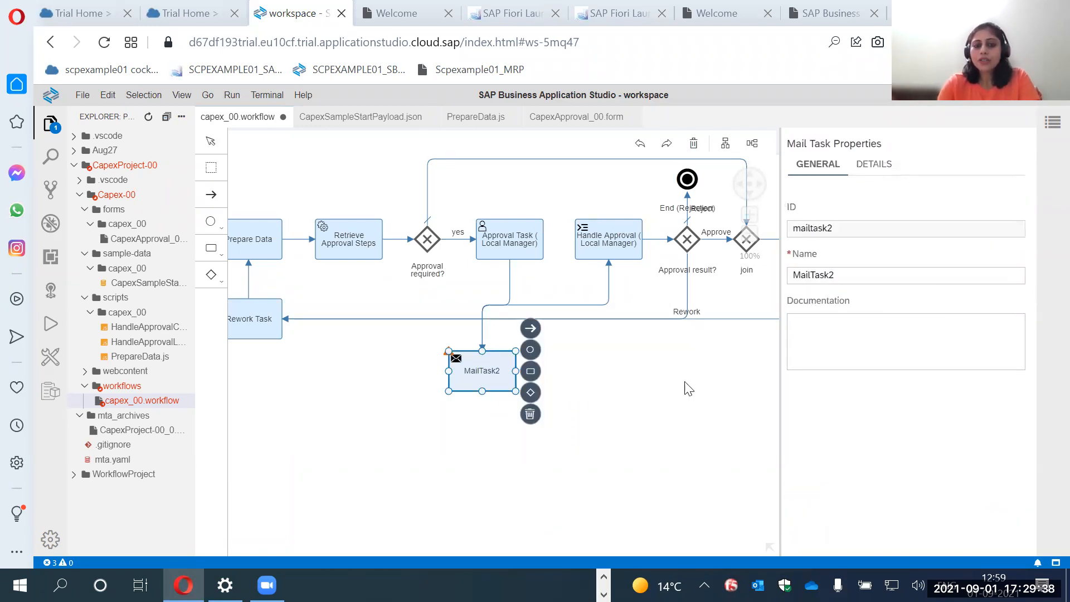
Narrow the properties area and check the task types that can be added to the workflow.
drag(780, 367, 963, 370)
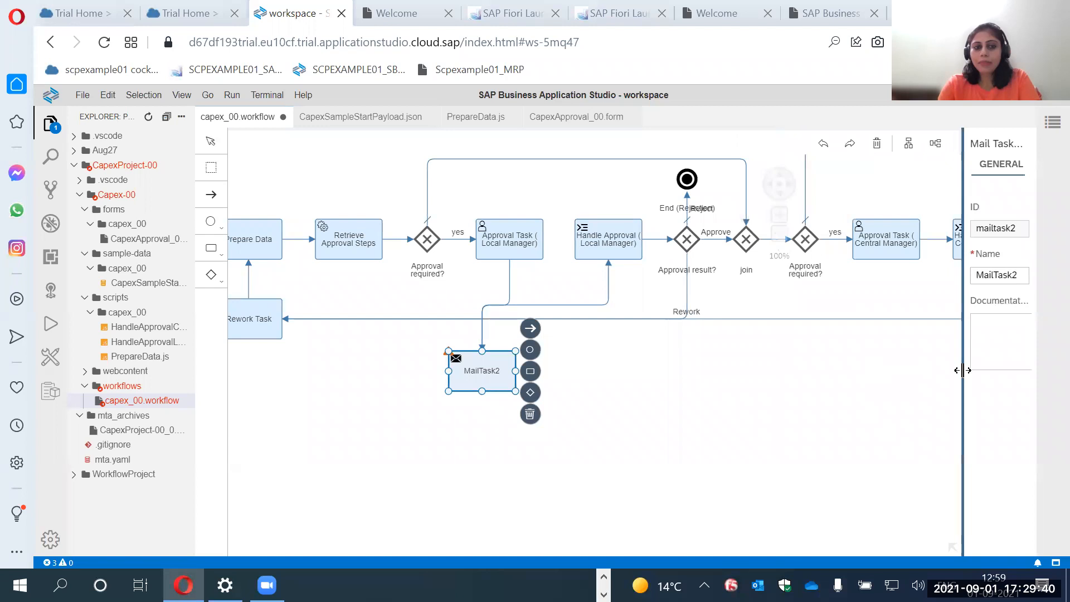
click(210, 247)
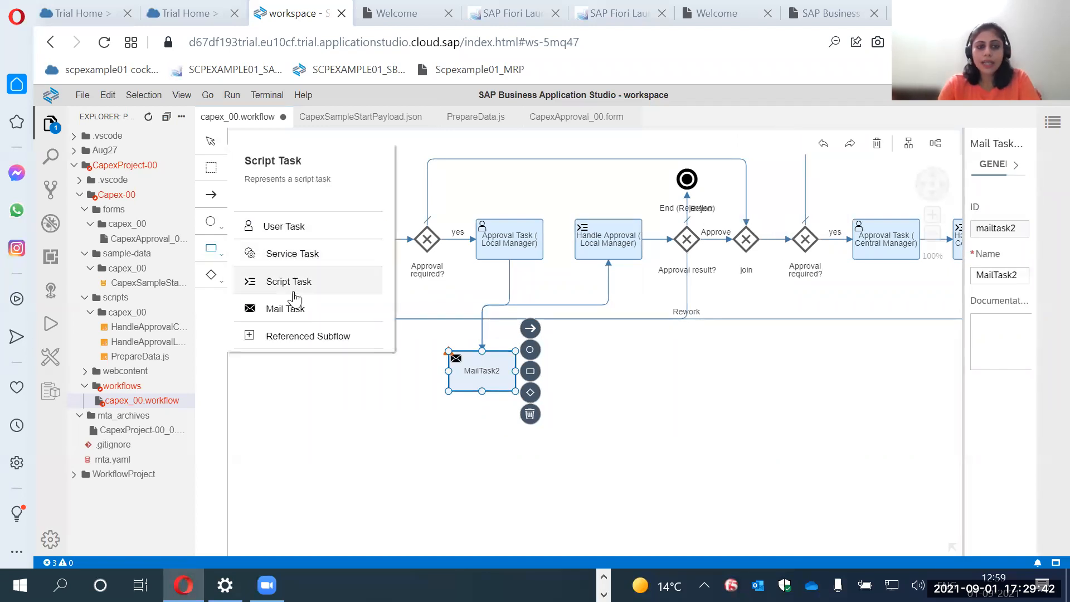
click(697, 351)
Delete the mail task placed below the Rework connection.
scroll(591, 376, down, 2)
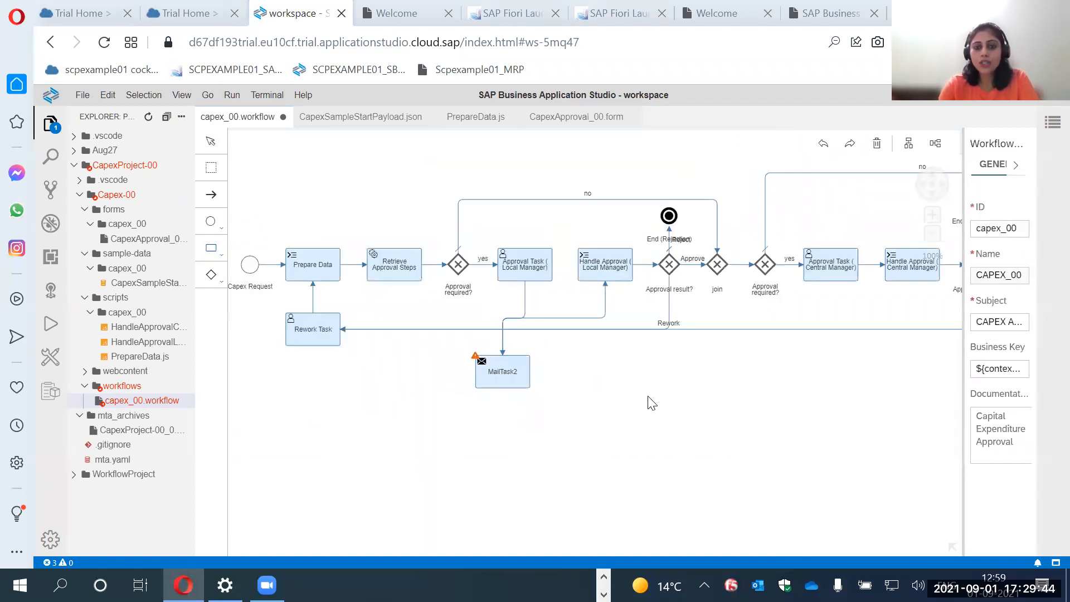
click(515, 384)
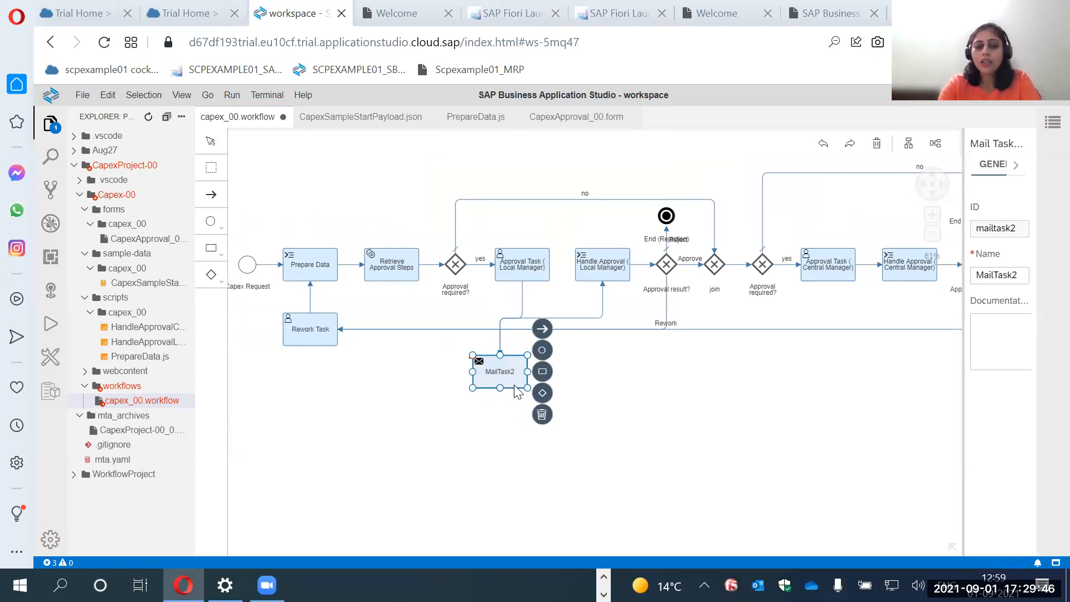
key(Delete)
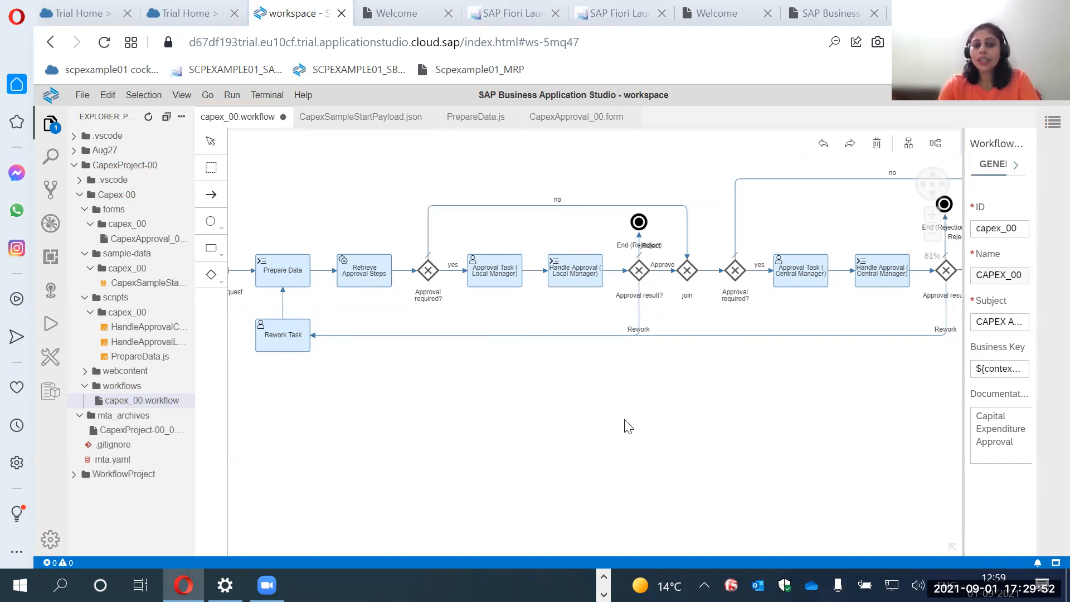
Check the available gateway types and select the Approval result? gateway after Handle Approval (Local Manager).
scroll(580, 415, right, 2)
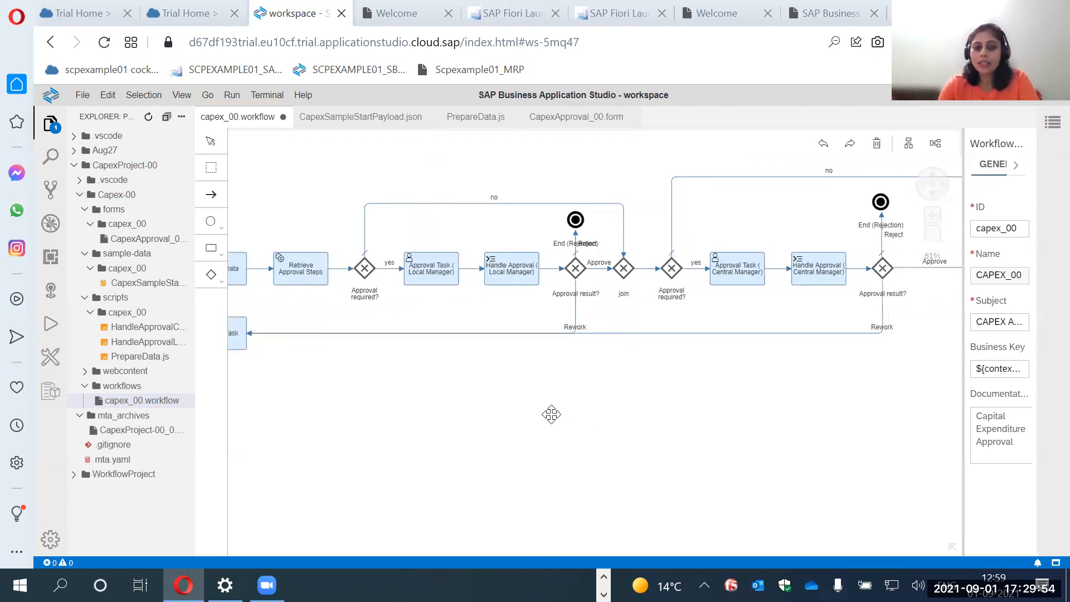
scroll(613, 401, right, 1)
scroll(613, 401, down, 1)
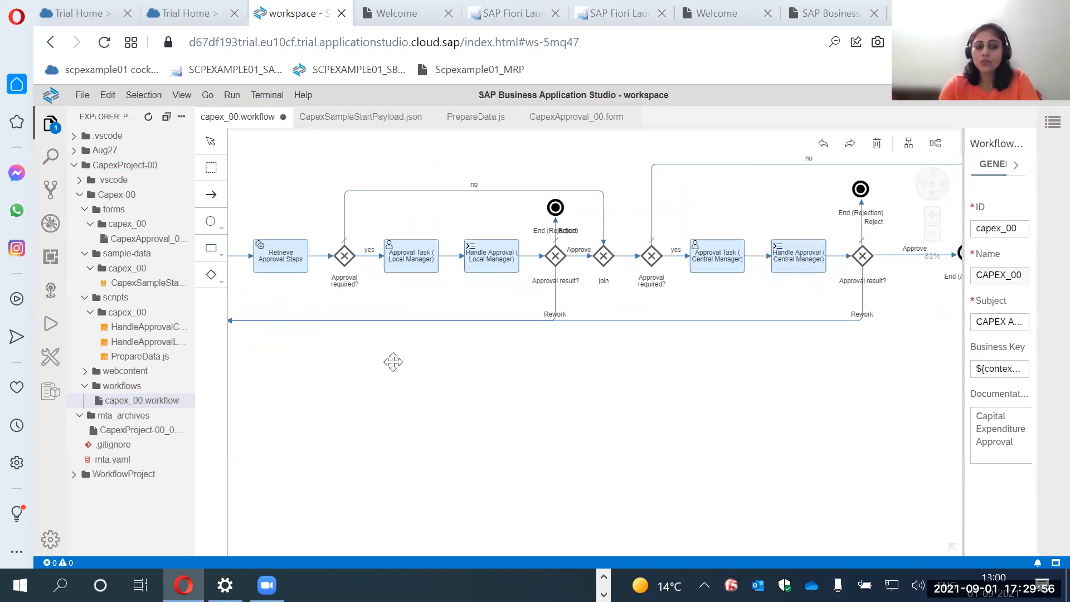
click(212, 276)
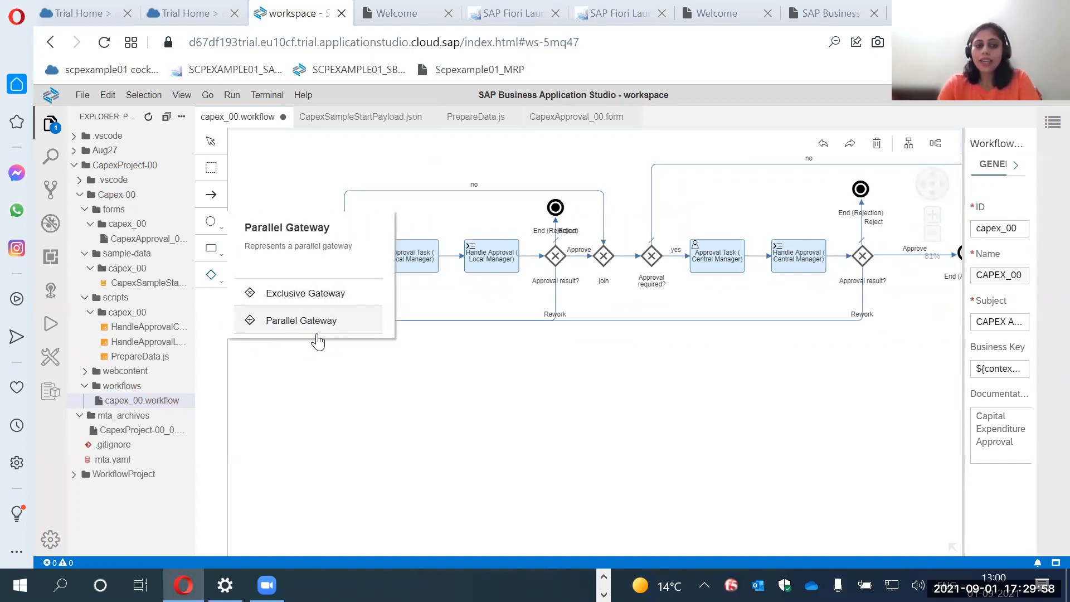
click(554, 260)
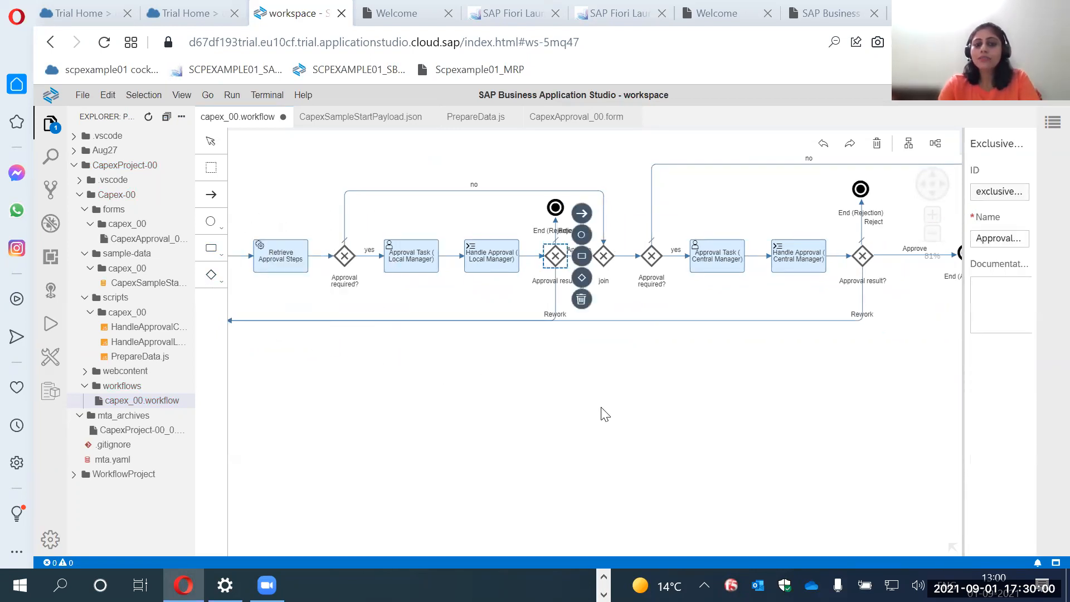
Inspect the Approve and Reject sequence flows leaving the local manager's Approval result? gateway in a wider properties area.
drag(602, 424, 534, 435)
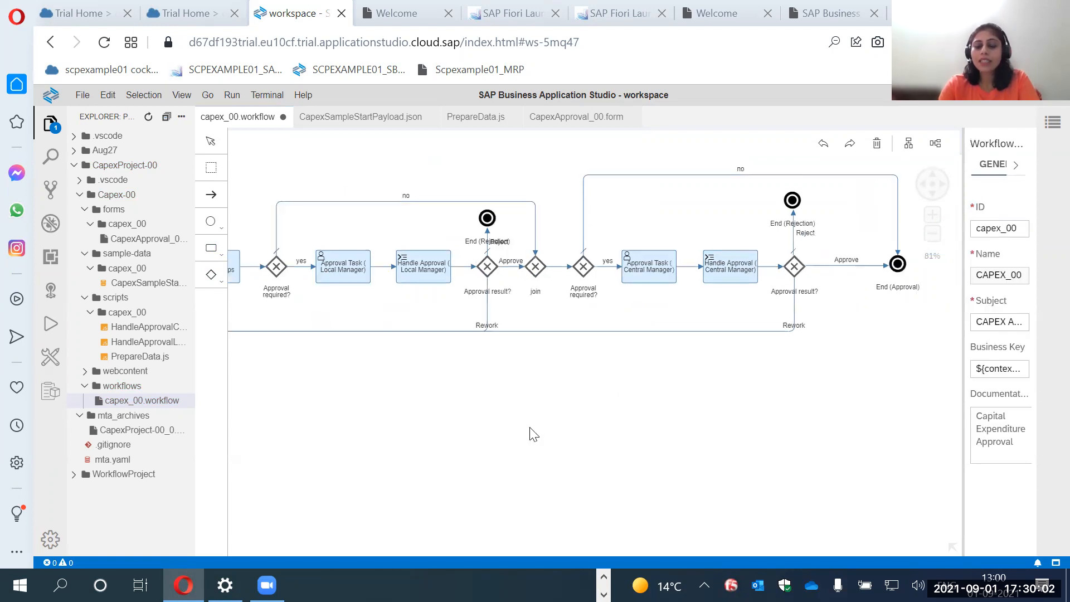
drag(962, 365, 895, 364)
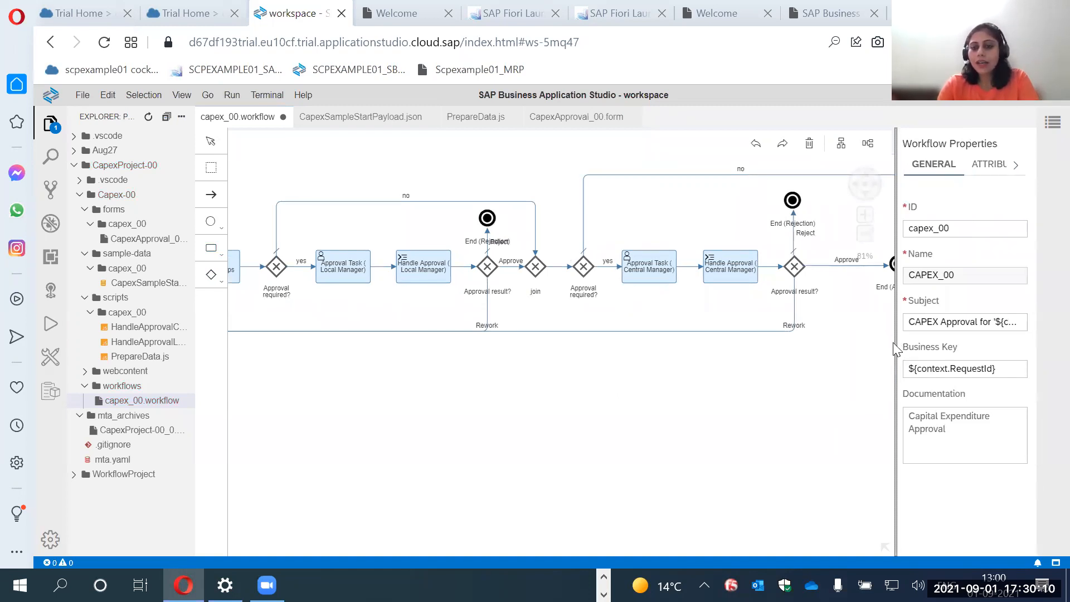
drag(874, 342, 872, 342)
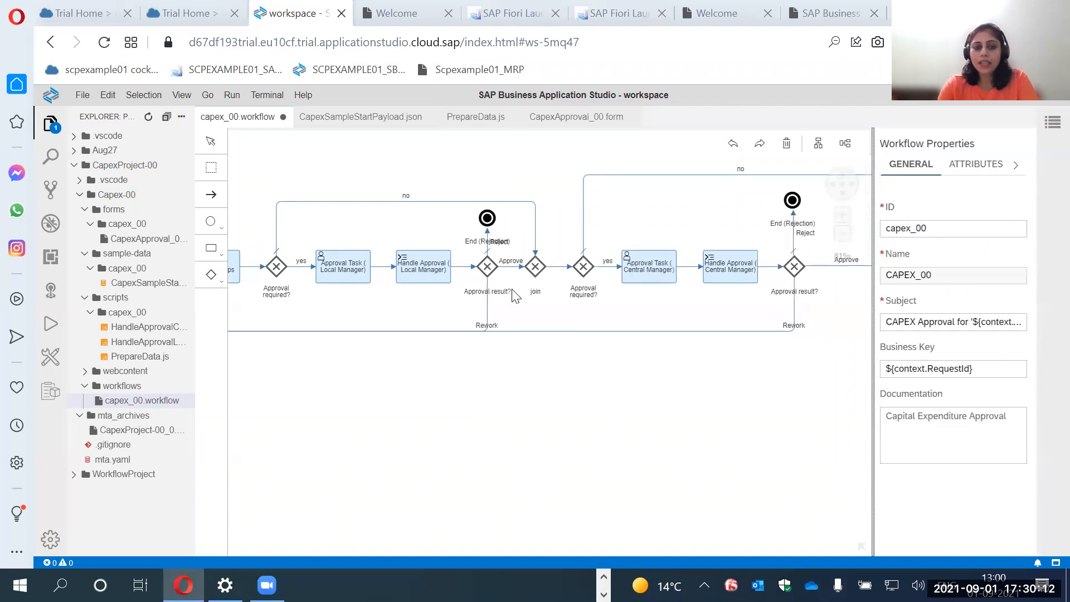
click(509, 267)
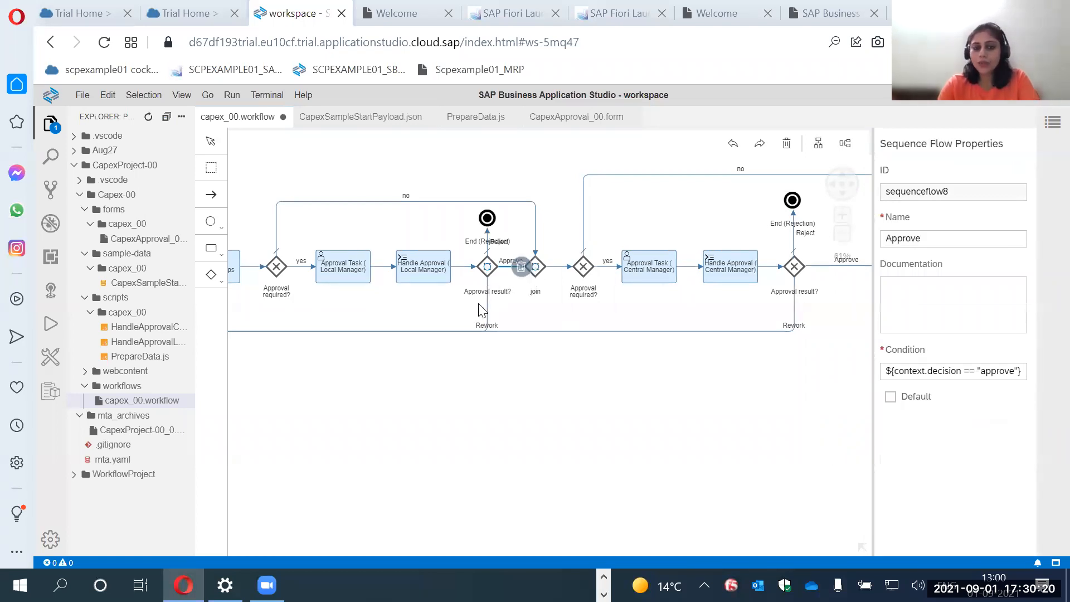
click(485, 244)
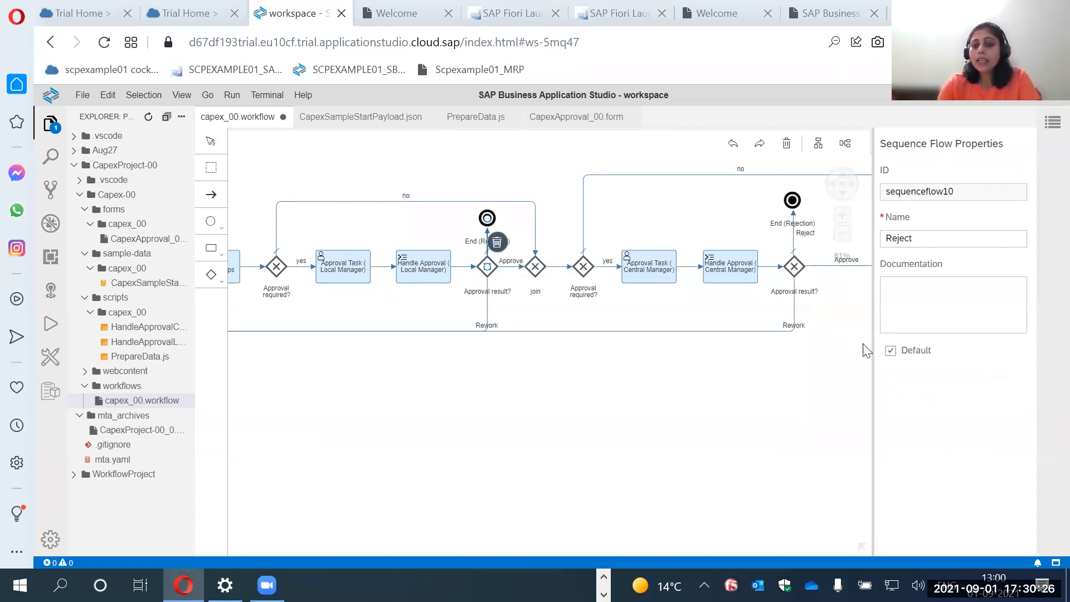
drag(871, 342, 862, 351)
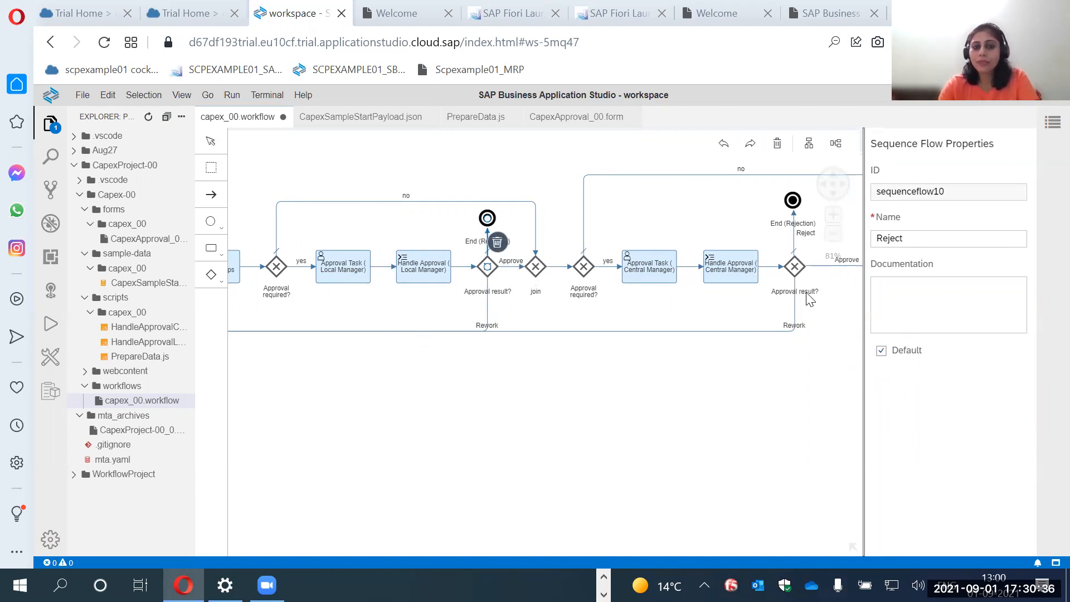
Check the gateway types again and examine the available event types, including End Event and Terminate End Event.
click(212, 276)
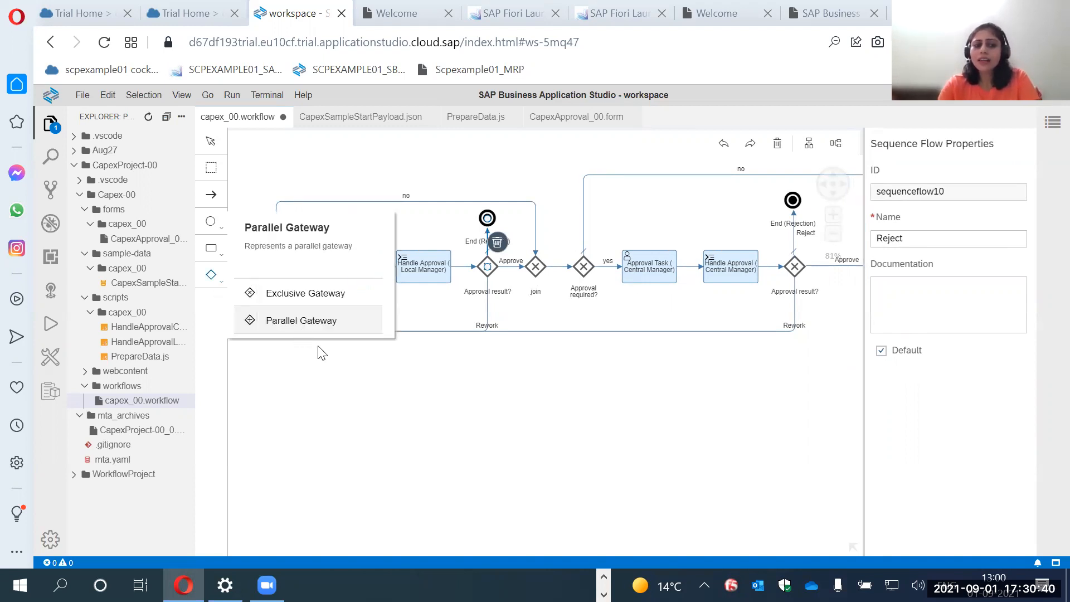
click(359, 375)
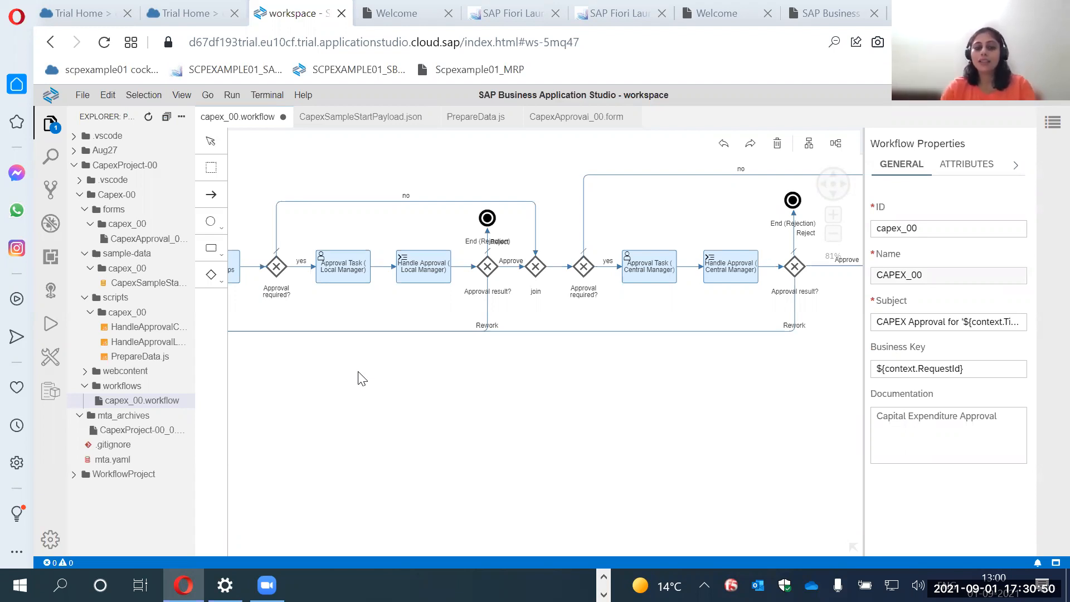
drag(743, 383, 650, 407)
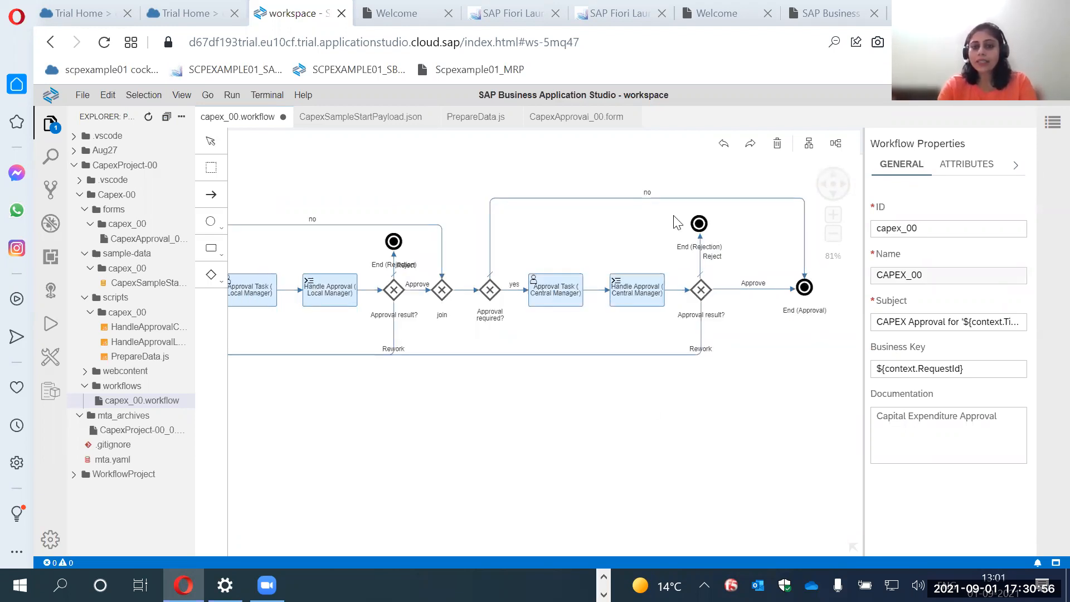
click(212, 221)
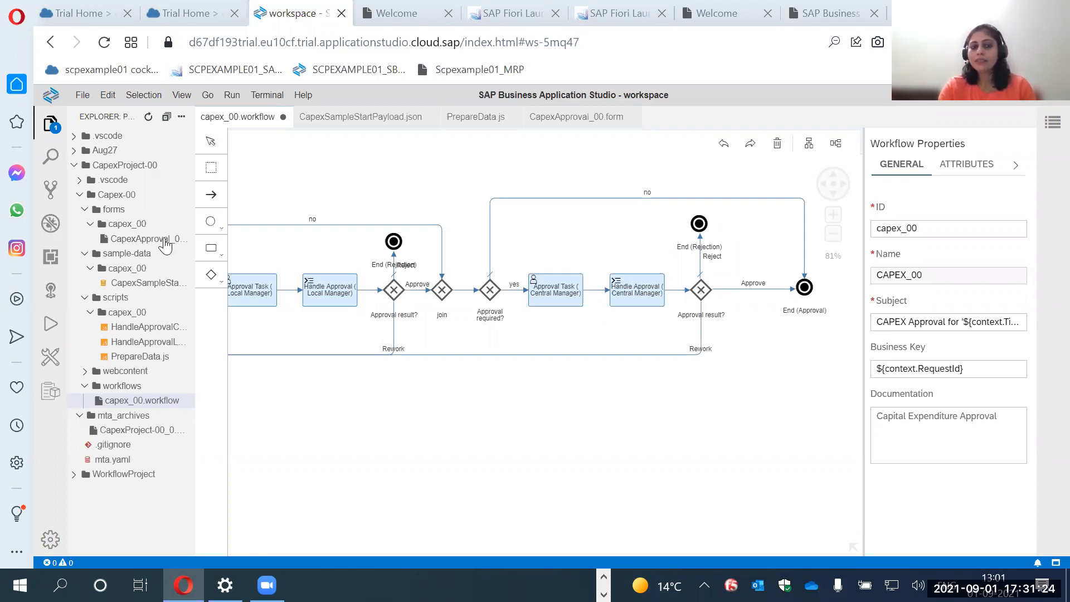
click(211, 222)
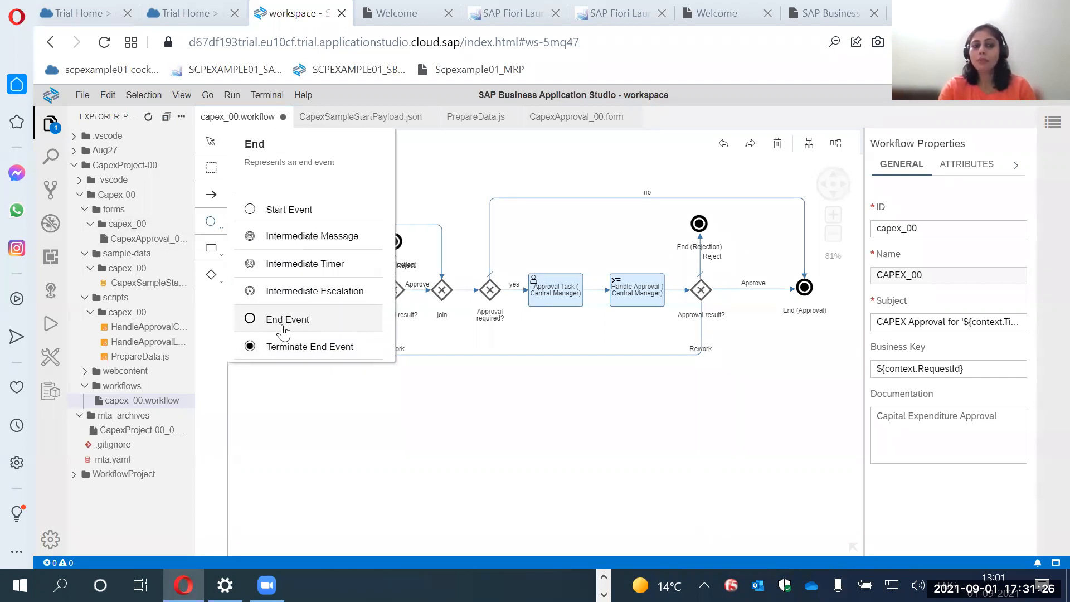
click(561, 399)
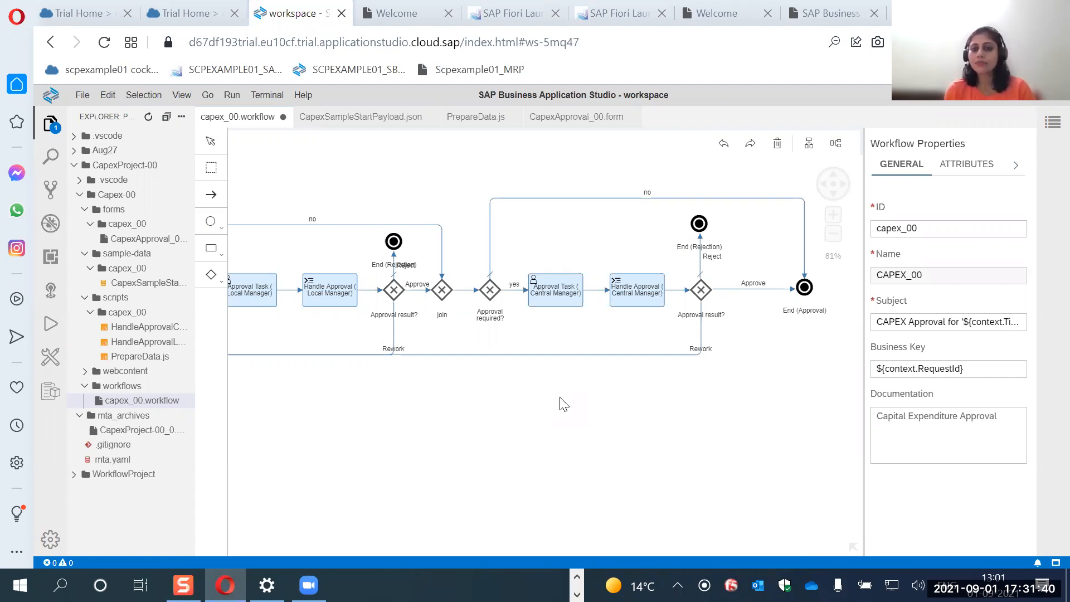
Review the overall workflow, switching to SAP Discovery Center to look over the mission's project board before returning to the workflow editor.
drag(546, 429, 618, 380)
scroll(639, 427, down, 2)
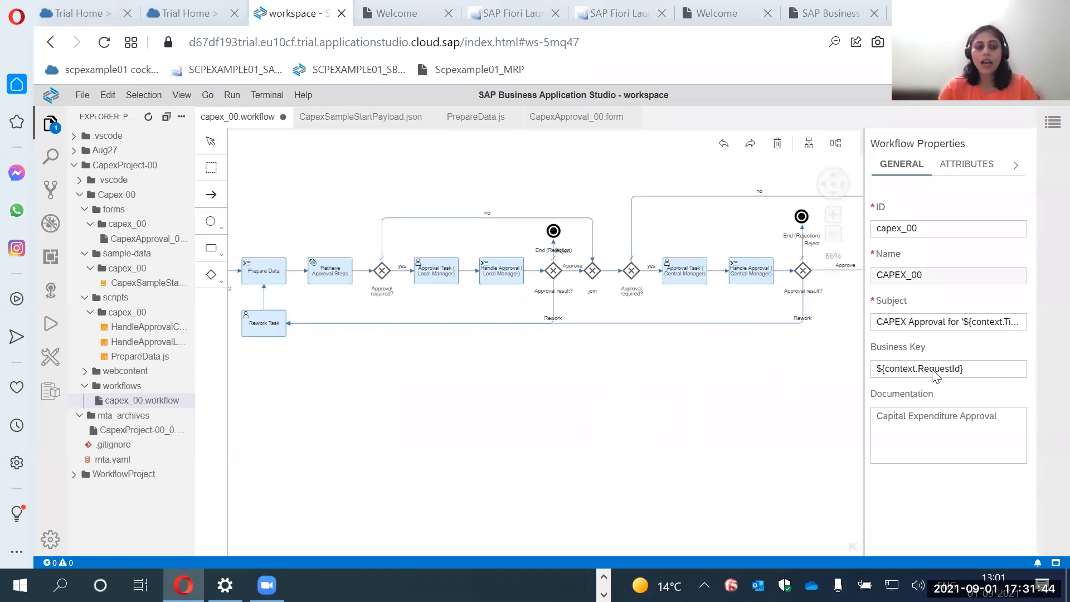
drag(504, 407, 518, 405)
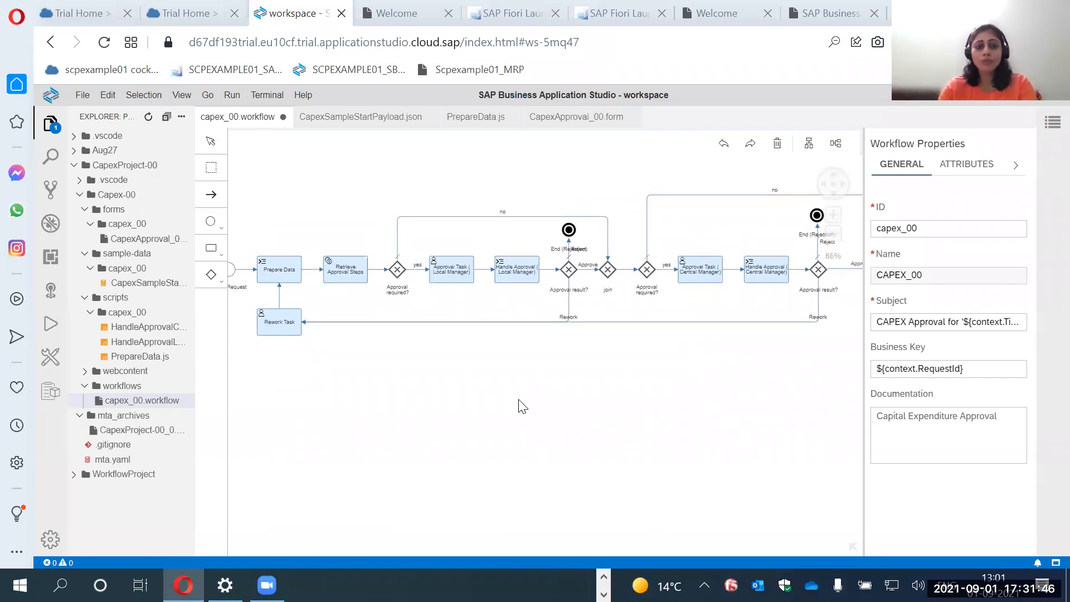
key(alt+Tab)
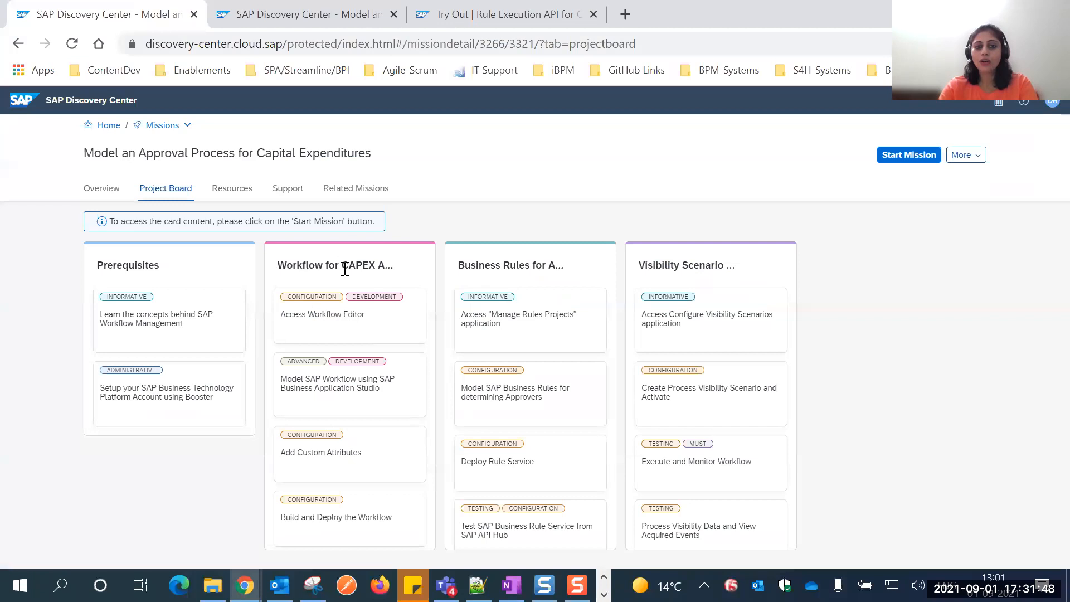
scroll(368, 348, down, 1)
key(alt+Tab)
drag(534, 377, 531, 376)
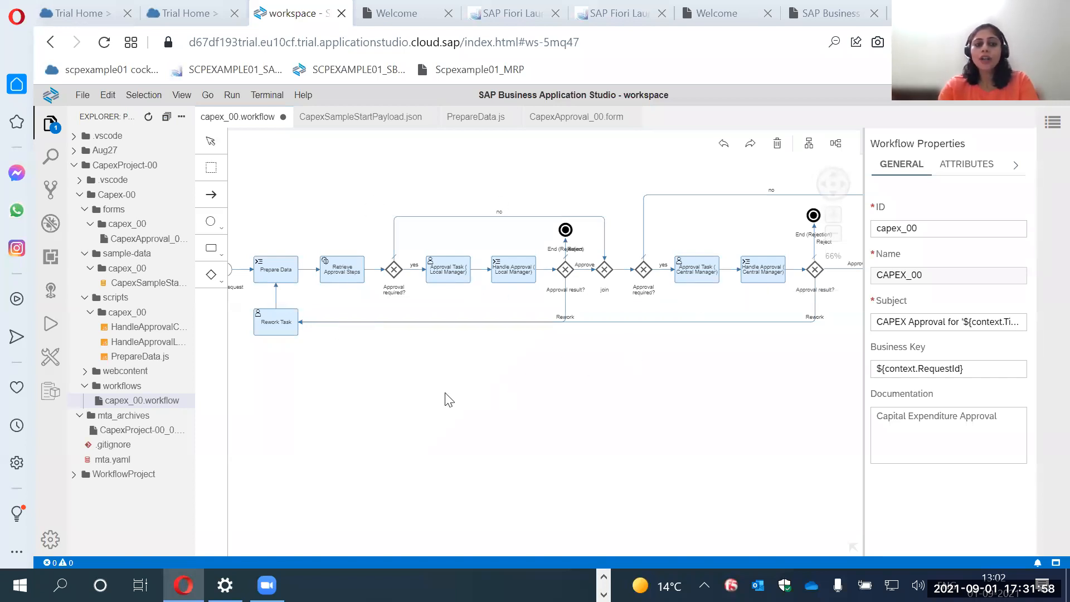
Check the file saving options for the workflow, including Auto Save.
click(78, 94)
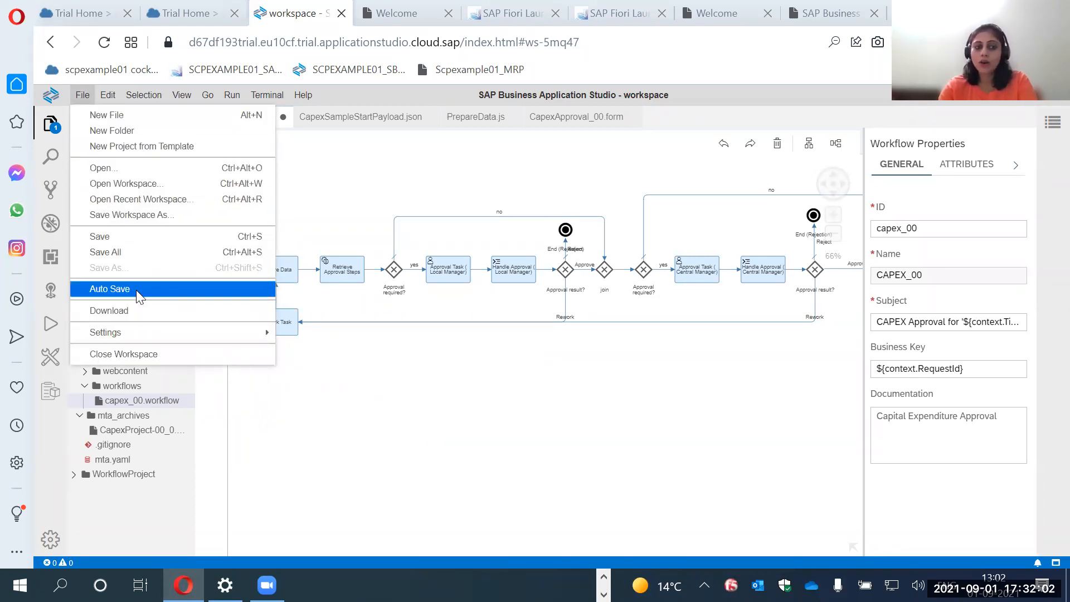
click(393, 369)
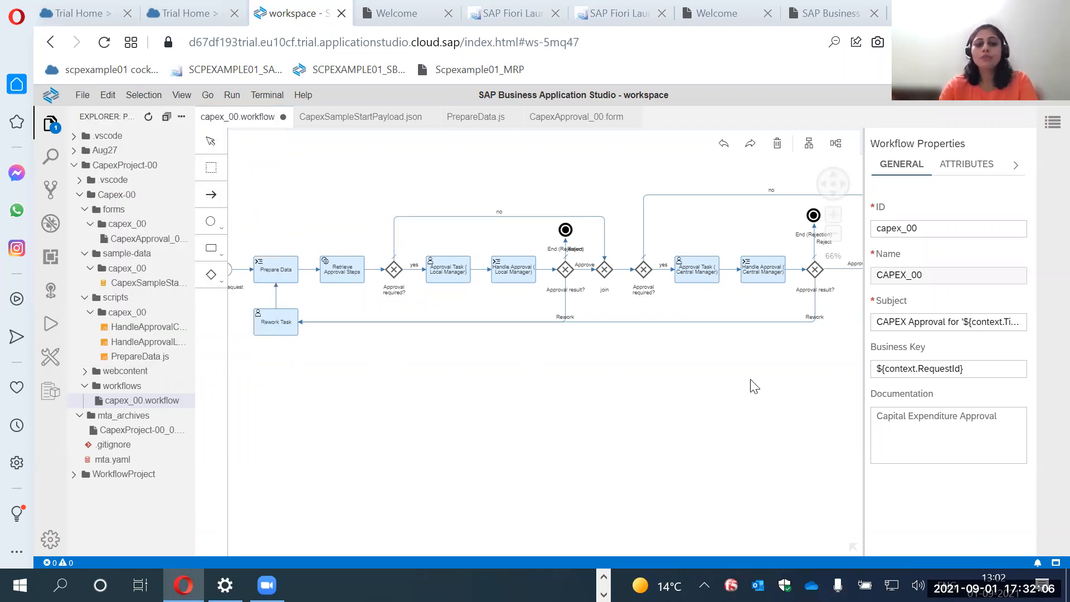
Open mta.yaml and check its Build MTA Project option, and select the CapexProject-00 archive in mta_archives.
click(110, 461)
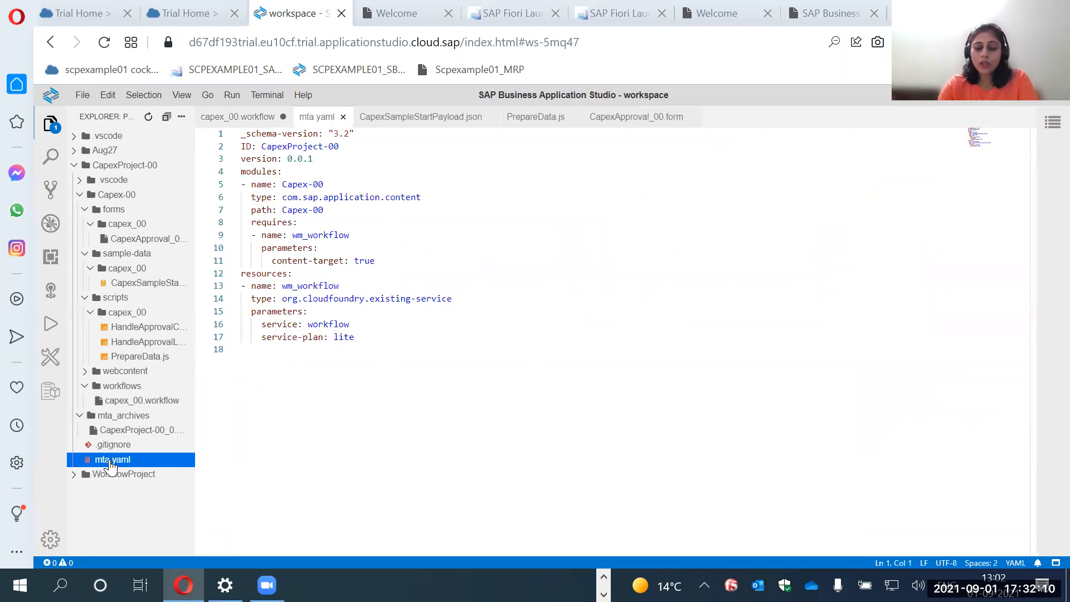
right_click(110, 466)
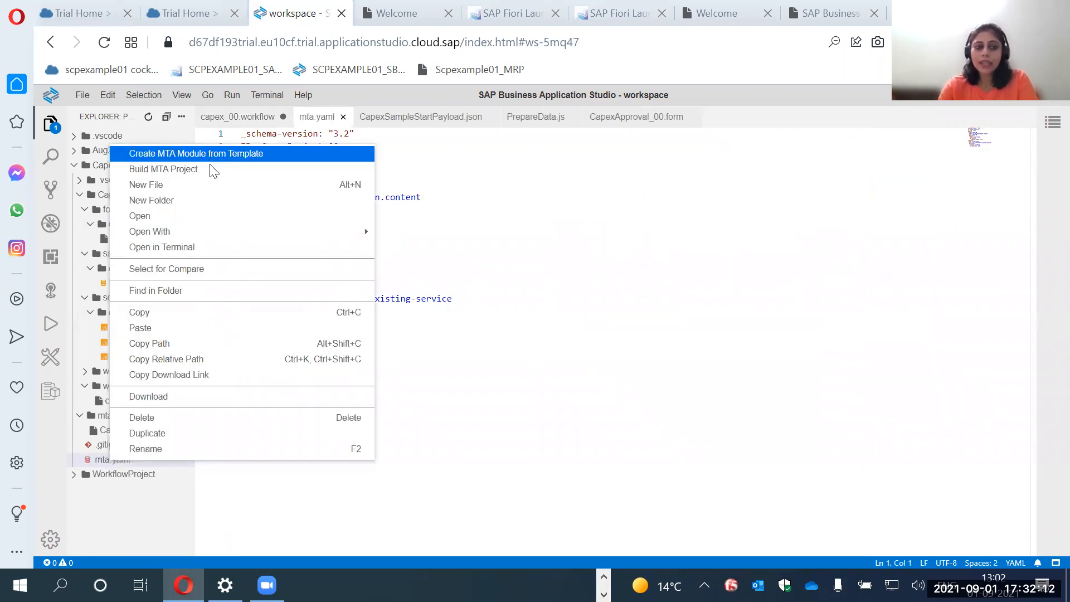
click(550, 210)
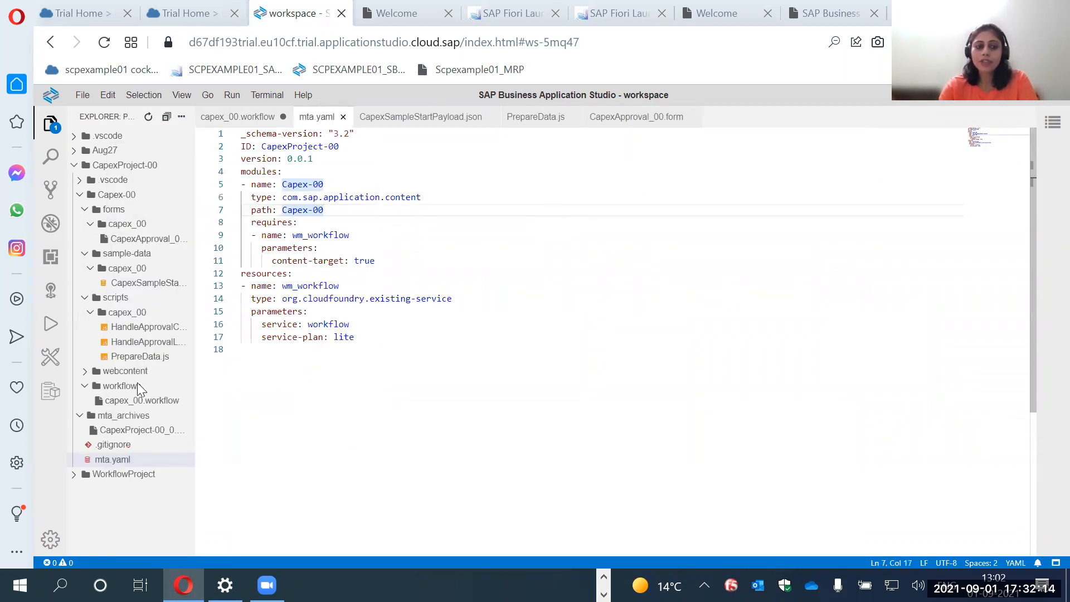
click(133, 434)
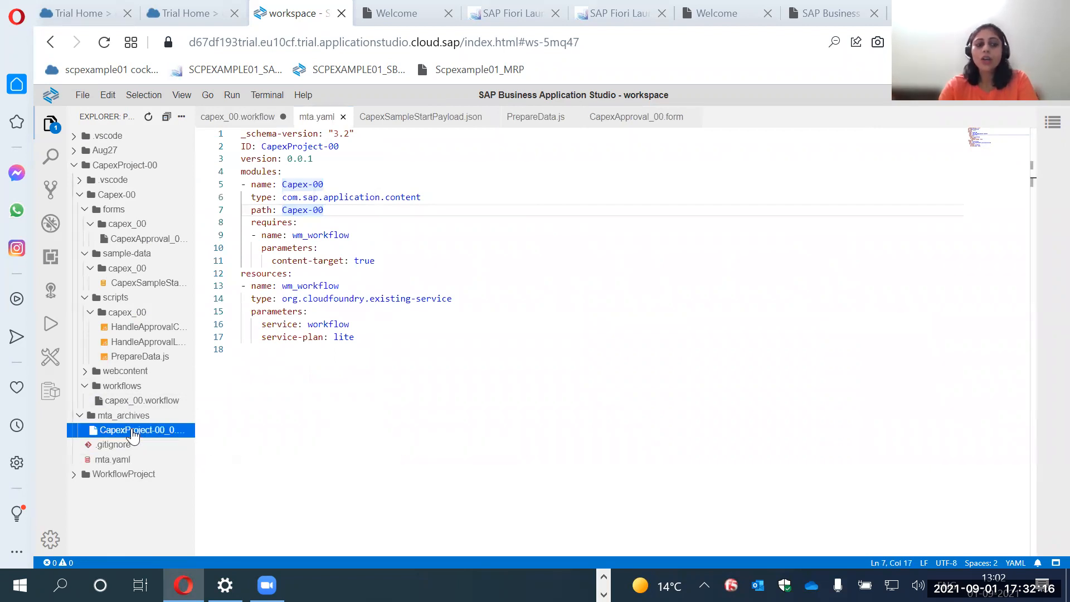
Check the Deploy MTA Archive option for the CapexProject-00 archive and dismiss it without deploying.
right_click(133, 436)
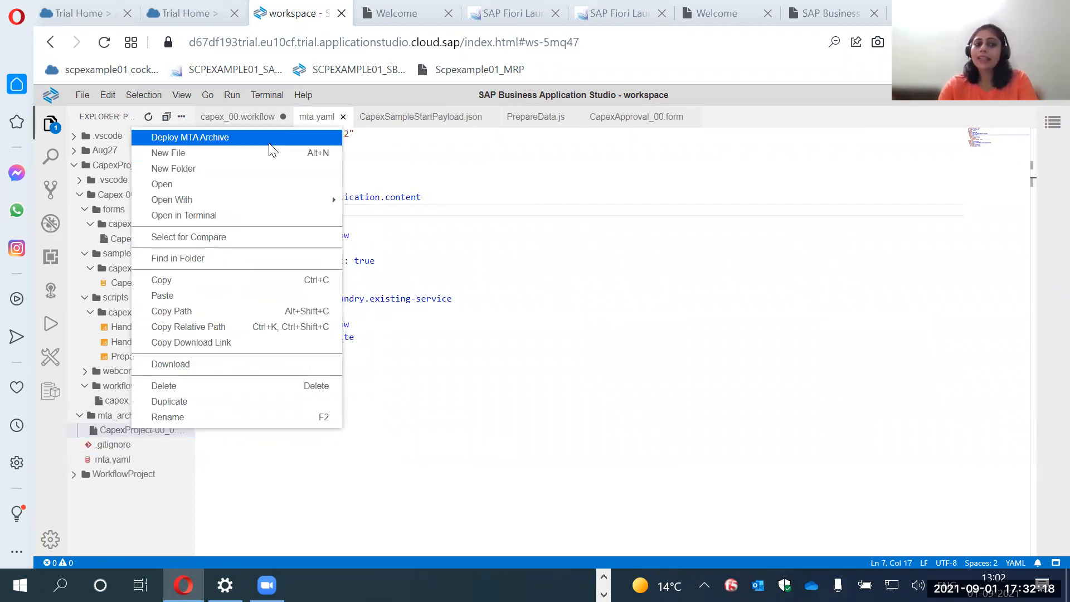
click(527, 189)
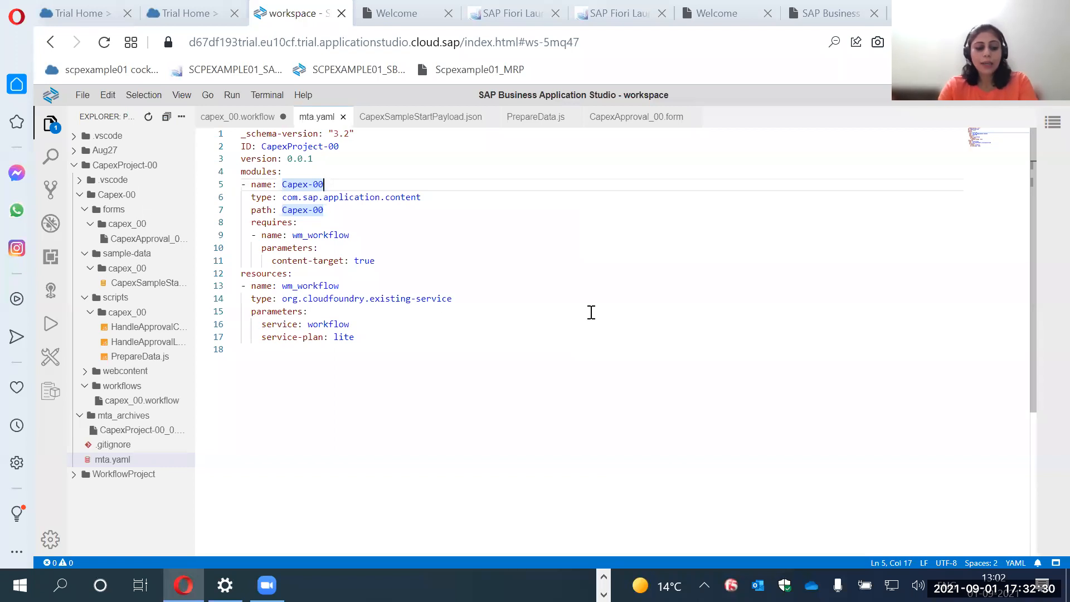
Switch to the SAP Workflow Management launchpad and open Monitor Workflows for workflow definitions.
key(ctrl+Tab)
key(ctrl+Tab)
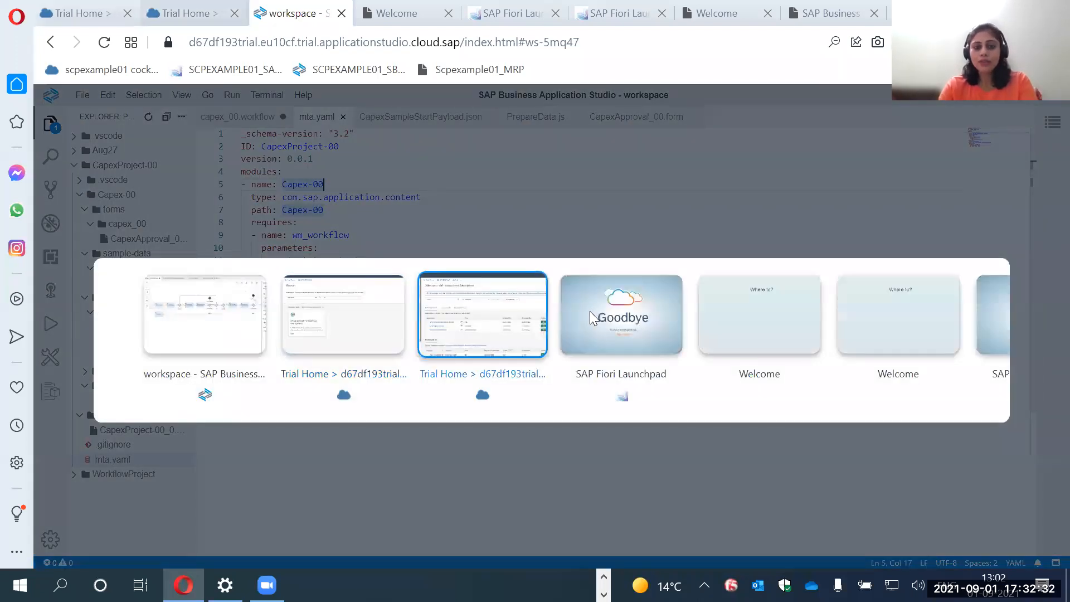
key(ctrl+Tab)
click(543, 437)
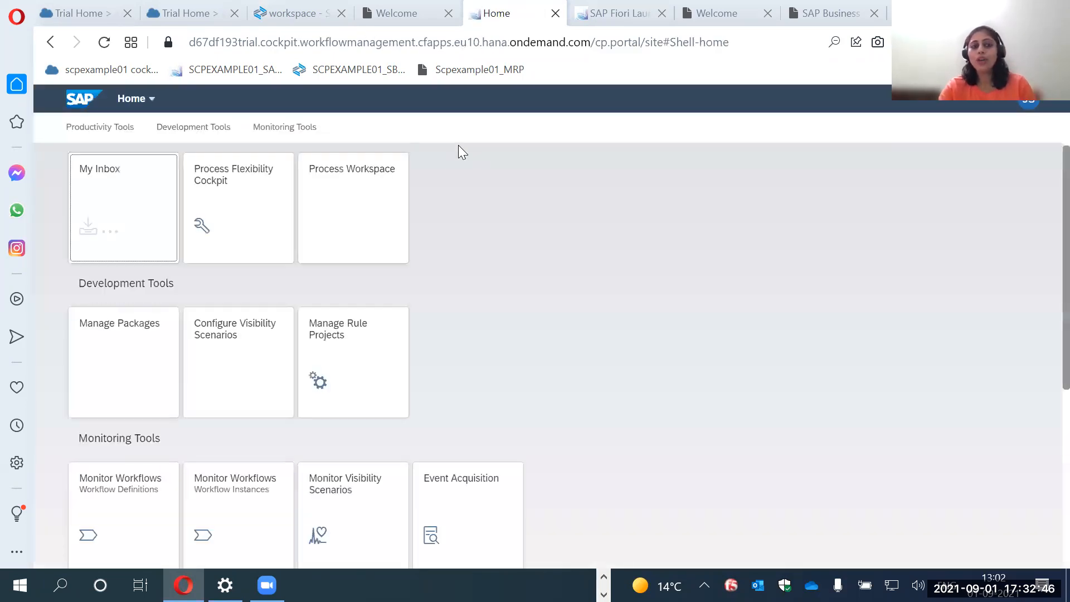
scroll(299, 433, down, 3)
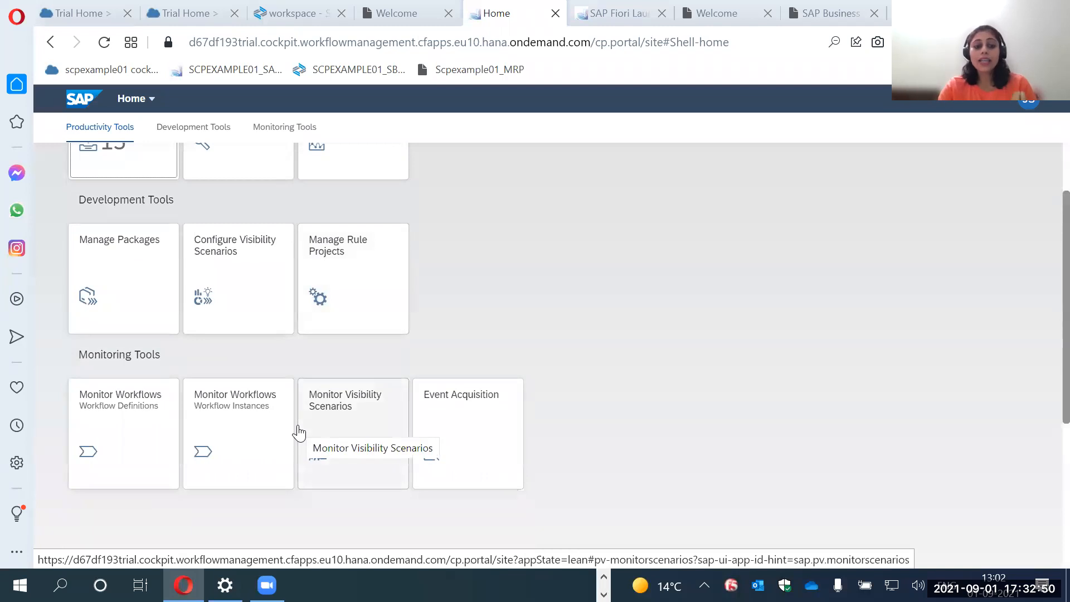
click(145, 430)
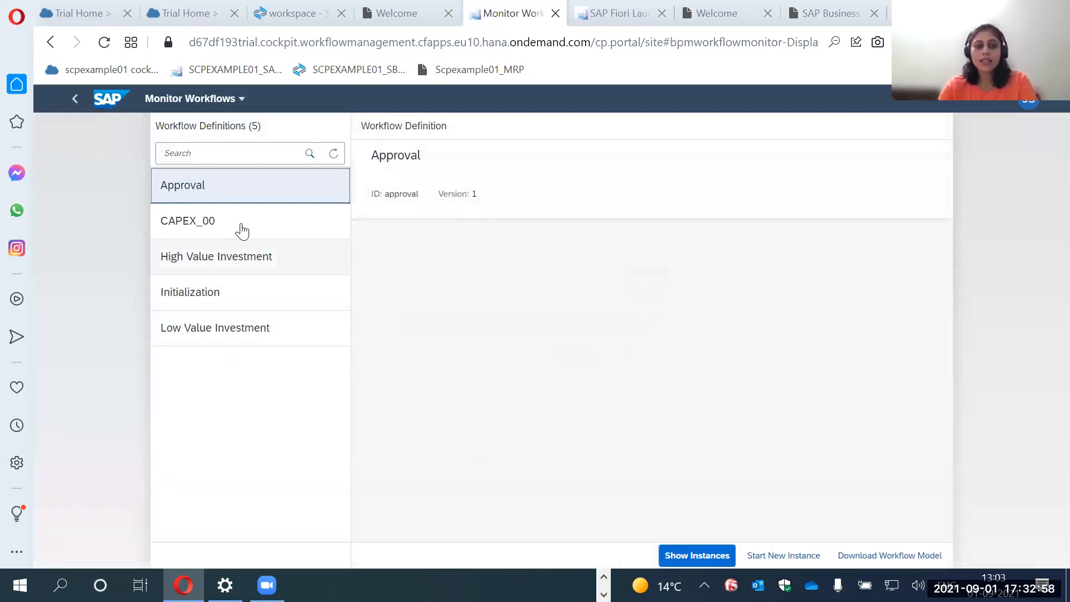
Search the workflow definitions for "capex" and select the CAPEX_00 definition.
click(211, 161)
text(capex)
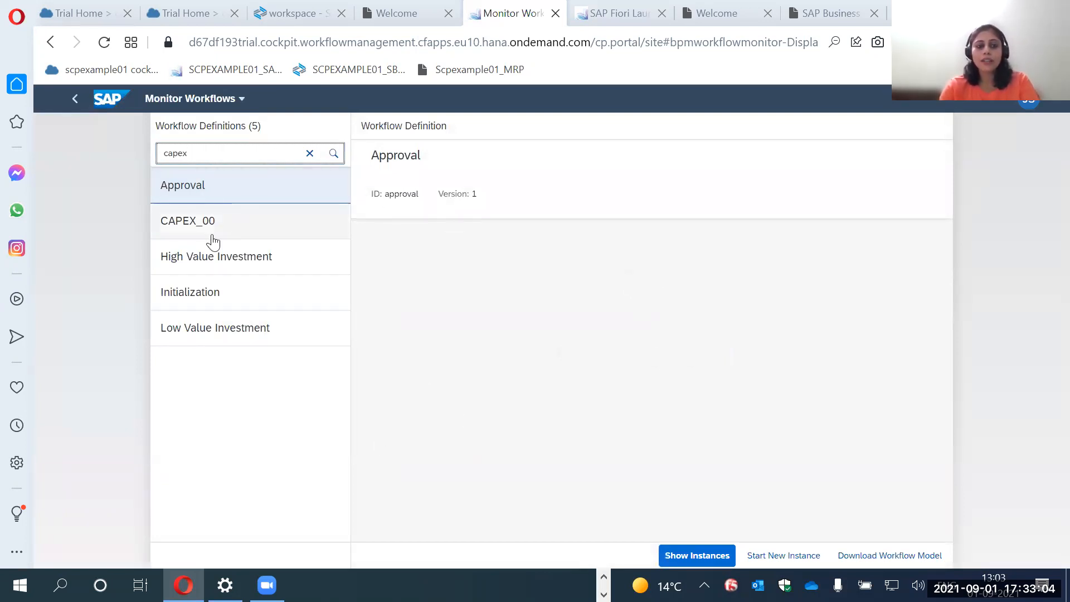
key(Return)
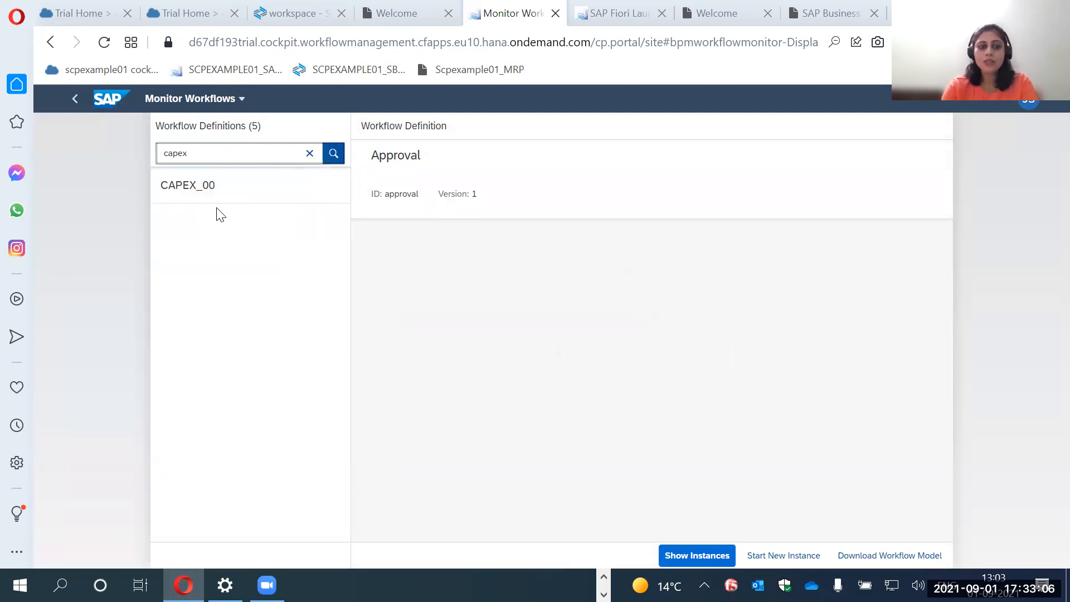
click(206, 191)
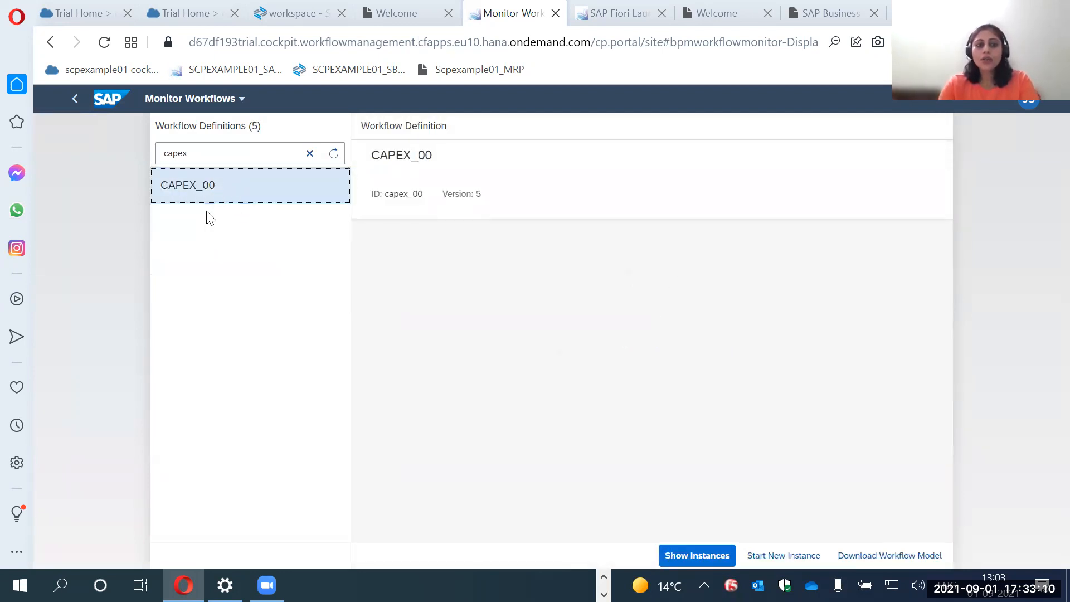
Start a new CAPEX_00 instance with the prefilled JSON context for request CAPEX_REQ_00_001, reviewing the payload first and closing the dialog.
click(769, 556)
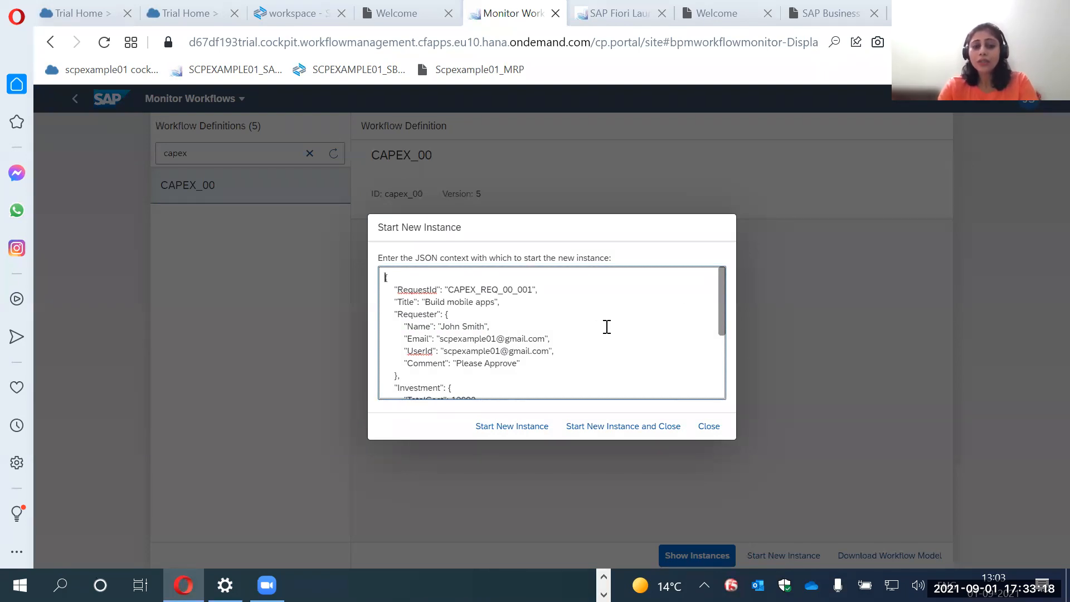
scroll(607, 327, down, 2)
scroll(607, 327, up, 2)
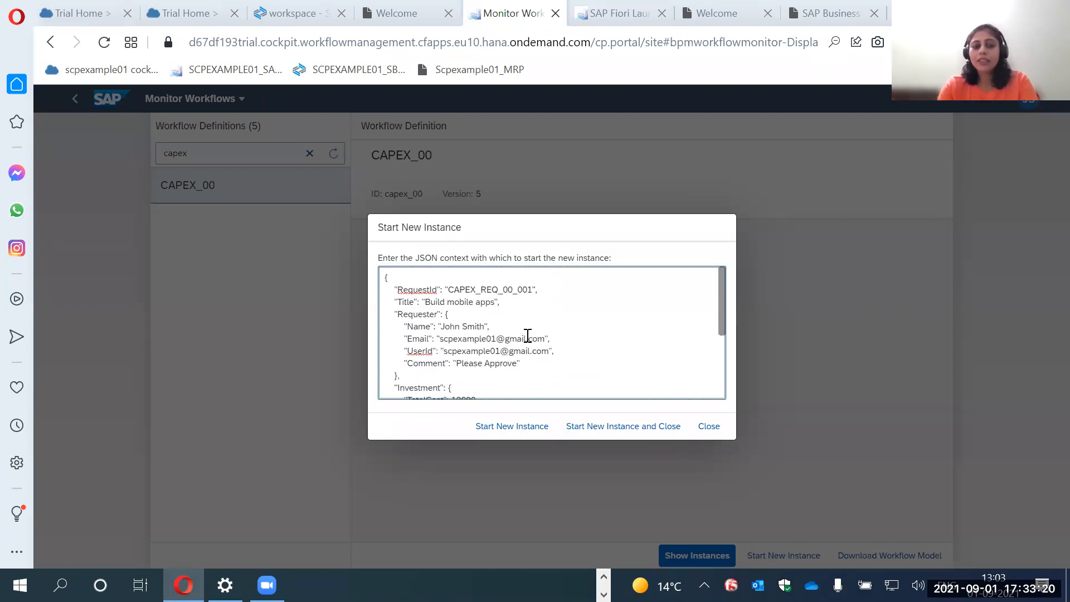
scroll(449, 331, down, 2)
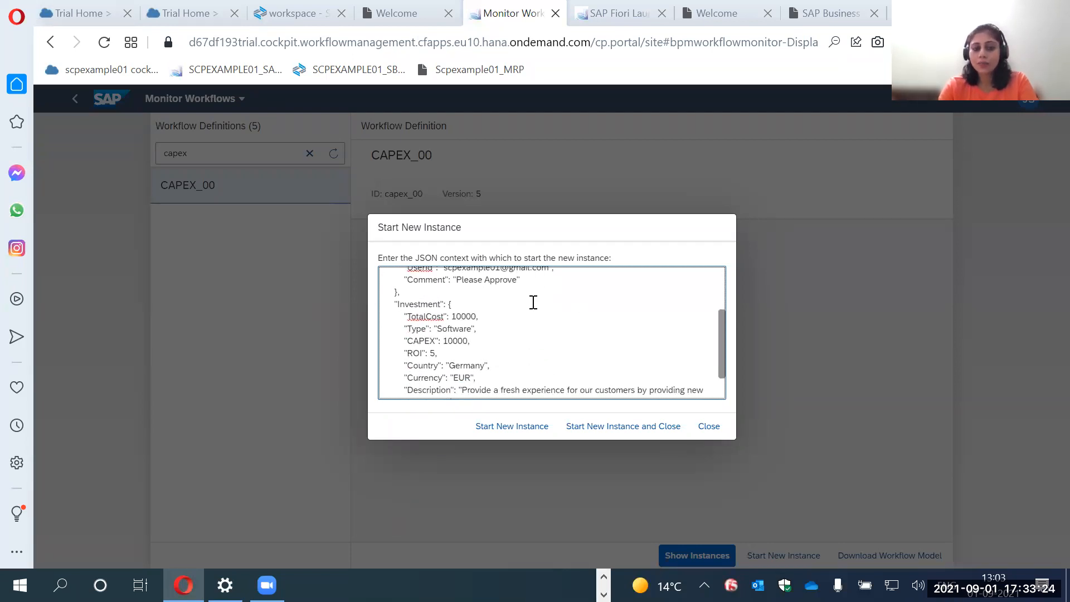
scroll(533, 302, up, 2)
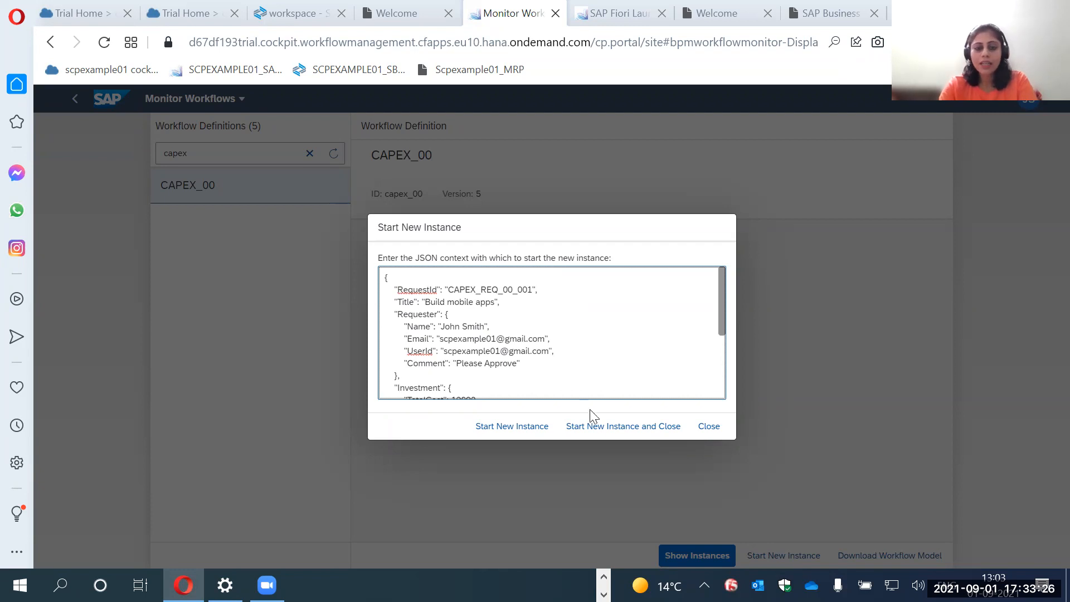
click(599, 432)
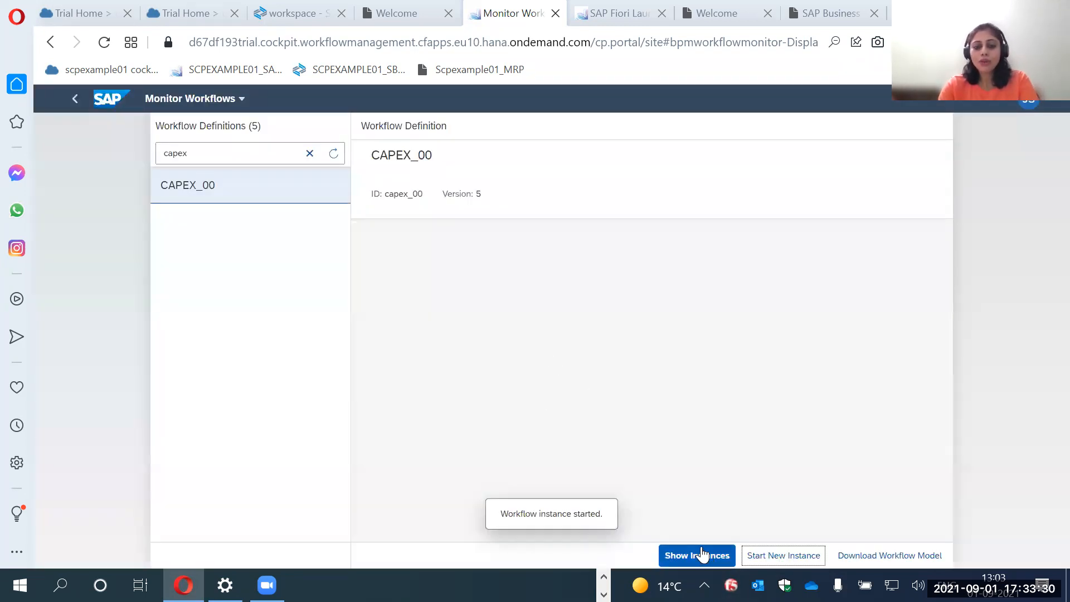
Show the CAPEX_00 instances and examine the newest one's start time, workflow context and execution log.
click(702, 554)
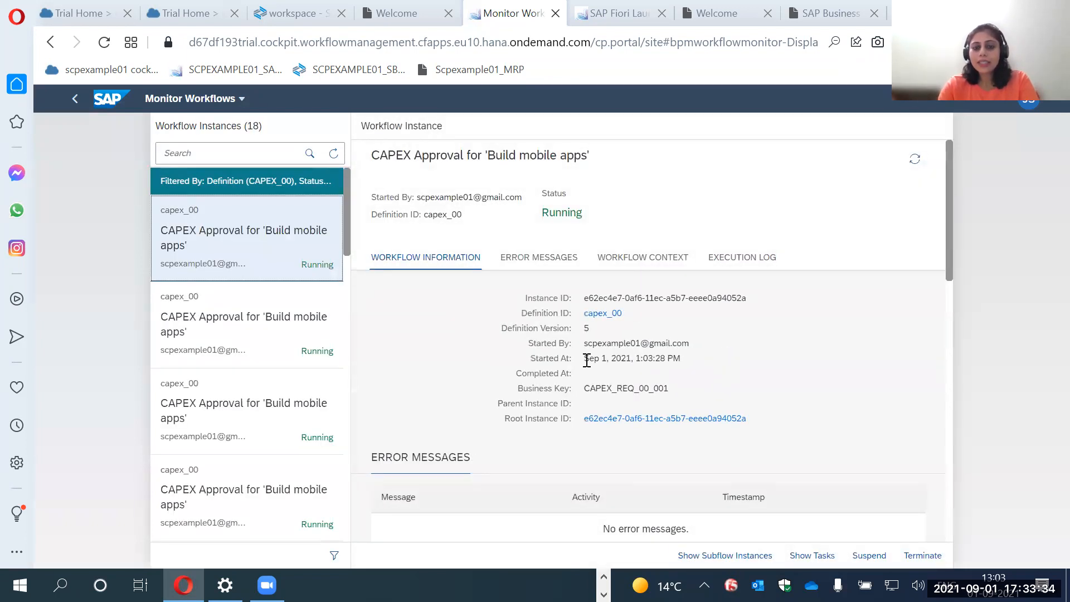
drag(585, 358, 682, 358)
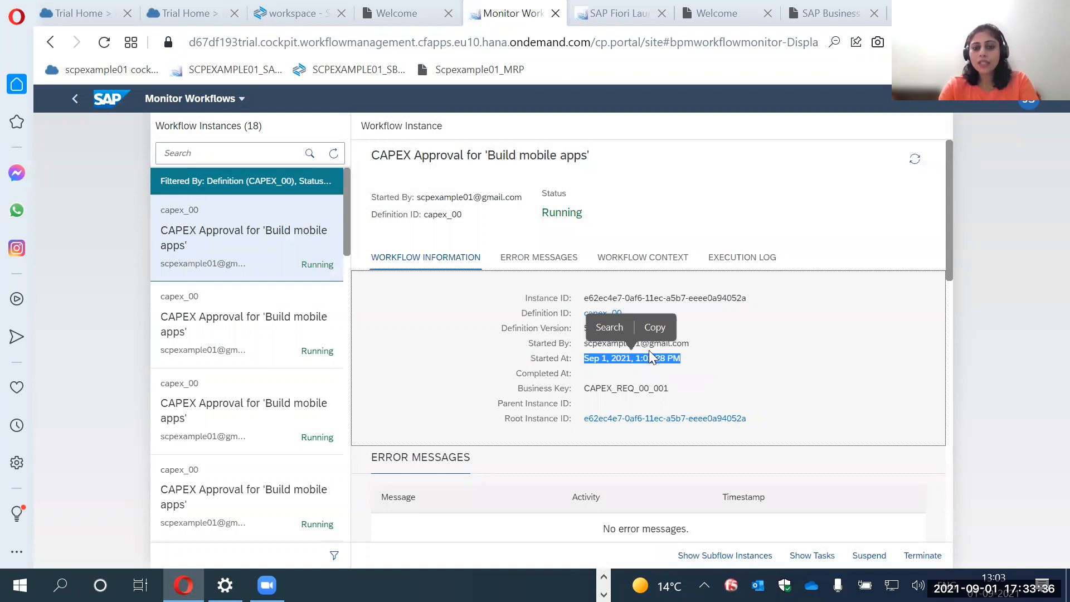
click(643, 258)
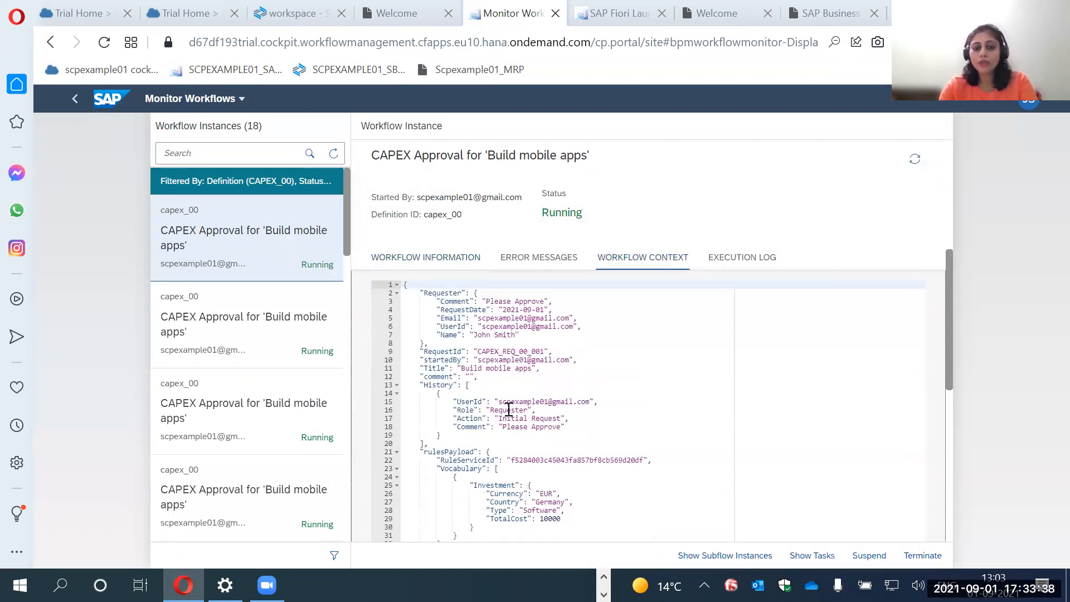
scroll(509, 410, down, 3)
scroll(497, 432, down, 5)
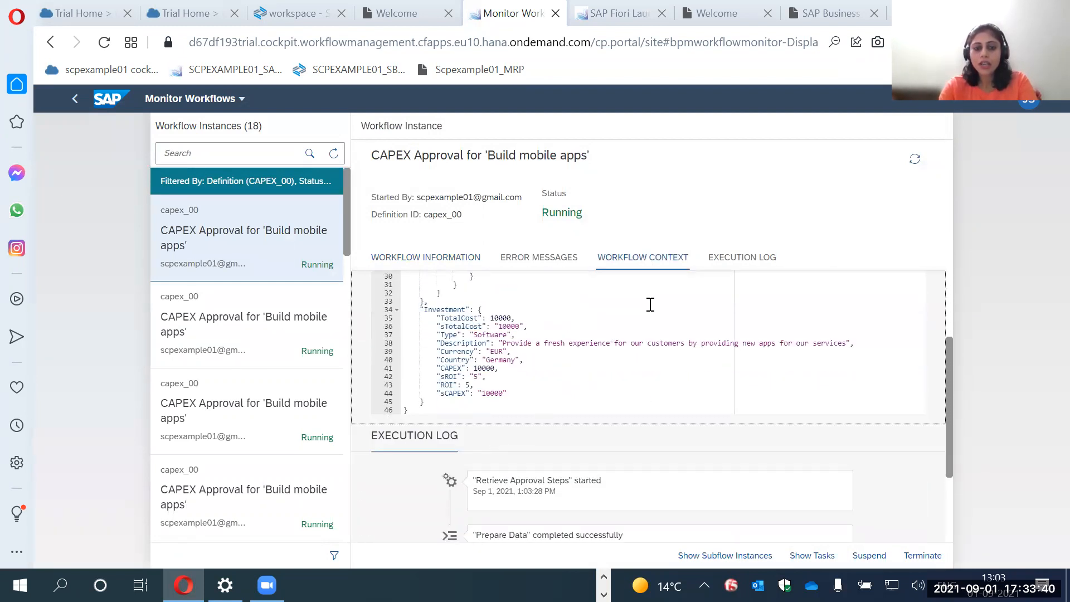
click(731, 265)
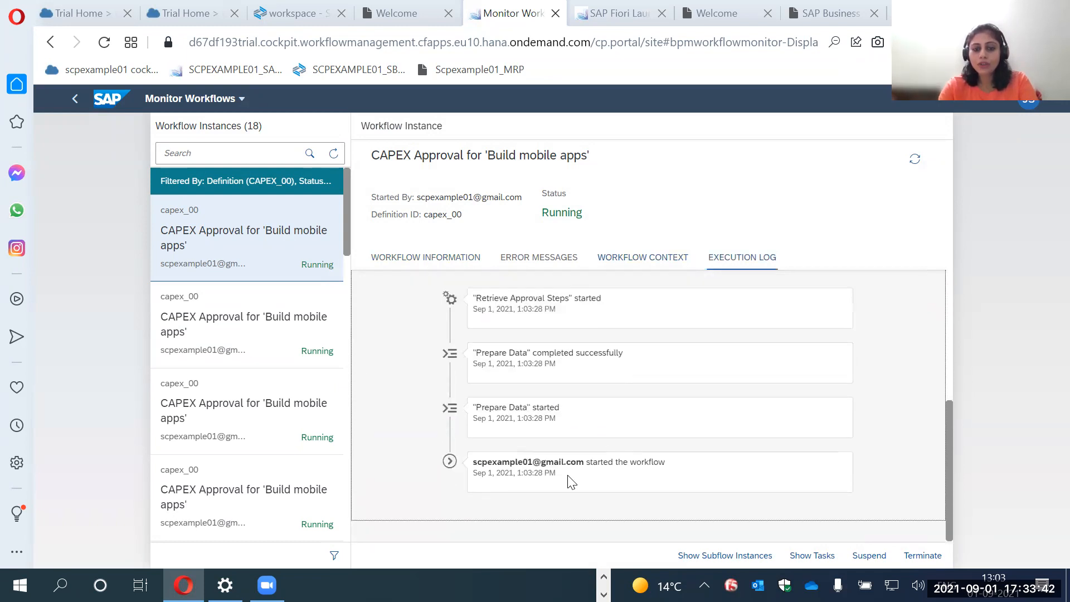
Refresh the workflow instance and check the Local Manager approval task's recipient in the execution log and task information.
click(915, 159)
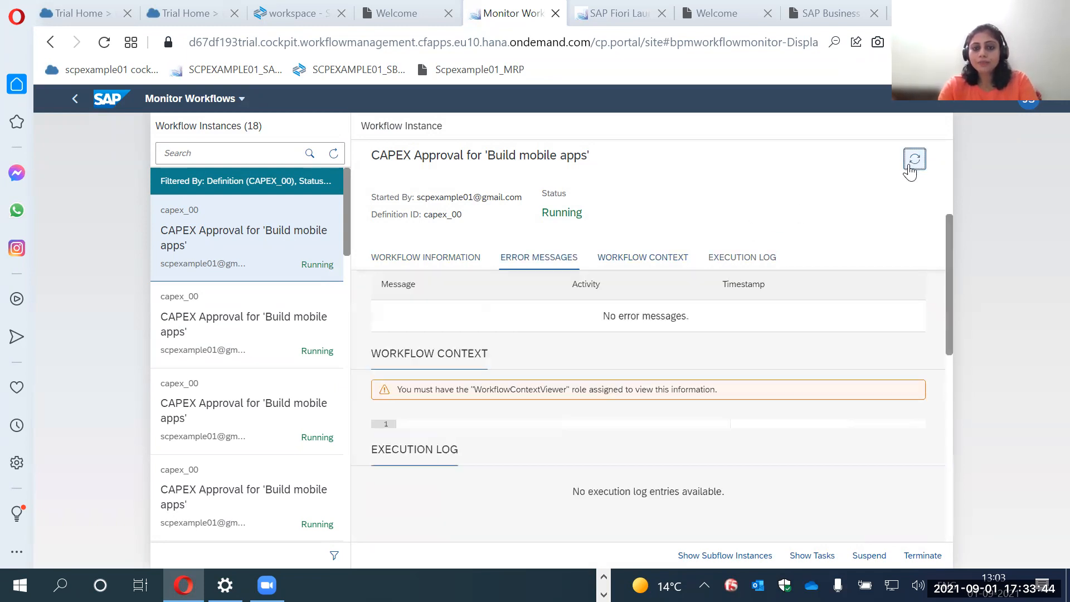
scroll(535, 427, down, 2)
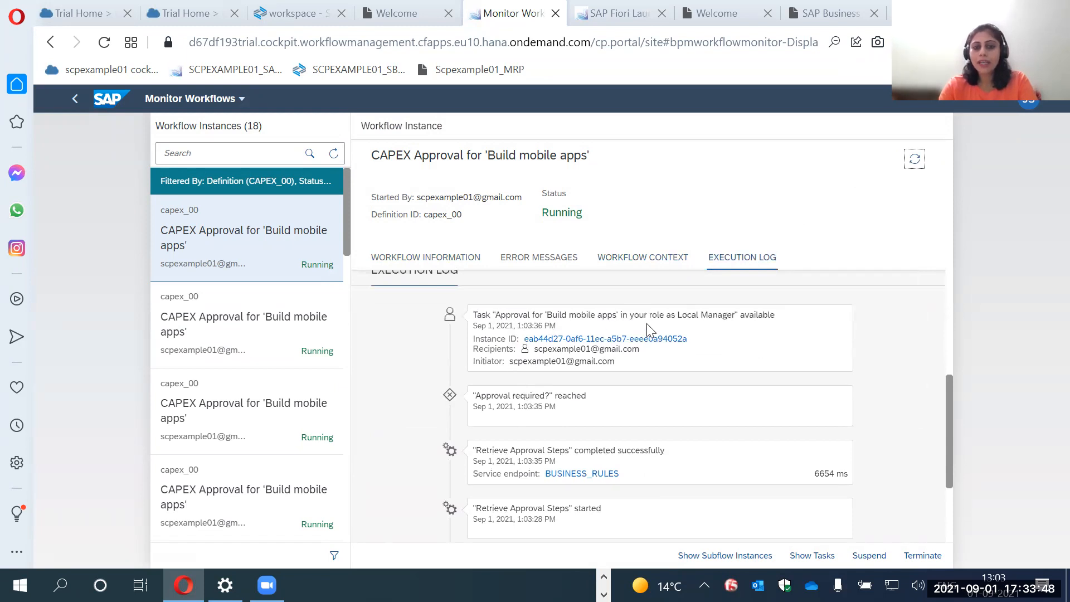
drag(518, 361, 626, 350)
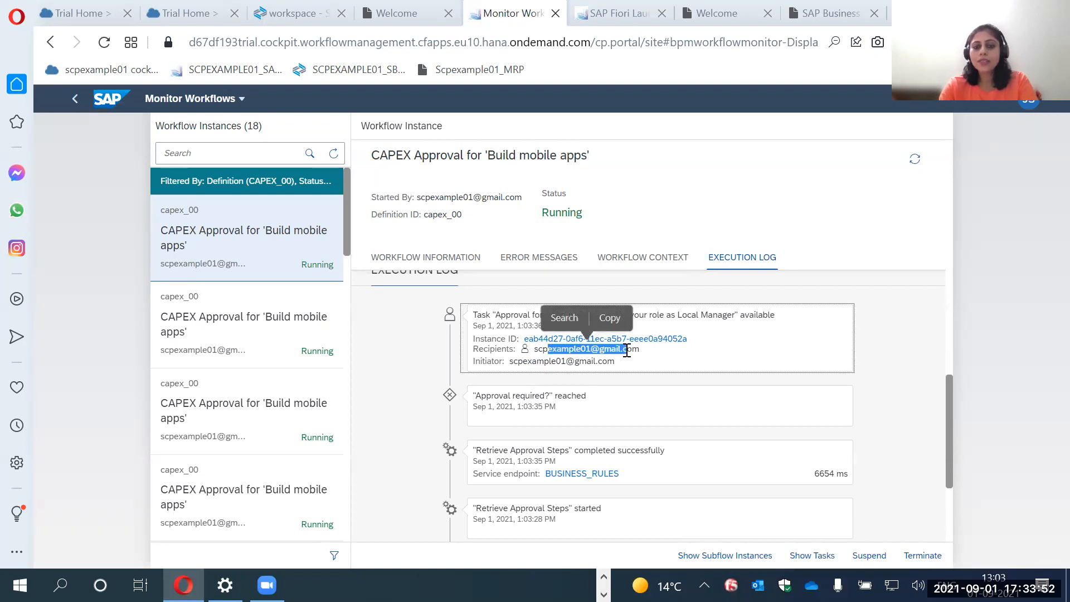
click(815, 558)
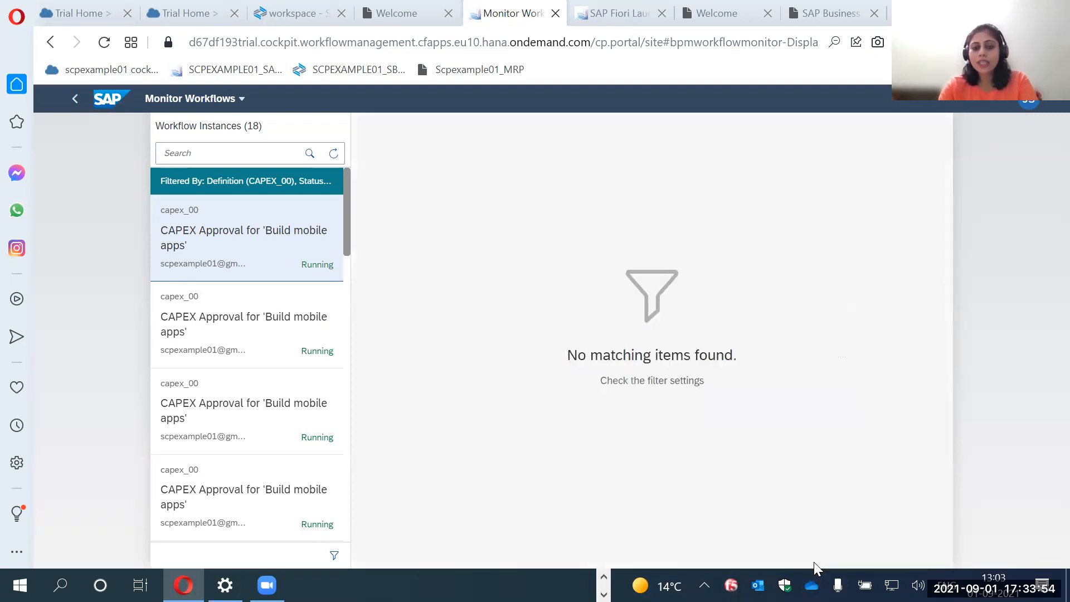
drag(602, 390, 697, 386)
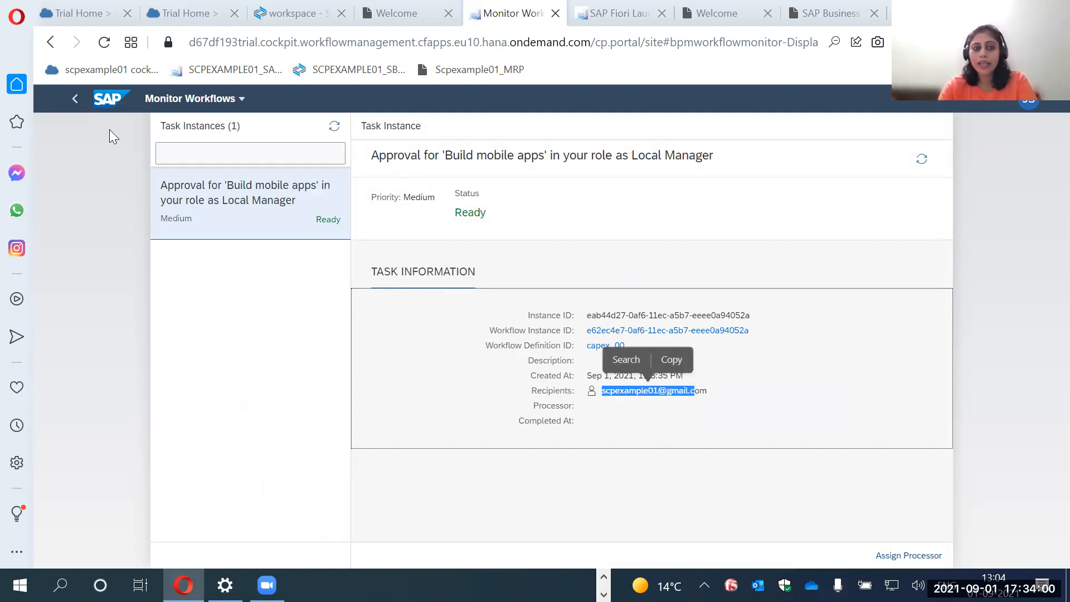
Return to the launchpad home, open My Inbox and refresh the task list.
click(108, 101)
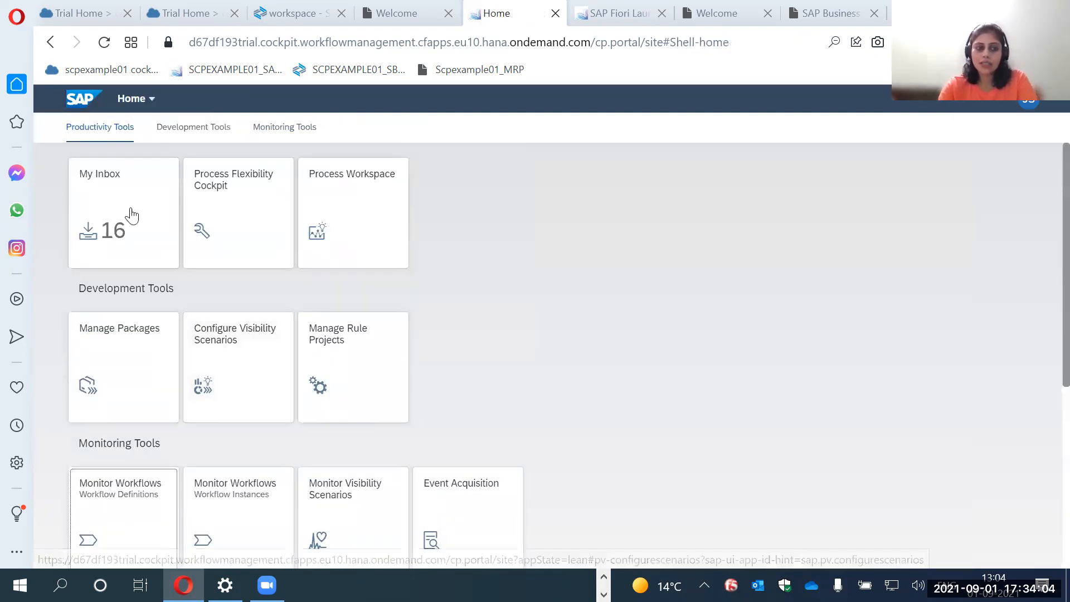
click(111, 195)
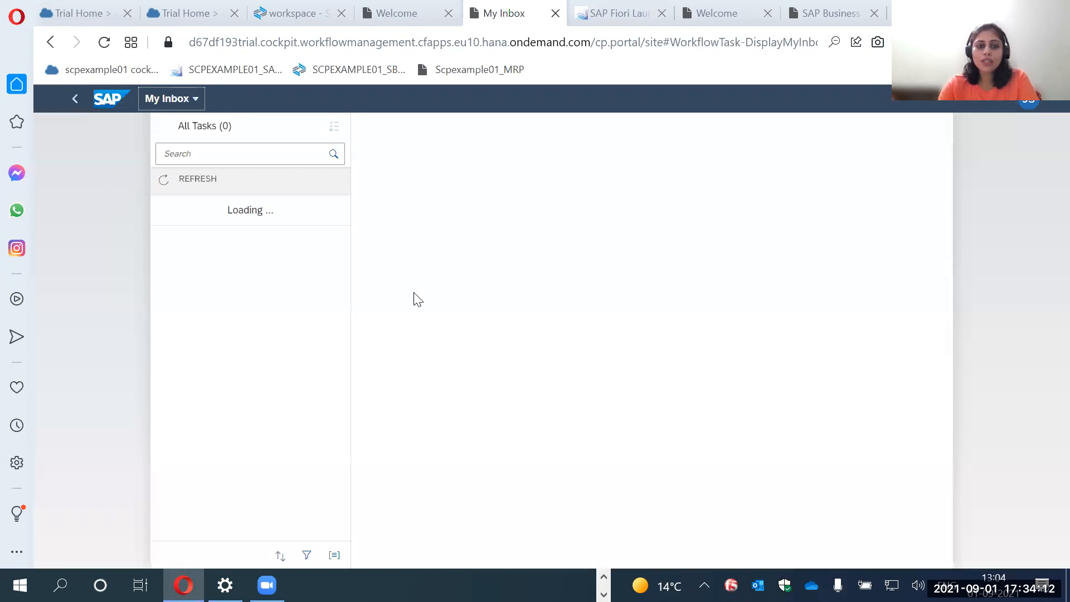
click(323, 252)
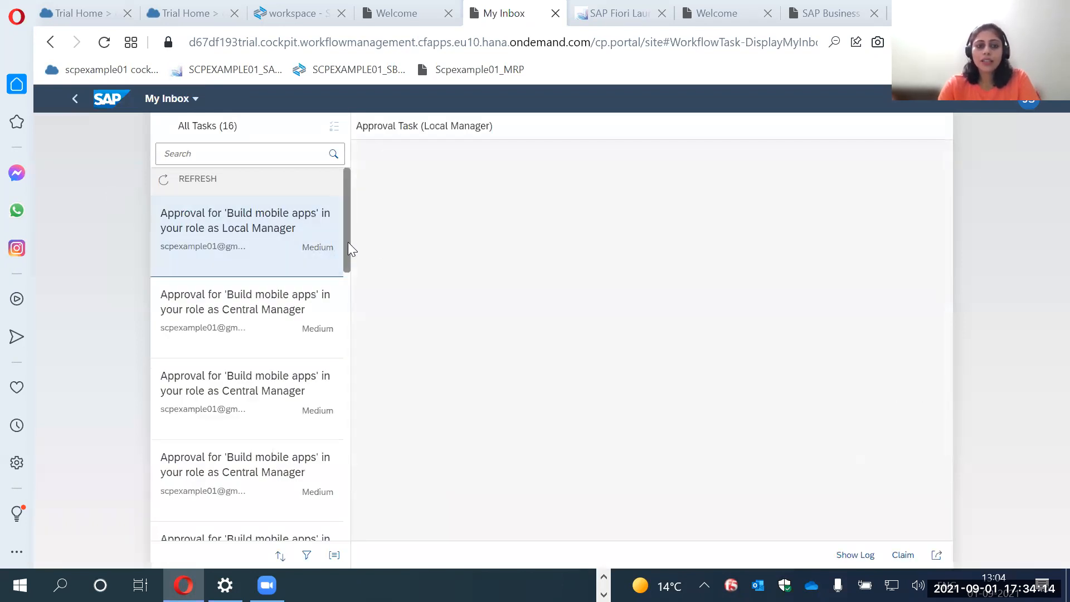
click(208, 184)
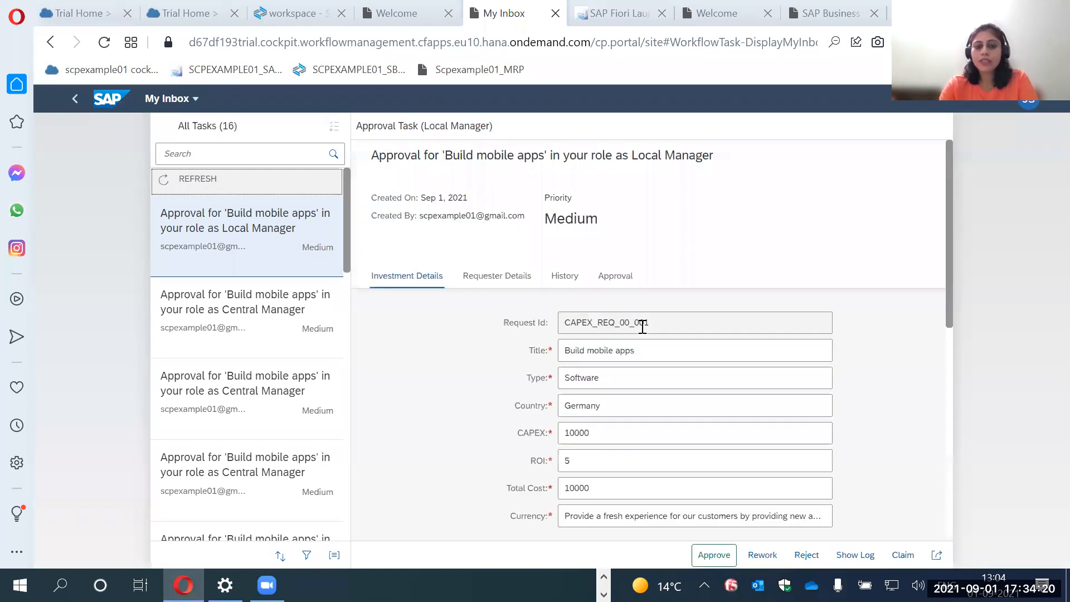
Review the 'Build mobile apps' Local Manager task, enter the comment "approved" and approve it.
scroll(643, 327, down, 2)
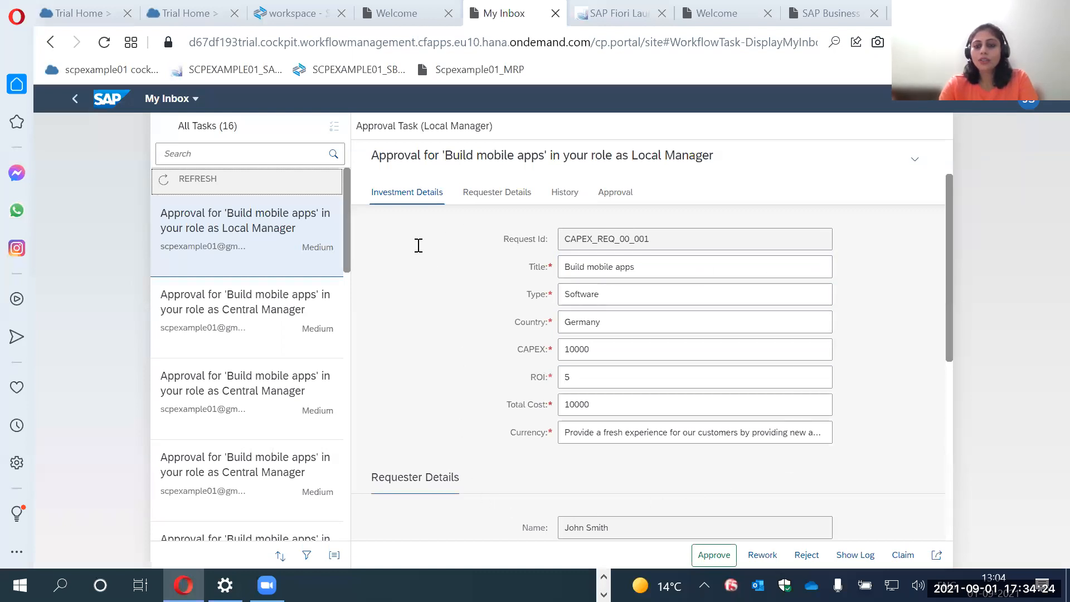
scroll(769, 485, down, 3)
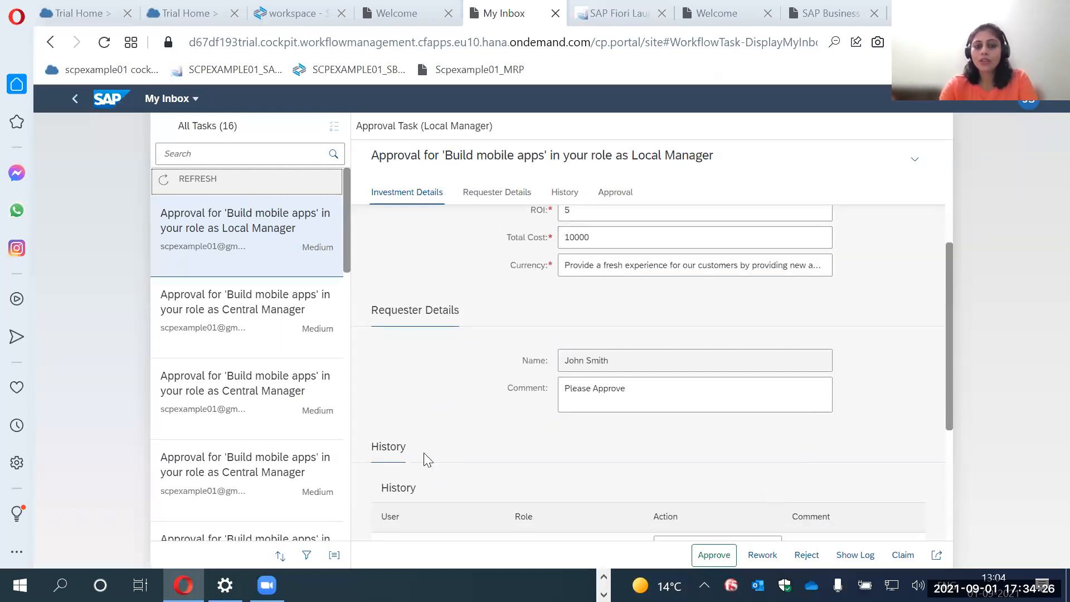
scroll(640, 435, up, 3)
scroll(641, 440, down, 7)
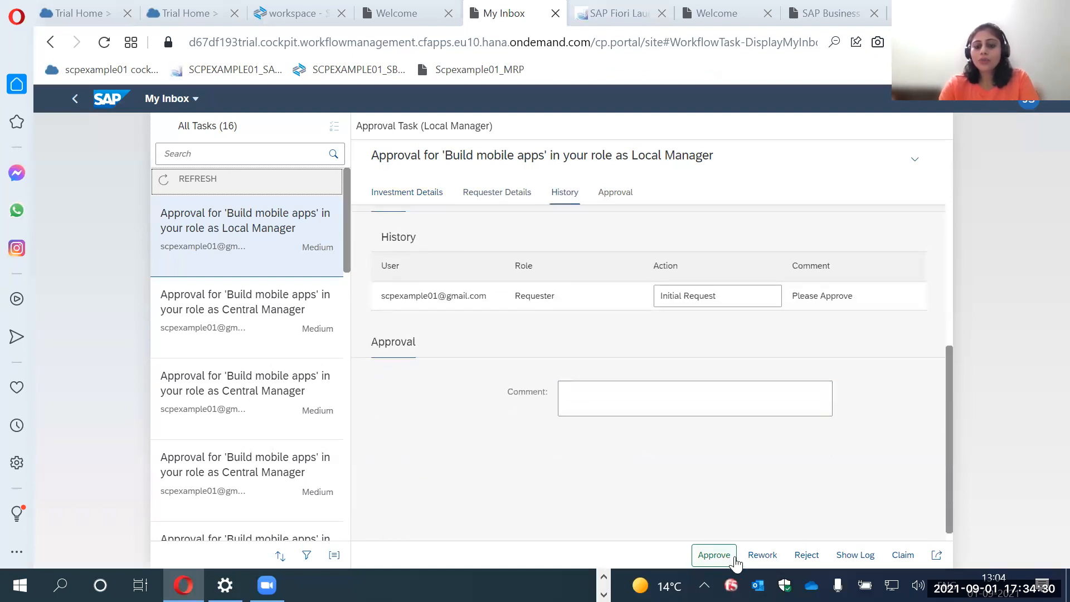
click(656, 402)
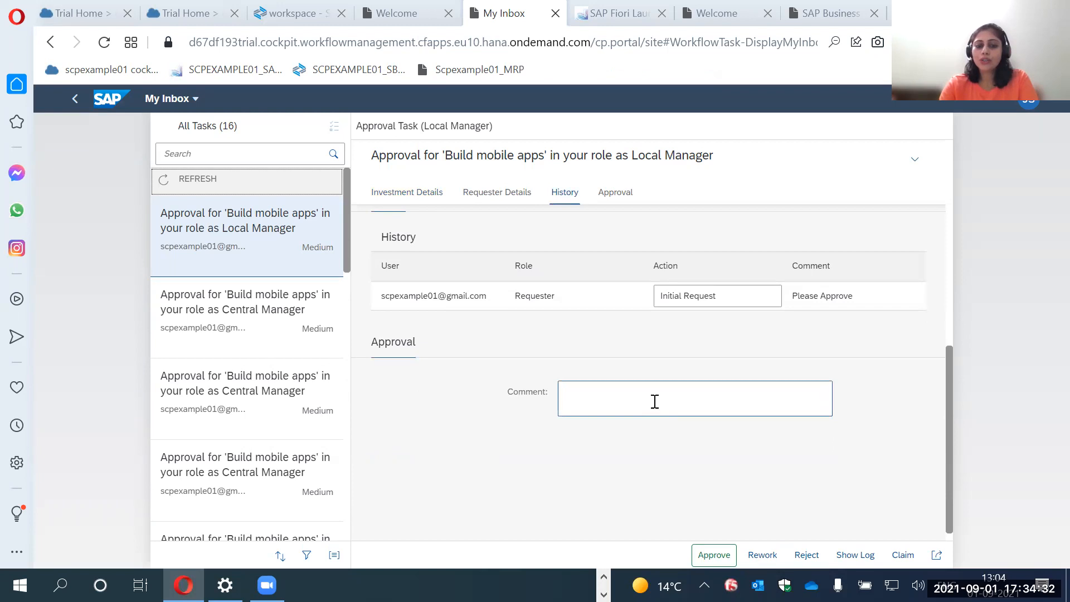
text(approved)
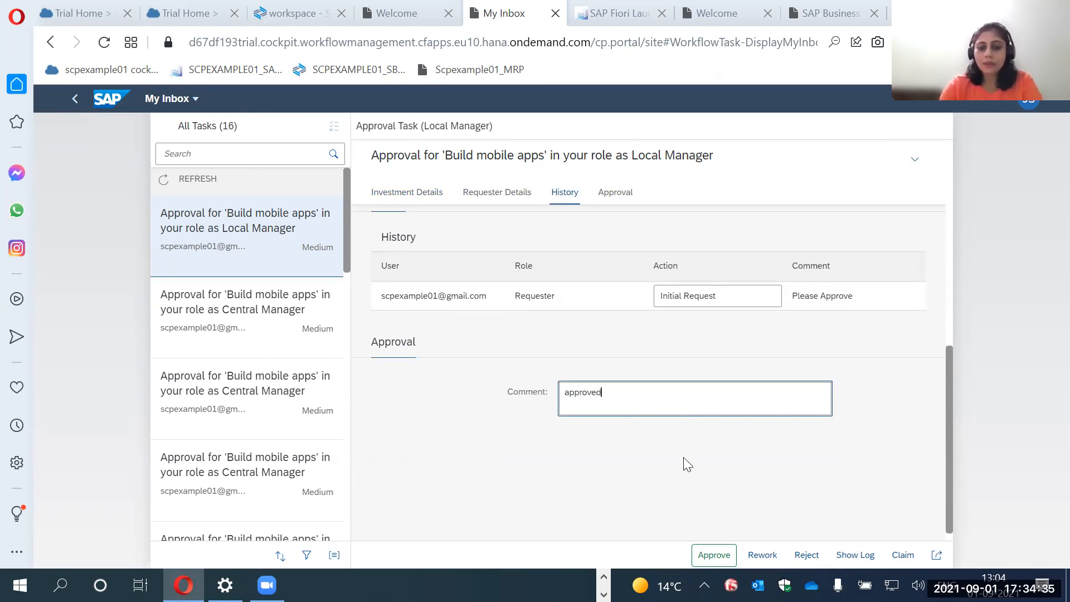
click(713, 555)
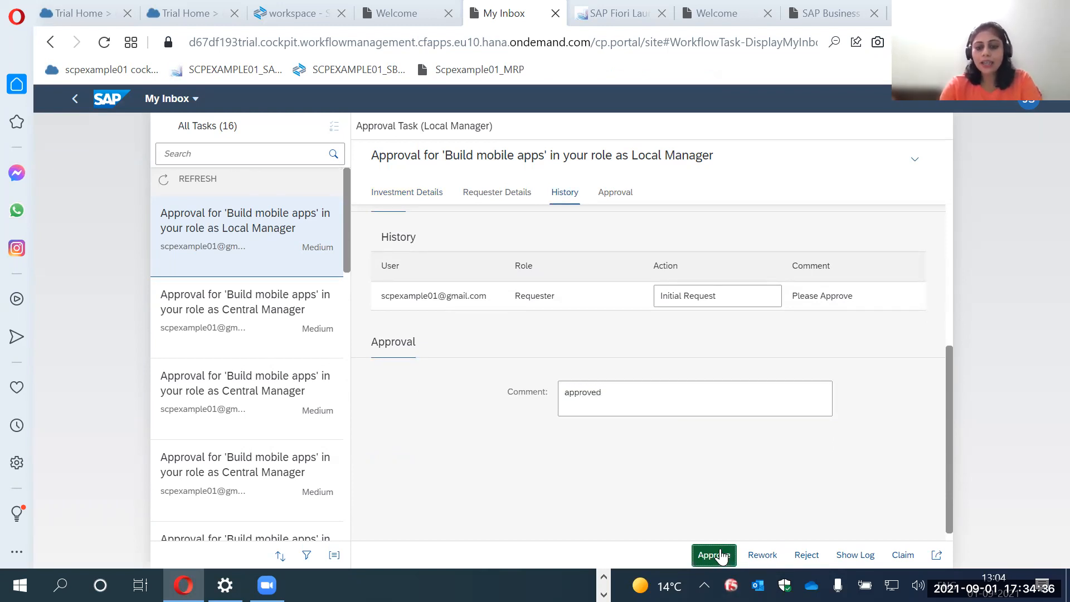
click(624, 391)
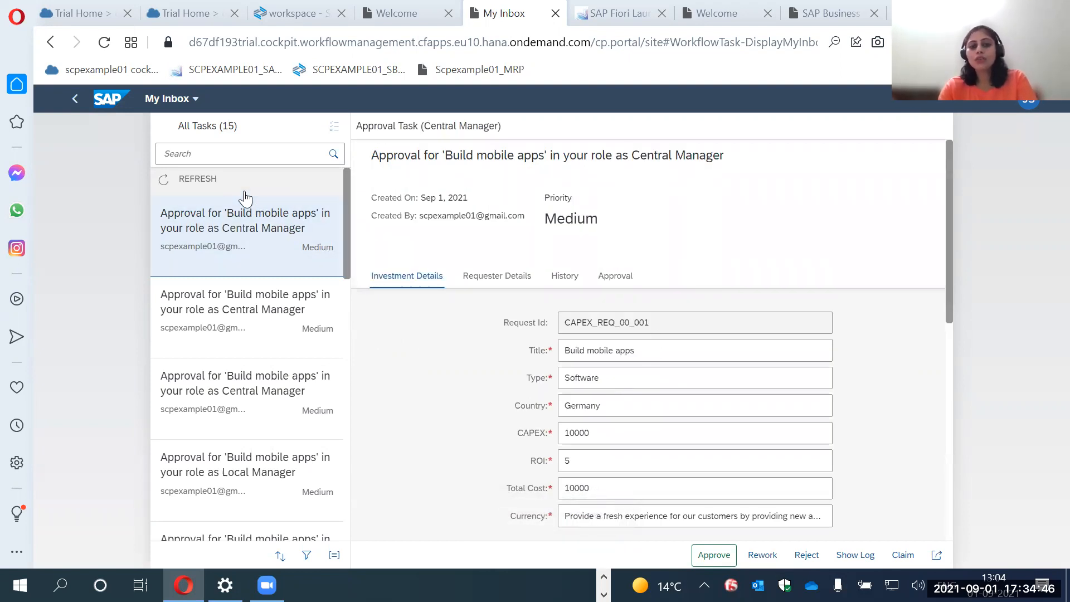
Refresh the inbox task list and switch to the SAP Discovery Center project board to review the CAPEX workflow cards.
click(221, 183)
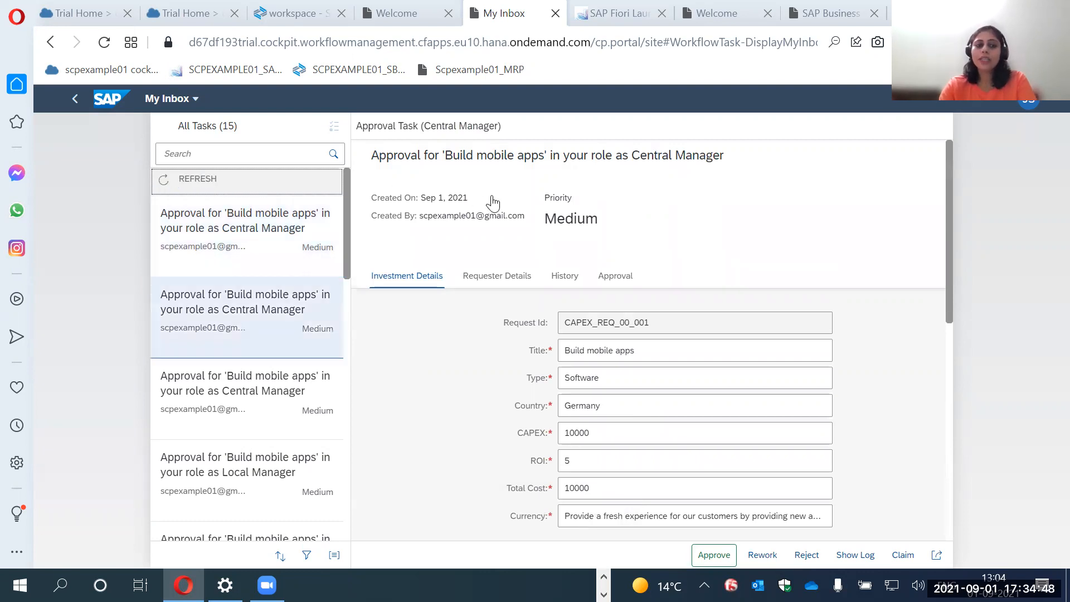
key(alt+Tab)
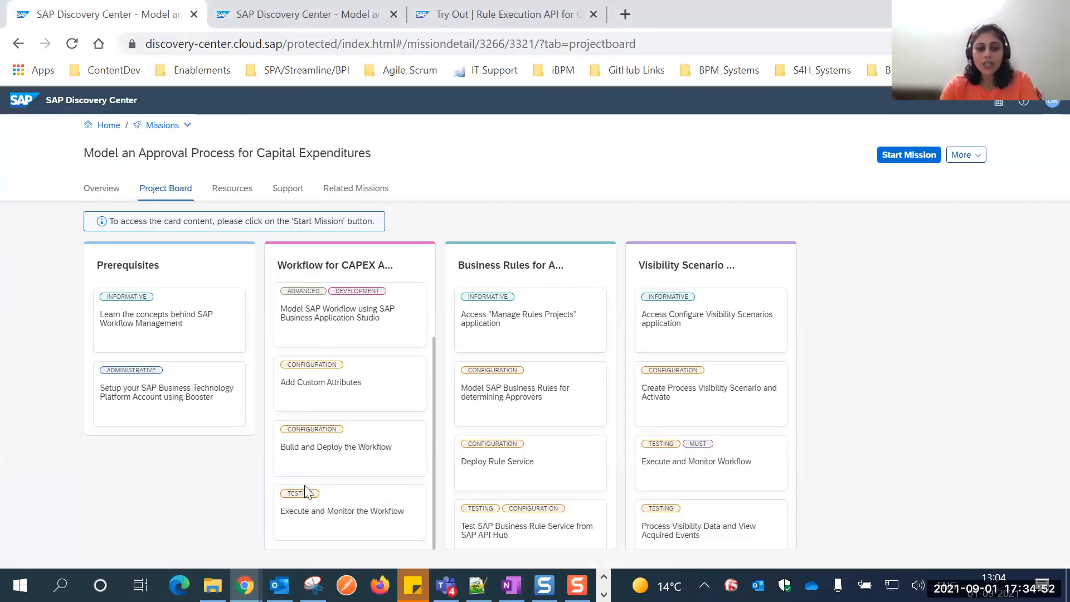
scroll(312, 435, up, 1)
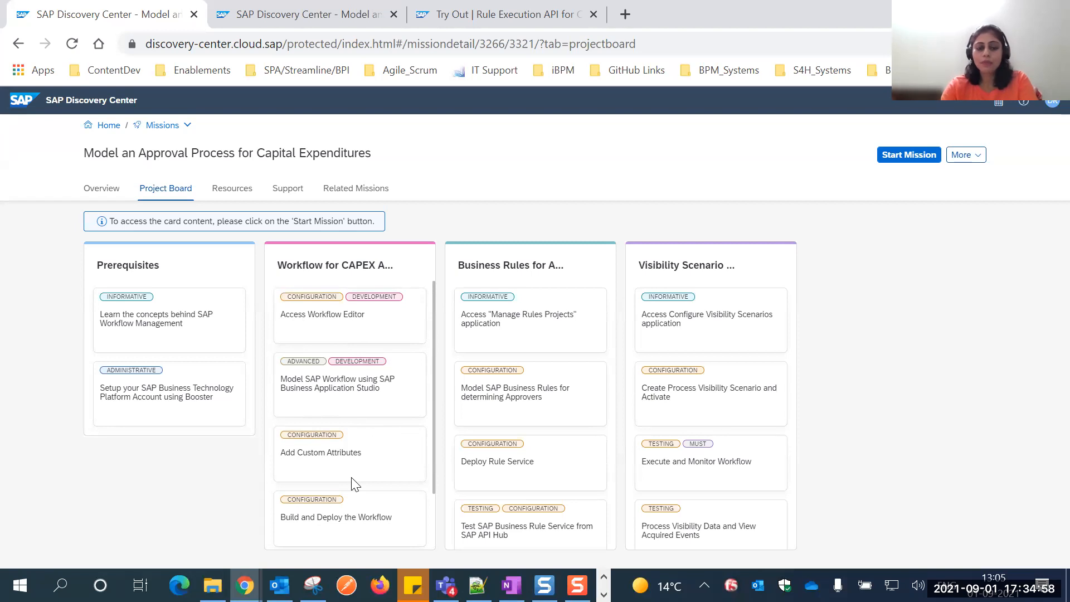
scroll(354, 483, down, 1)
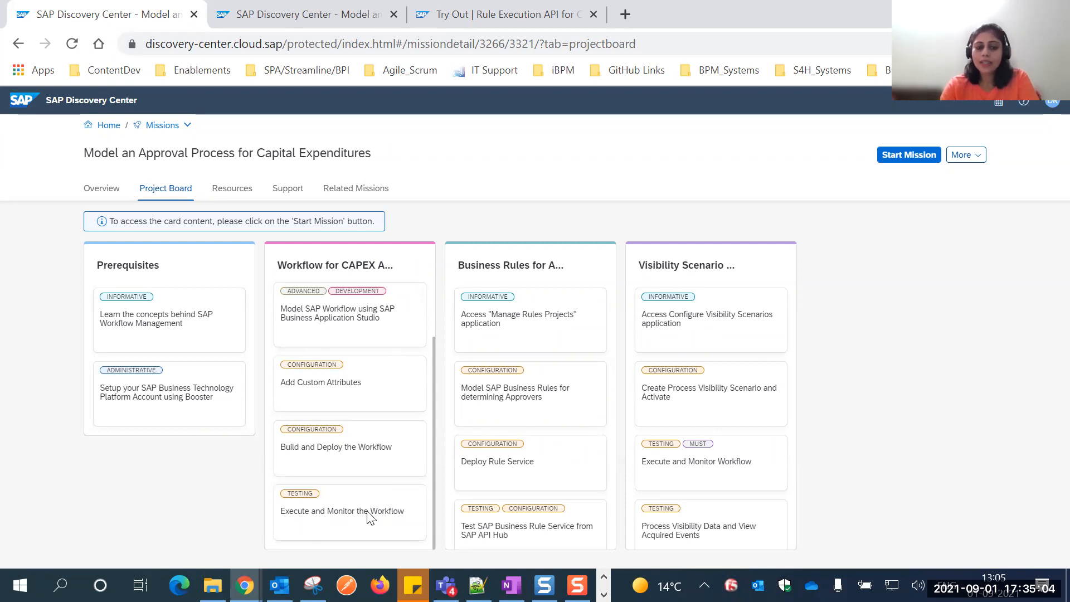
scroll(369, 516, up, 1)
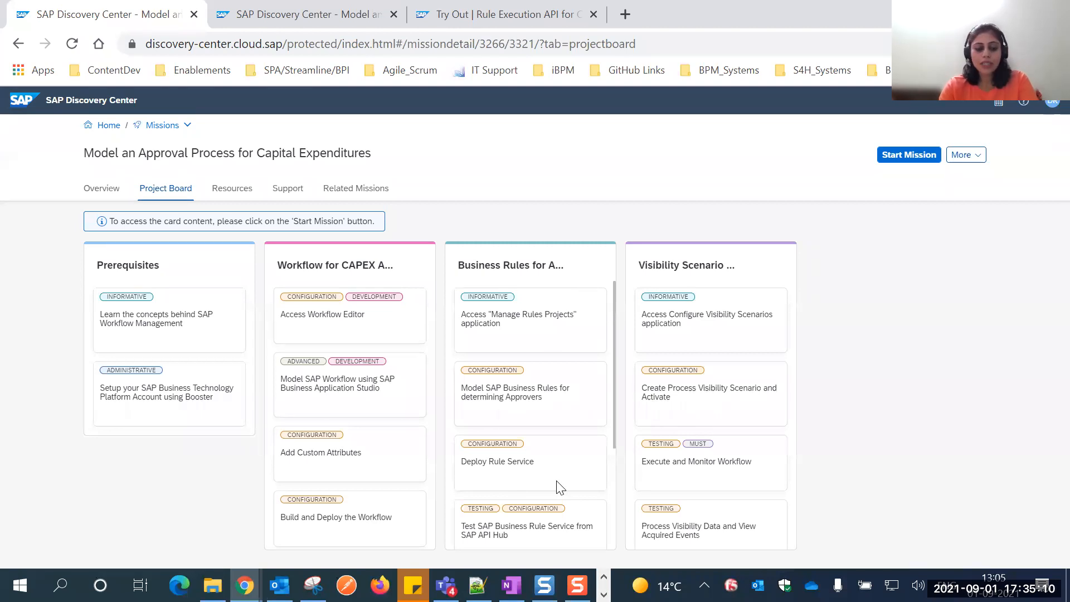
Switch back to My Inbox in Opera, return to the launchpad home and open Manage Rule Projects.
key(alt+Tab)
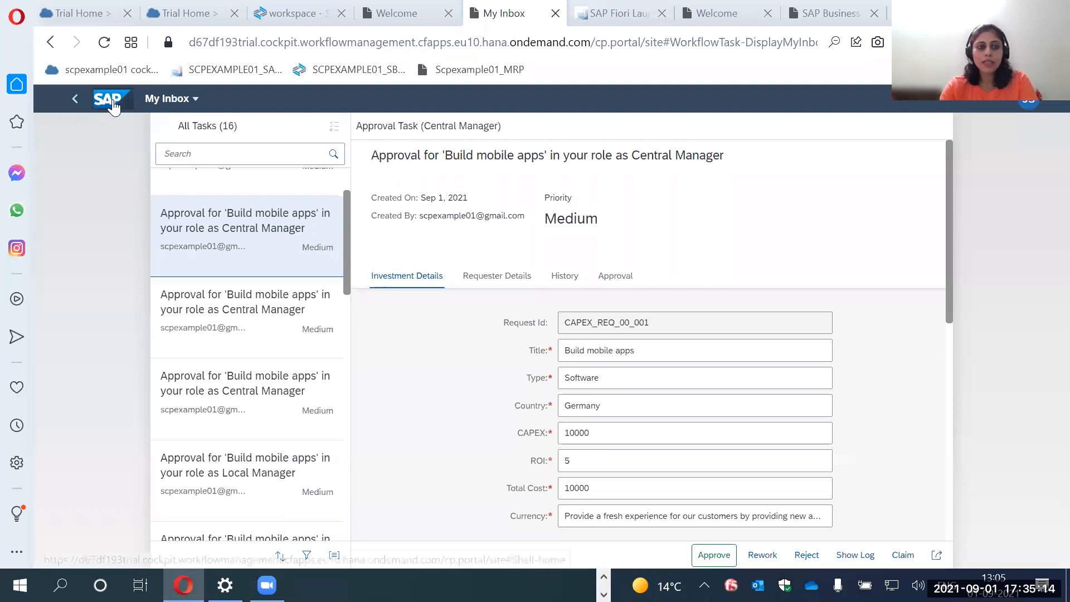
click(126, 112)
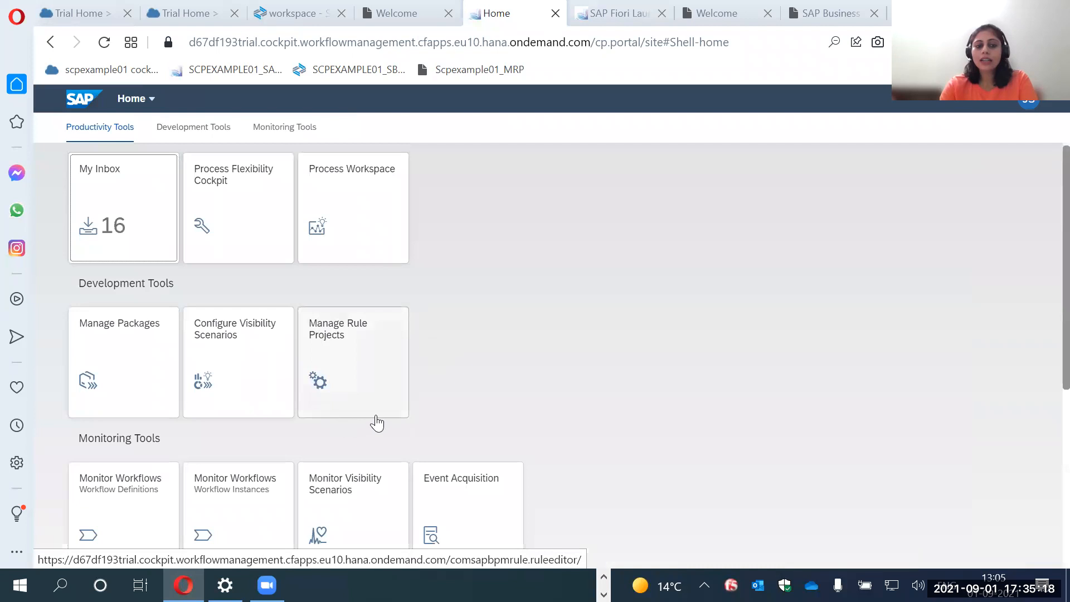
click(343, 348)
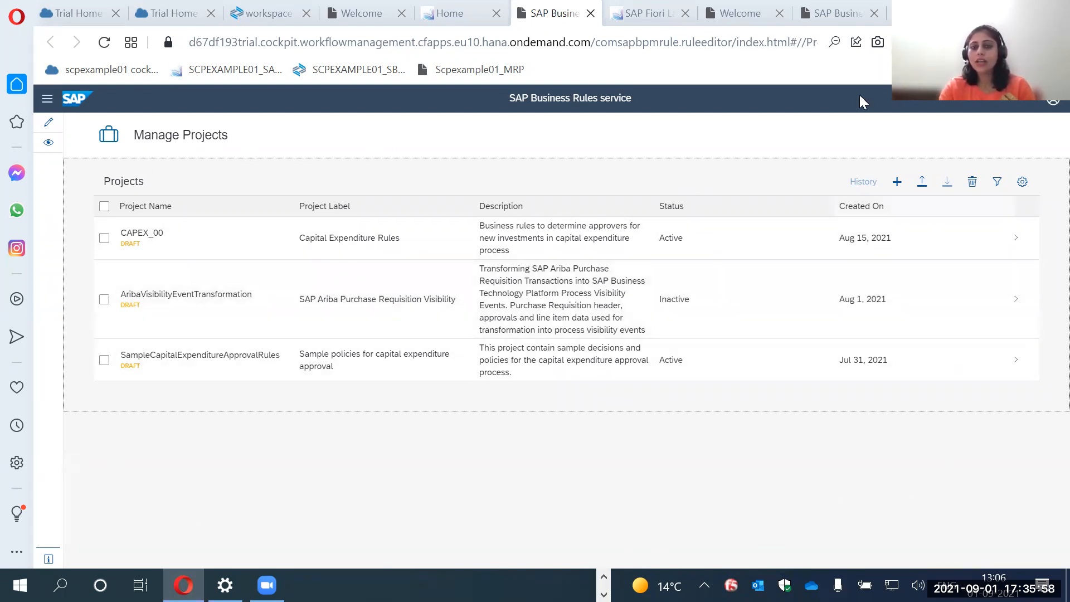
click(560, 473)
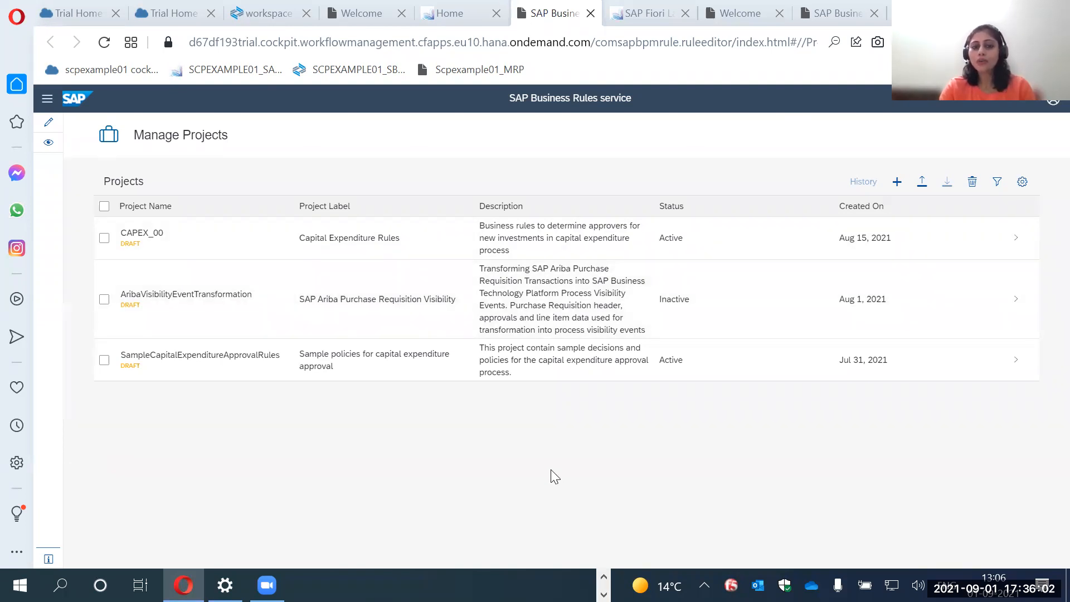
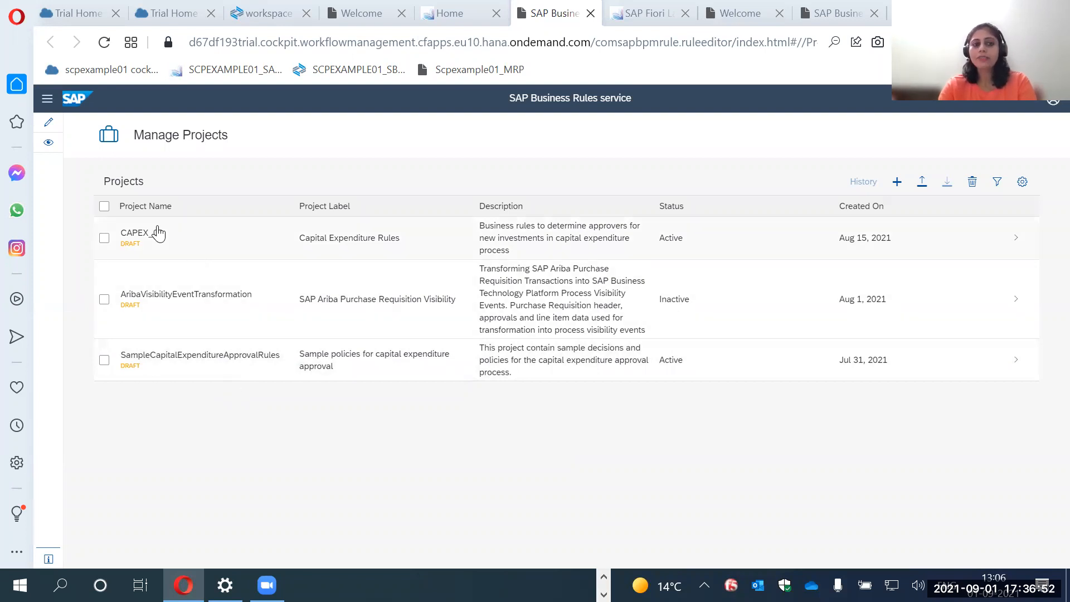
Open the CAPEX_00 rule project and review its local data objects.
click(162, 250)
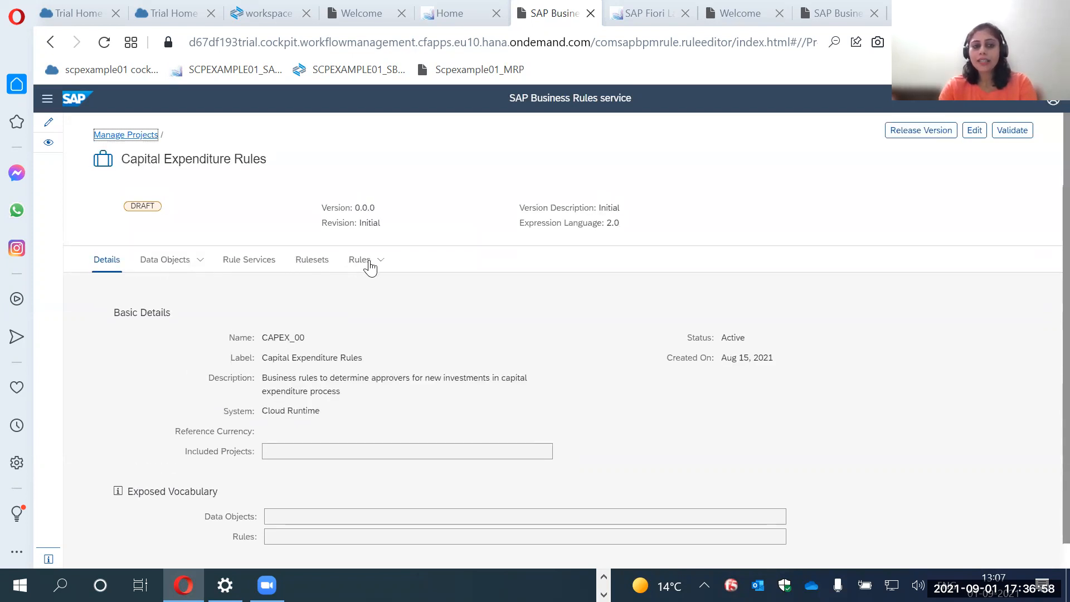
click(170, 261)
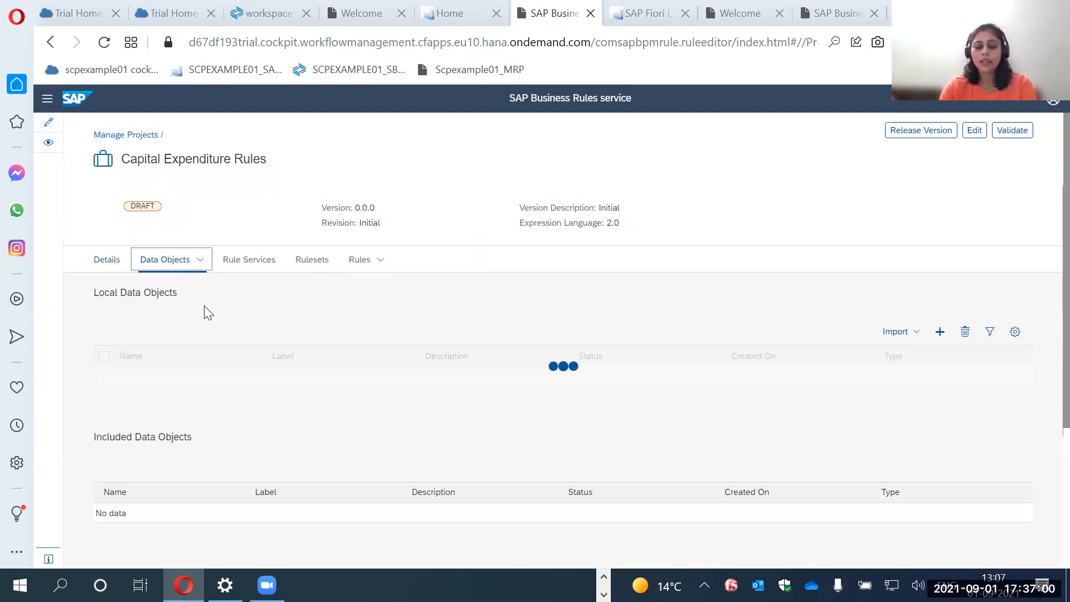
scroll(205, 315, down, 2)
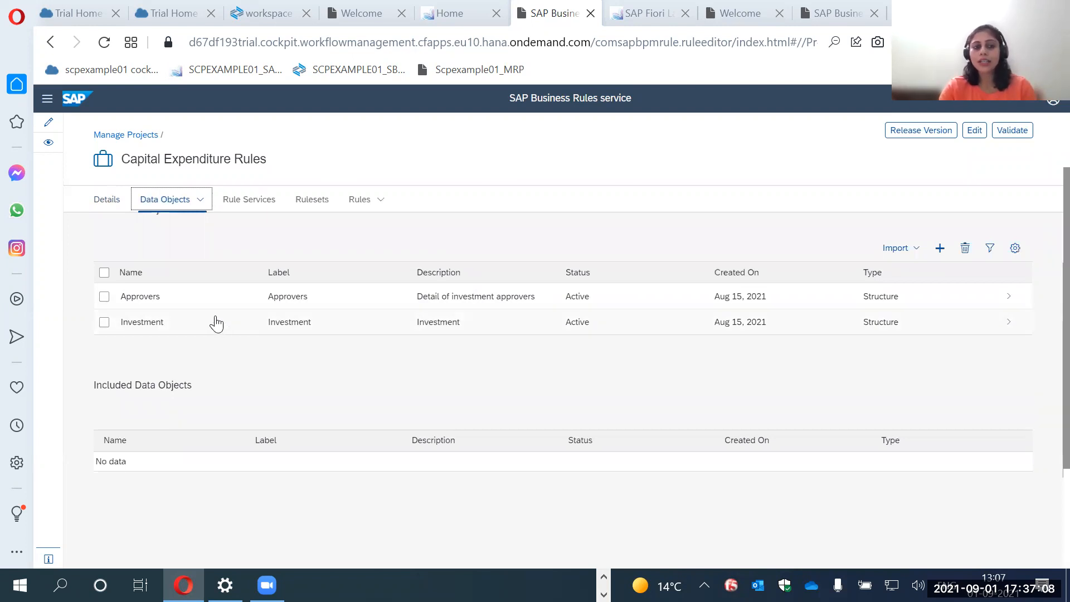
Start a new data object to examine the available type options, and discard it.
click(940, 249)
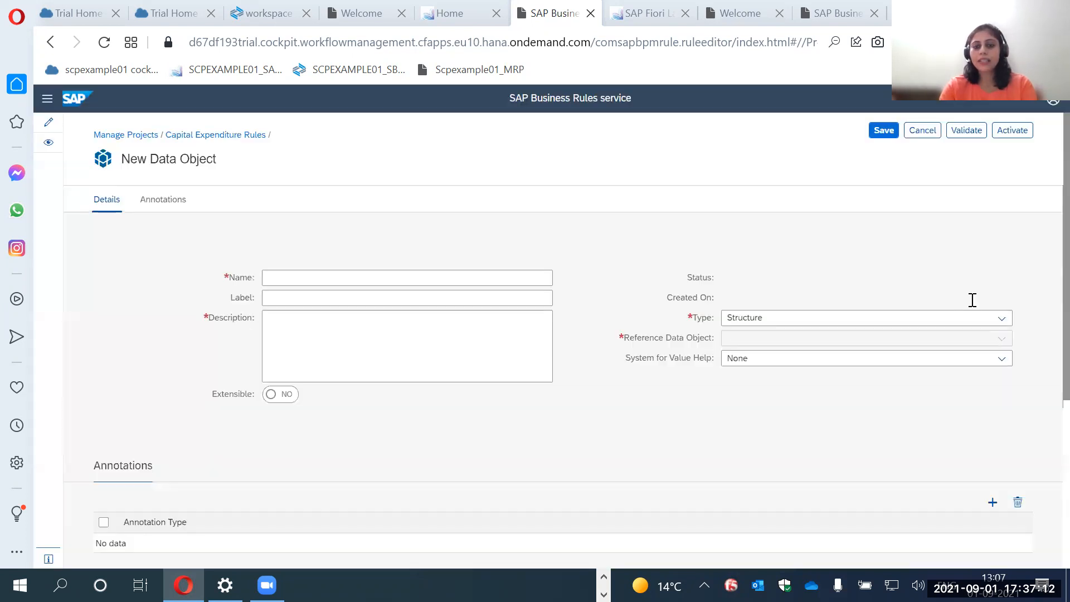
click(1001, 320)
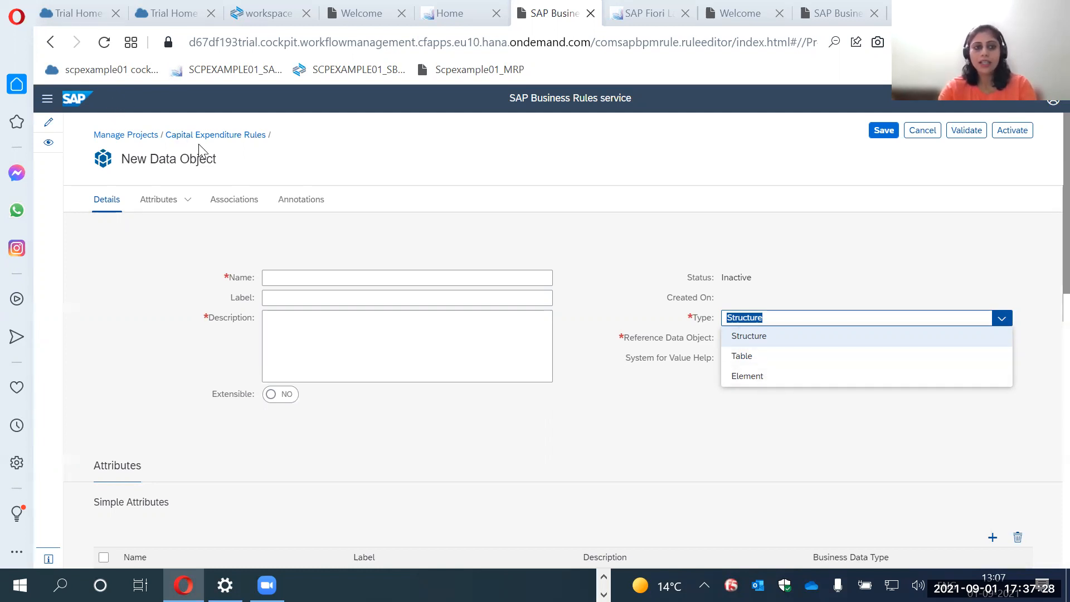
click(217, 135)
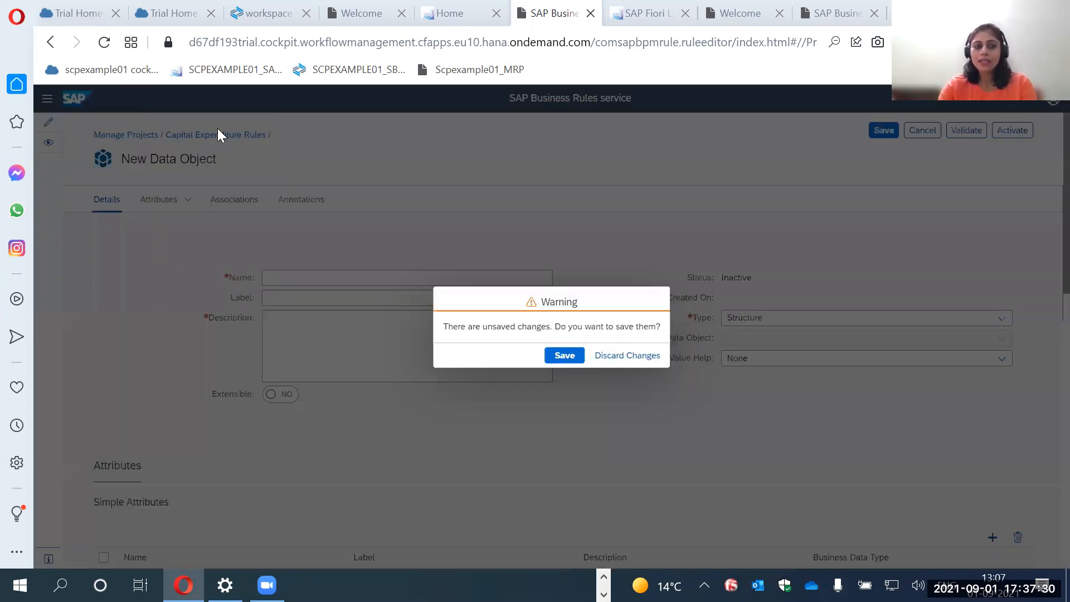
click(622, 356)
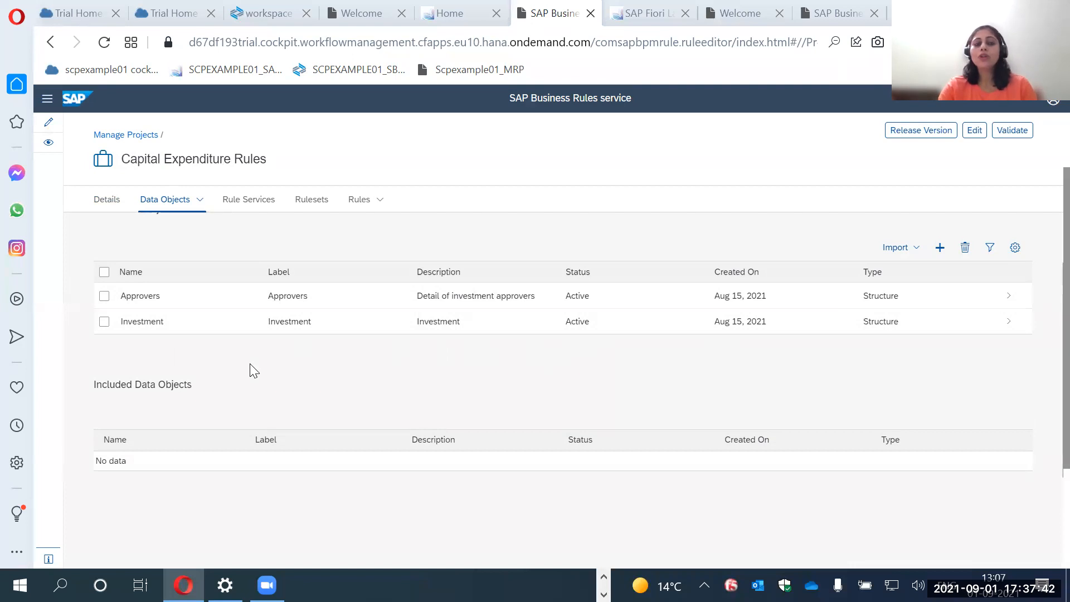
Open the Investment data object, review its simple attributes and open the Type attribute.
click(160, 331)
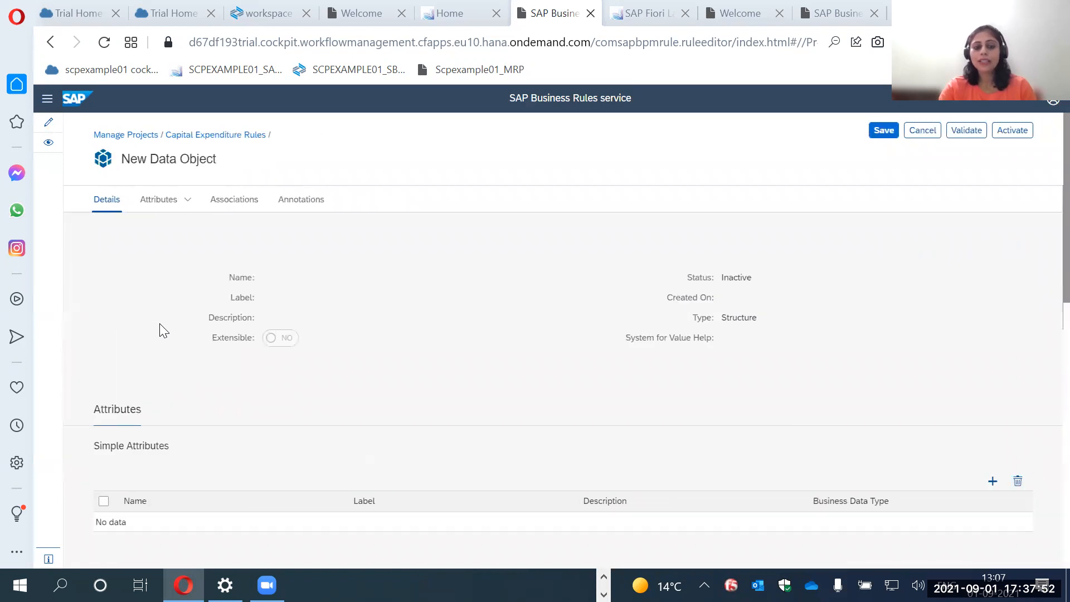
scroll(193, 343, down, 2)
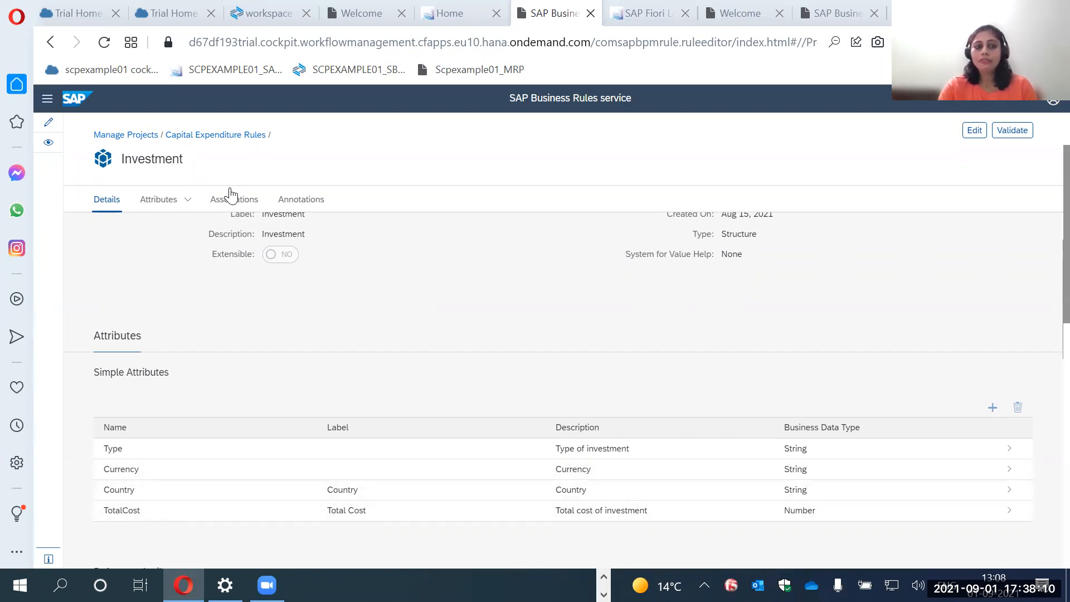
click(291, 455)
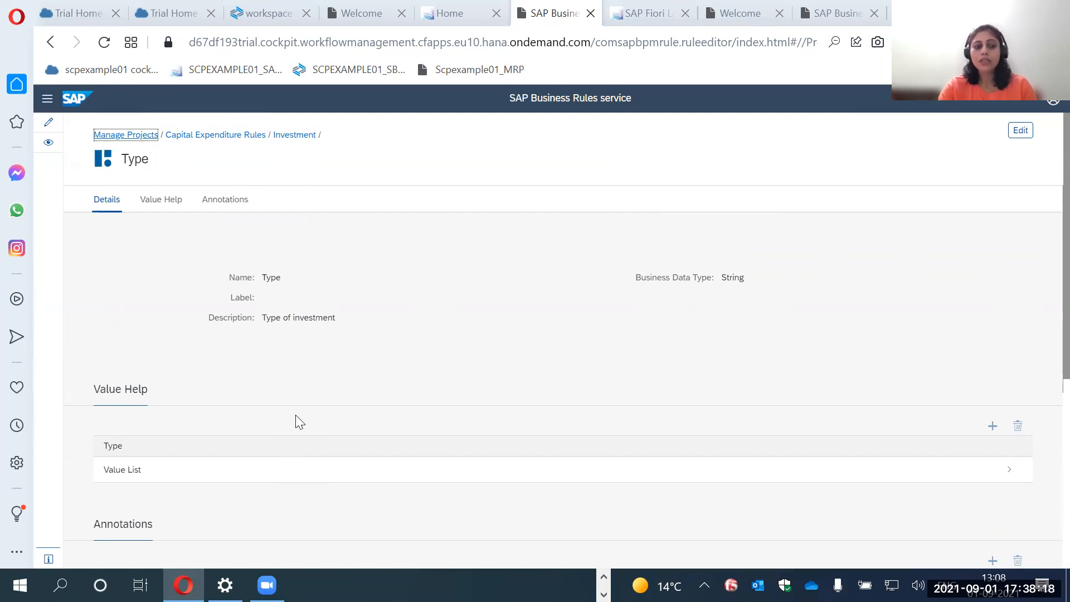
Put the Type attribute in edit mode, review the values in its Value List and return to the attribute.
click(1023, 133)
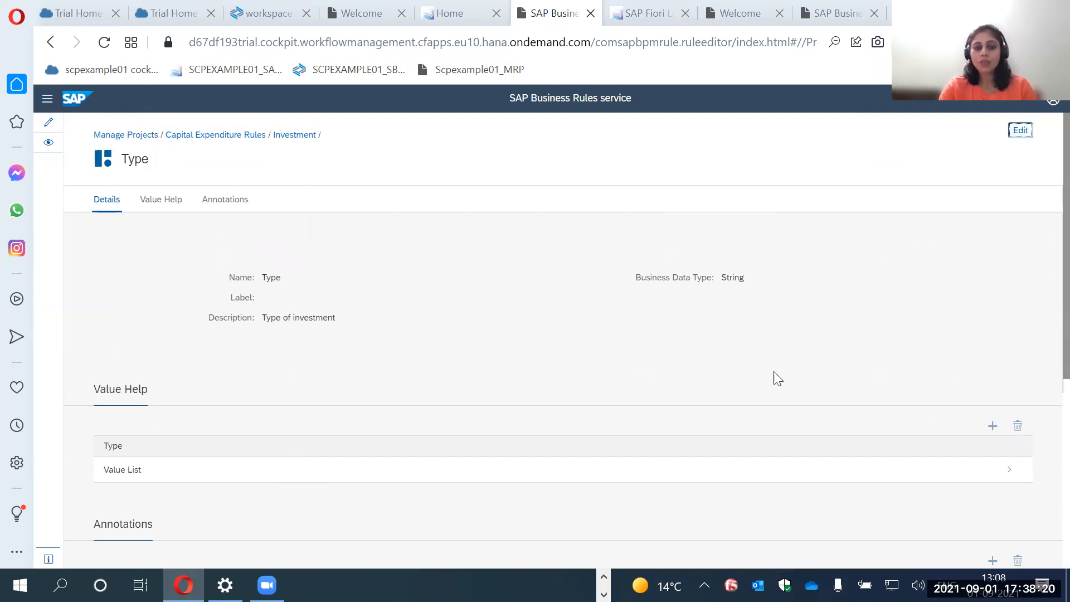
scroll(636, 423, down, 2)
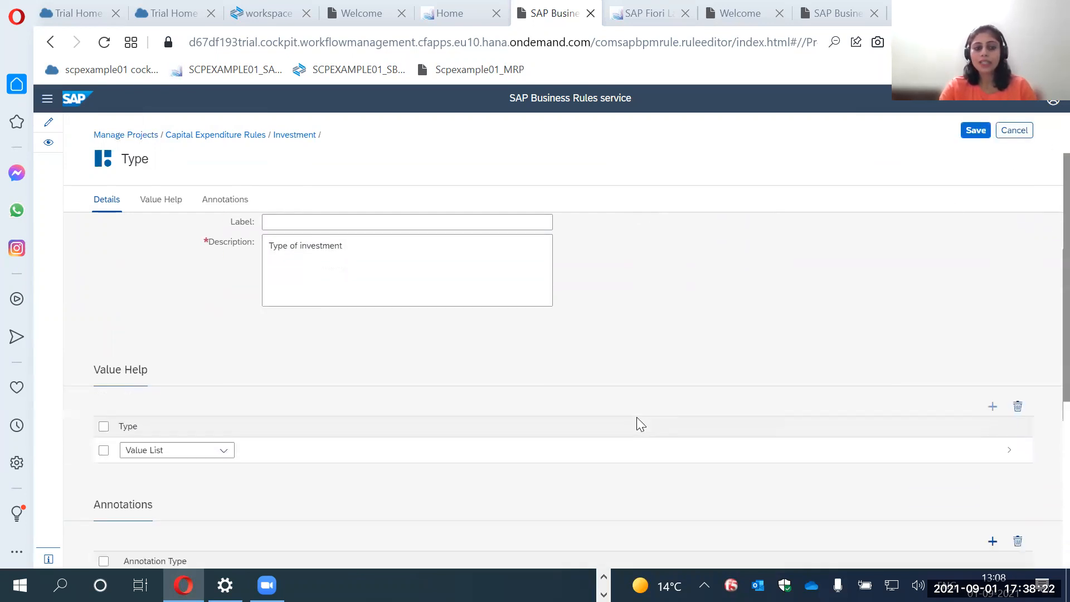
click(228, 446)
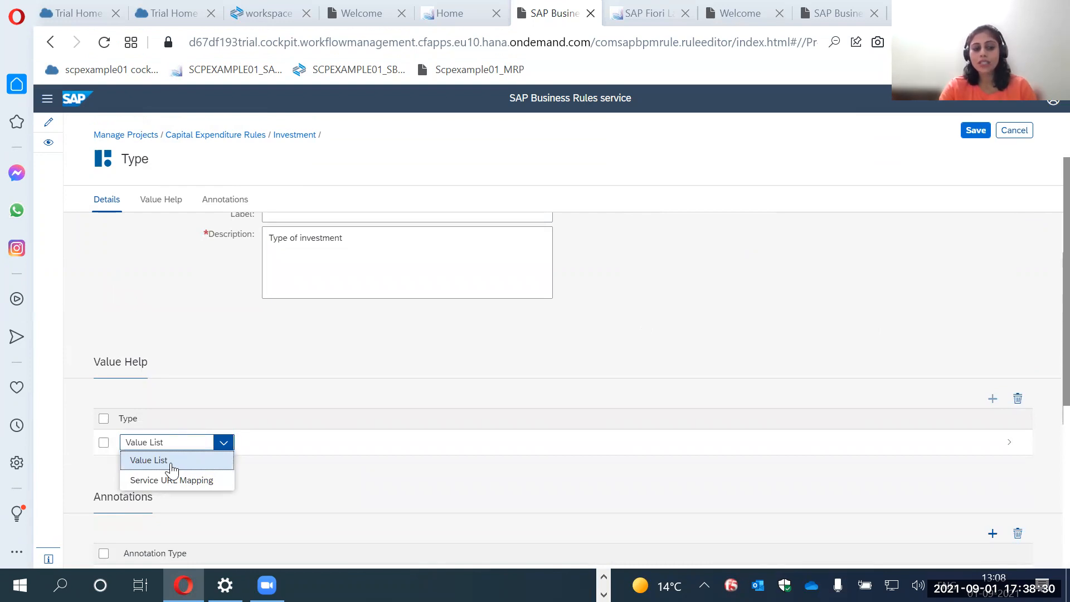
click(283, 448)
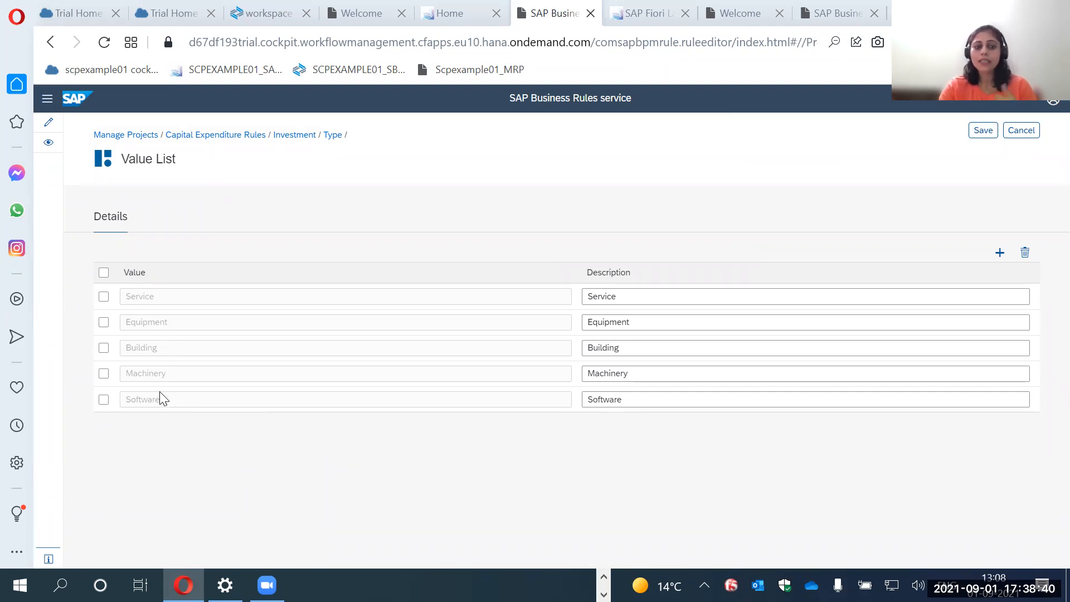
click(333, 139)
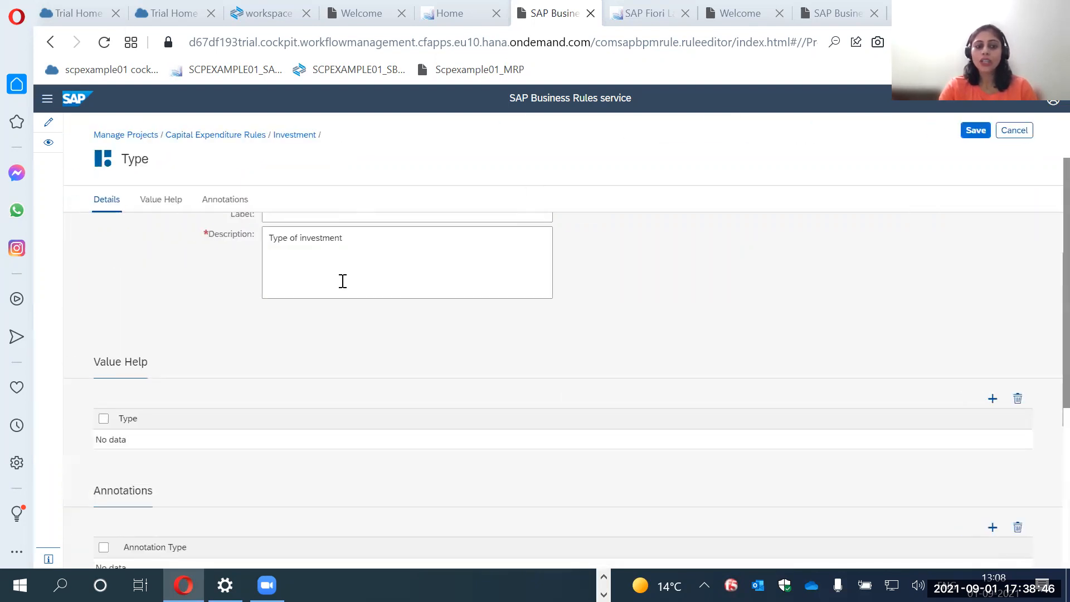
Check the value help type options of the Type attribute and return to the Capital Expenditure Rules project, discarding the changes.
click(223, 443)
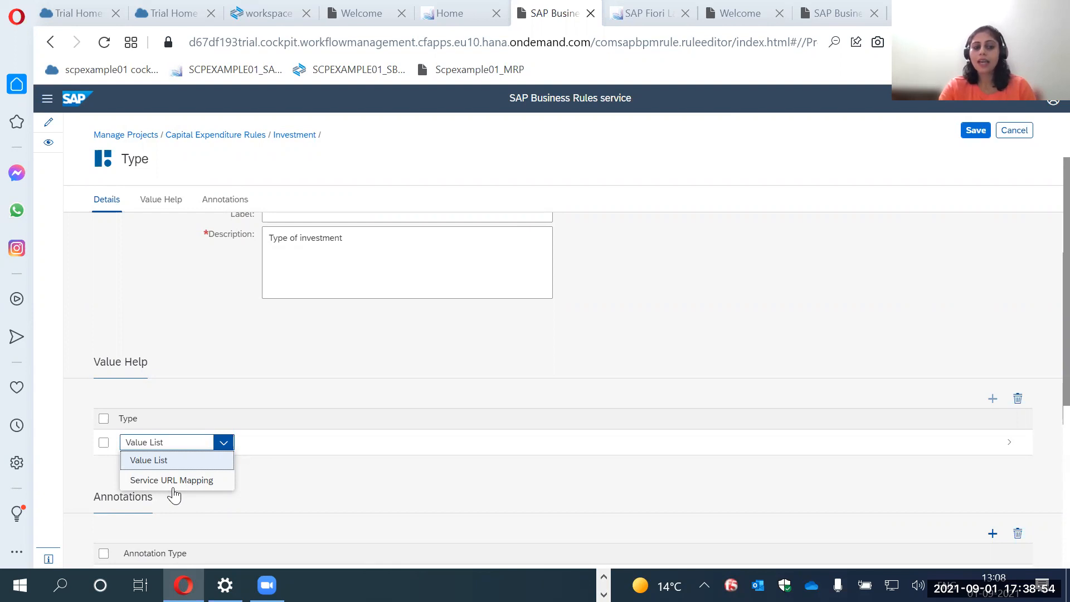
click(247, 139)
click(623, 355)
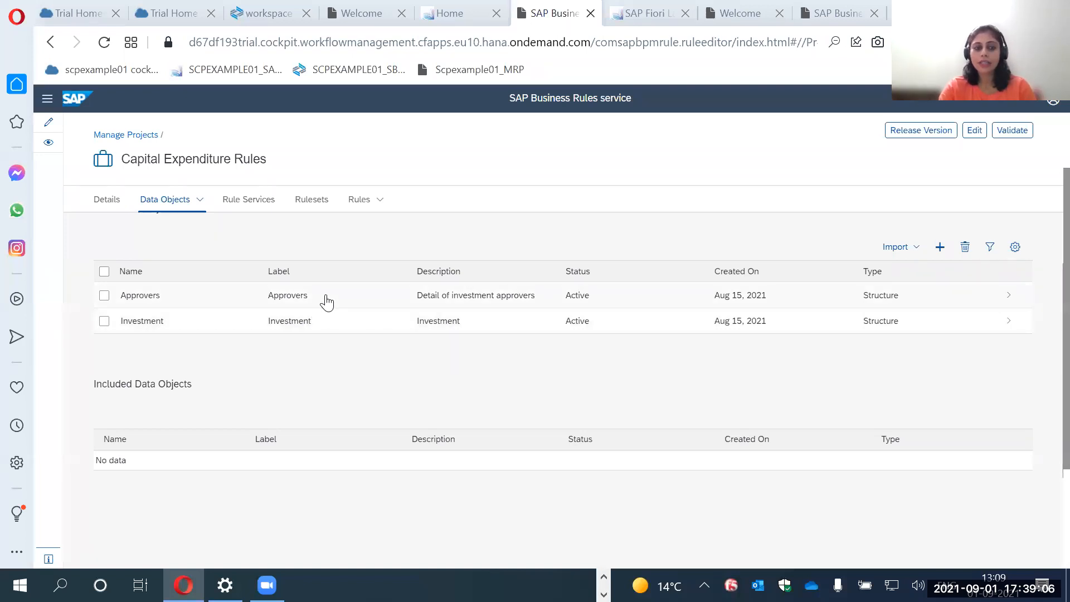
Open the DetermineApprovers rule service, examine its input and result vocabulary and return to the project.
click(260, 204)
click(325, 355)
click(322, 352)
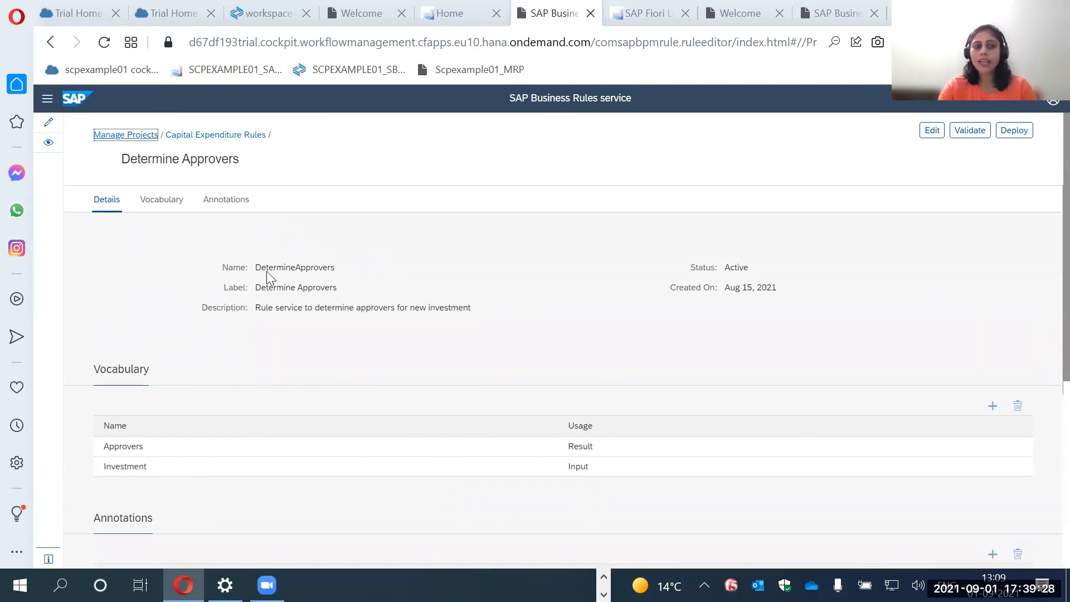
click(236, 137)
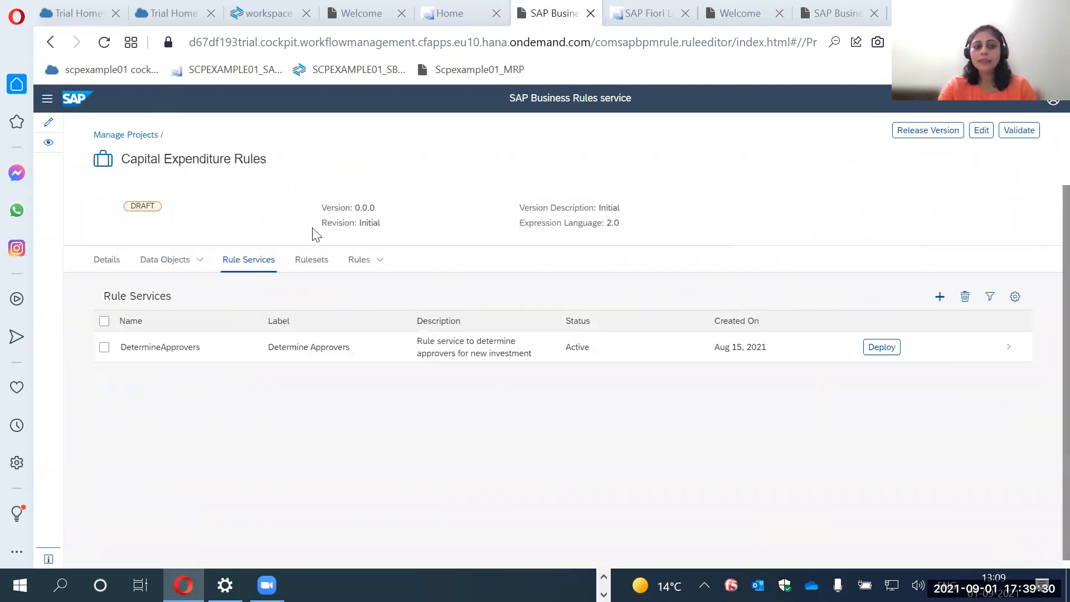
Show the project's local rules and examine the types offered for a new rule, cancelling its creation.
click(357, 261)
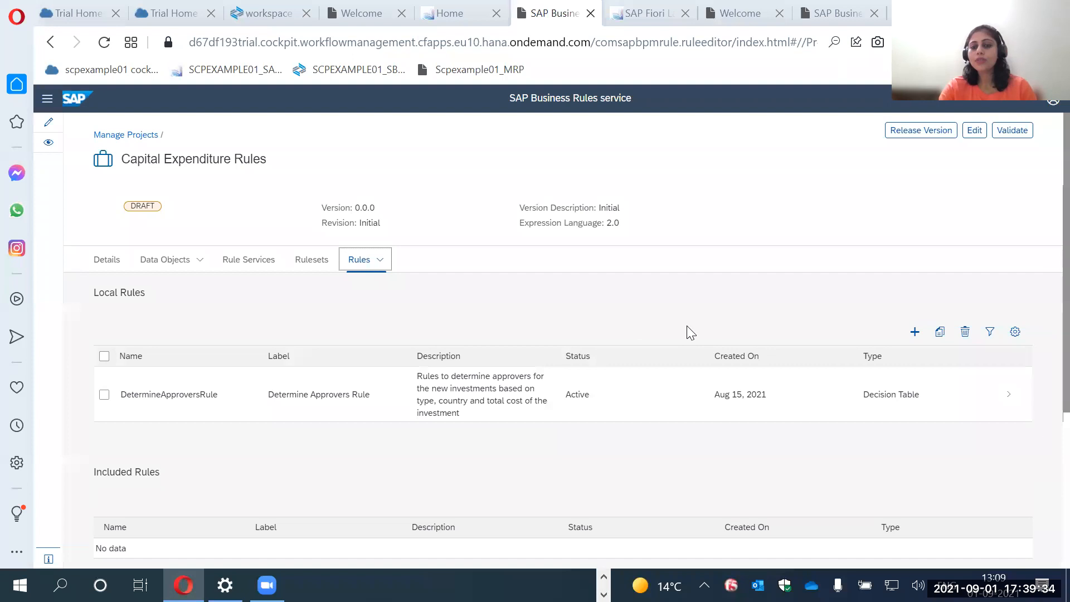
click(915, 333)
click(541, 353)
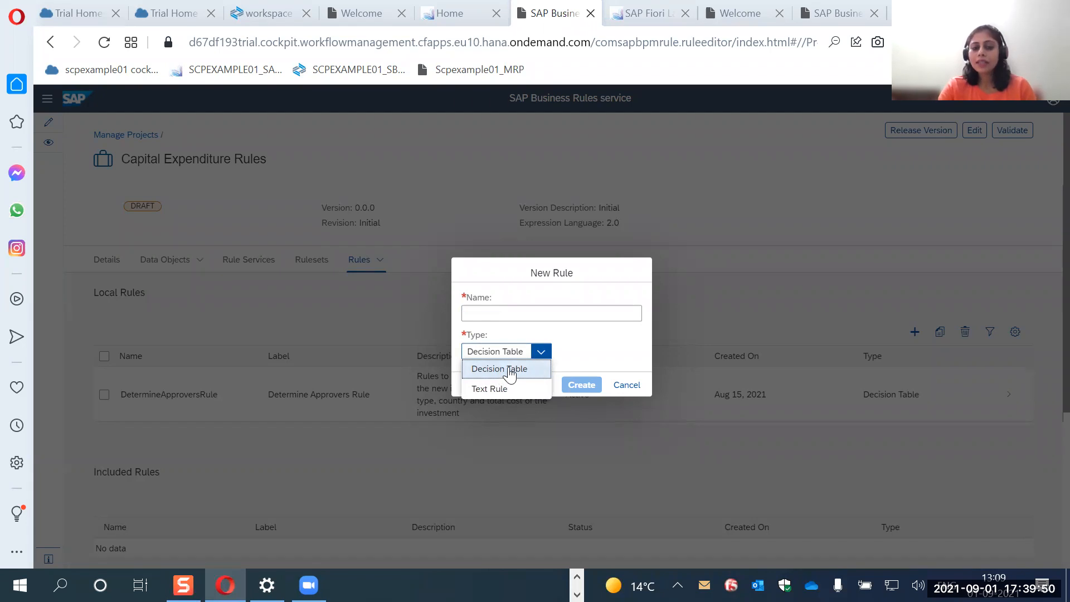
click(630, 385)
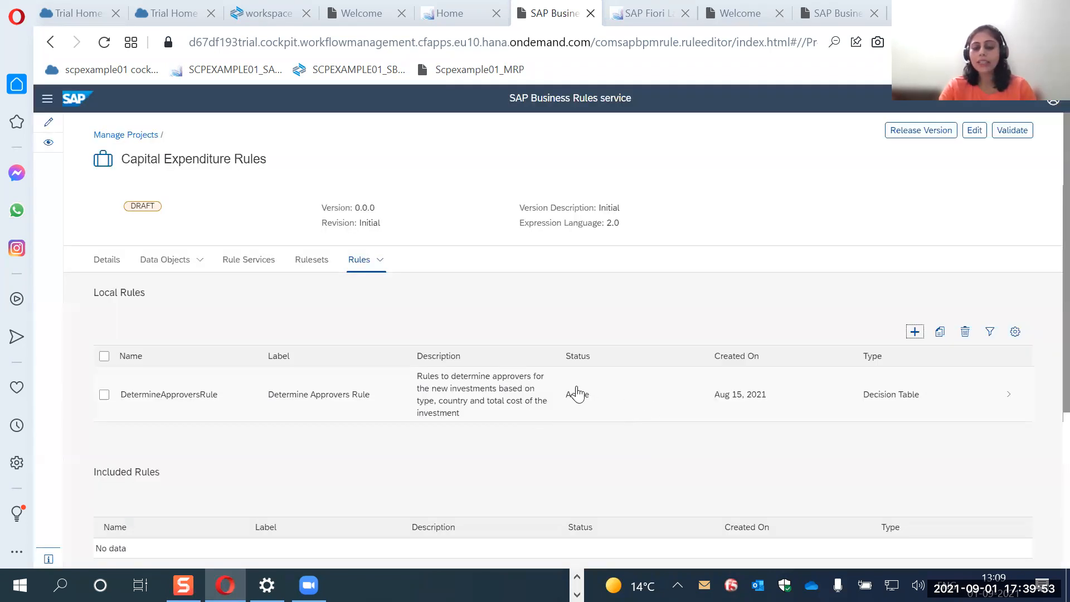
Open DetermineApproversRule and review the conditions and results in its decision table.
click(395, 405)
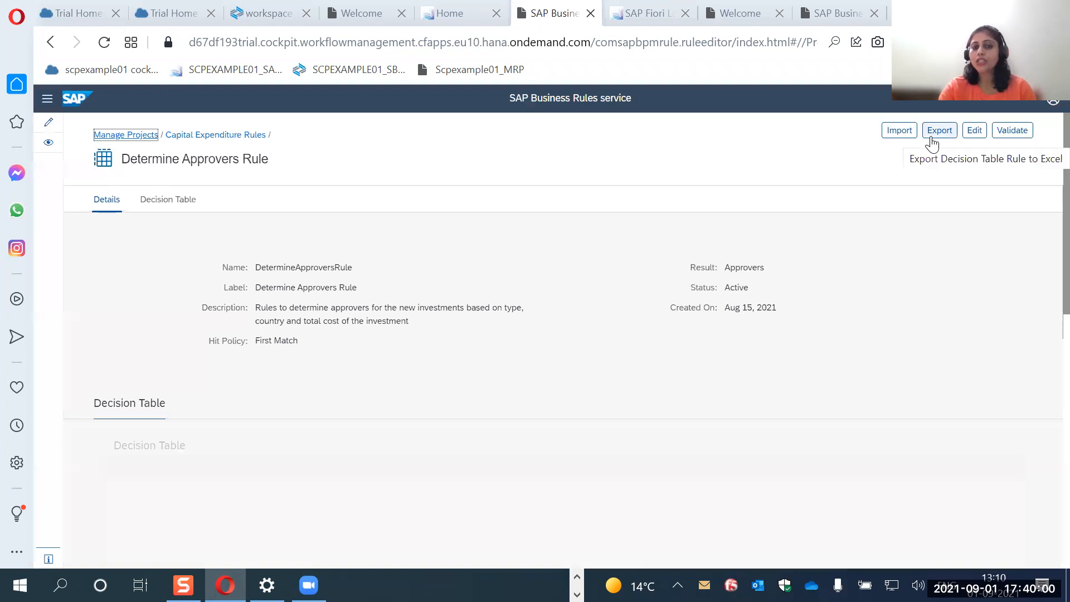
scroll(749, 357, down, 2)
scroll(749, 350, down, 2)
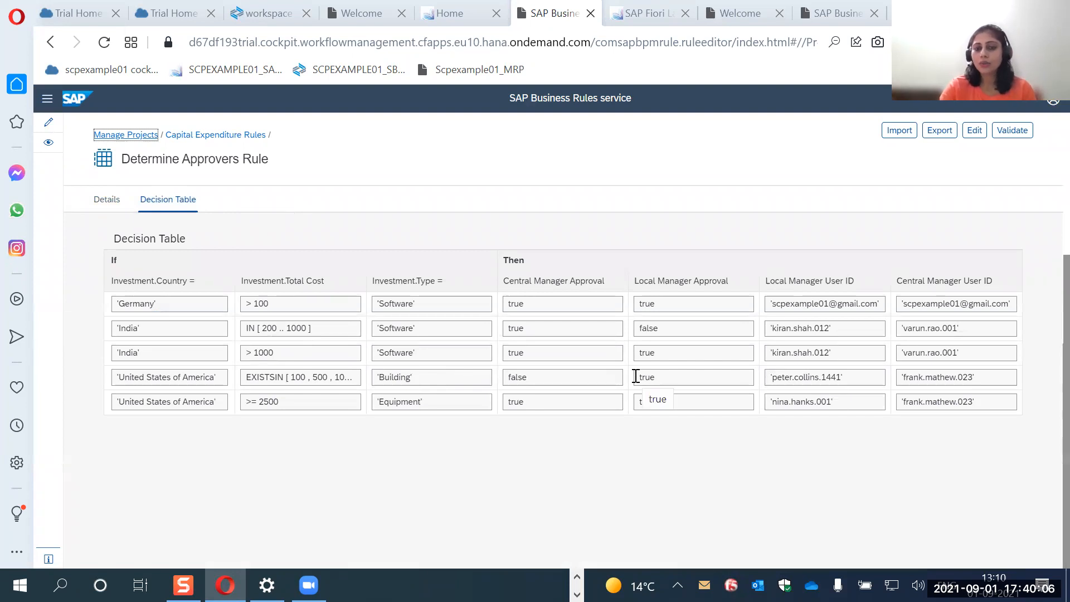
Examine the rule's hit policy and how it applies to the rows of the decision table.
scroll(723, 363, up, 2)
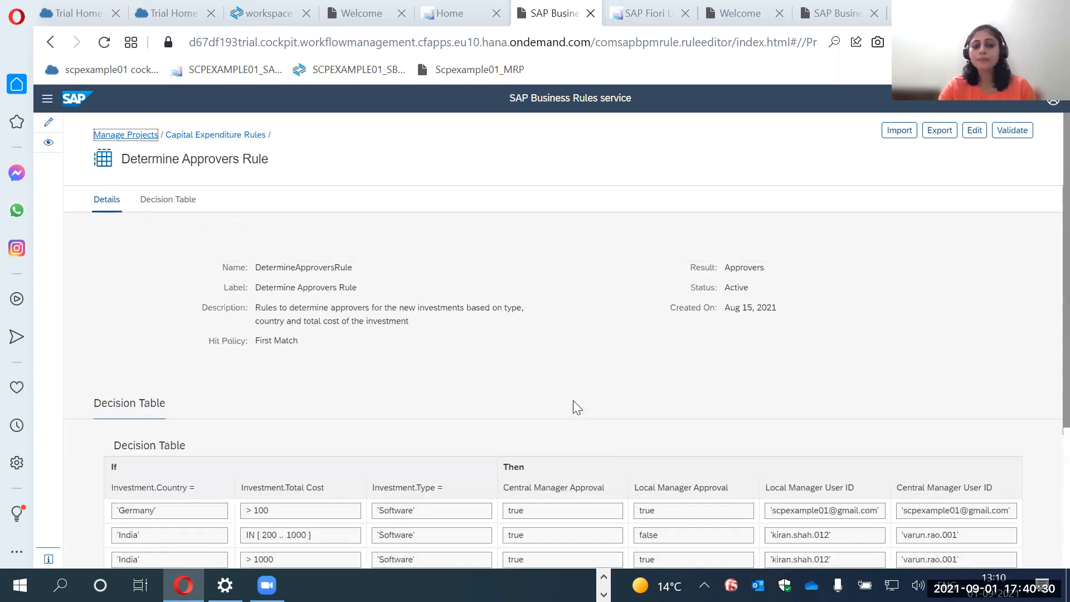
drag(260, 345, 281, 342)
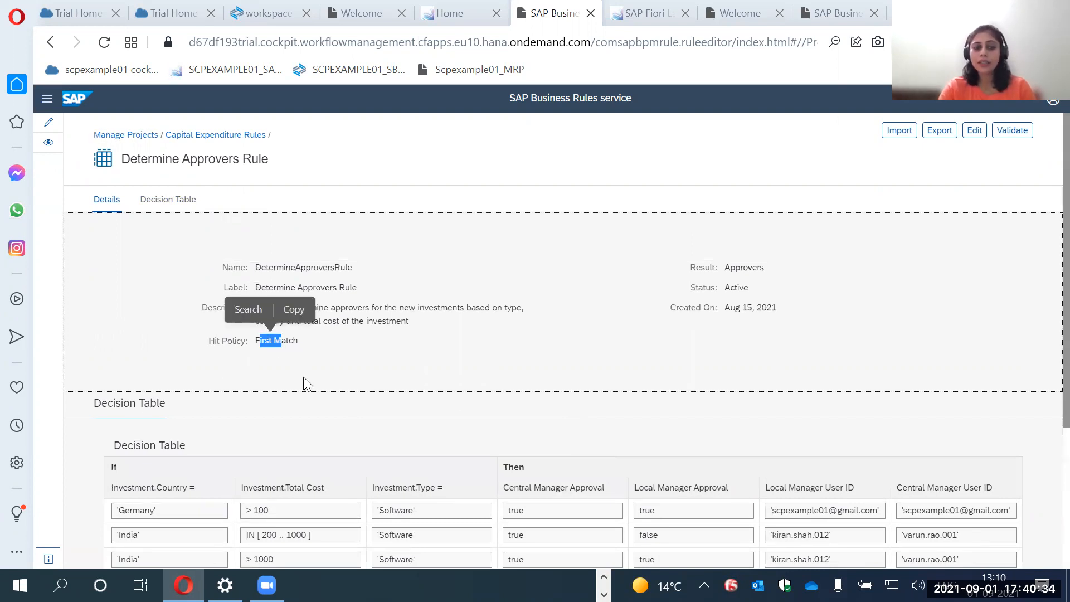
click(290, 350)
scroll(290, 350, down, 2)
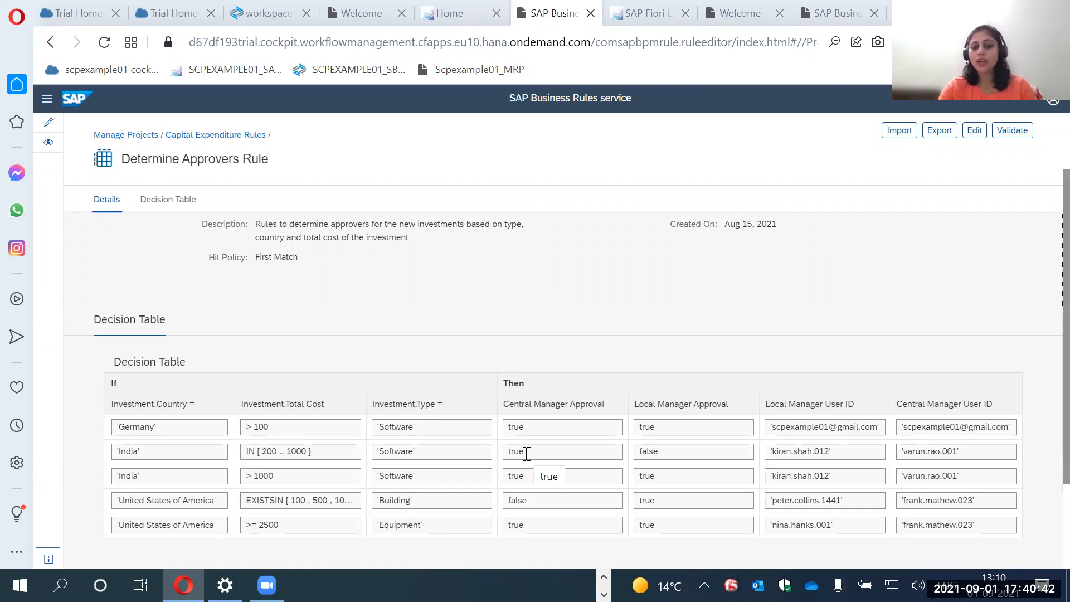
scroll(428, 397, up, 2)
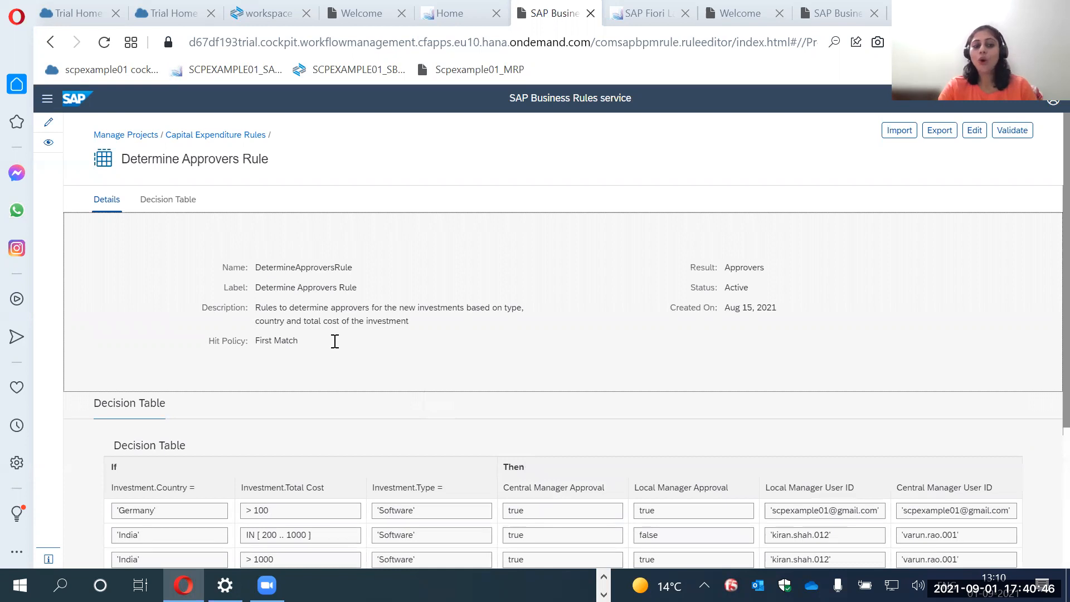
scroll(334, 340, down, 2)
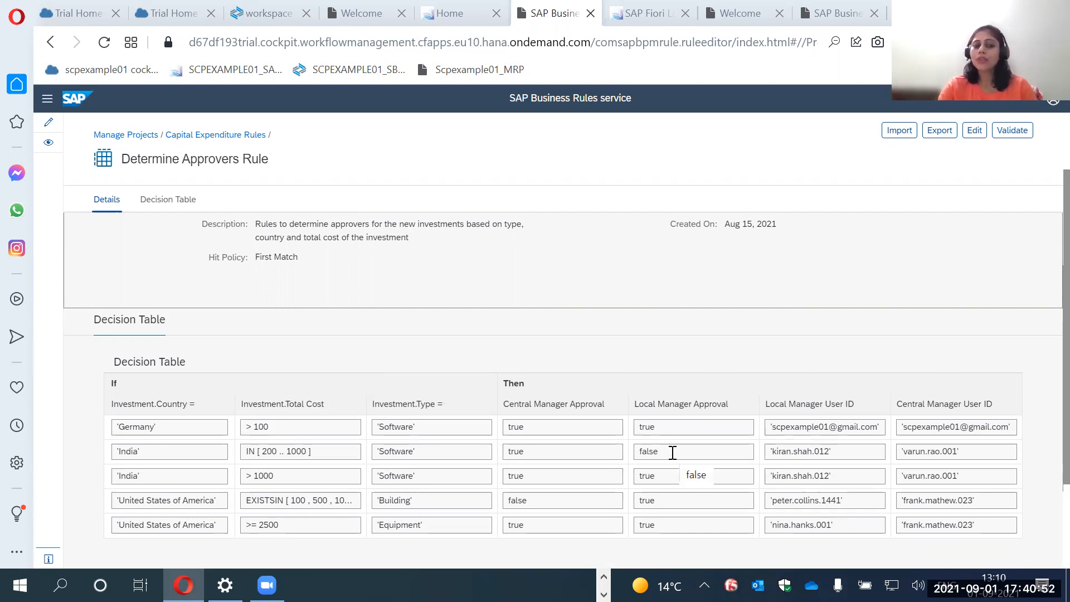
scroll(353, 358, up, 2)
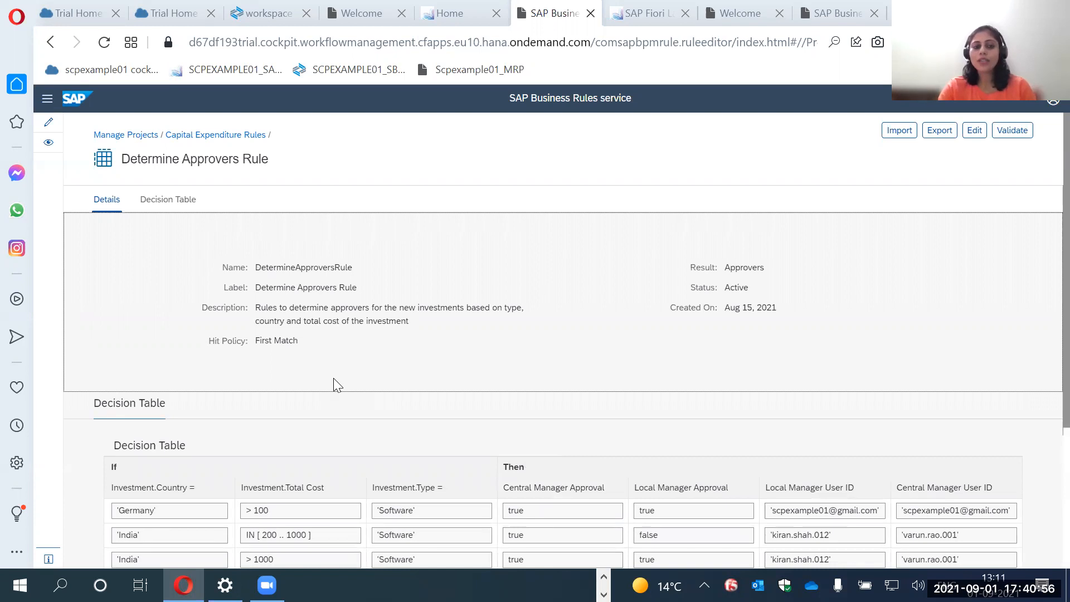
scroll(1044, 184, down, 2)
Put the Determine Approvers Rule in edit mode and insert a new first row in the decision table.
click(973, 134)
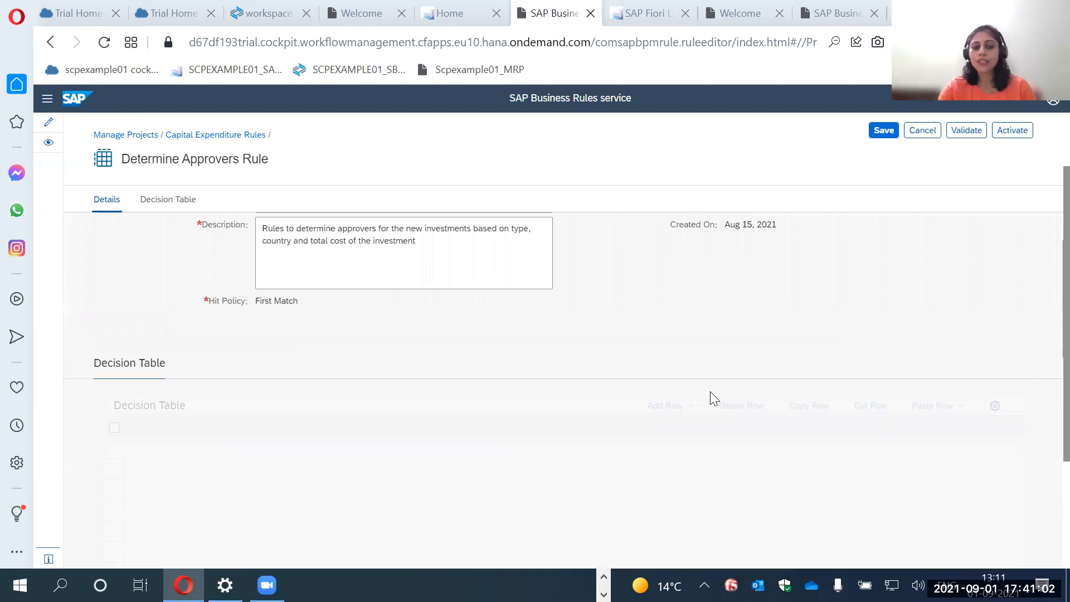
scroll(736, 391, down, 1)
click(677, 348)
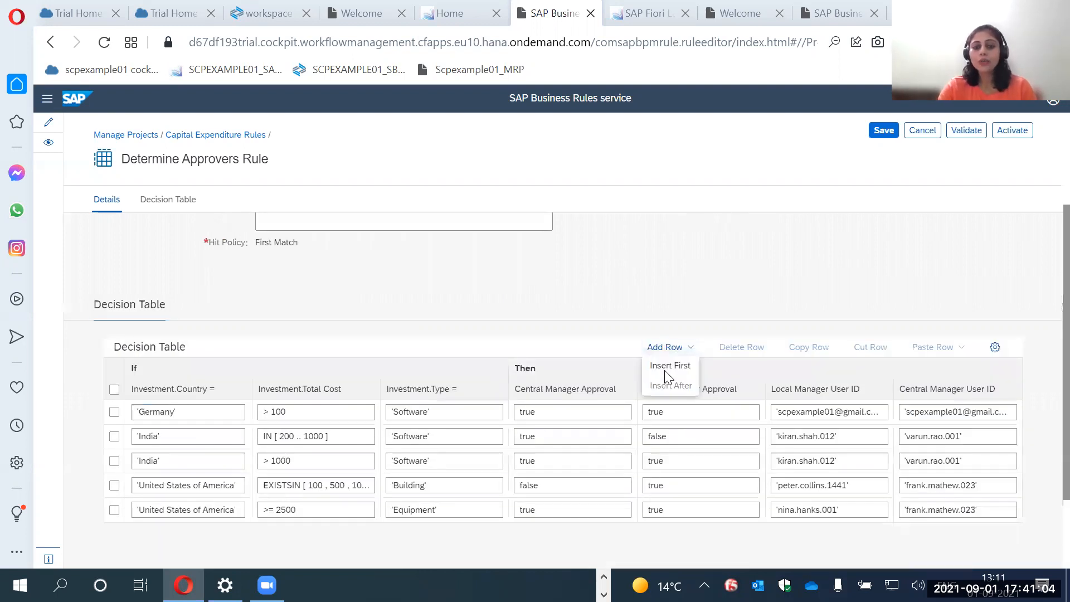
click(664, 367)
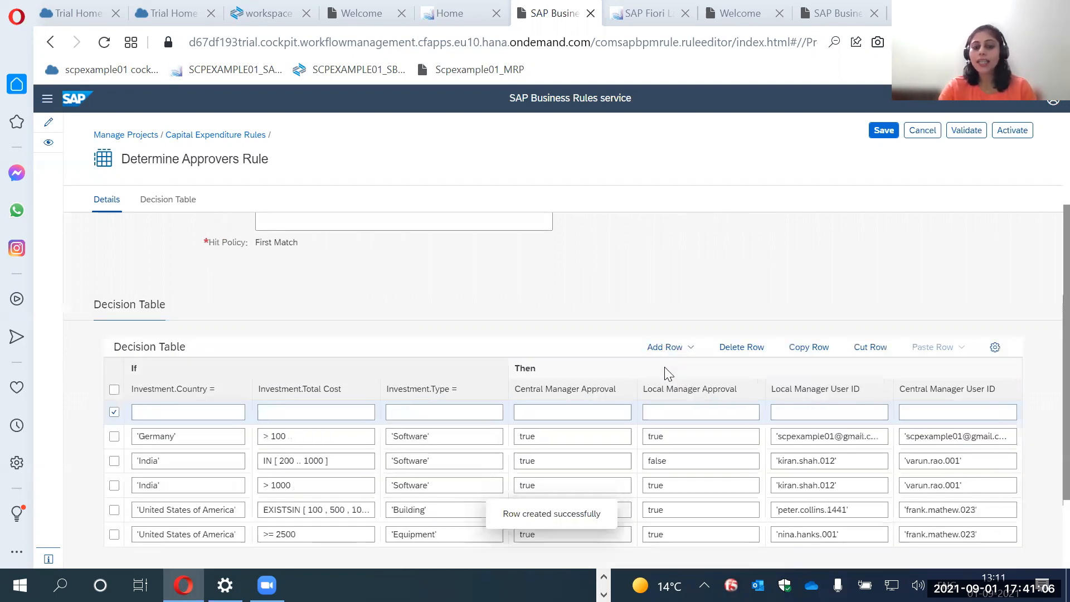
Try to build the new row's Country condition from the Investment vocabulary, and discard all unsaved changes to the rule.
click(206, 413)
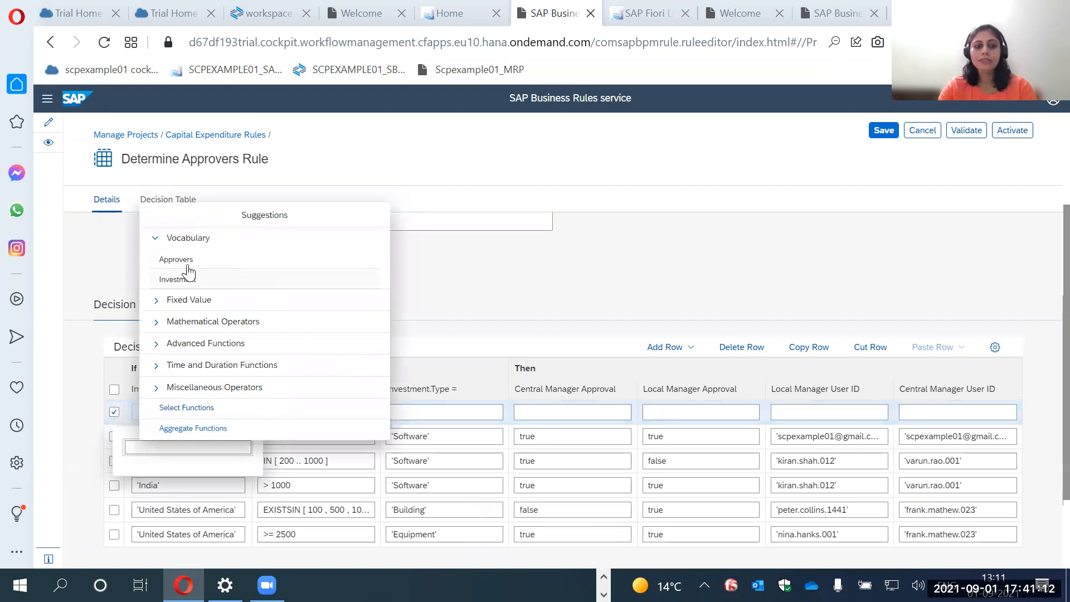
click(197, 283)
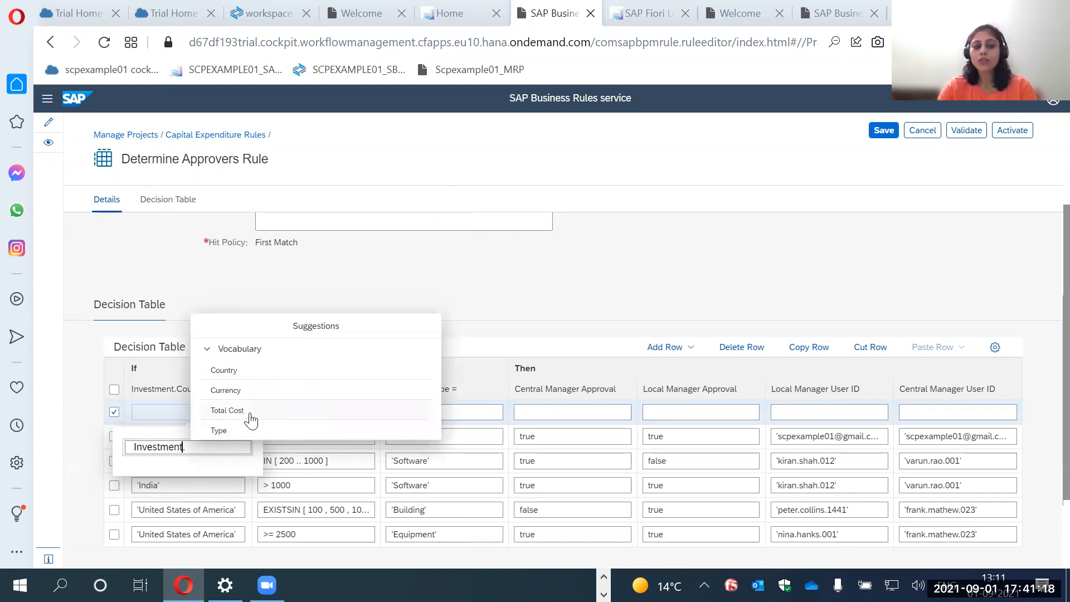
click(496, 276)
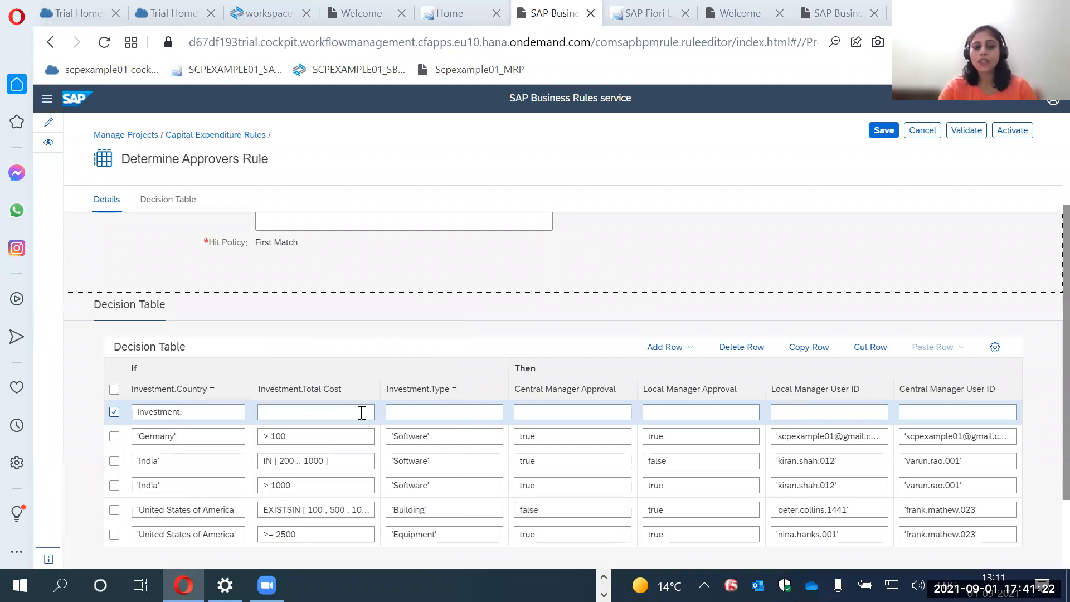
click(921, 131)
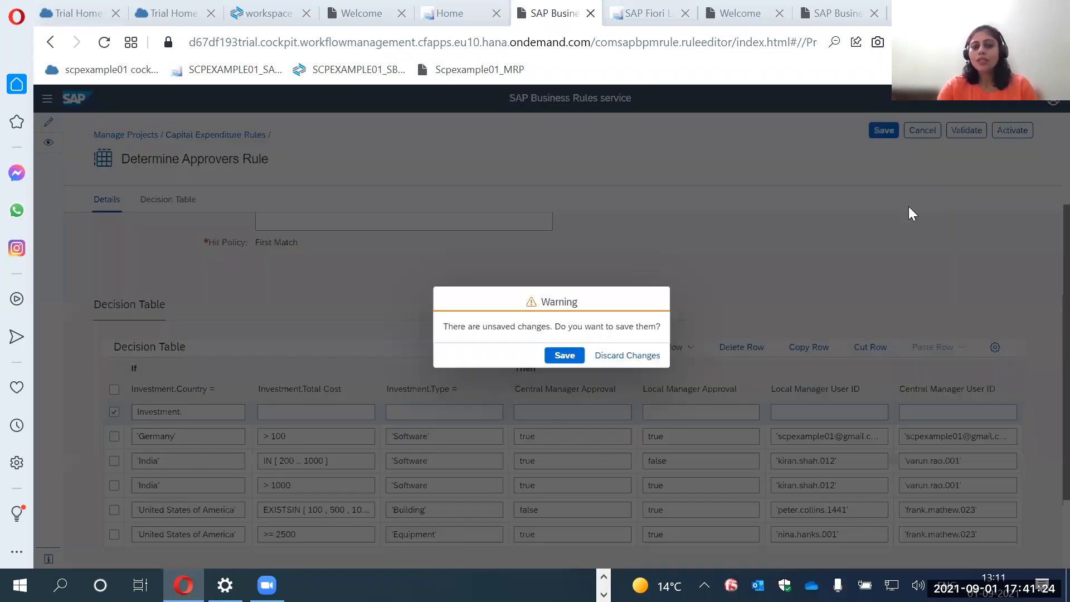
click(624, 356)
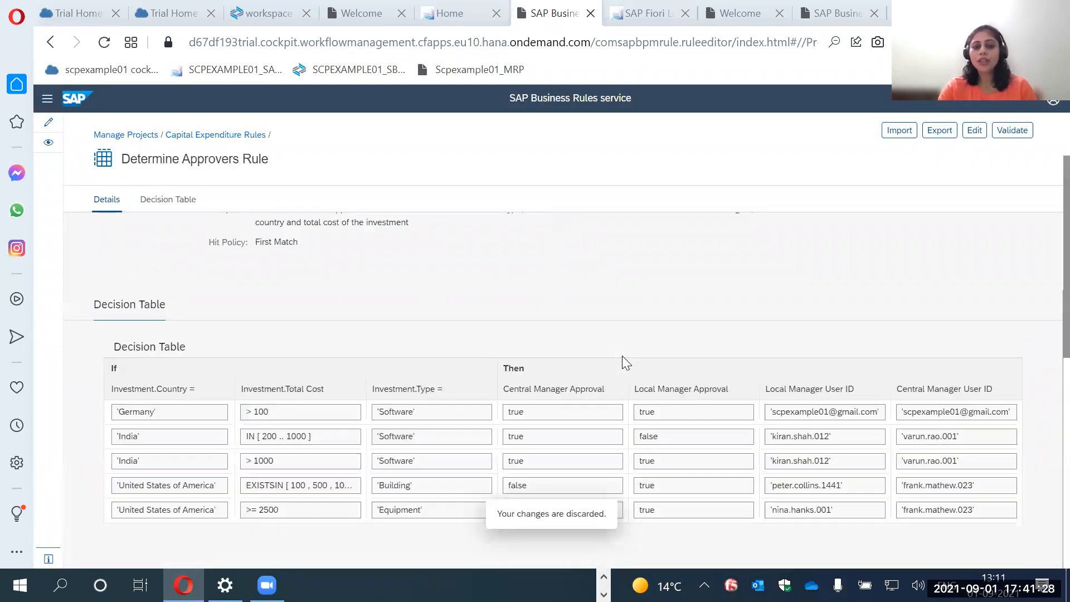
Open DetermineApproversRuleset from the rulesets of the Capital Expenditure Rules project and check which rule service it belongs to.
click(222, 137)
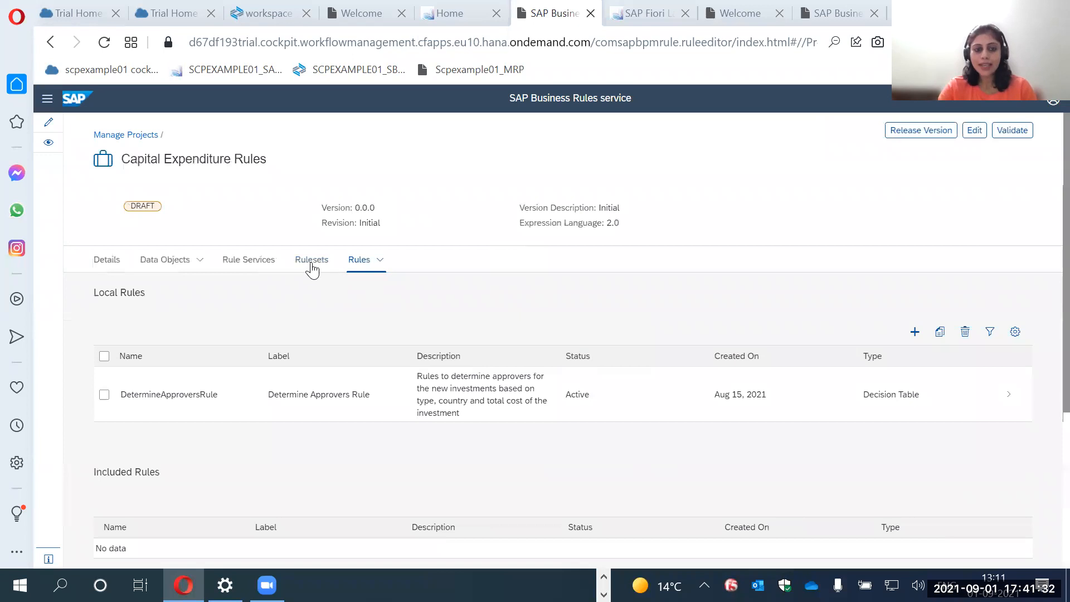
click(311, 267)
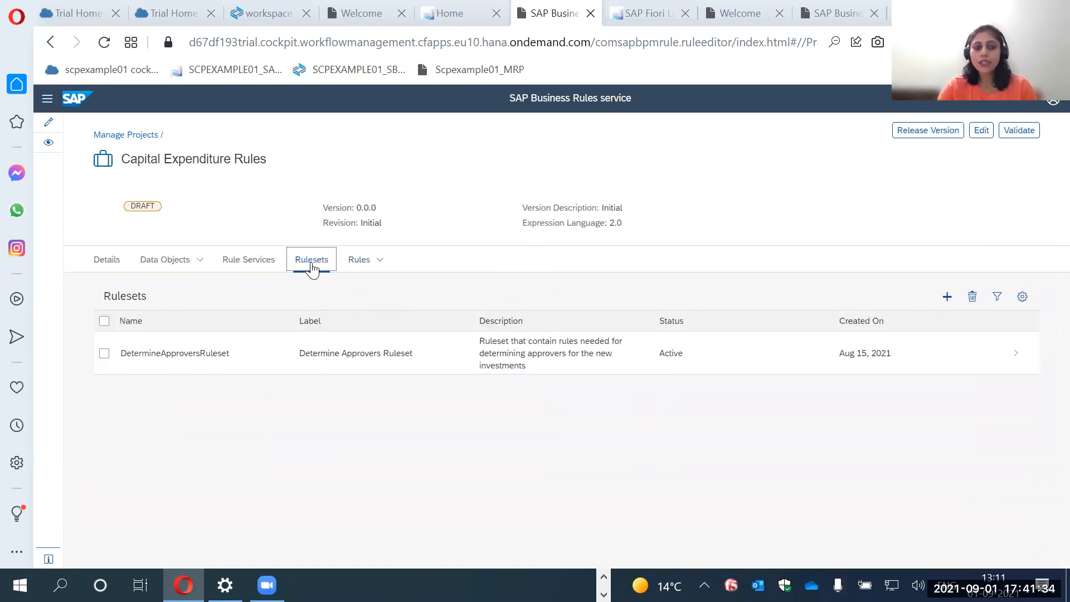
click(355, 370)
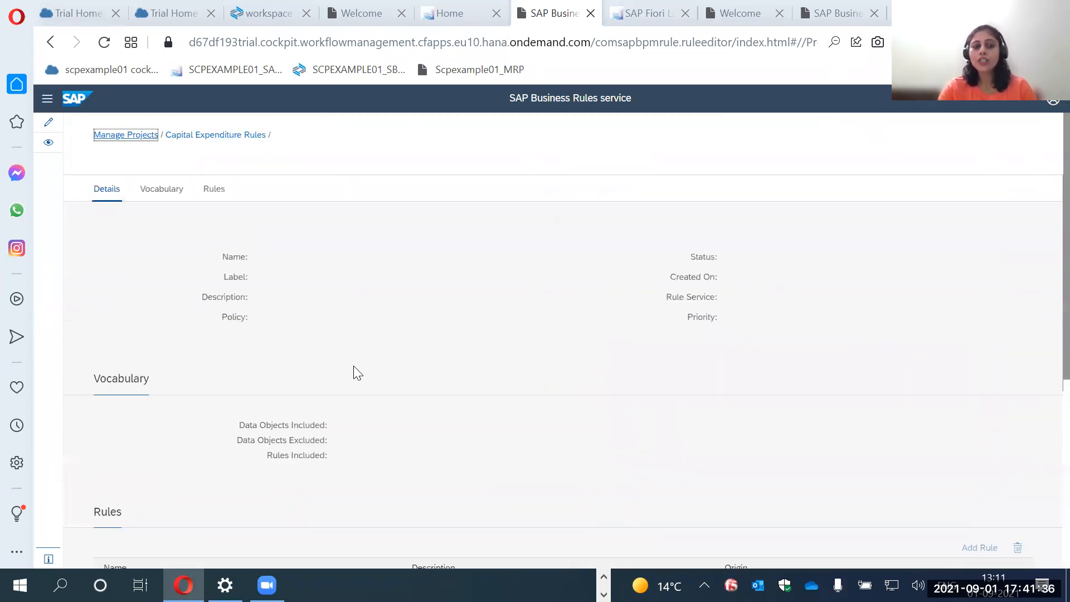
drag(725, 307, 809, 307)
click(796, 324)
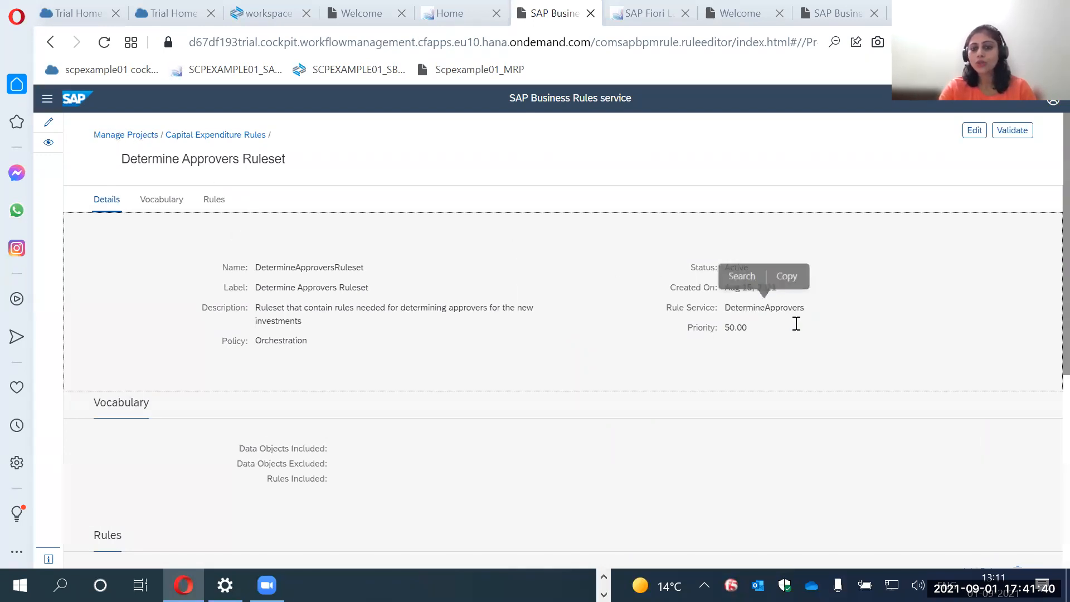
Examine the ruleset's policy together with its vocabulary and the rules it contains.
scroll(583, 359, down, 5)
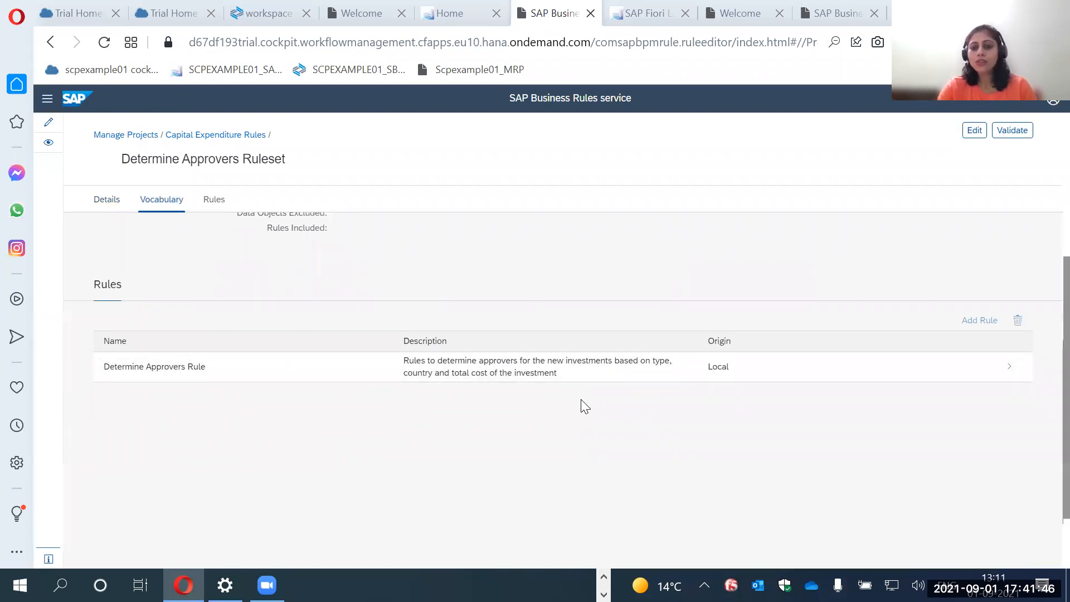
scroll(580, 399, up, 5)
drag(258, 342, 319, 346)
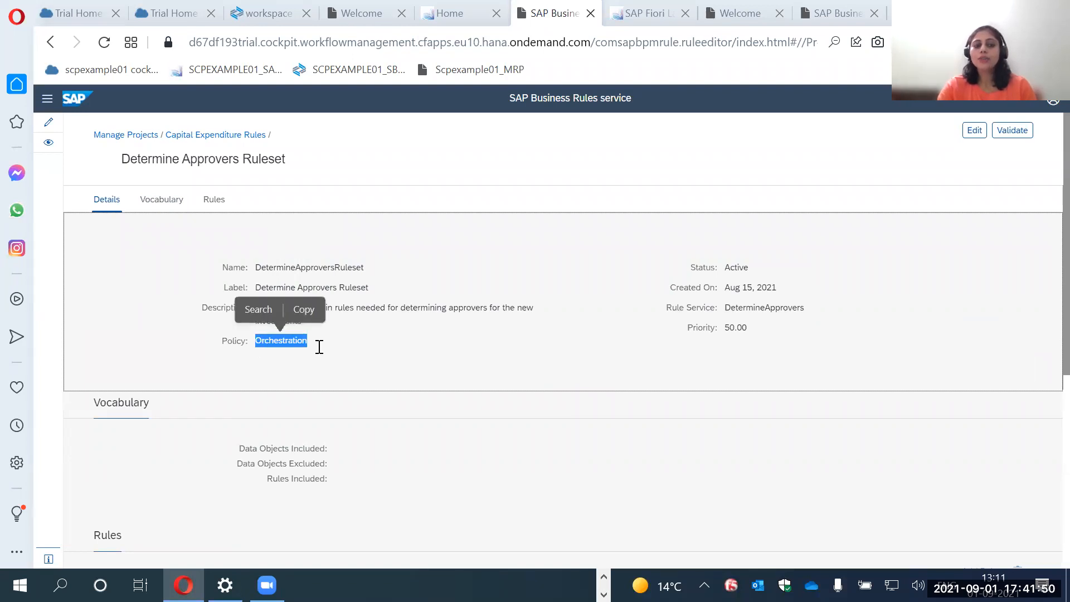
scroll(372, 366, down, 2)
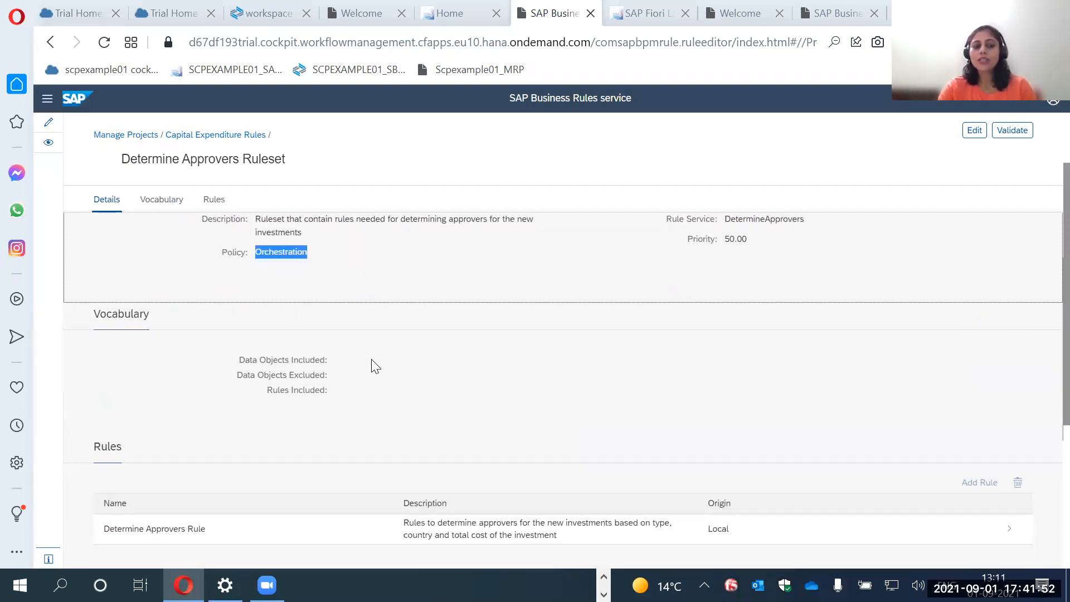
scroll(372, 361, down, 2)
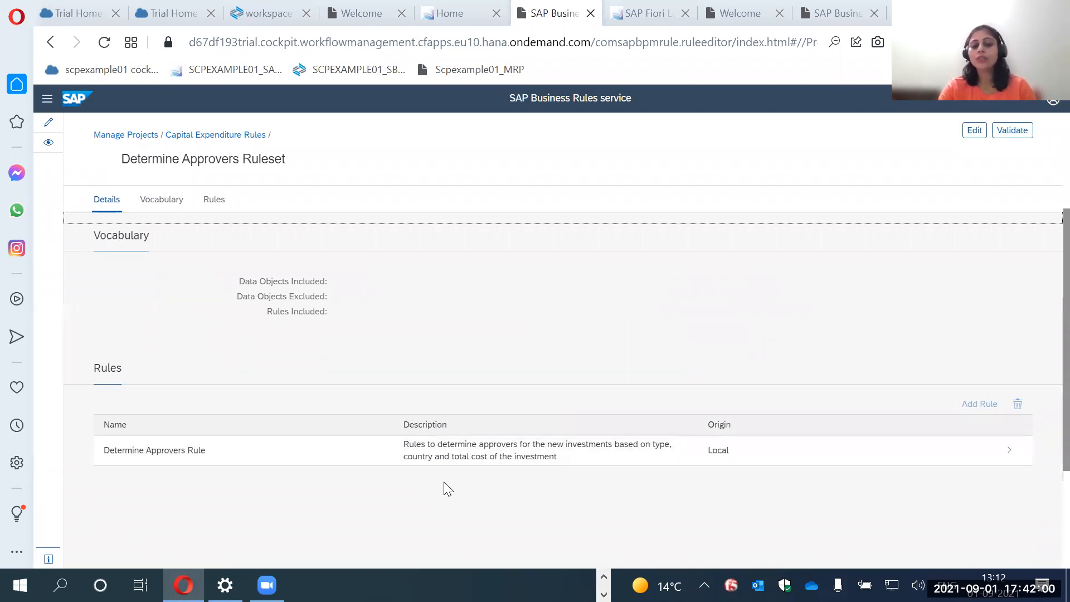
scroll(445, 482, up, 4)
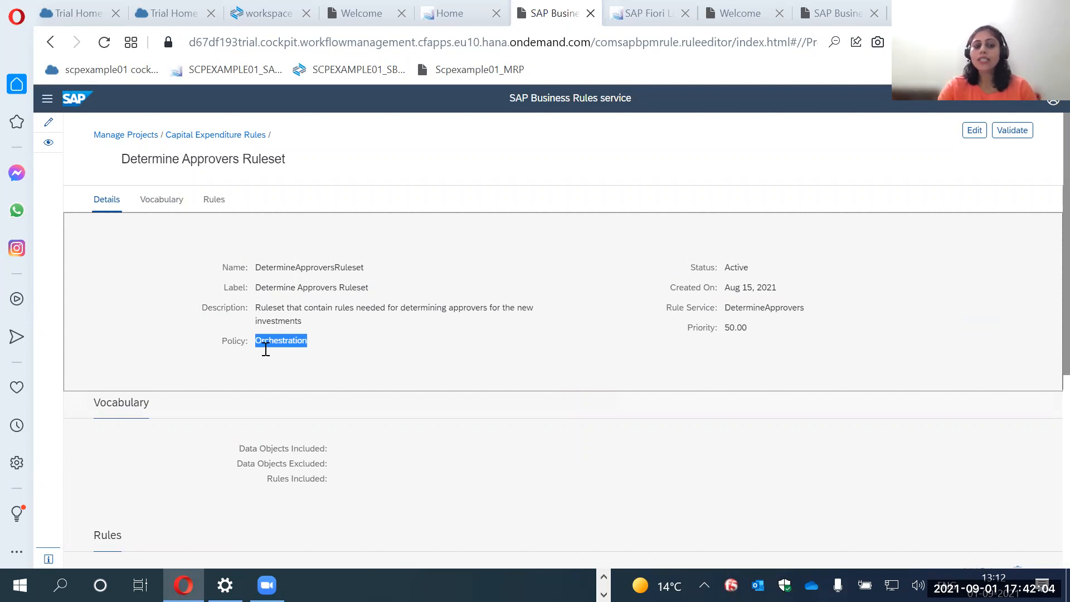
scroll(265, 351, down, 3)
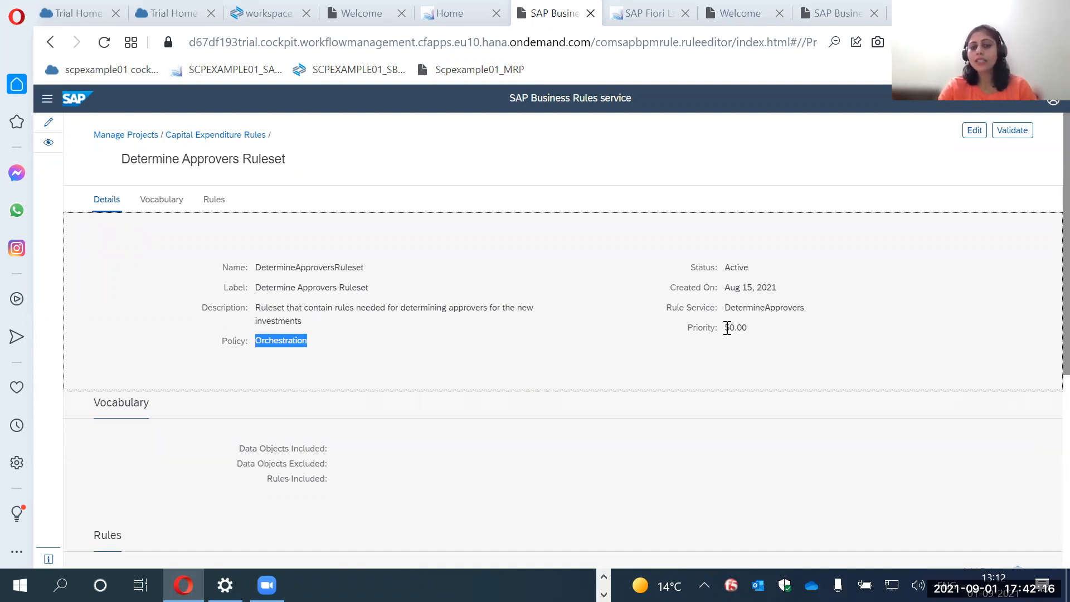
Examine the ruleset's priority setting.
drag(726, 327, 750, 329)
click(750, 361)
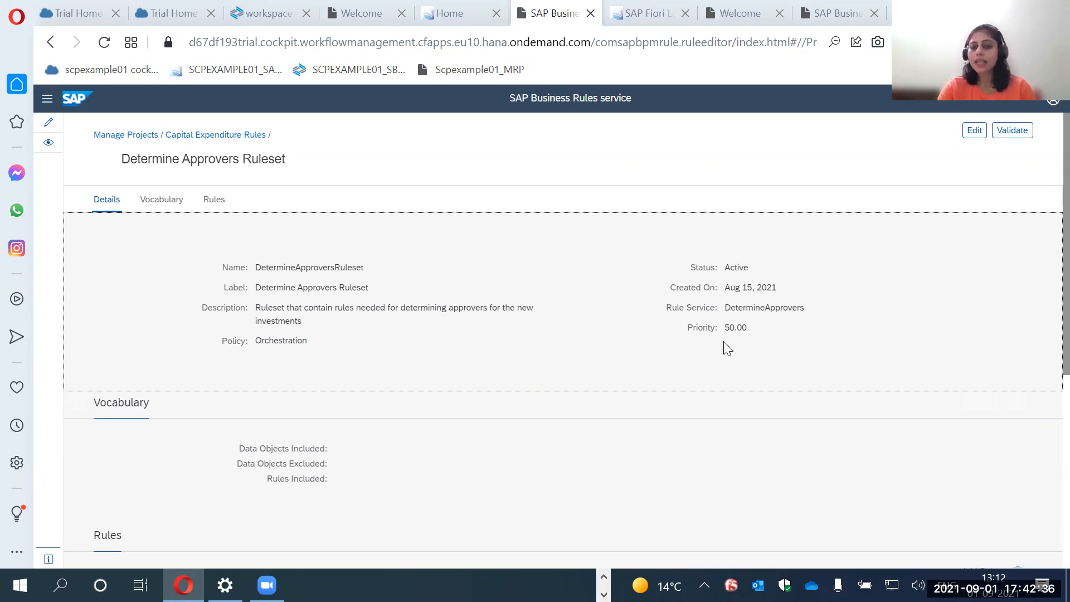
scroll(706, 365, down, 1)
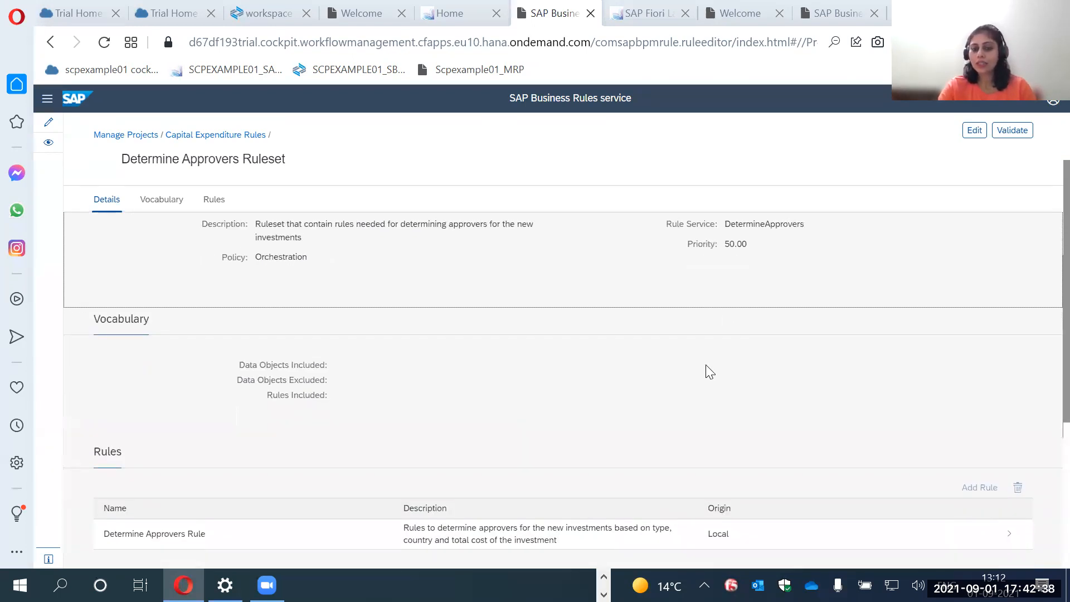
scroll(705, 368, up, 1)
Return to the Capital Expenditure Rules project and review its local rules, data objects and rule services.
click(233, 140)
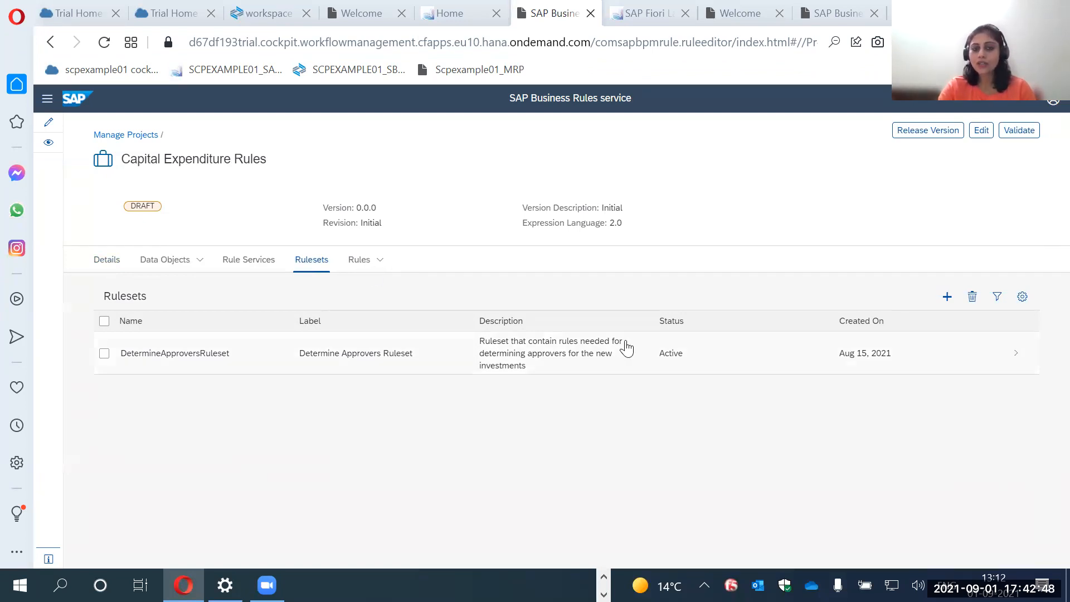
click(358, 262)
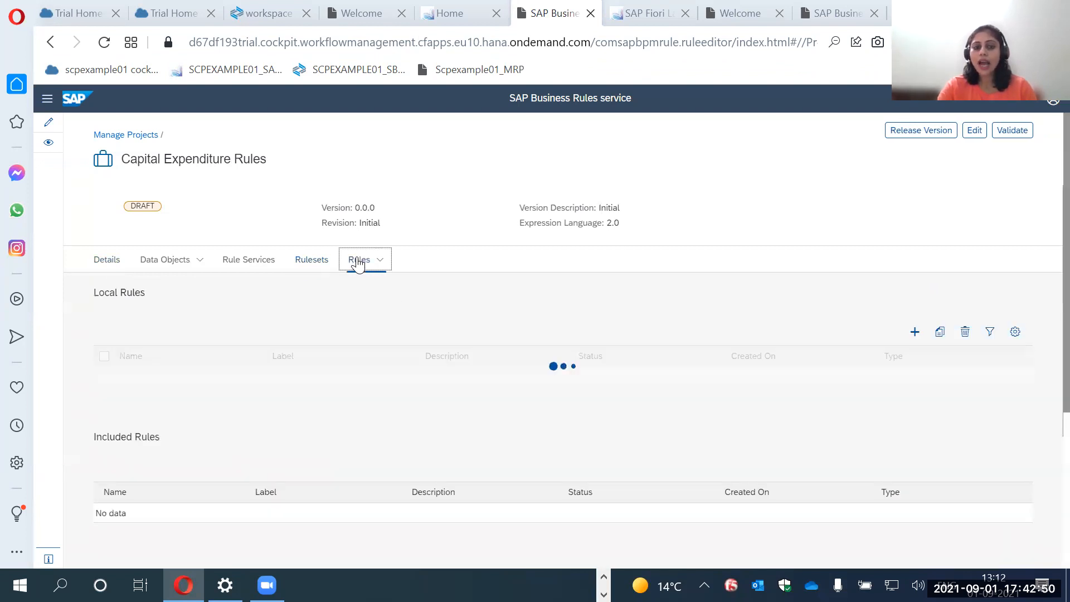
click(237, 265)
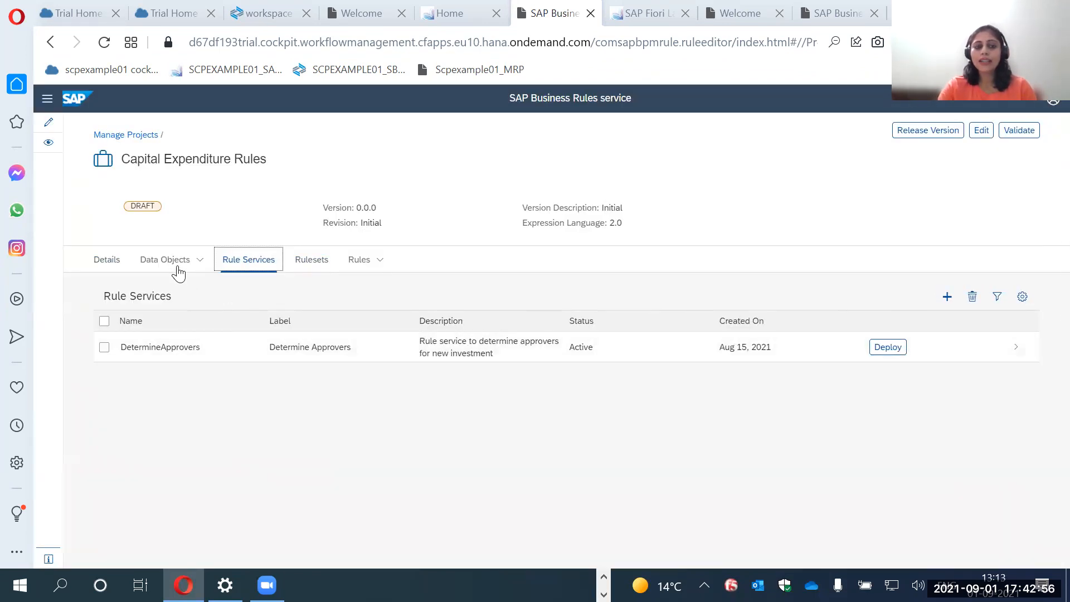
click(179, 269)
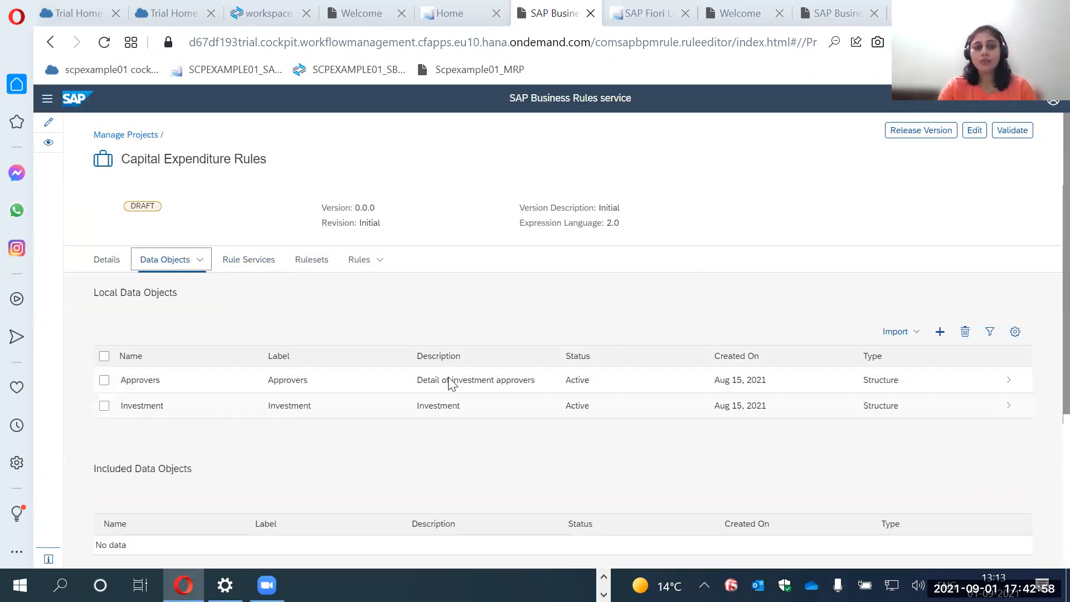
click(244, 264)
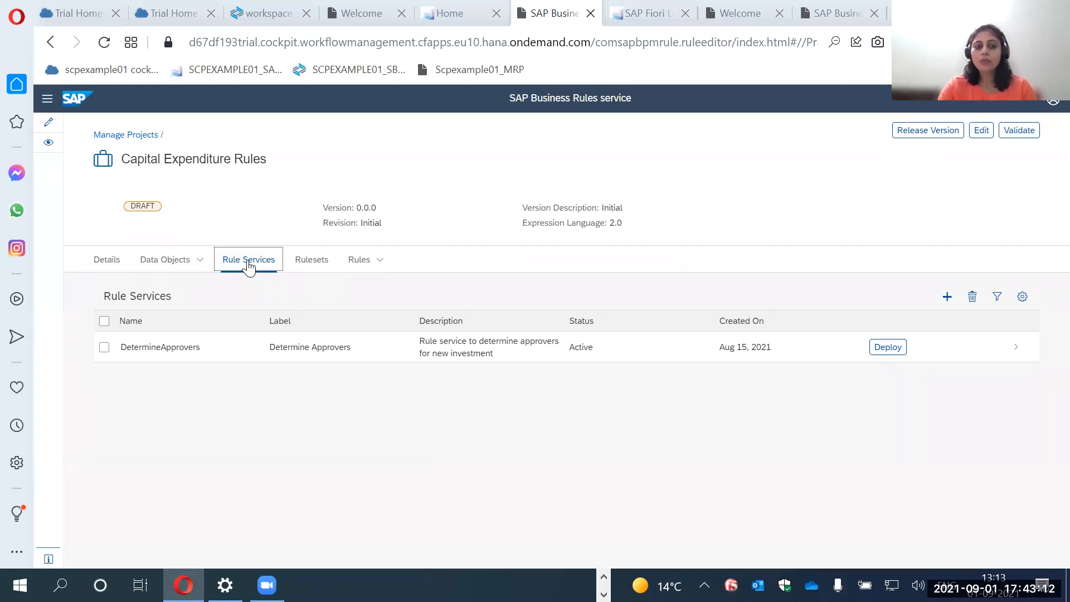
Check the deployment target offered for the DetermineApprovers rule service against the project's System setting, without deploying the service.
click(891, 348)
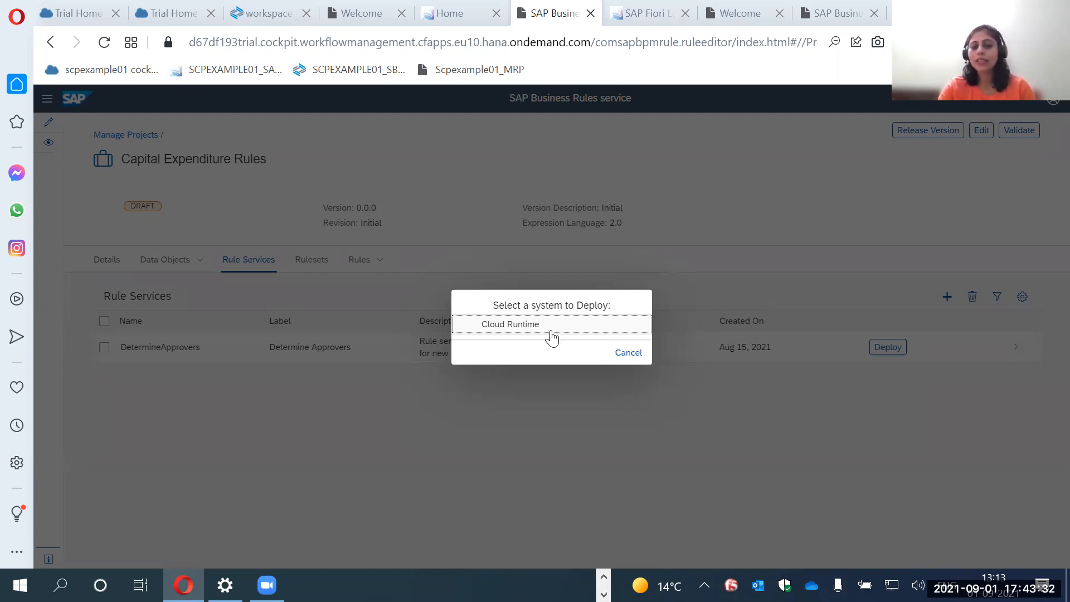
click(630, 354)
click(112, 269)
drag(263, 411, 327, 406)
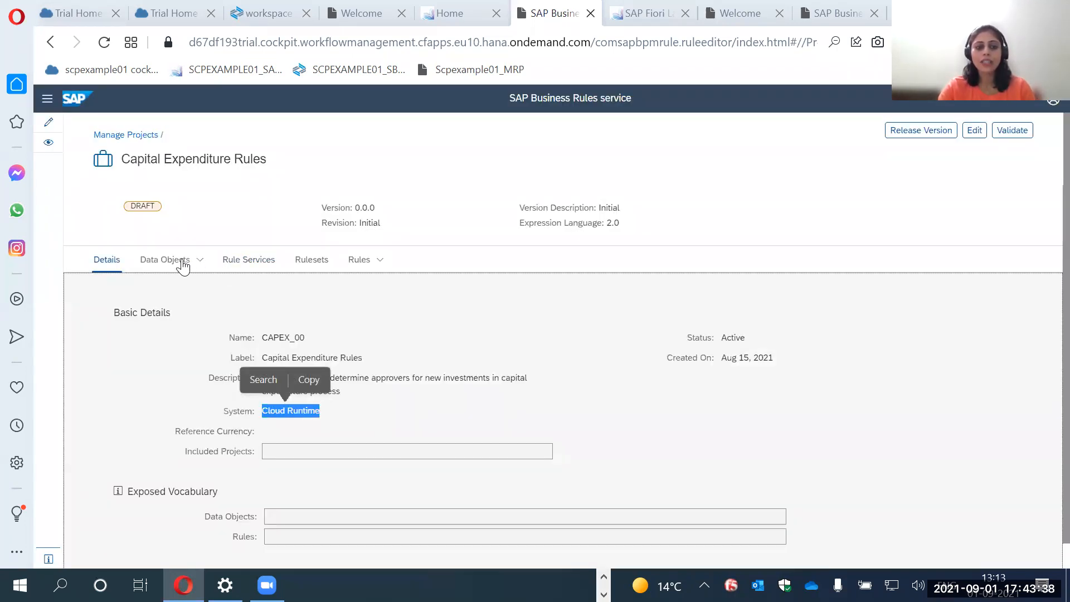
click(247, 263)
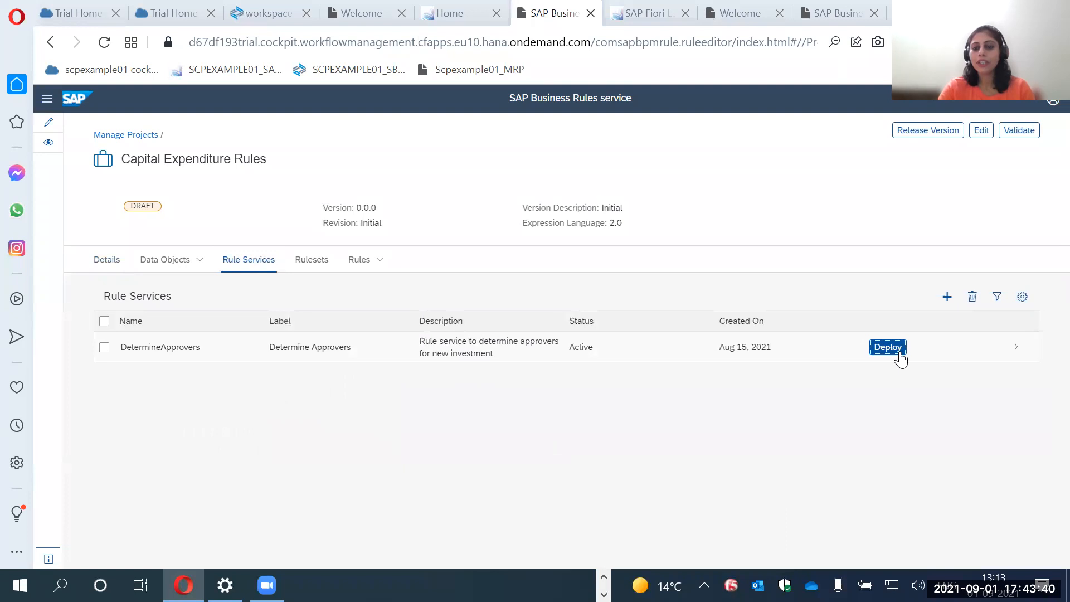
click(888, 348)
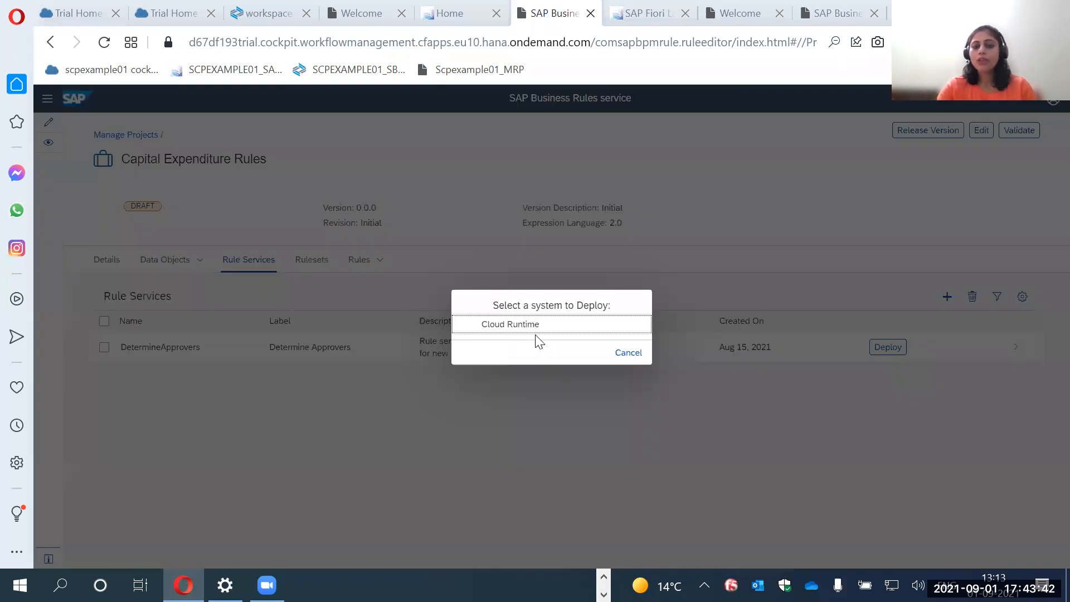
click(628, 352)
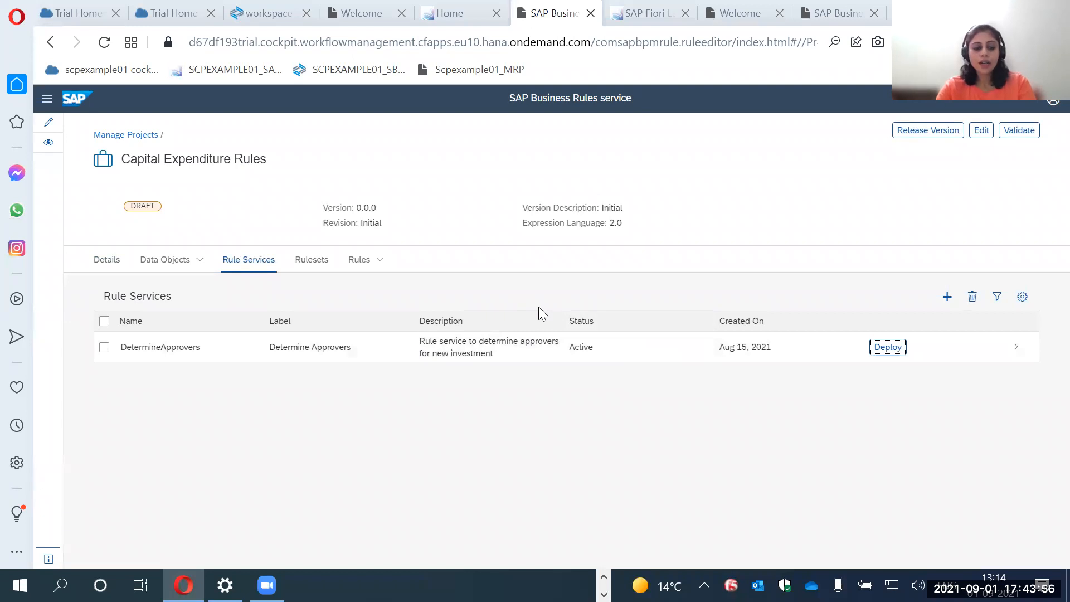
key(ctrl+Tab)
key(ctrl+Tab)
key(ctrl+Tab)
key(ctrl+Tab)
key(ctrl+Tab)
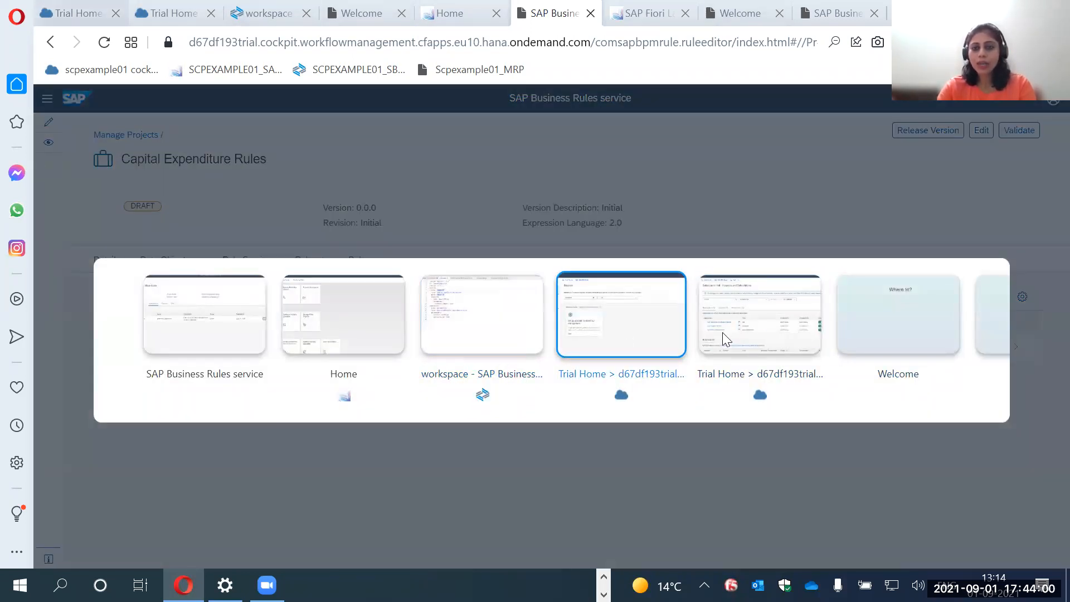
key(ctrl+Tab)
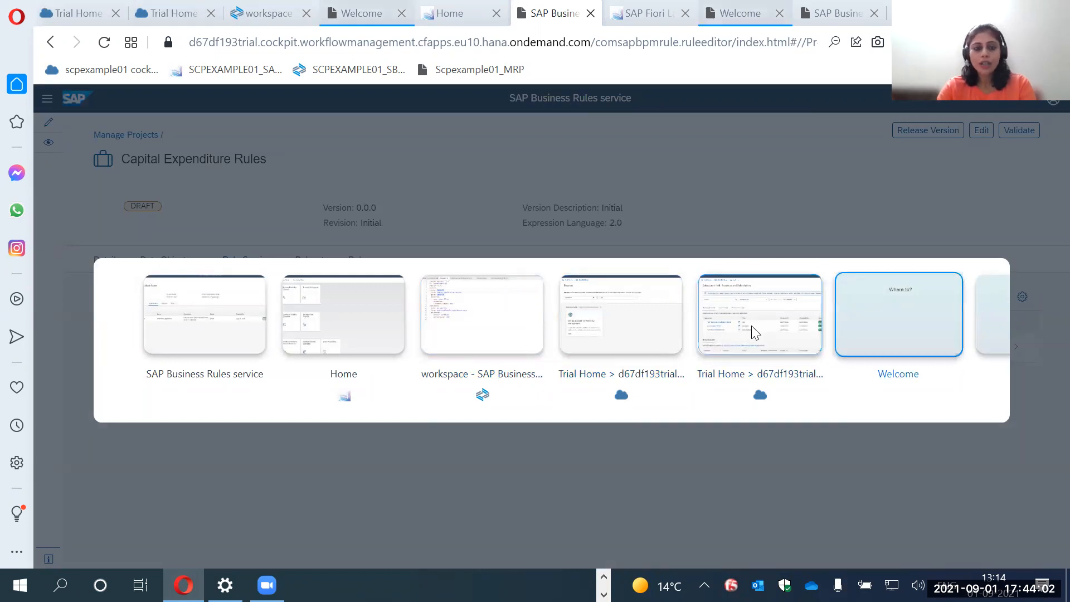
key(ctrl+Tab)
key(ctrl+Tab)
key(ctrl+Tab)
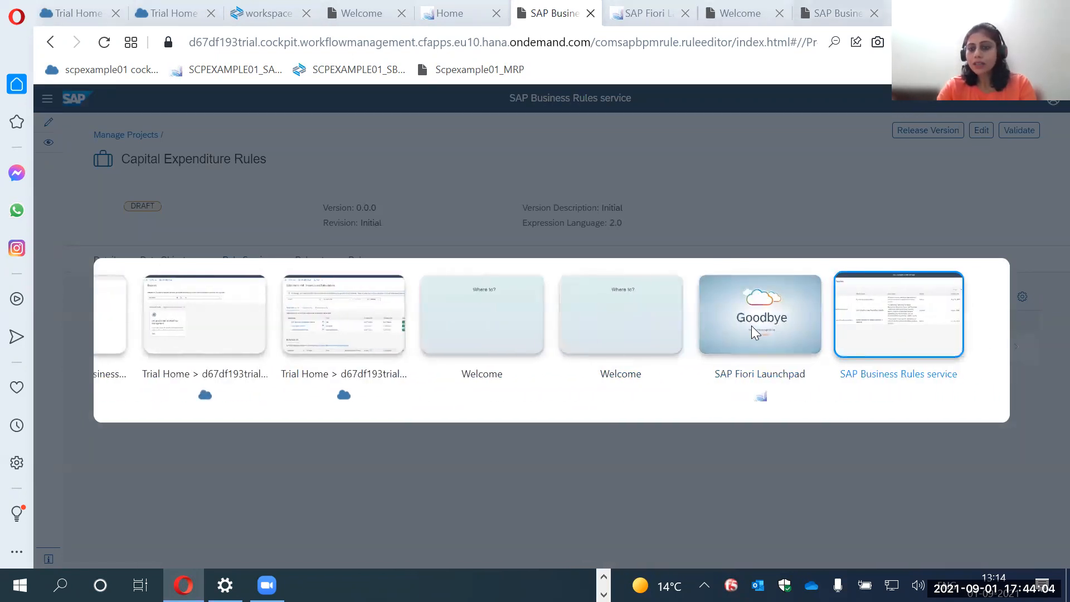
click(800, 327)
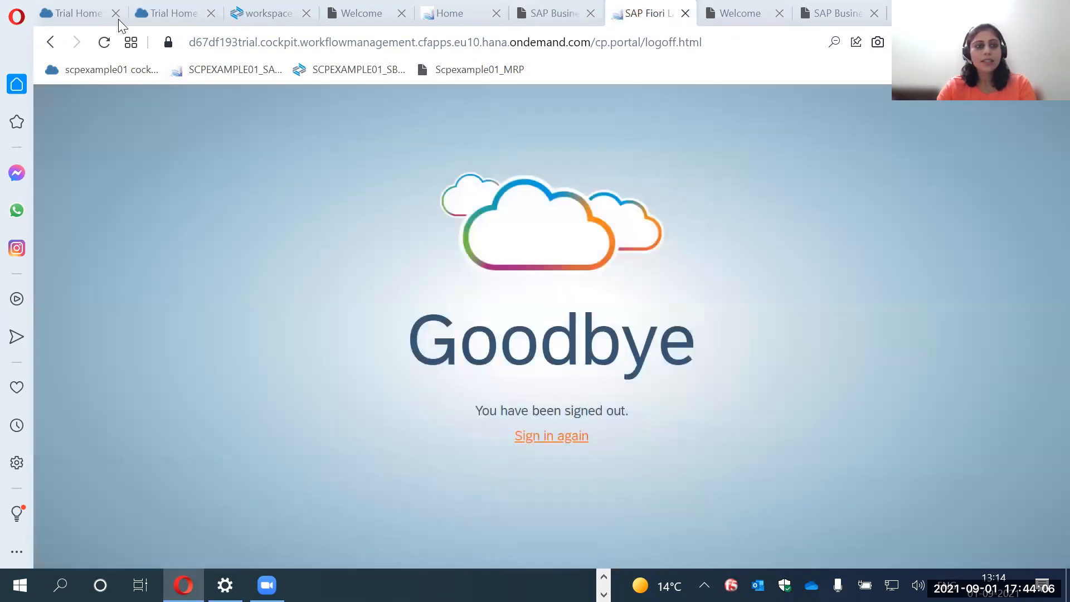
Switch to SAP Discovery Center in Chrome and review the business rules cards on the capital expenditures mission's project board.
key(alt+Tab)
scroll(406, 417, down, 2)
scroll(590, 407, down, 3)
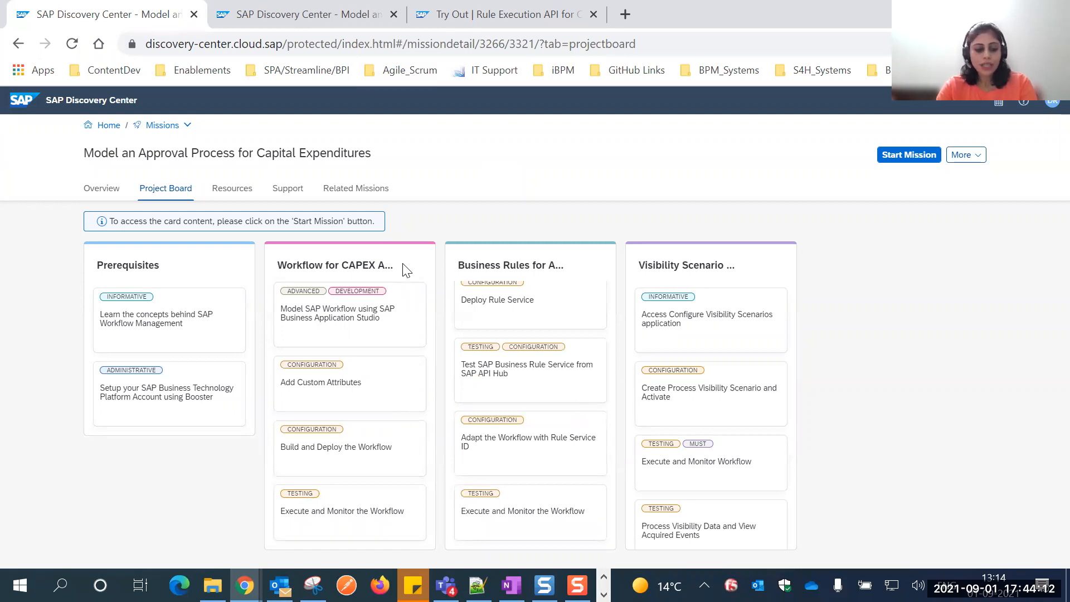
Switch to the Rule Execution API for Cloud Foundry try-out page and examine the request body for /v2/workingset-rule-services.
key(ctrl+Tab)
key(ctrl+Tab)
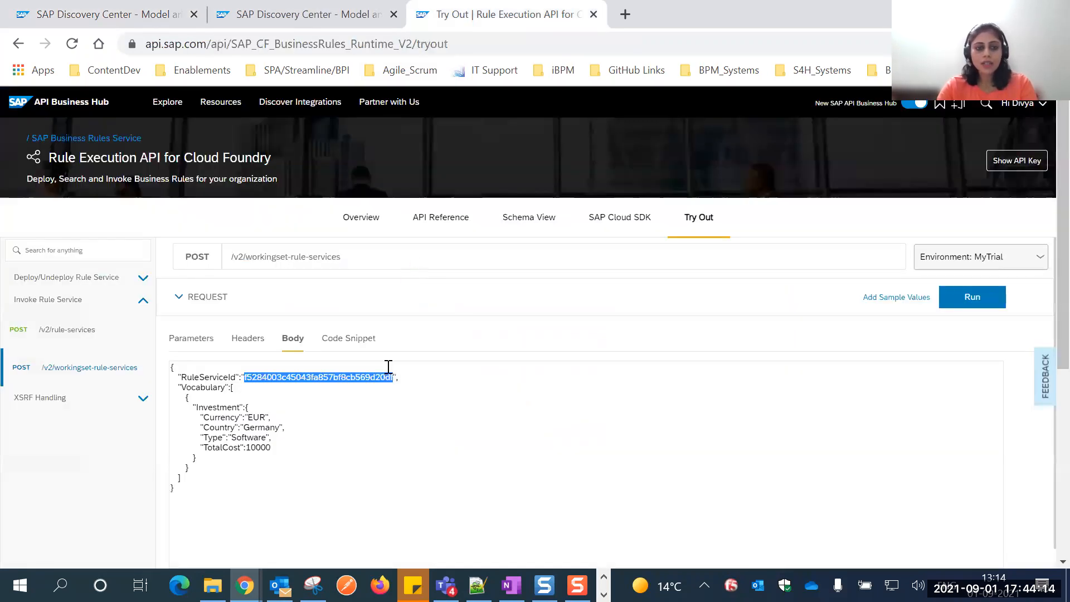
scroll(481, 320, down, 3)
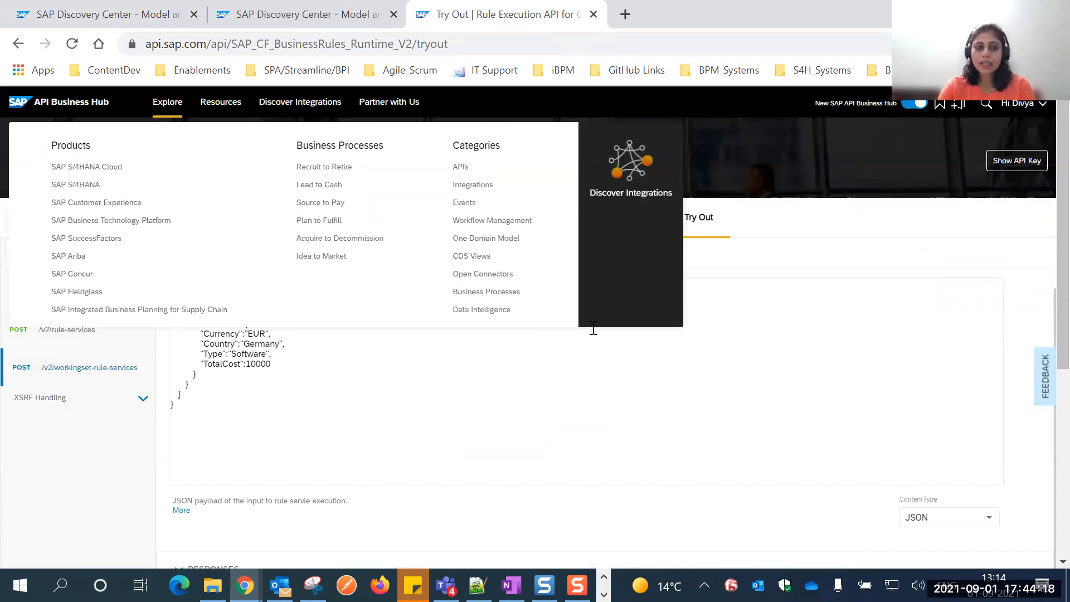
scroll(296, 377, up, 2)
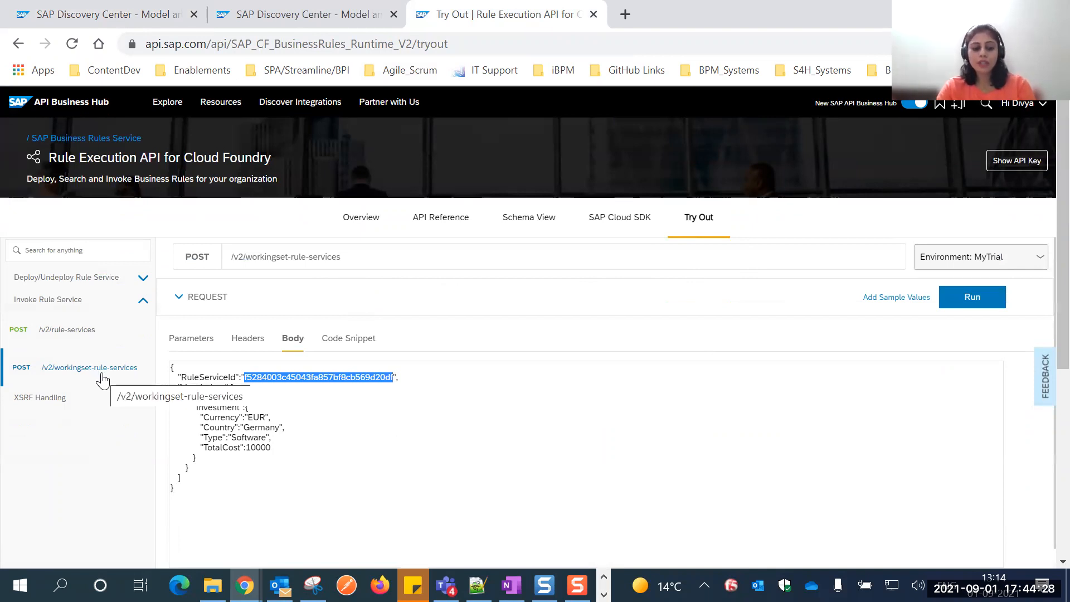
Review the RuleServiceId and Investment vocabulary in the request body, glancing at the Discovery Center mission's project board in between.
key(ctrl+1)
key(ctrl+2)
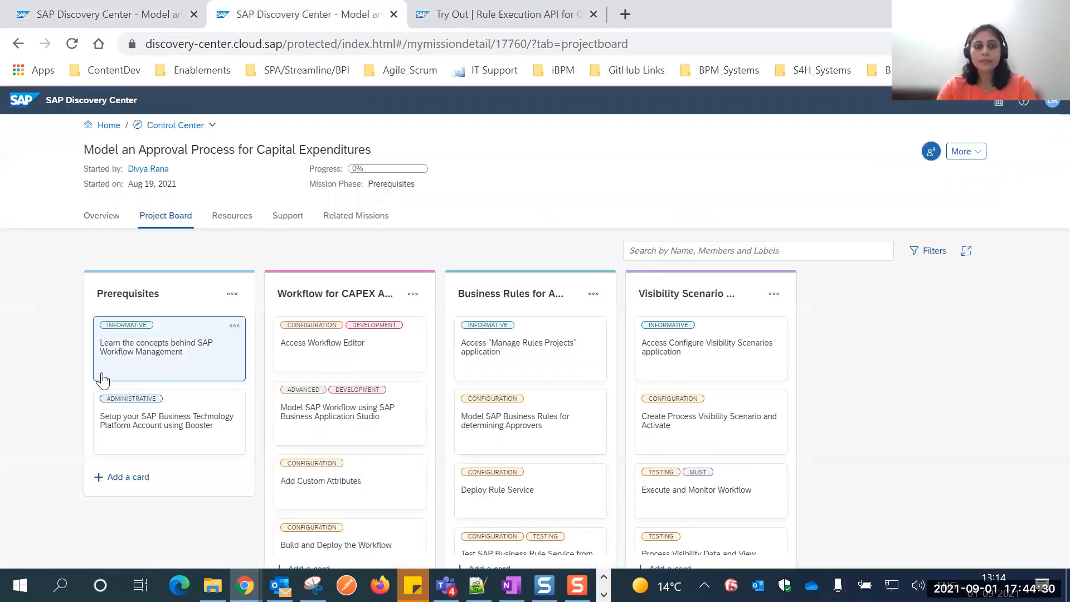
key(ctrl+3)
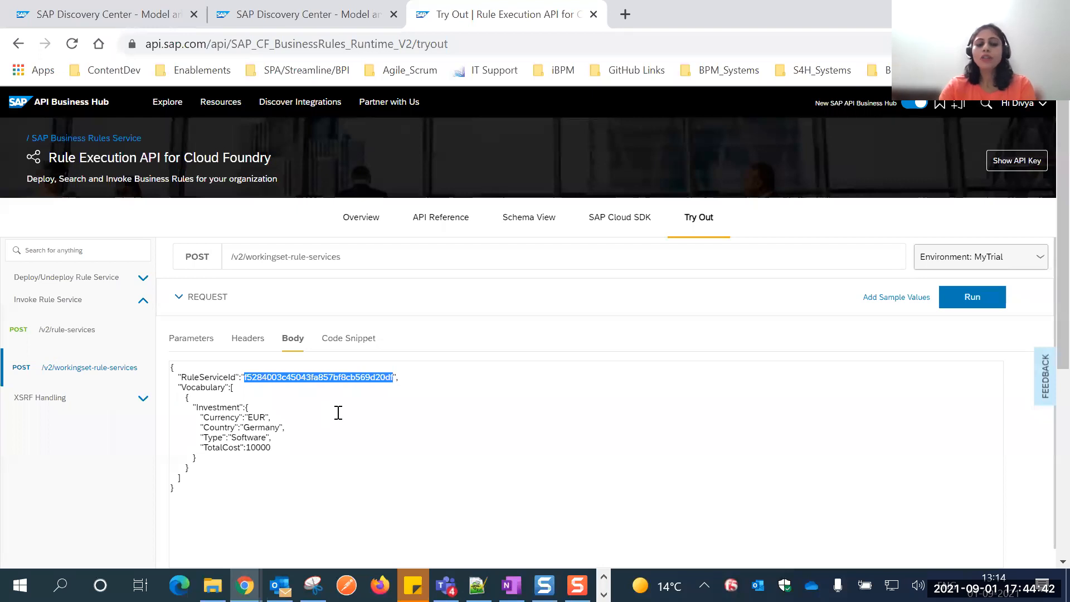
scroll(338, 412, down, 1)
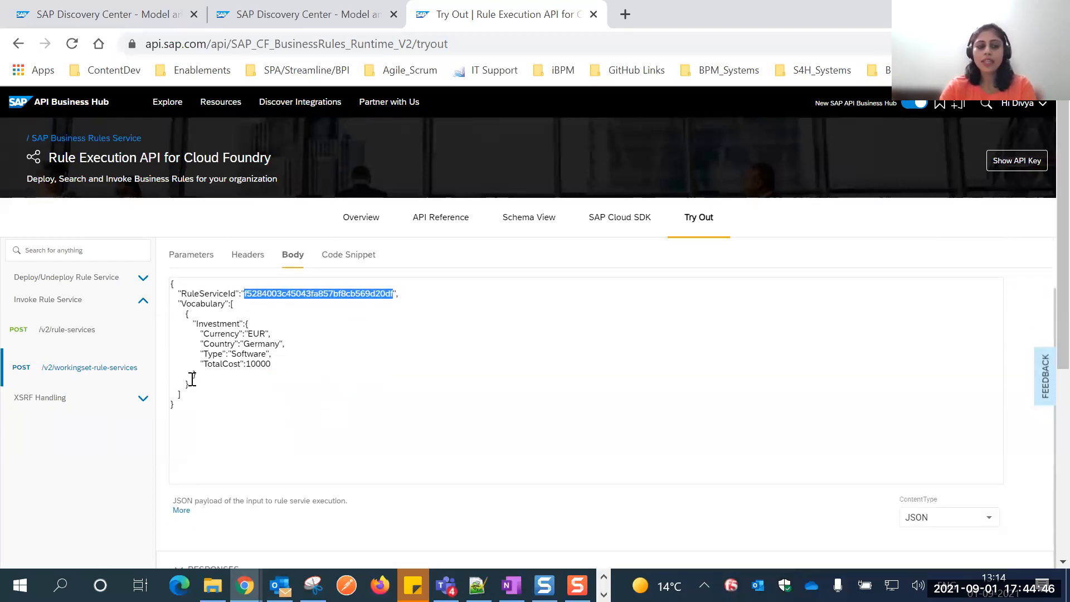
scroll(192, 379, up, 1)
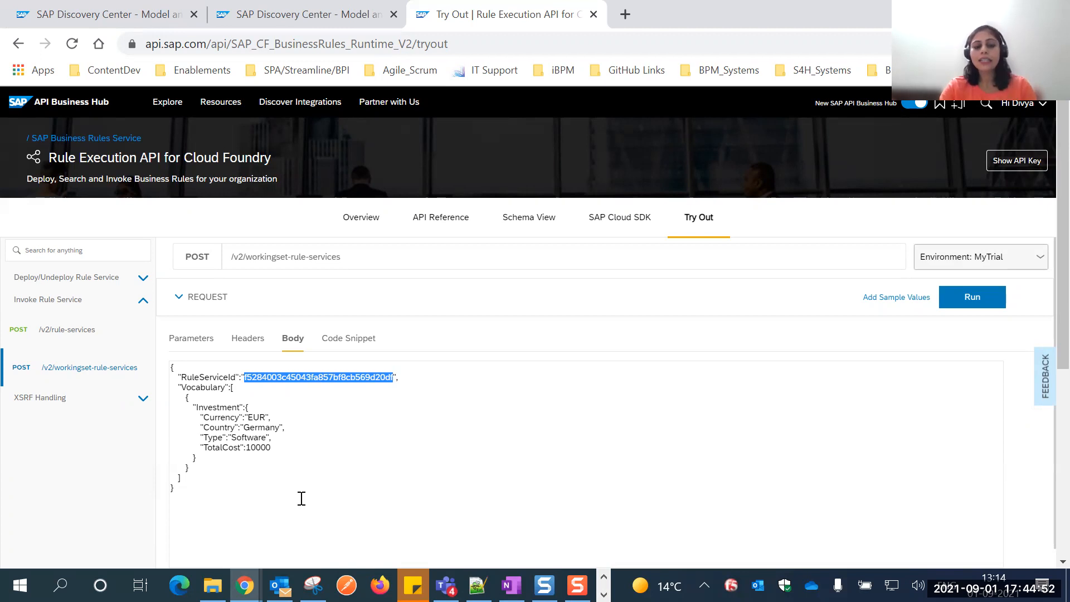
scroll(296, 435, down, 1)
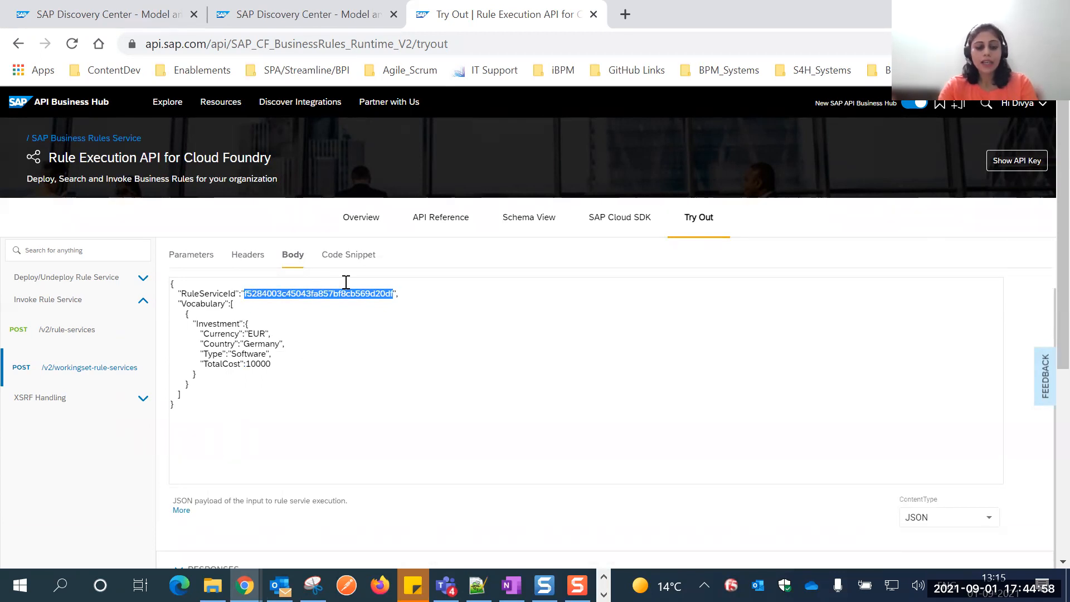
key(ctrl+Tab)
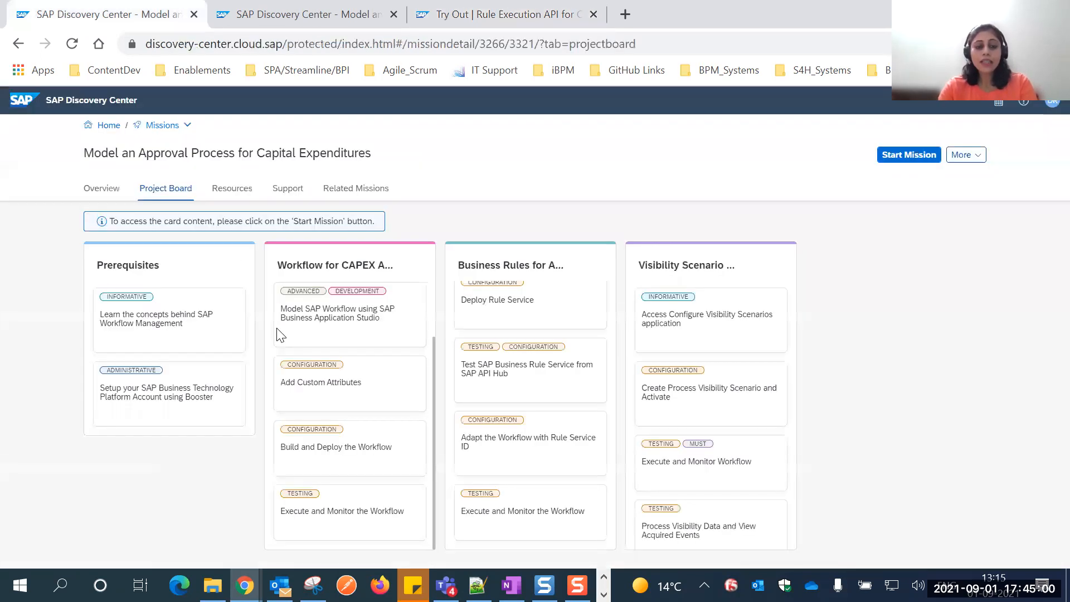
key(ctrl+Tab)
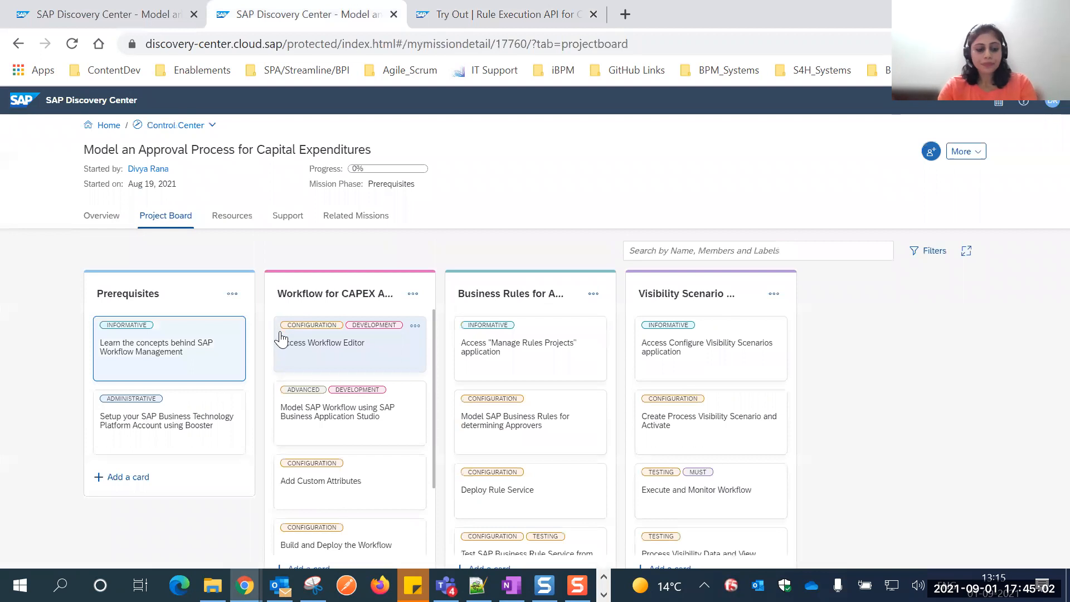
key(ctrl+Tab)
key(ctrl+Tab)
key(ctrl+Tab)
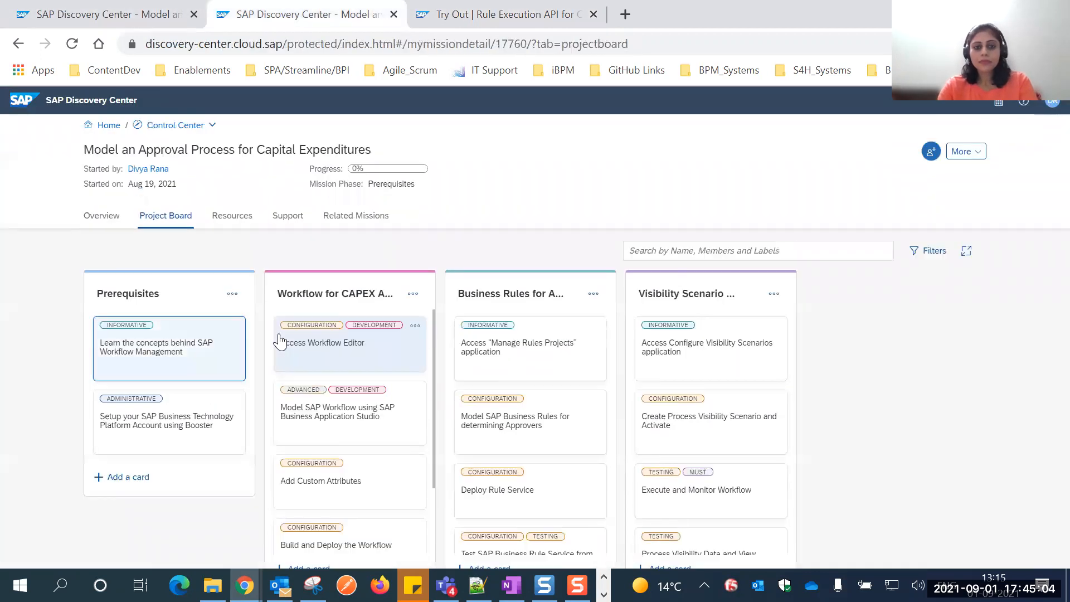
key(ctrl+Tab)
key(ctrl+Tab)
key(ctrl+Tab)
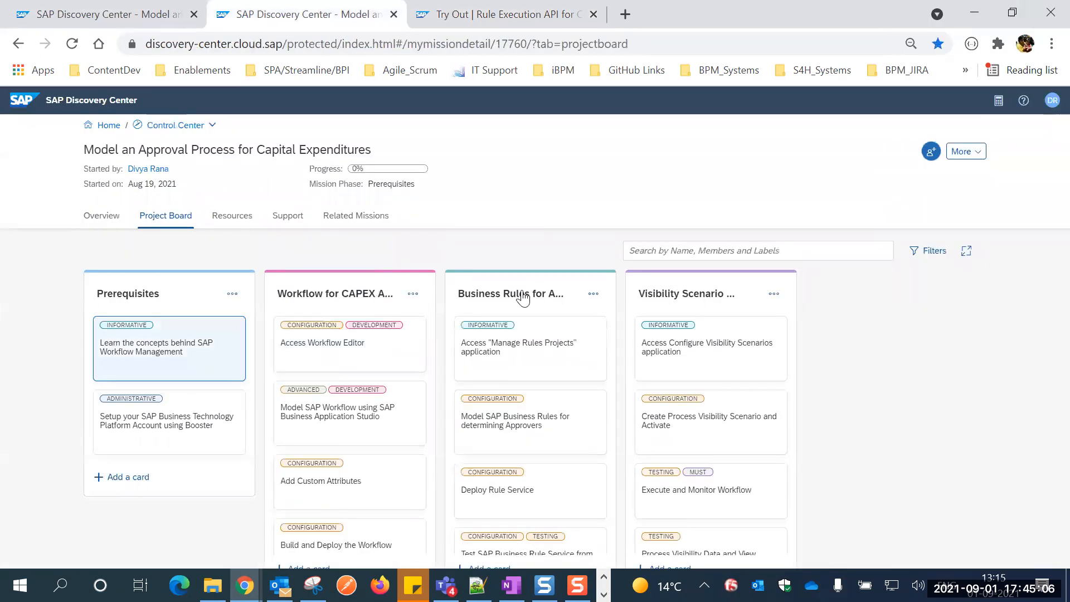
key(ctrl+Tab)
scroll(405, 324, down, 3)
scroll(405, 324, up, 3)
Switch to the signed-out Workflow Management site in Opera and sign in again to reach its home page.
key(alt+Tab)
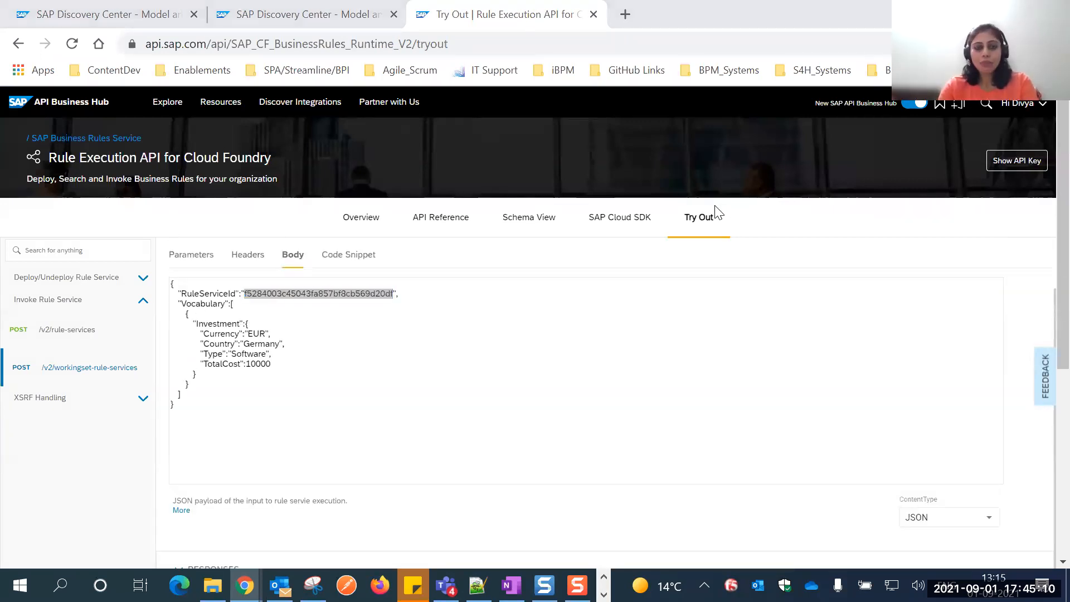
key(alt+Tab)
click(394, 196)
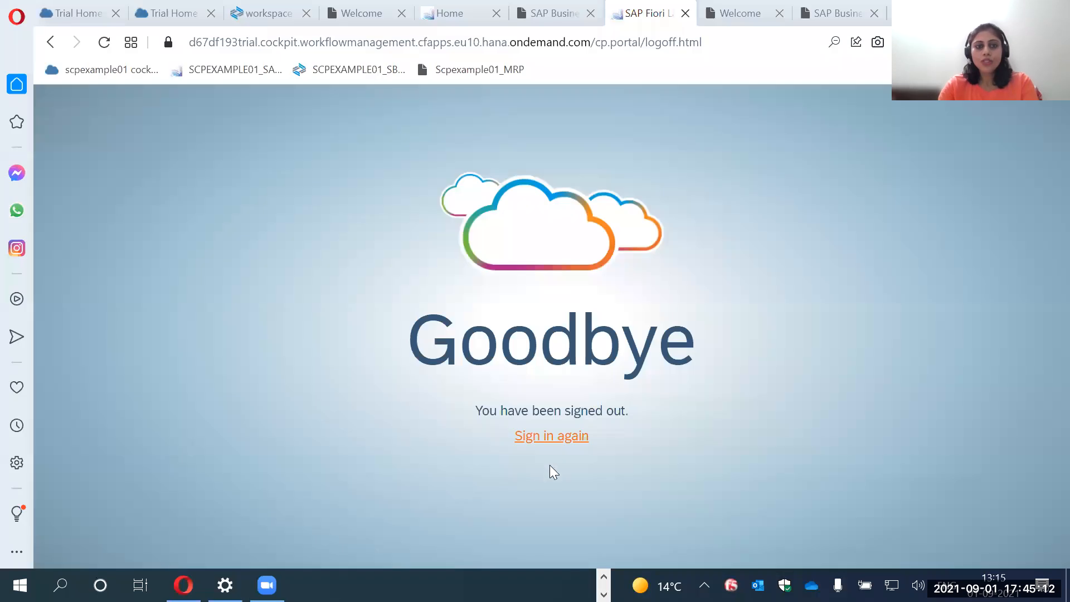
click(549, 440)
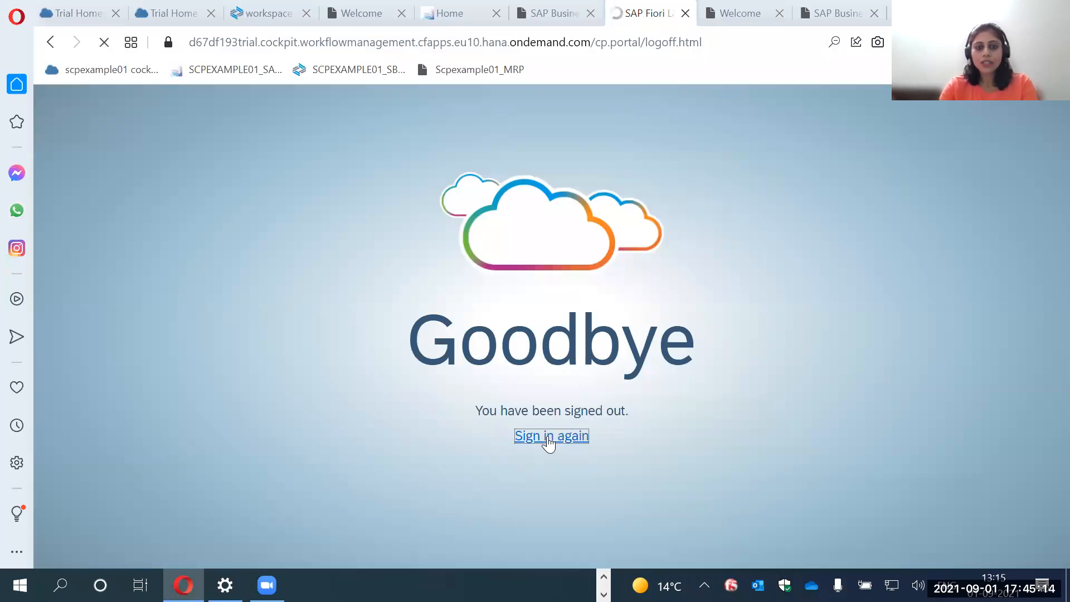
key(alt+Tab)
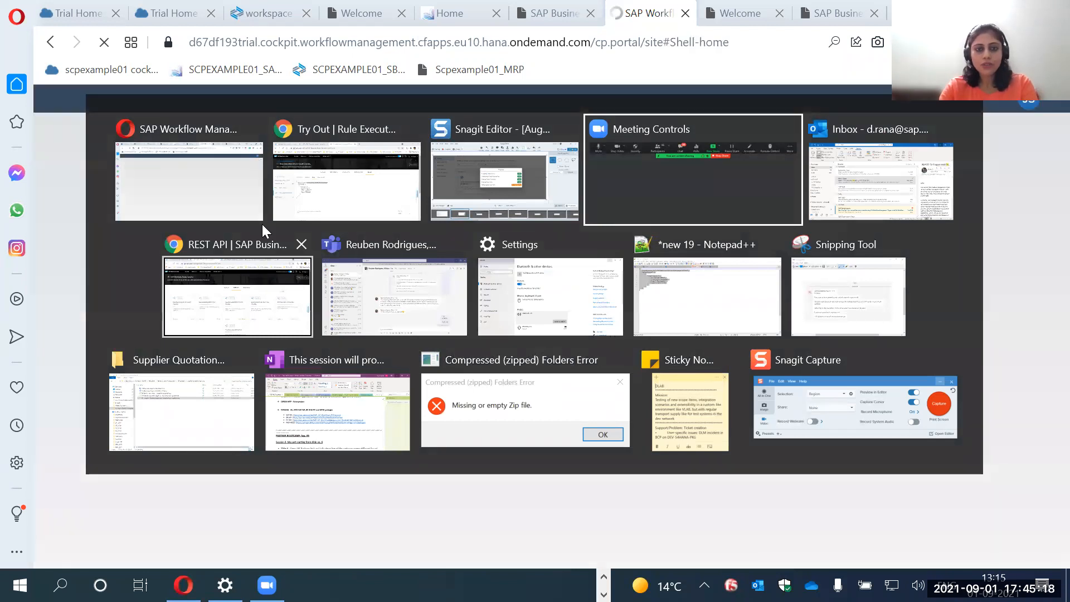
click(231, 182)
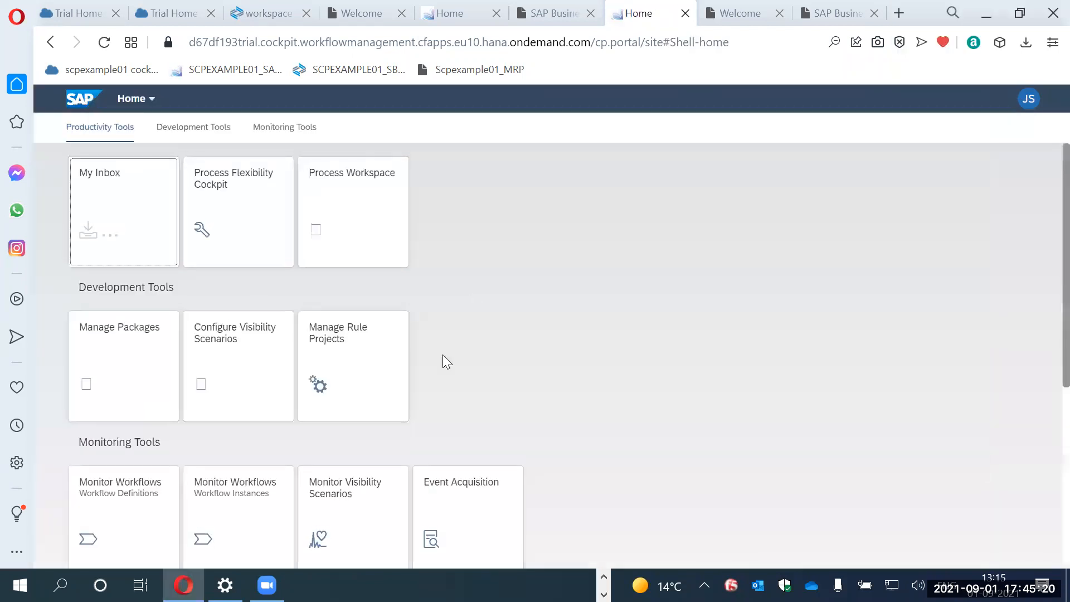
Open the CAPEX_00 project in Manage Rule Projects and display its rule services.
click(352, 362)
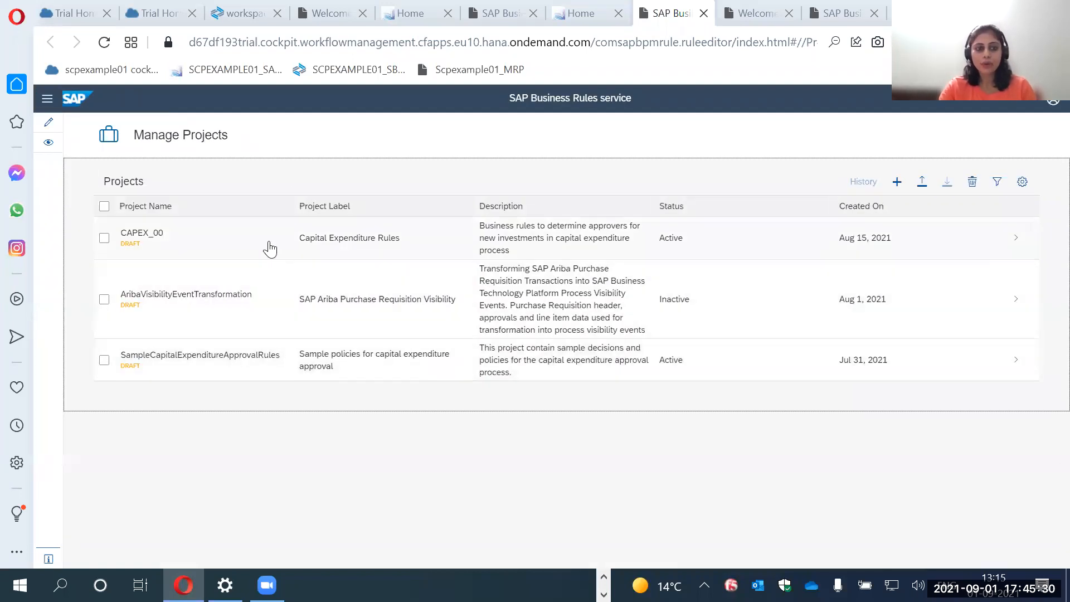
click(270, 248)
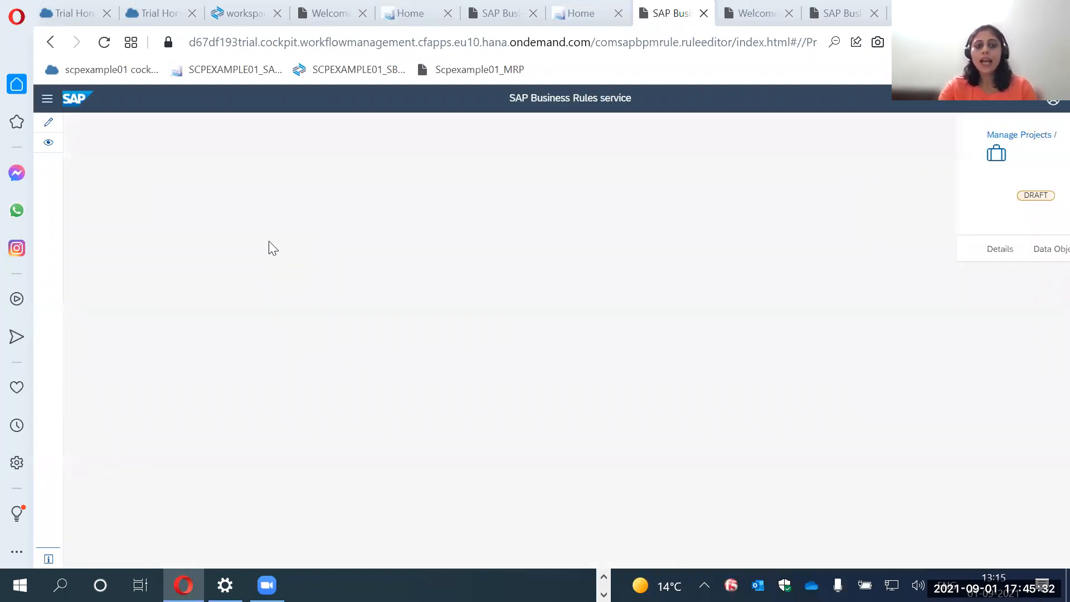
click(268, 258)
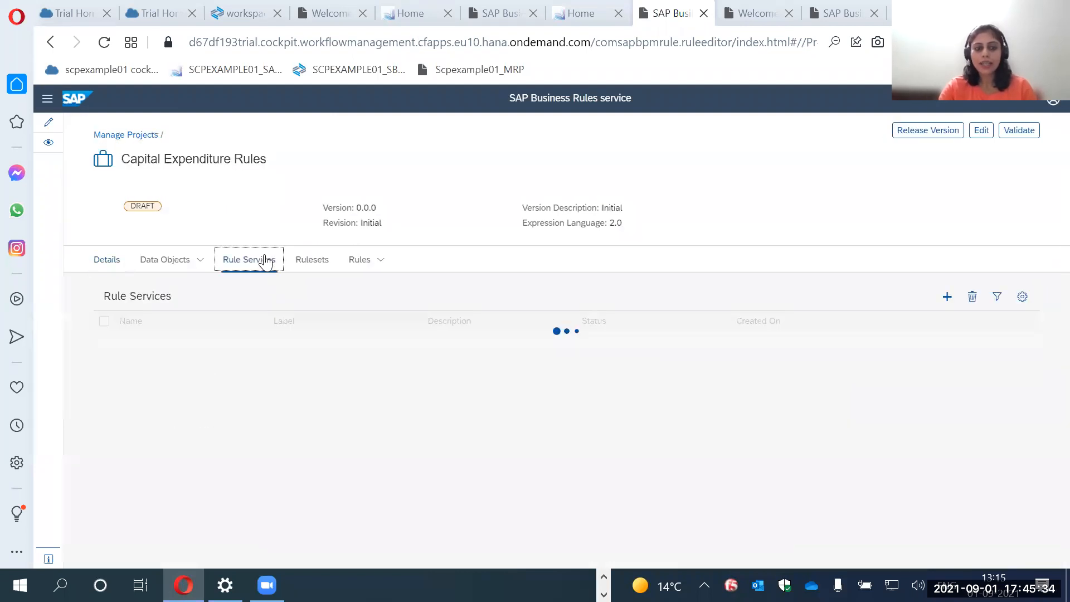
Add the ID column to the Rule Services table and select the DetermineApprovers service's ID.
click(1022, 296)
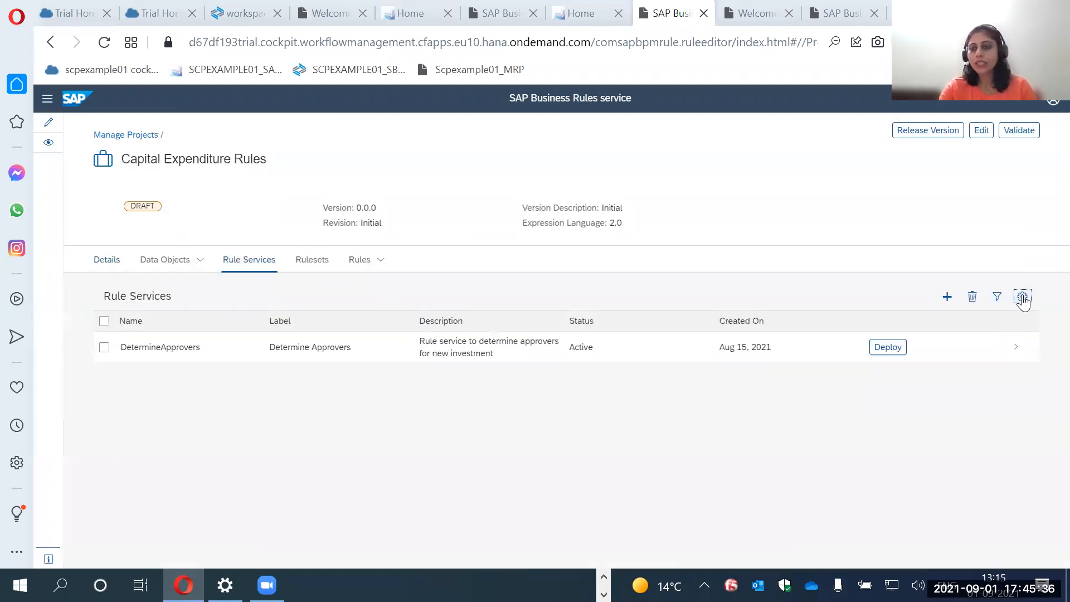
click(236, 363)
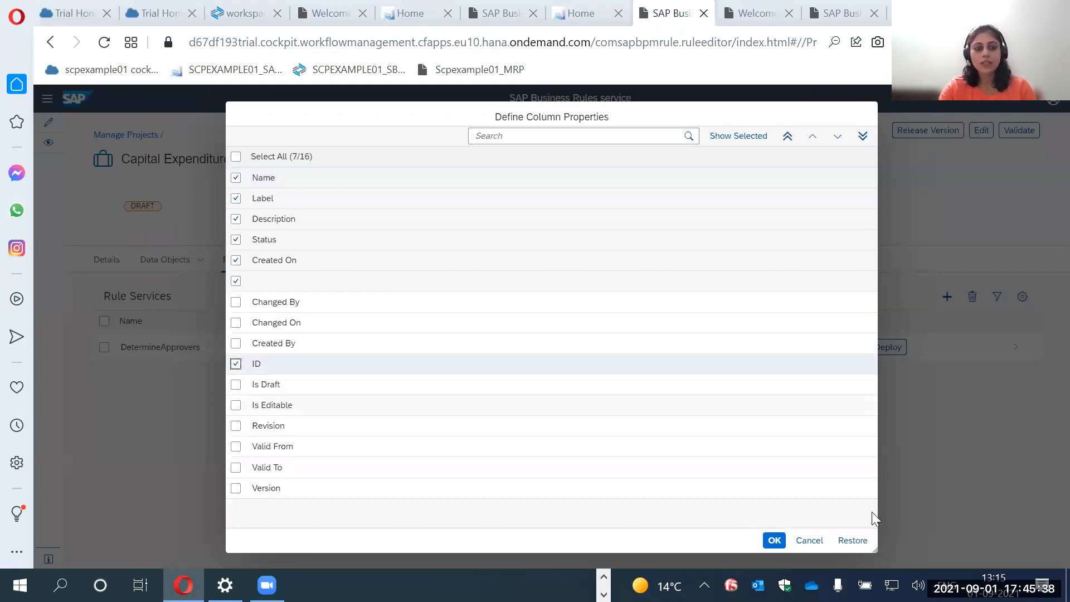
click(773, 540)
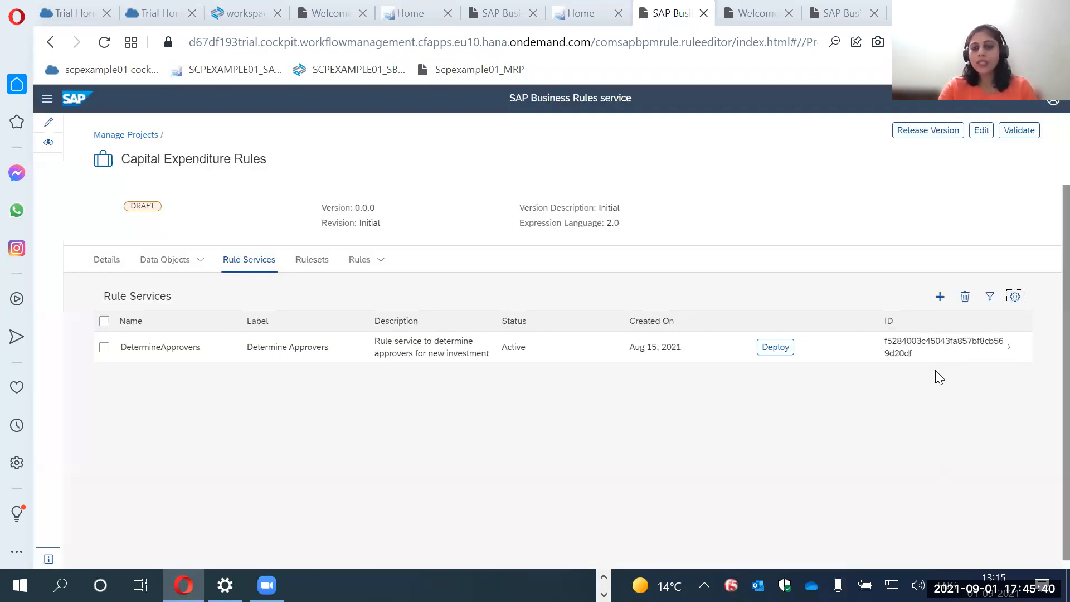
drag(922, 355, 890, 352)
double_click(890, 352)
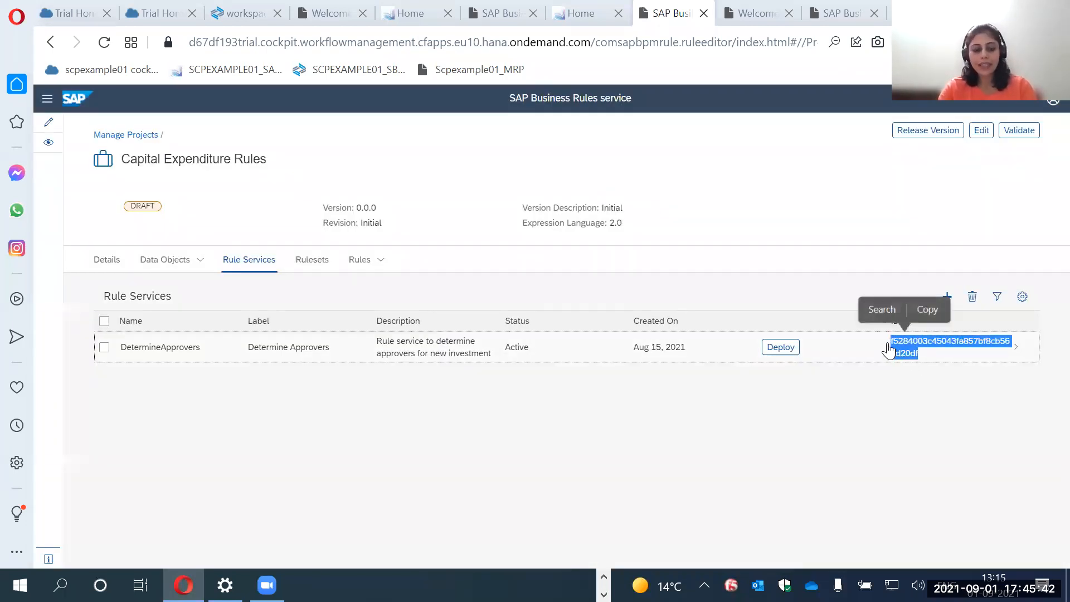
Switch to the Rule Execution API try-out page in Chrome and examine the Investment payload and the Approvers response body.
key(alt+Tab)
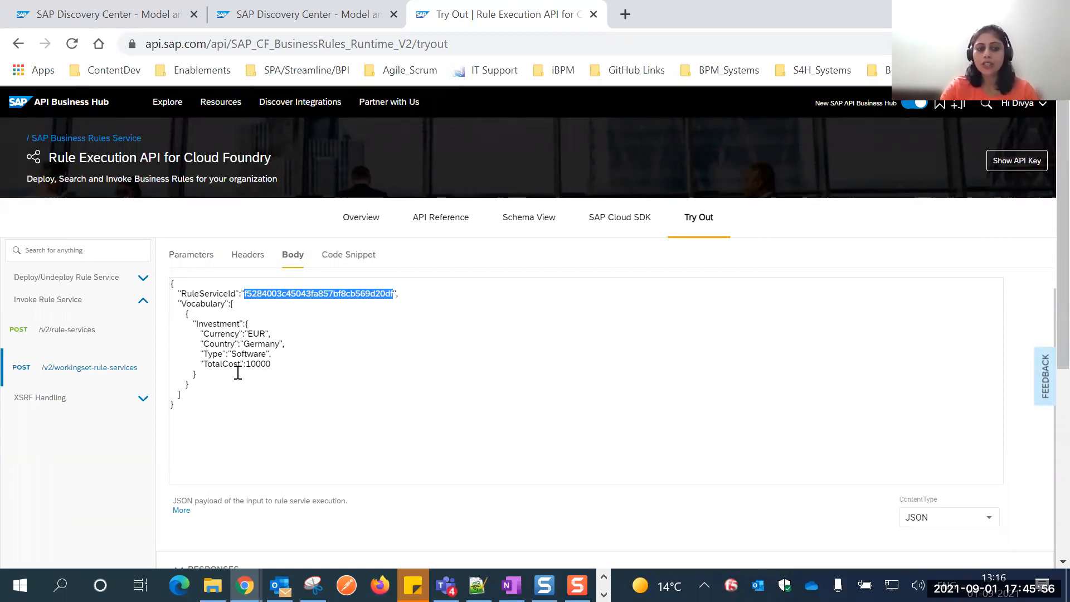
scroll(721, 324, down, 1)
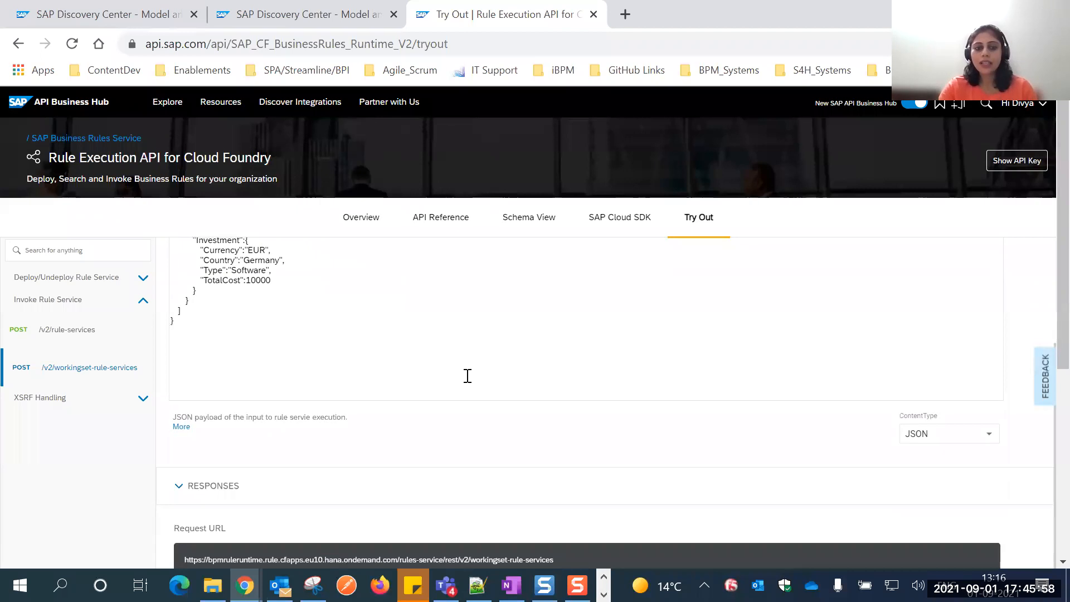
scroll(466, 375, down, 1)
scroll(466, 375, down, 4)
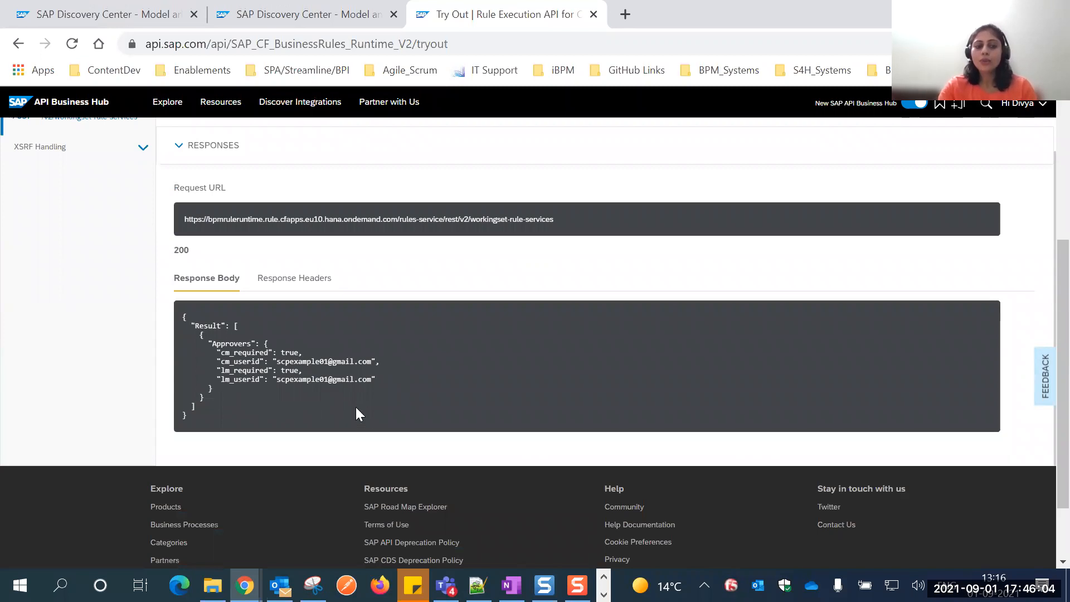
scroll(362, 413, up, 2)
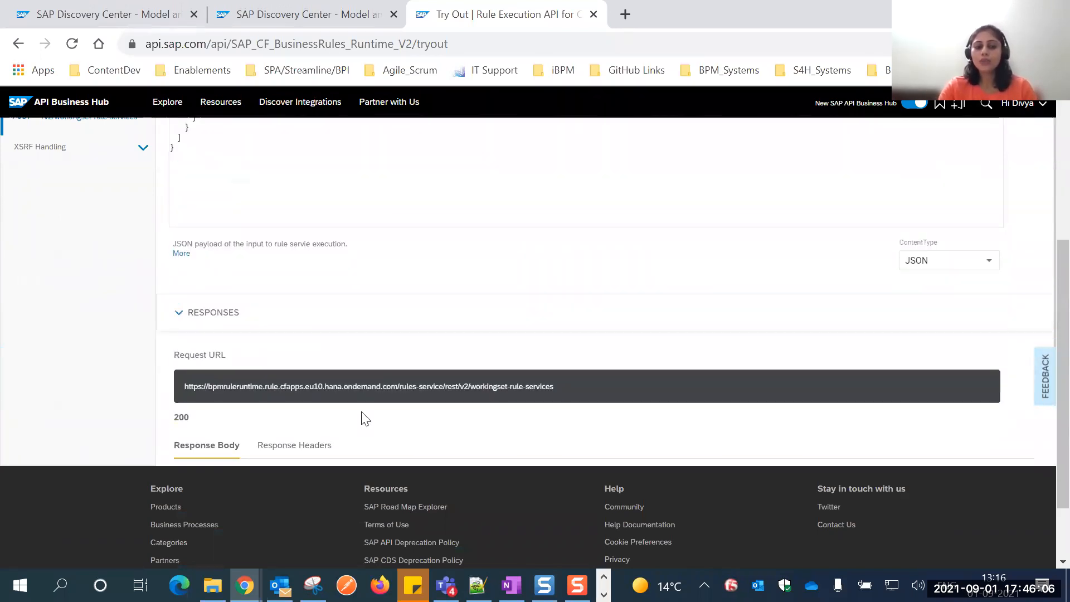
scroll(362, 412, down, 2)
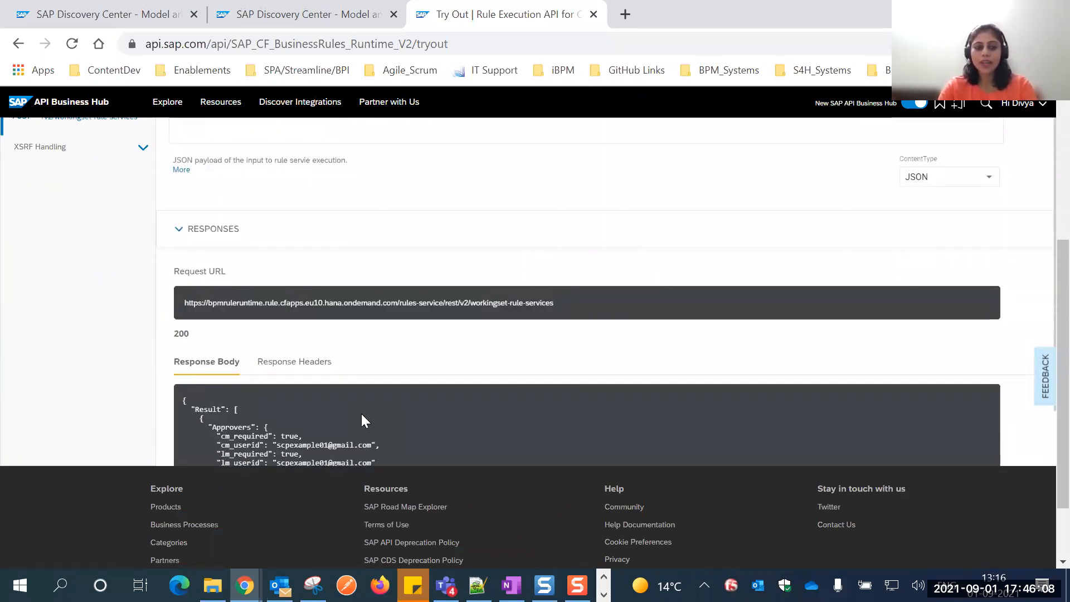
Switch to the SAP Business Application Studio workspace in Opera and display the capex_00.workflow diagram.
key(alt+Tab)
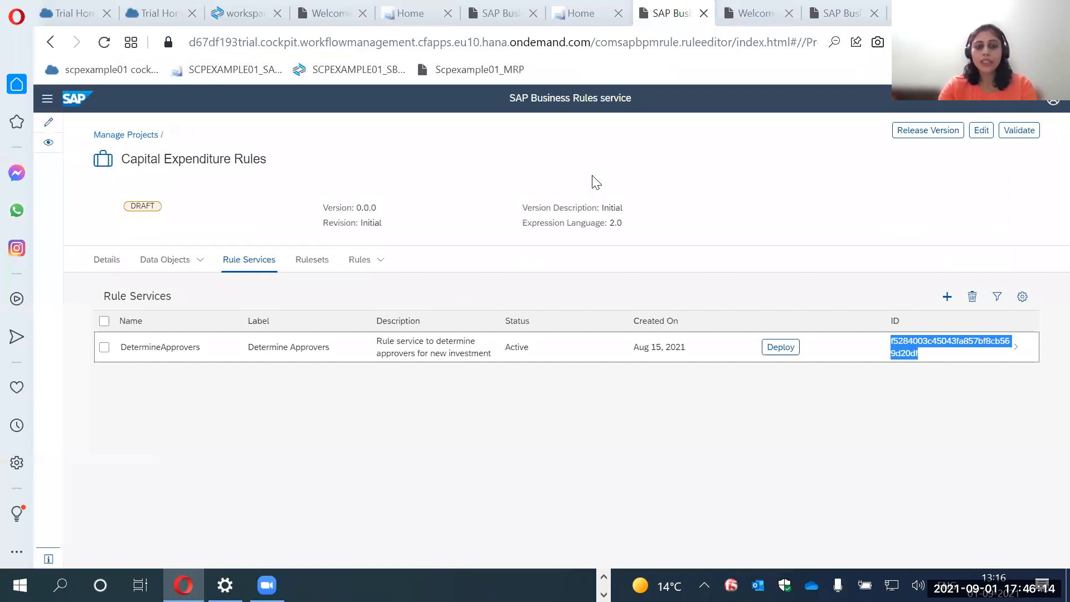
key(alt+Tab)
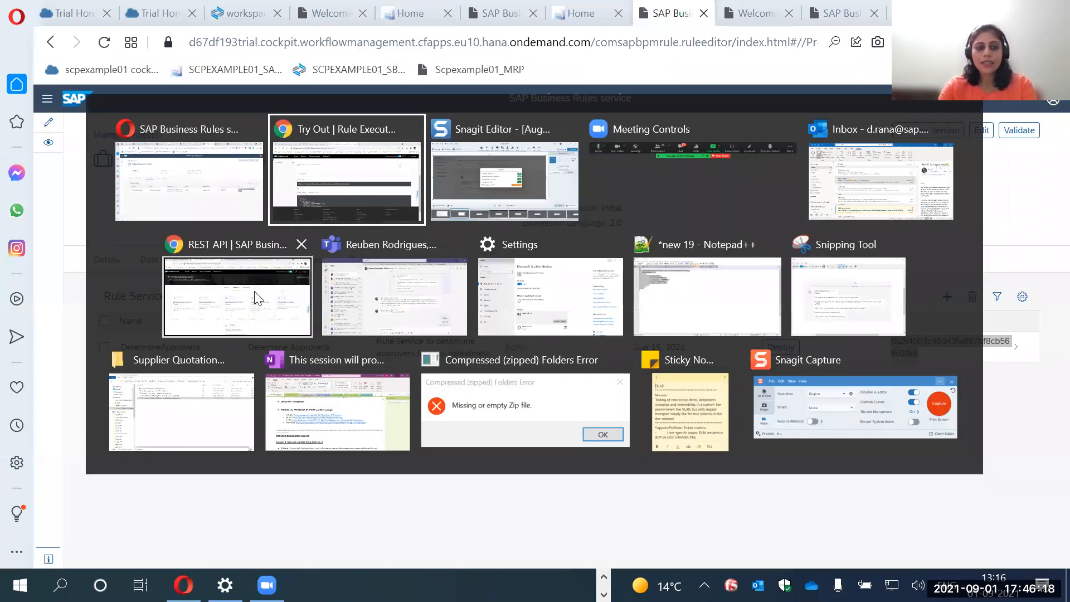
click(204, 196)
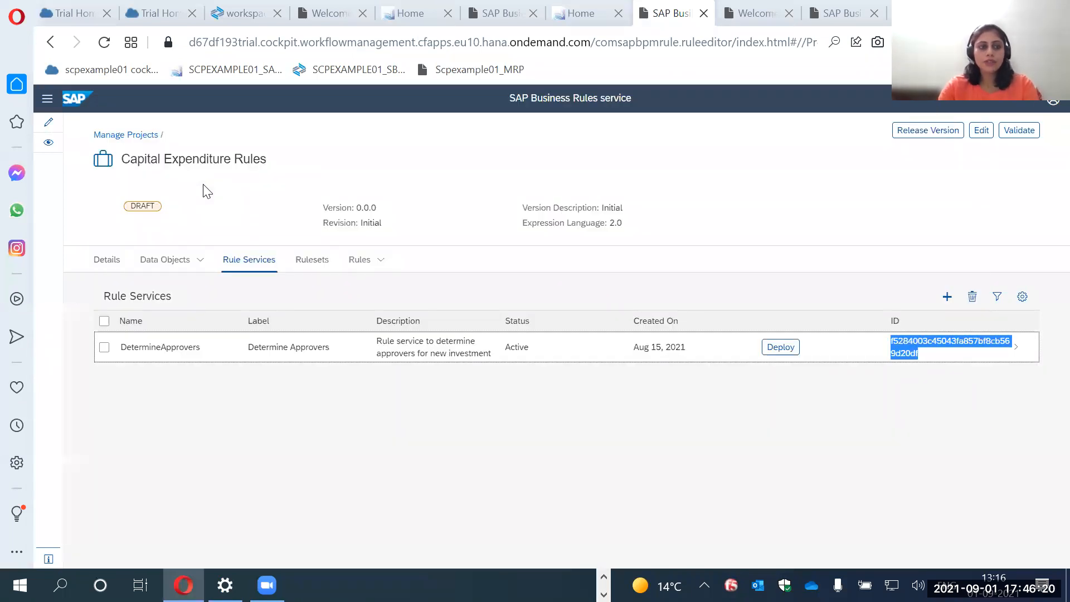
click(140, 14)
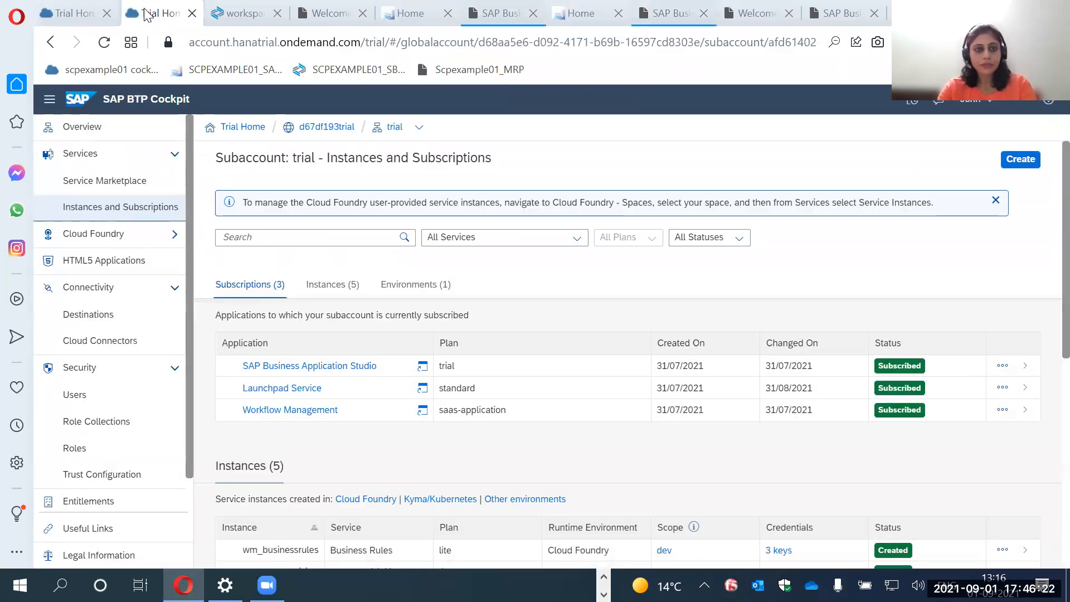
key(ctrl+Tab)
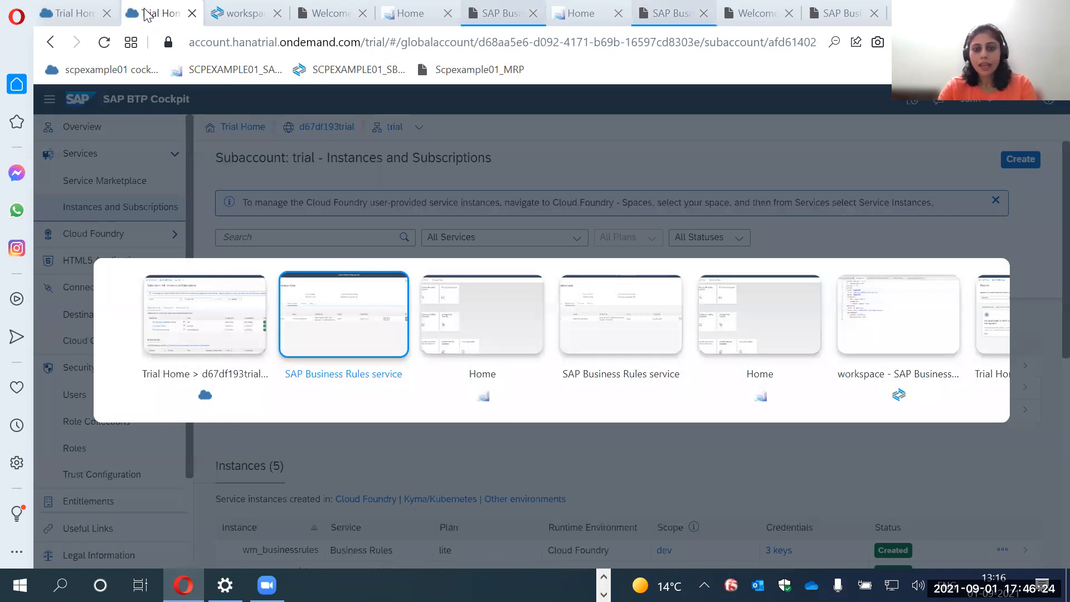
key(ctrl+Tab)
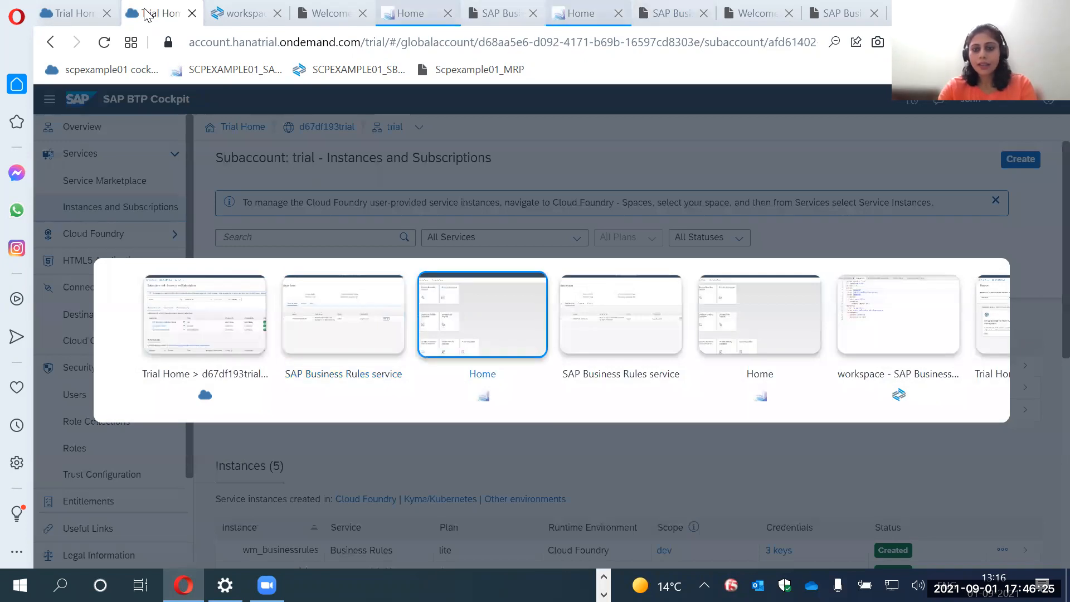
click(884, 315)
click(222, 118)
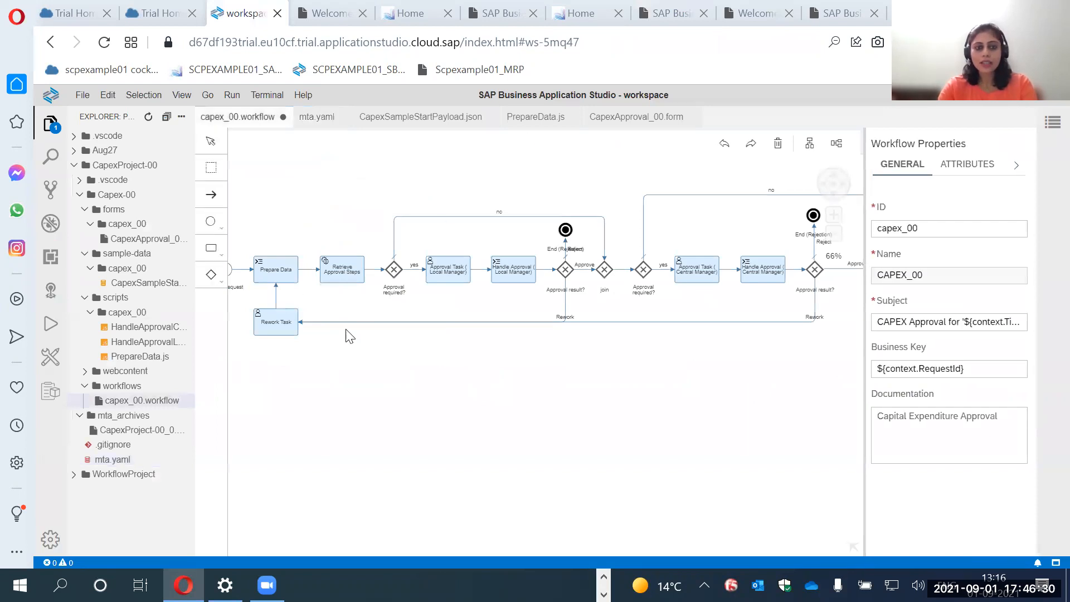
Open PrepareData.js and select the ruleServiceId value on line 2.
click(373, 251)
drag(565, 353, 467, 355)
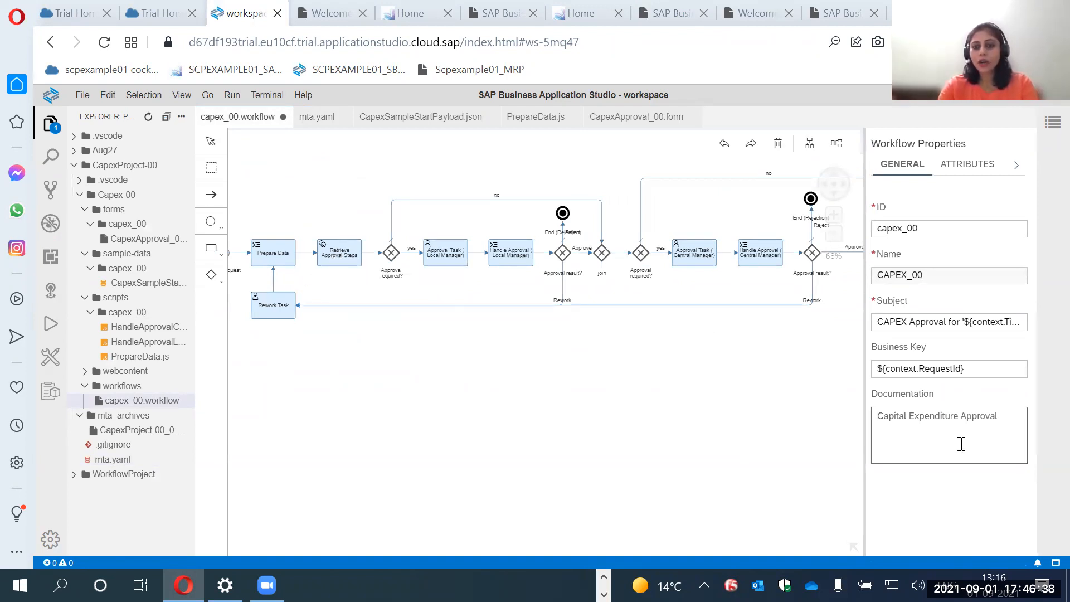
click(536, 117)
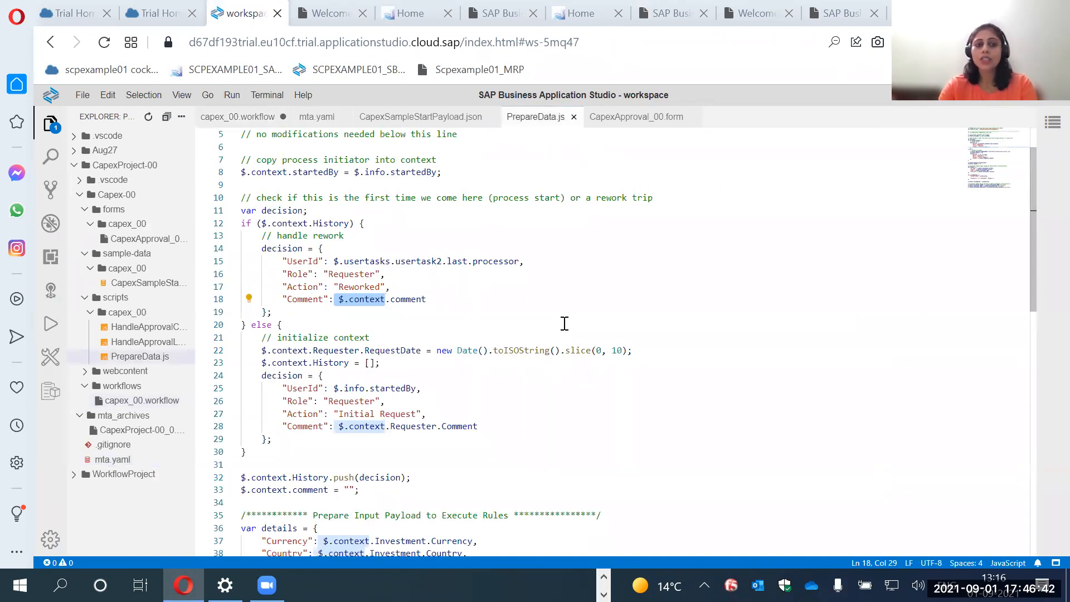
scroll(564, 324, up, 2)
double_click(414, 146)
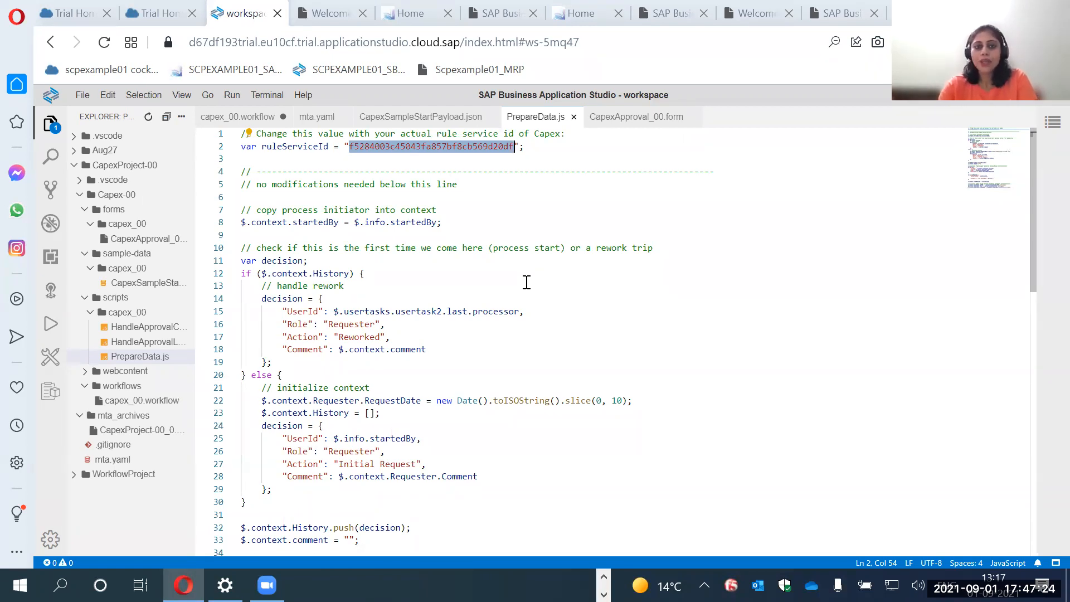
key(alt+Tab)
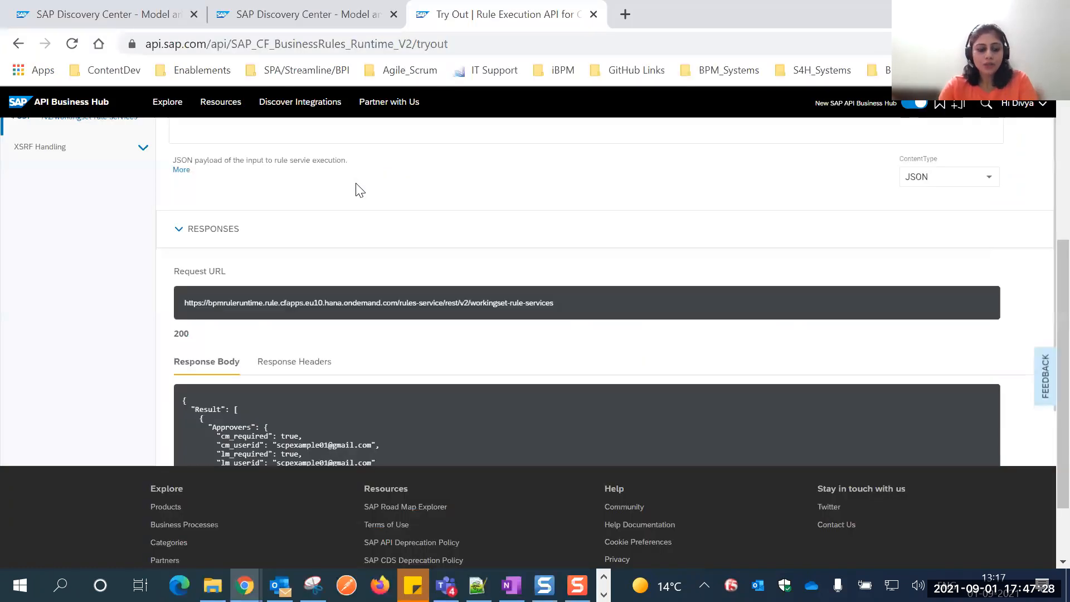
click(355, 183)
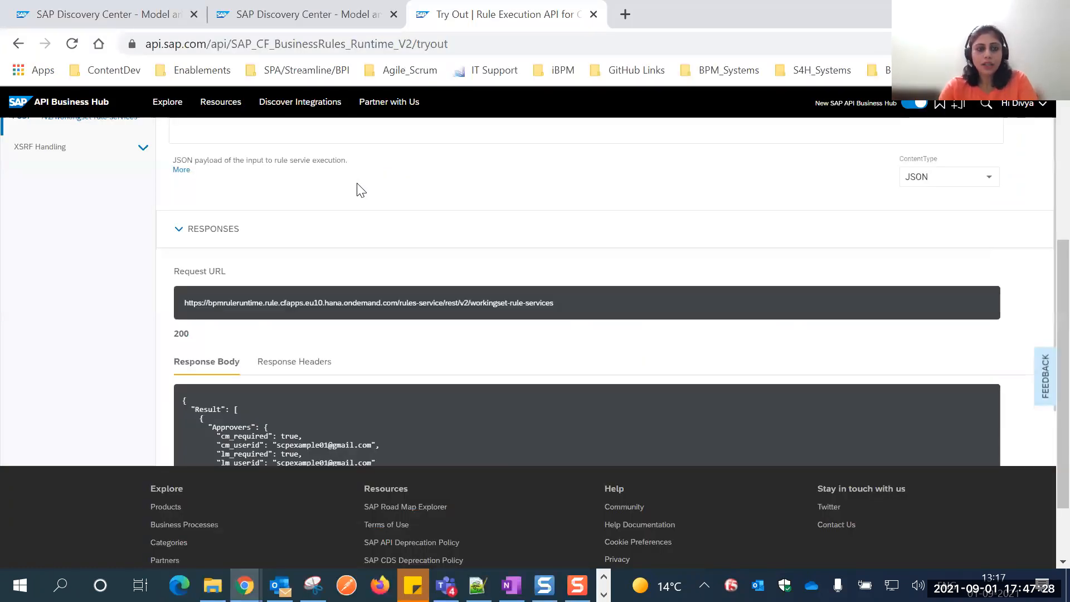
key(alt+Tab)
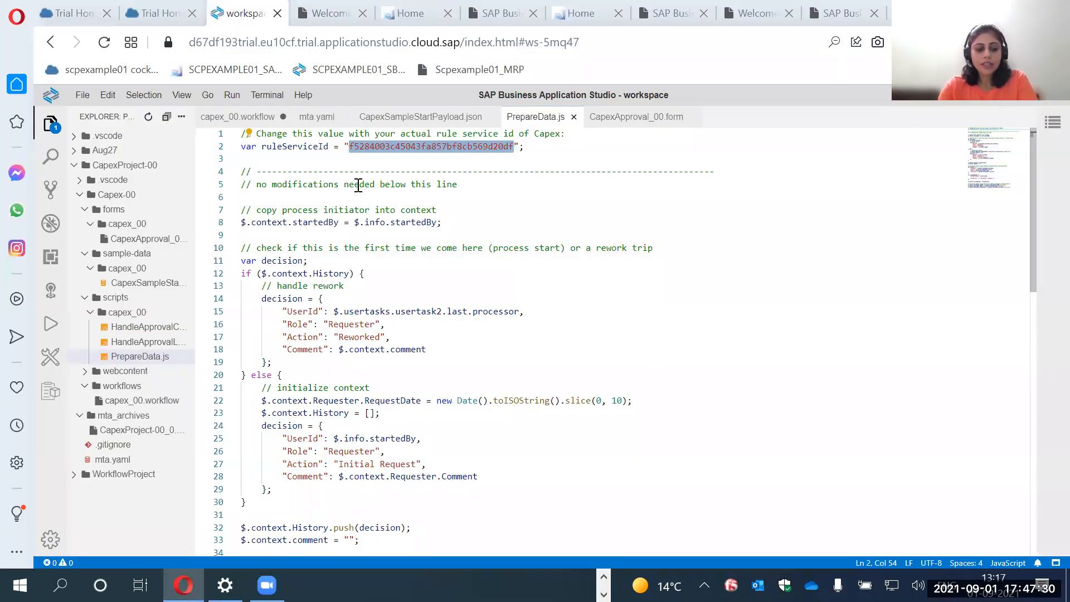
key(alt+Tab)
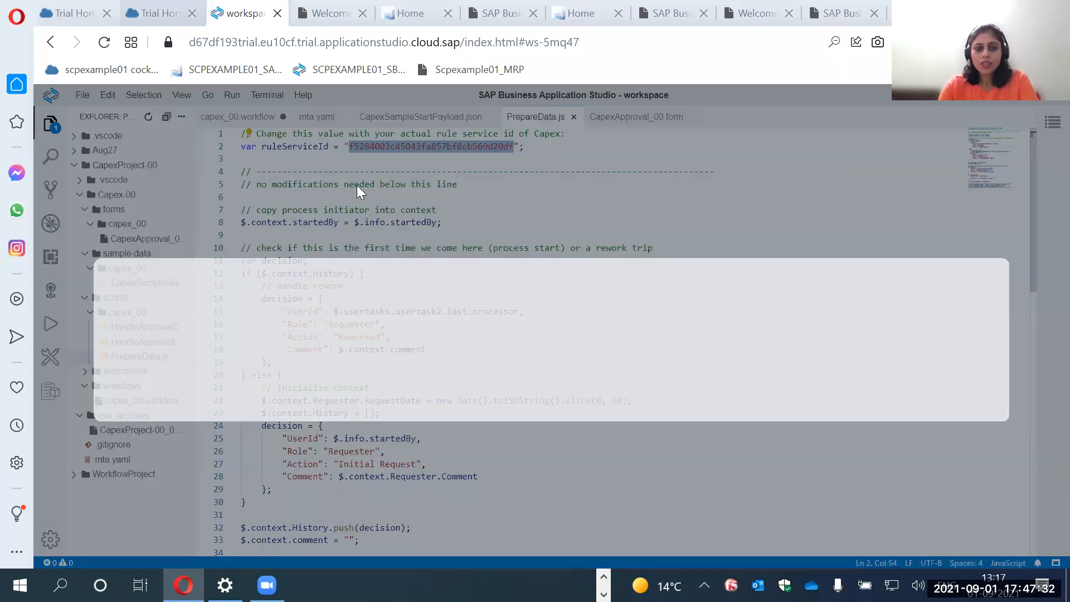
key(alt+Tab)
key(alt+Tab)
key(alt+Tab)
key(alt+Tab)
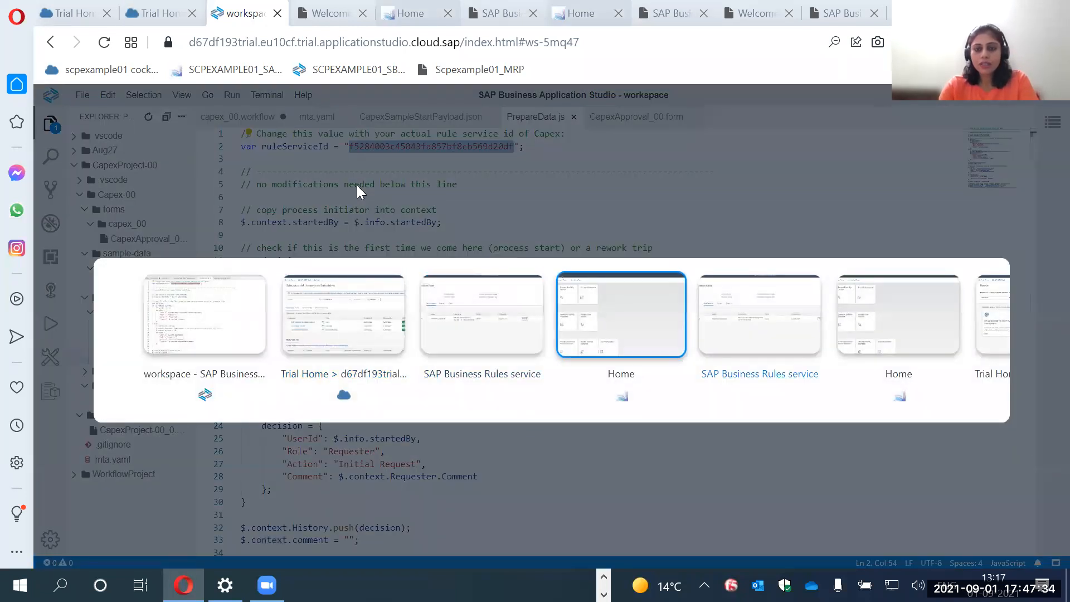
key(alt+Tab)
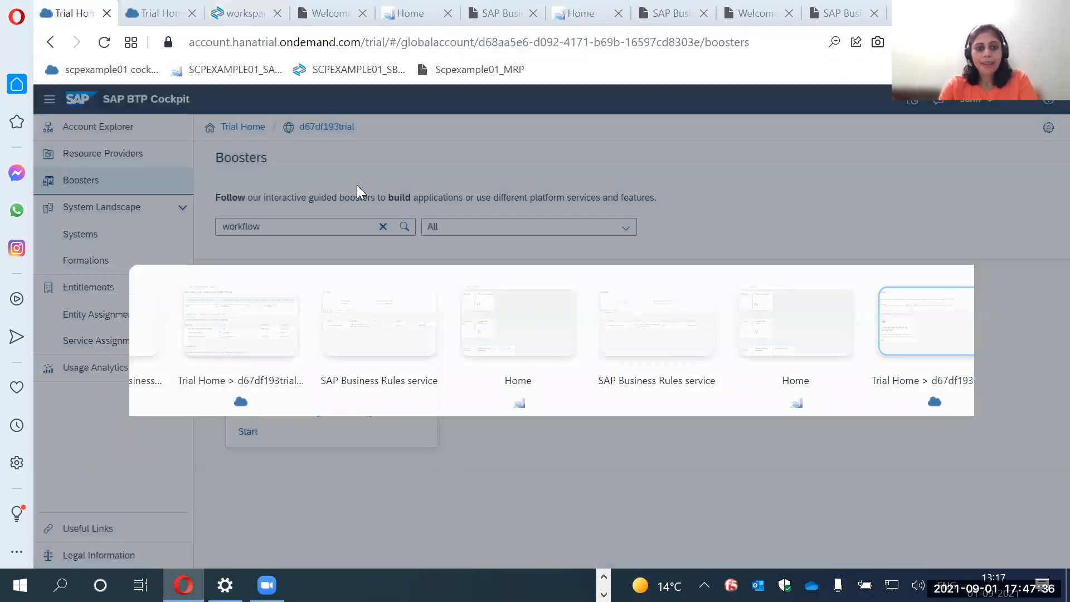
key(alt+Tab)
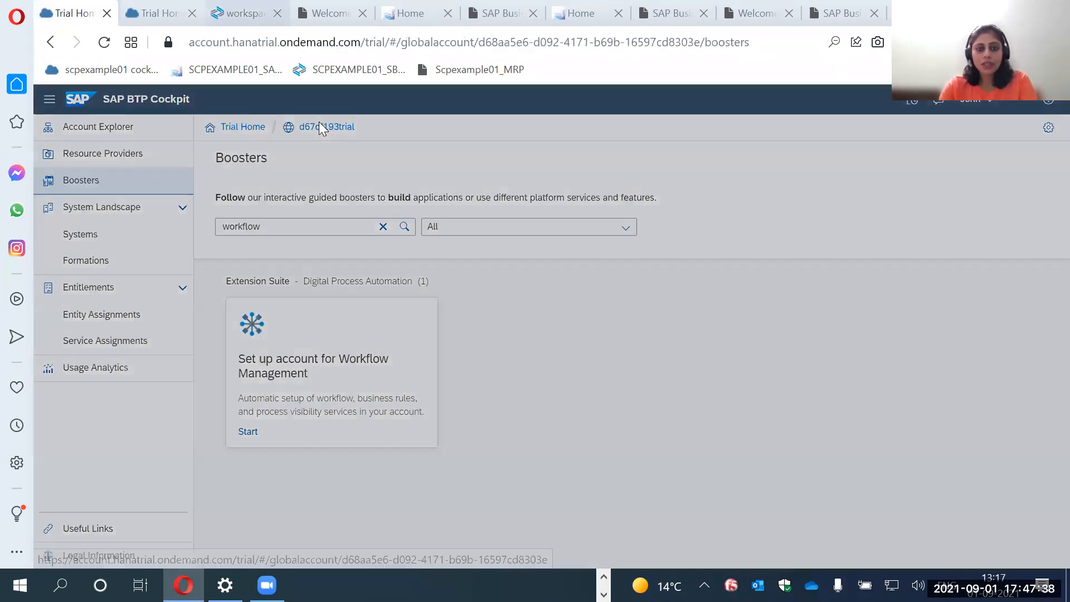
Switch to the Workflow Management home page and open the CAPEX_00 scenario's processes in Configure Visibility Scenarios.
key(alt+Tab)
key(alt+Tab)
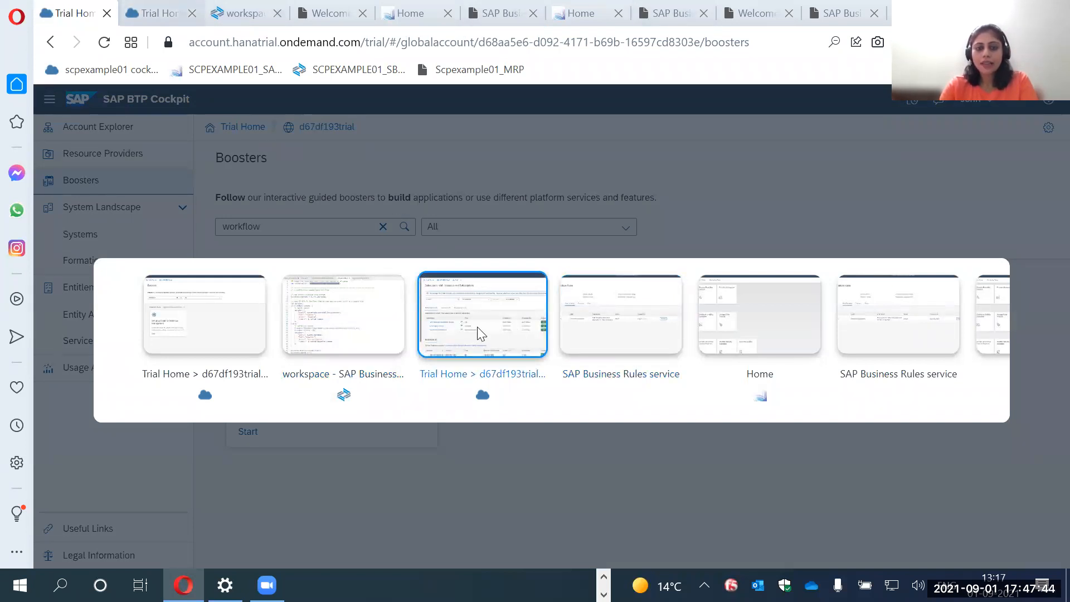
key(alt+Tab)
key(alt+Tab)
scroll(481, 399, up, 1)
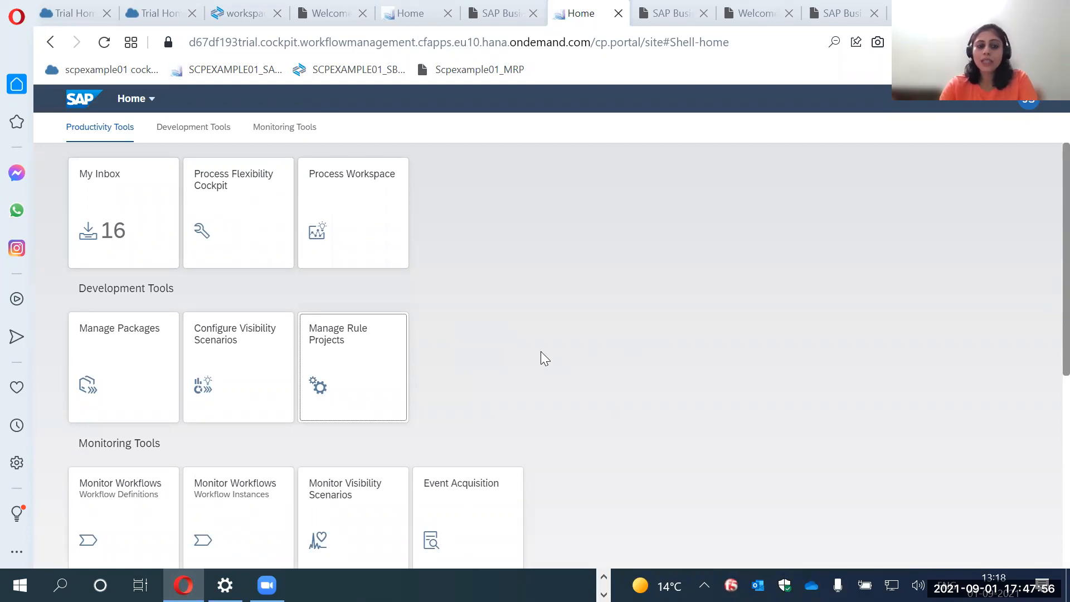
click(251, 360)
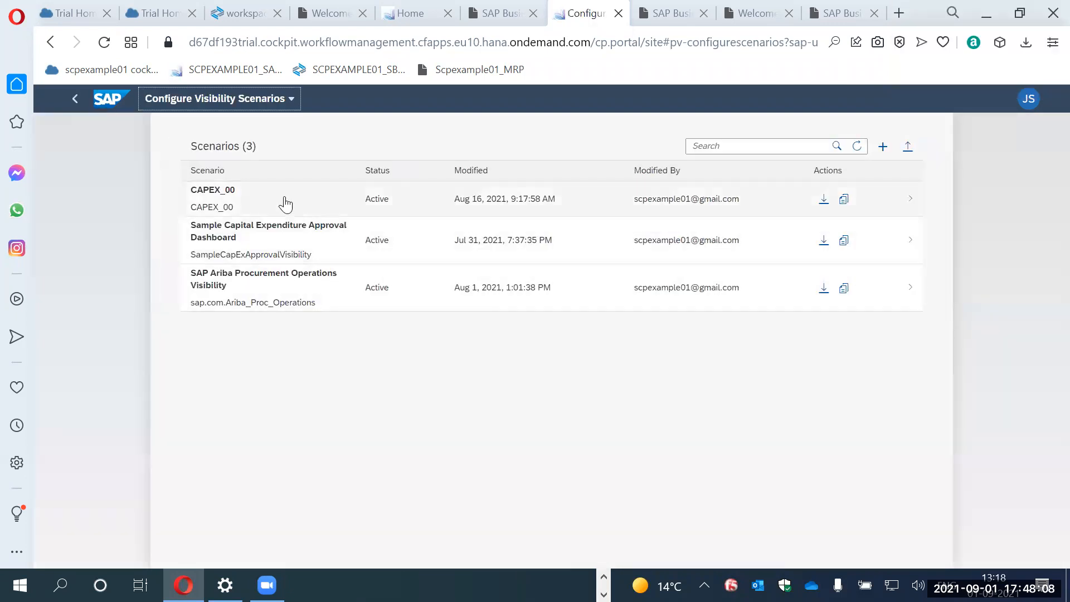
click(229, 201)
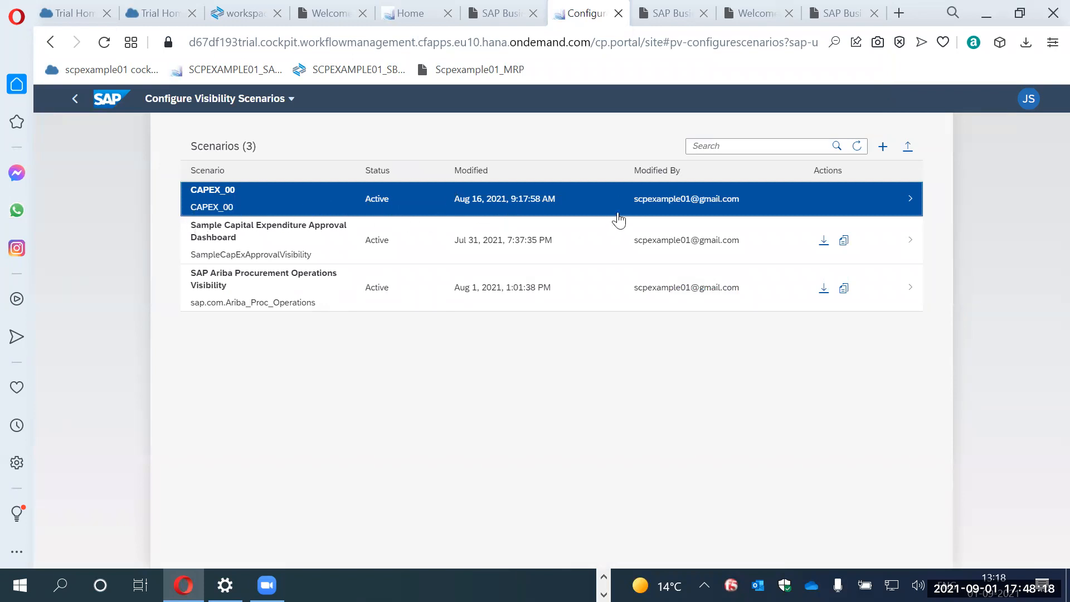
click(553, 197)
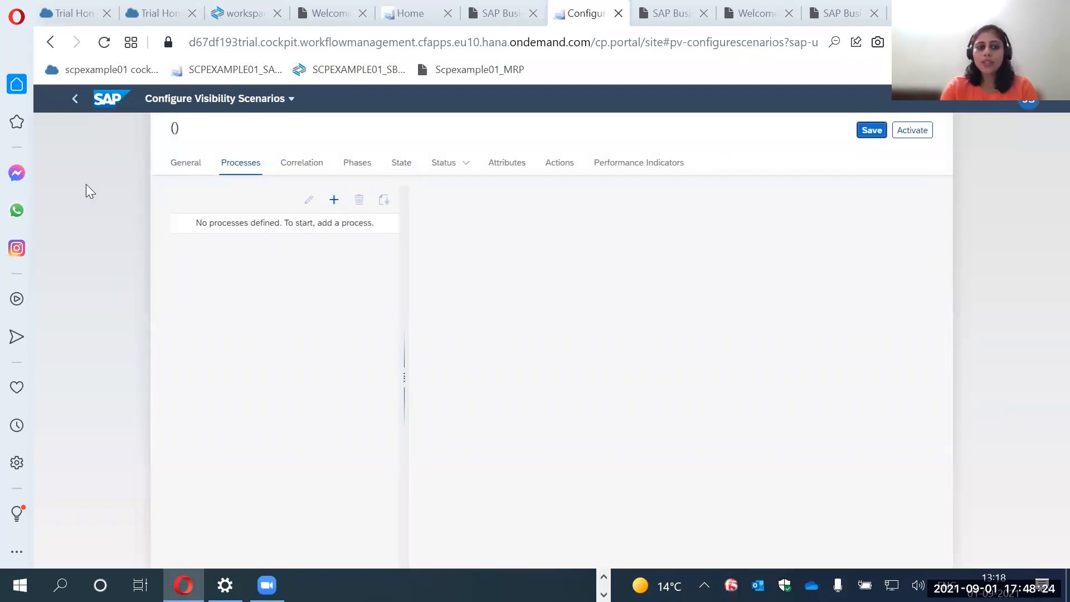
Display the process types that can be added to the scenario and examine the CAPEX_00 process's events and context.
click(332, 201)
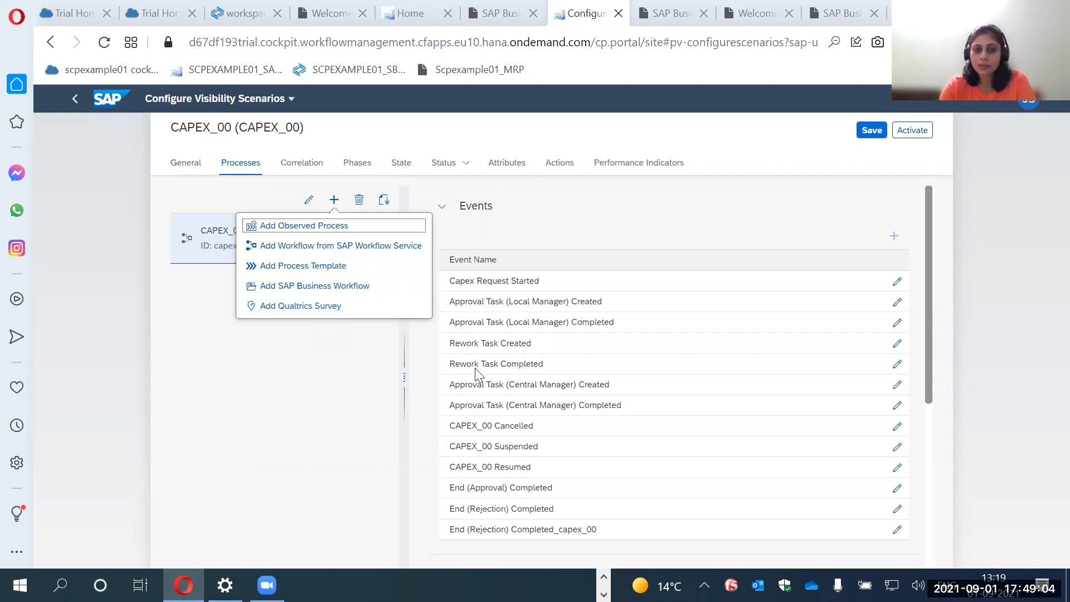
click(232, 408)
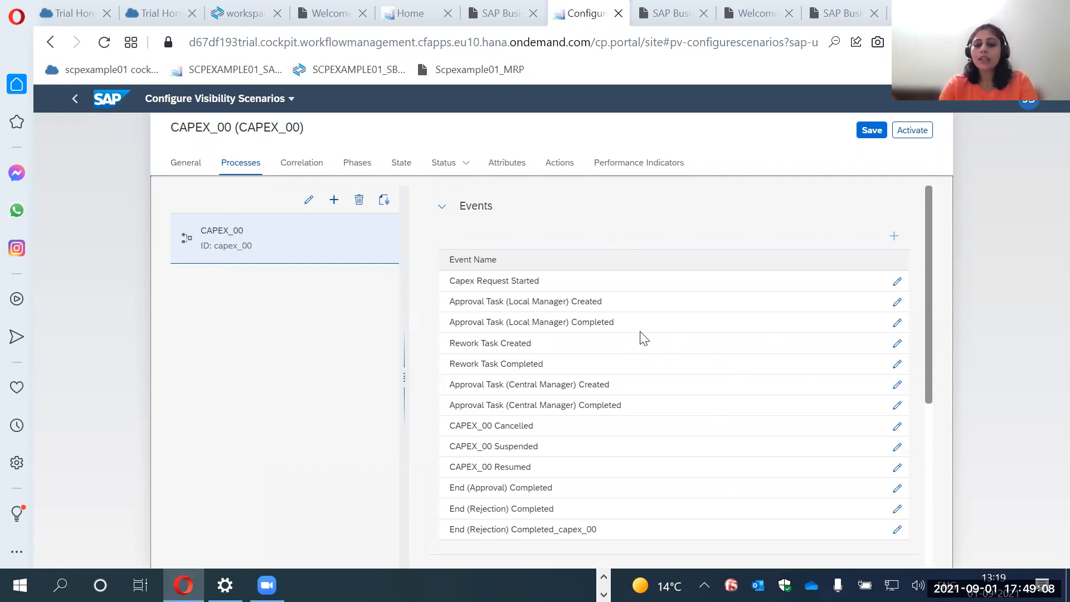
scroll(644, 338, down, 3)
scroll(644, 337, up, 3)
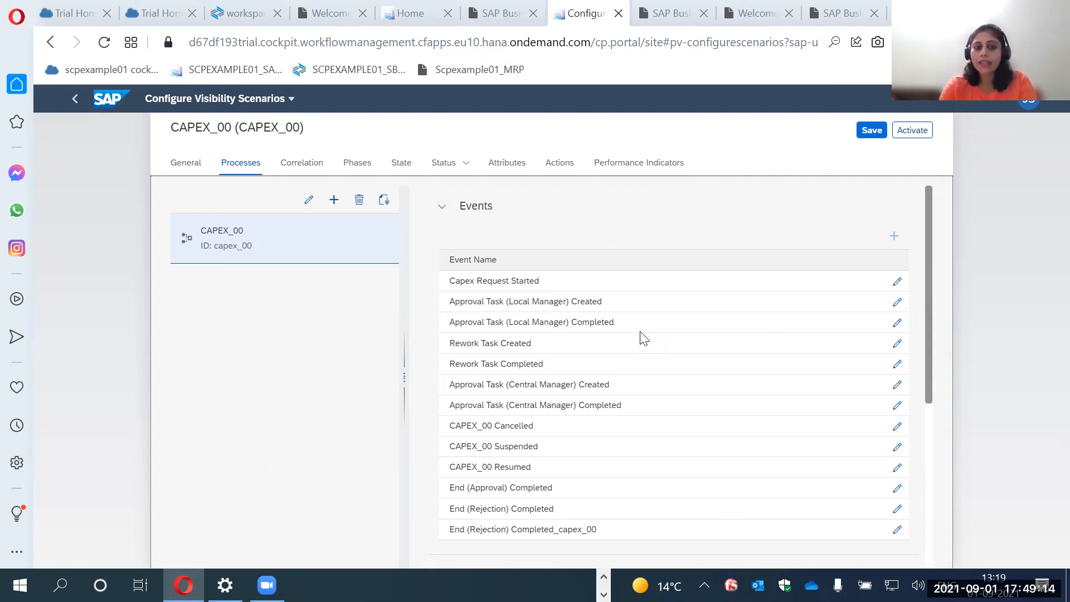
scroll(485, 321, down, 6)
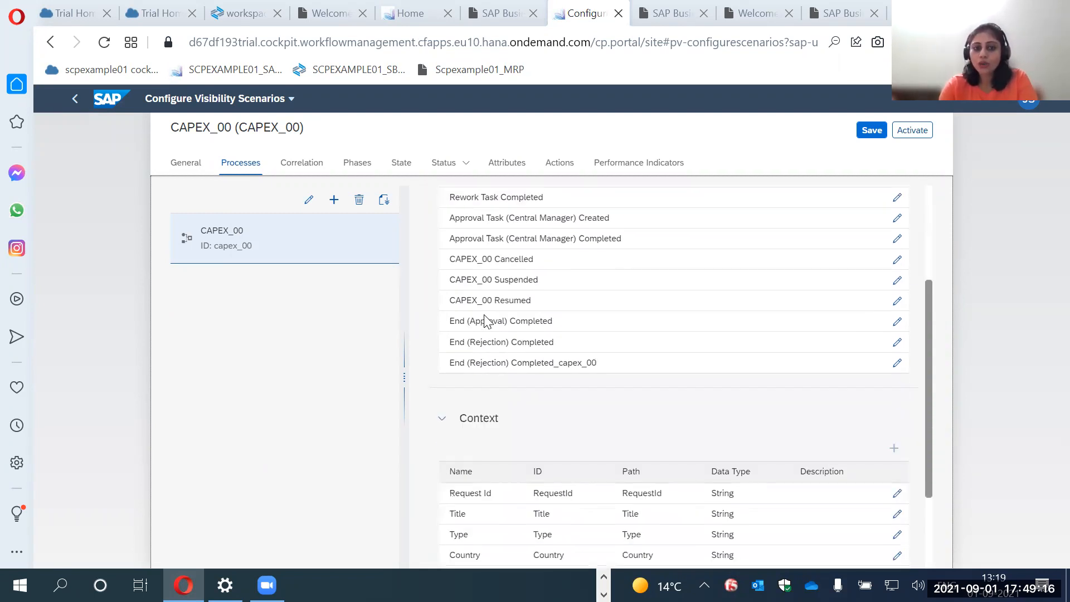
scroll(485, 321, up, 3)
Search the workflows available from SAP Workflow Service for "capex" and cancel adding one.
click(334, 199)
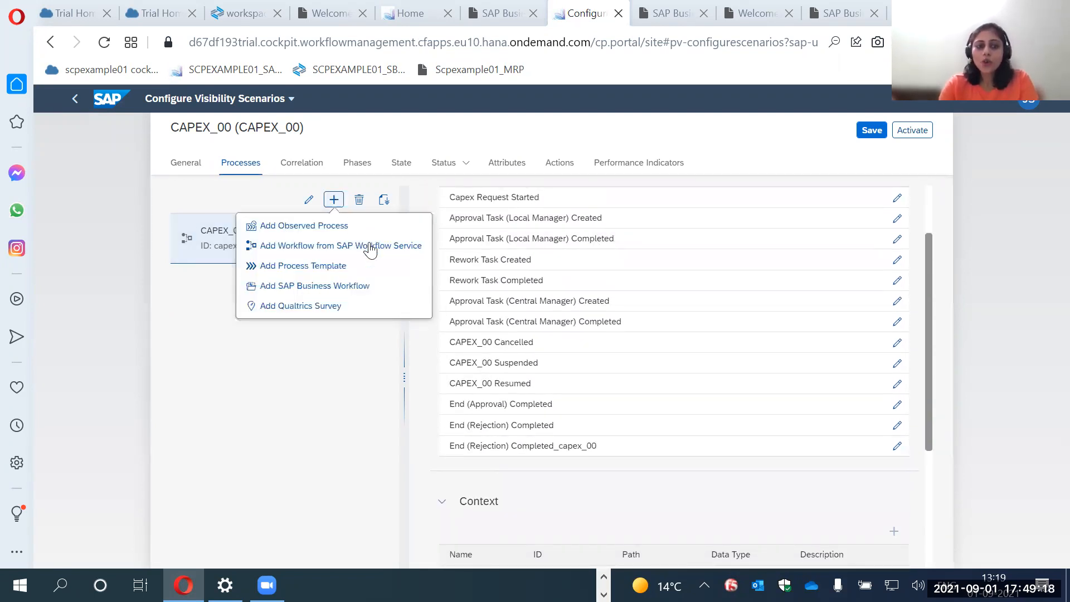
click(325, 251)
text(capex)
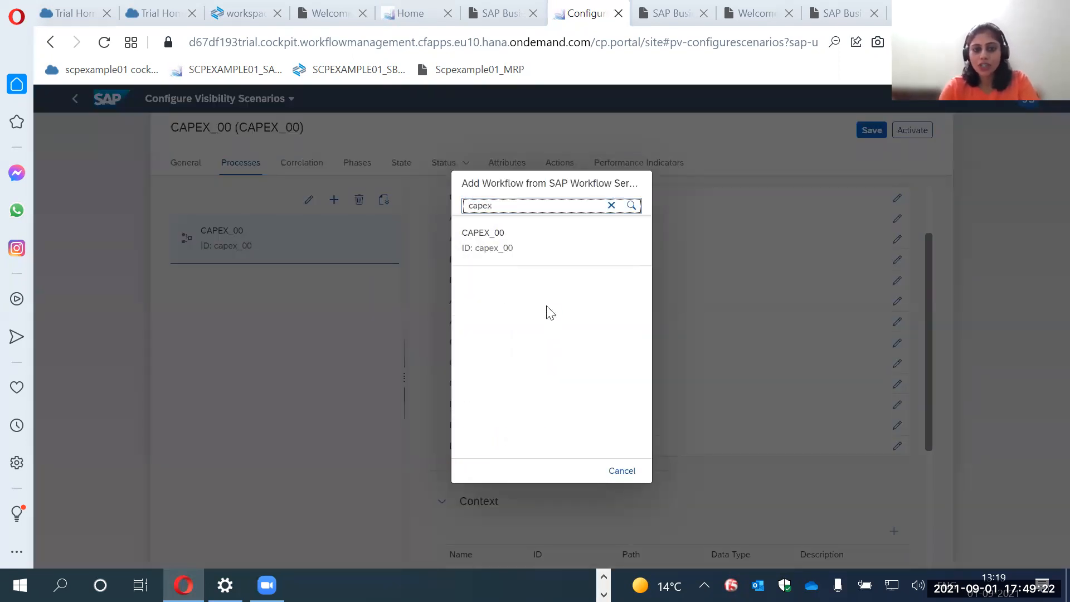
click(627, 471)
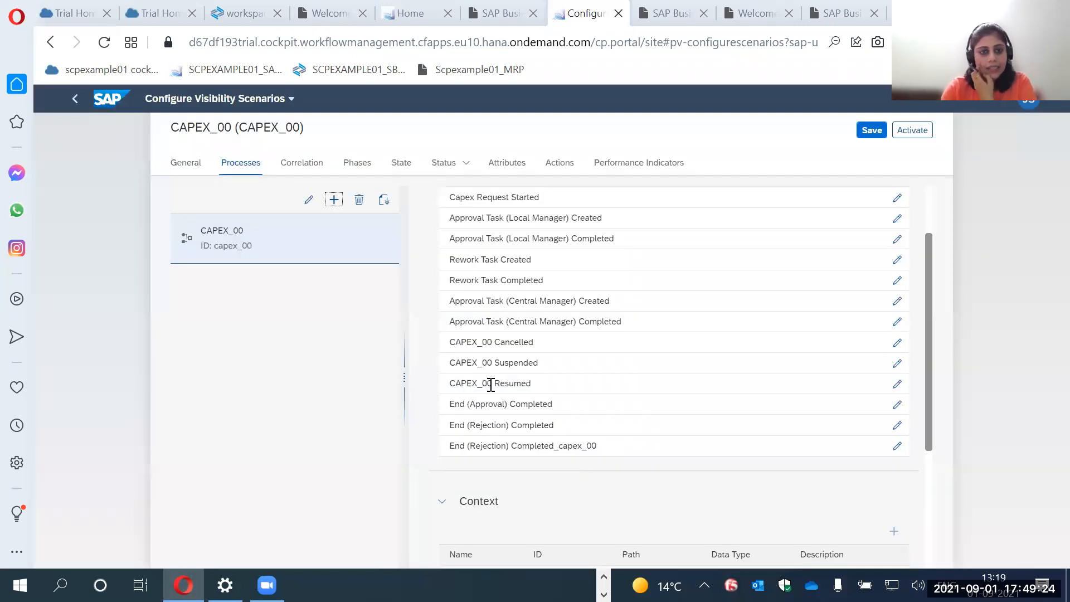
Examine the CAPEX_00 process's cancelled, suspended and resumed events and its context fields.
scroll(513, 341, up, 2)
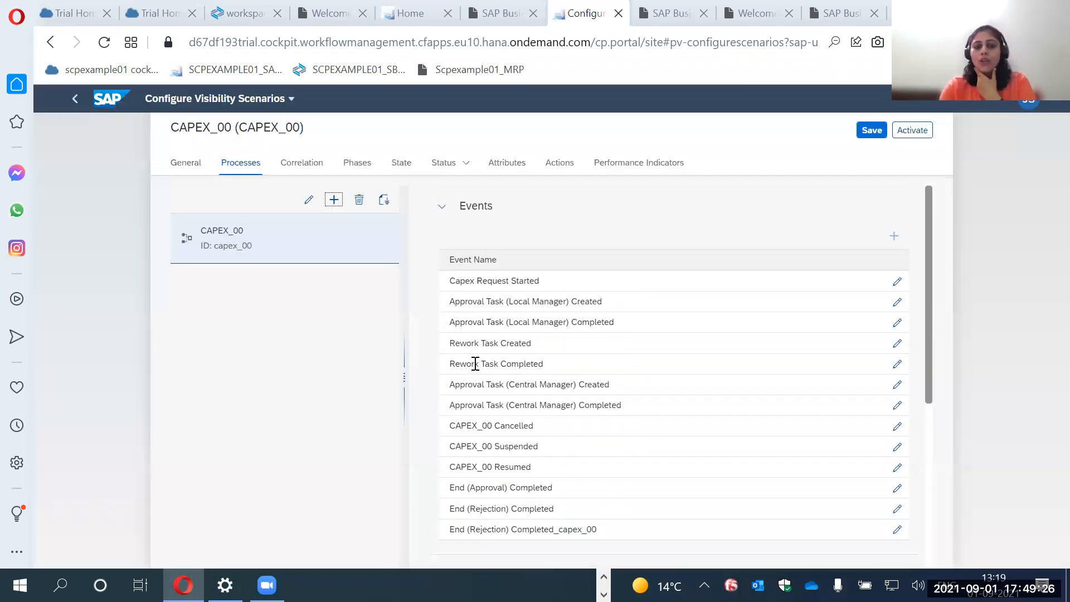
scroll(493, 464, down, 2)
drag(493, 342, 576, 363)
drag(499, 384, 521, 383)
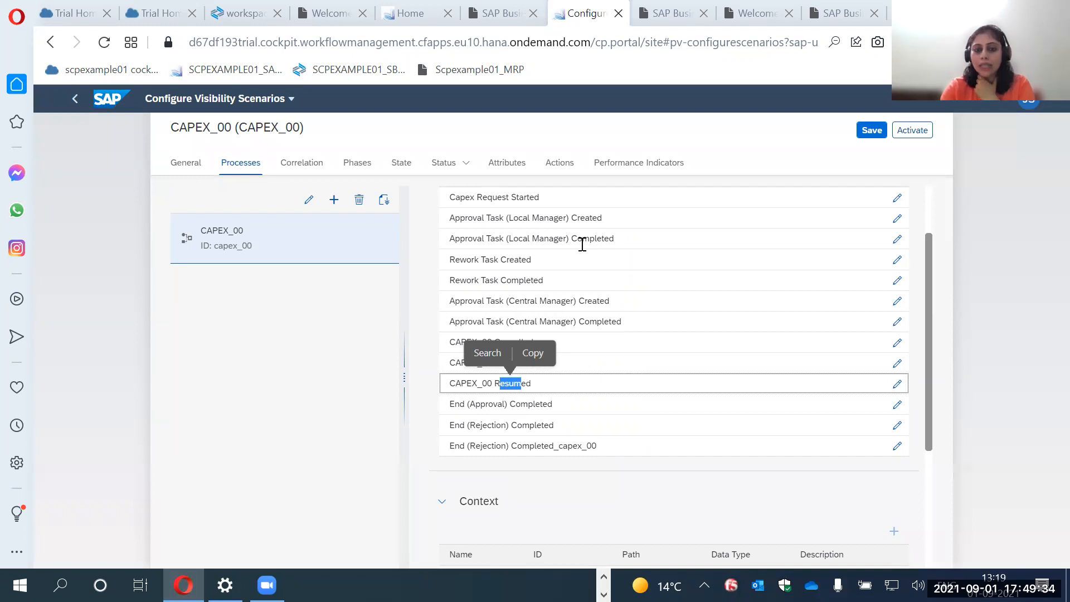
scroll(637, 410, down, 3)
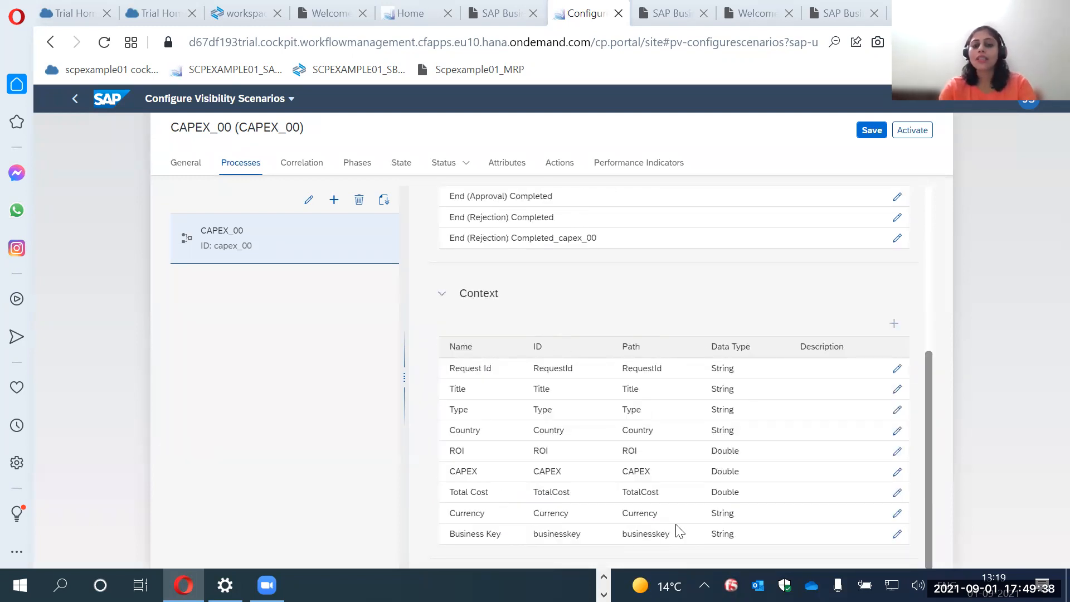
Review the CAPEX_00 scenario's phases and its state definitions.
click(356, 163)
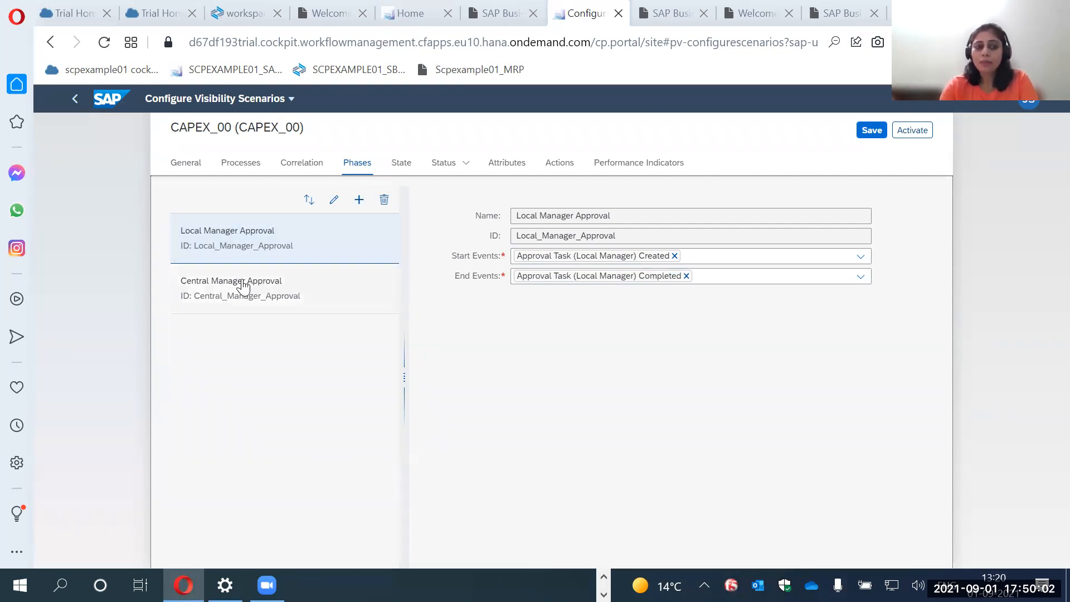
click(400, 166)
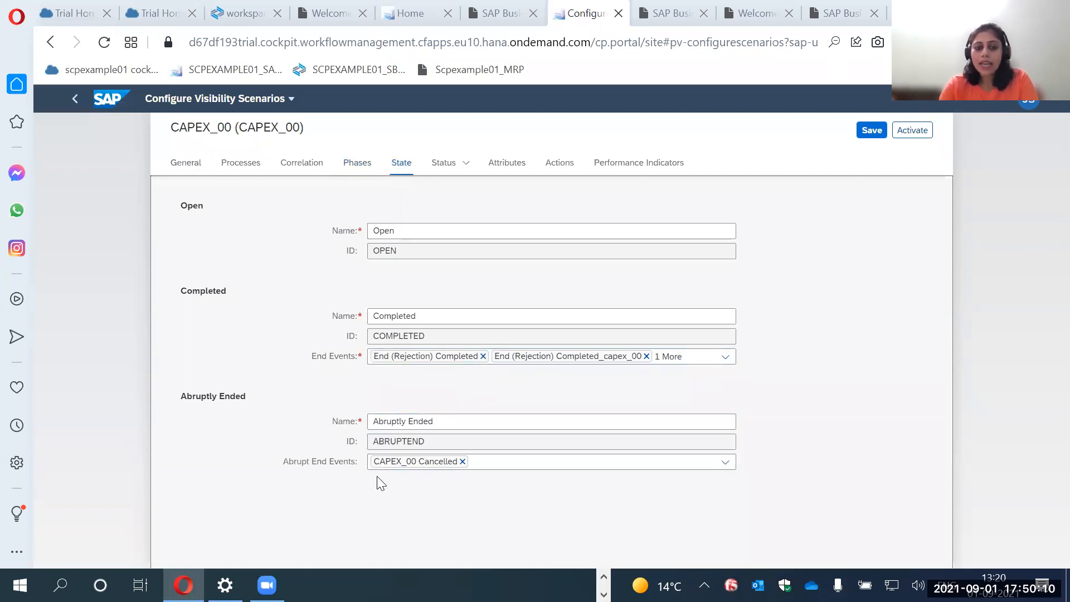
In the scenario's status settings, set the Target Type to Constant and view the Workflow Suspended and Threshold Violation sub-statuses.
click(444, 165)
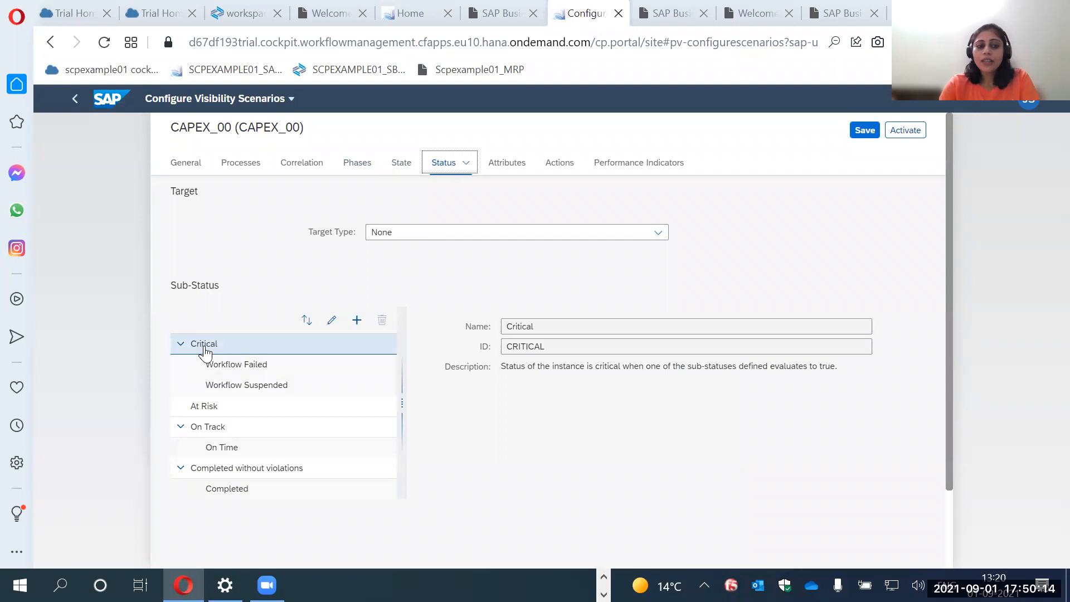
click(246, 386)
click(434, 234)
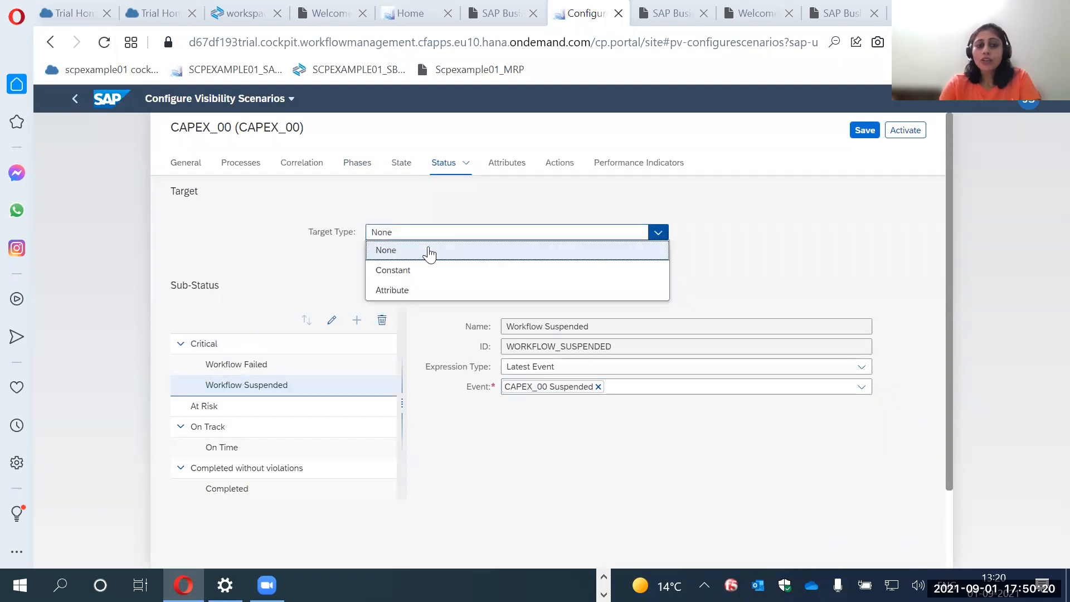
click(397, 272)
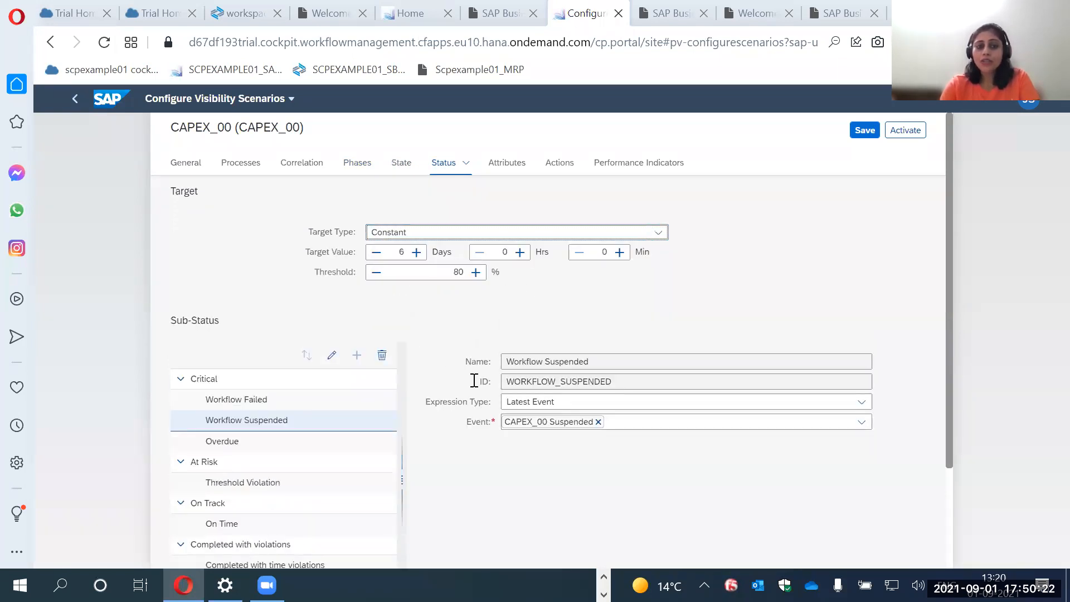
scroll(250, 401, down, 2)
click(231, 411)
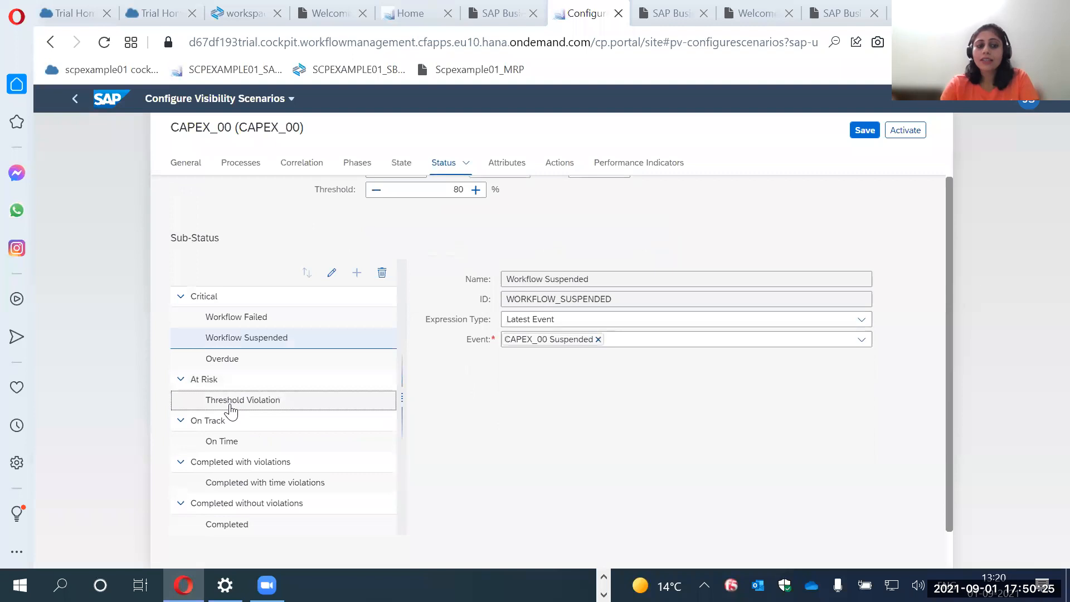
Review the scenario's attributes and open the Status attribute for editing, cancelling without changes.
click(507, 164)
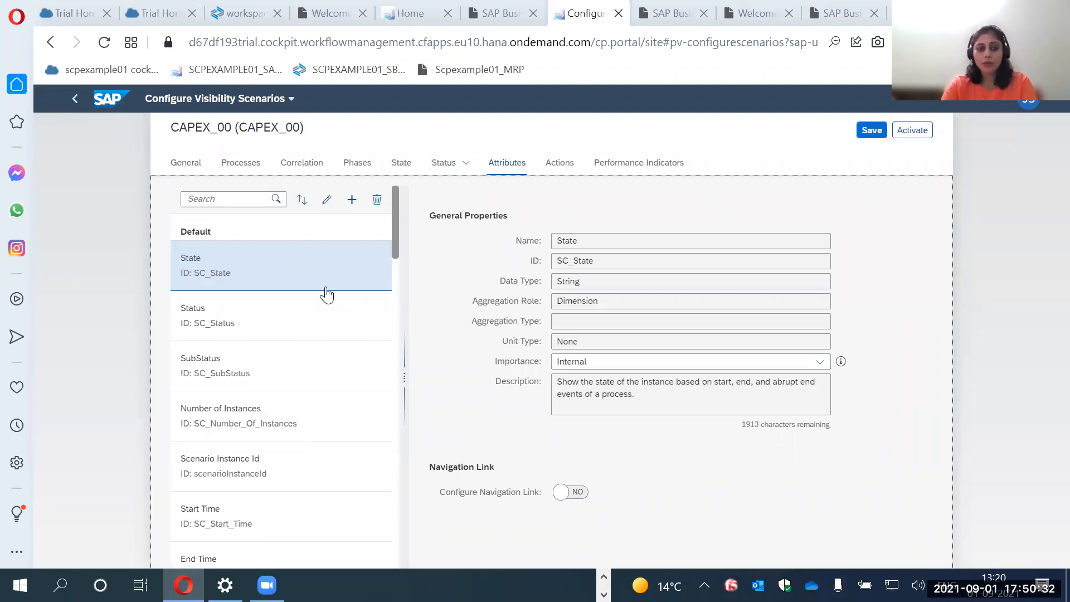
scroll(234, 349, down, 2)
scroll(268, 352, up, 2)
click(229, 333)
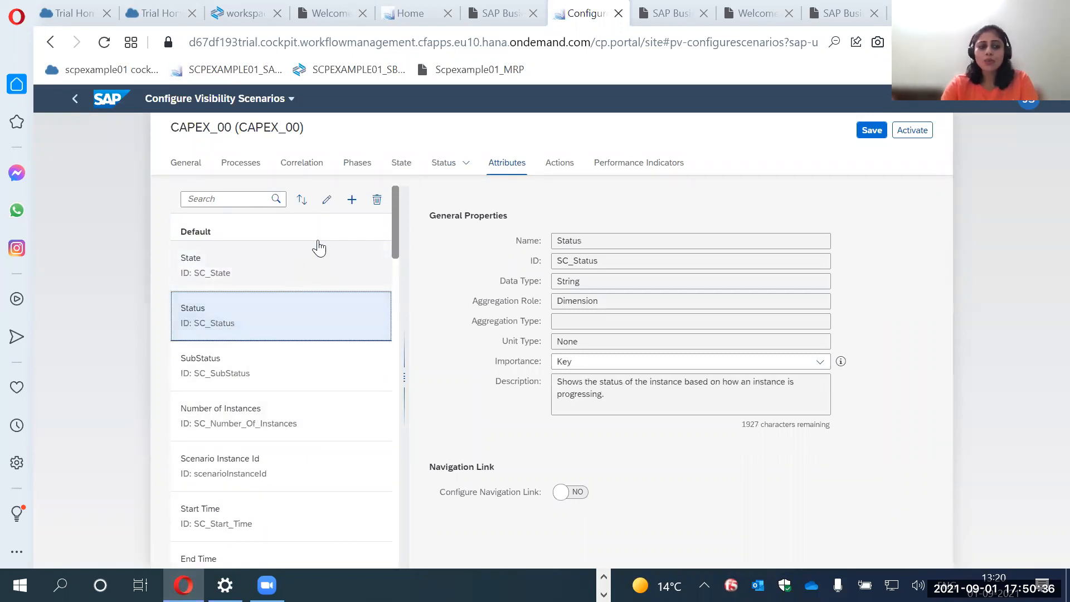
click(325, 201)
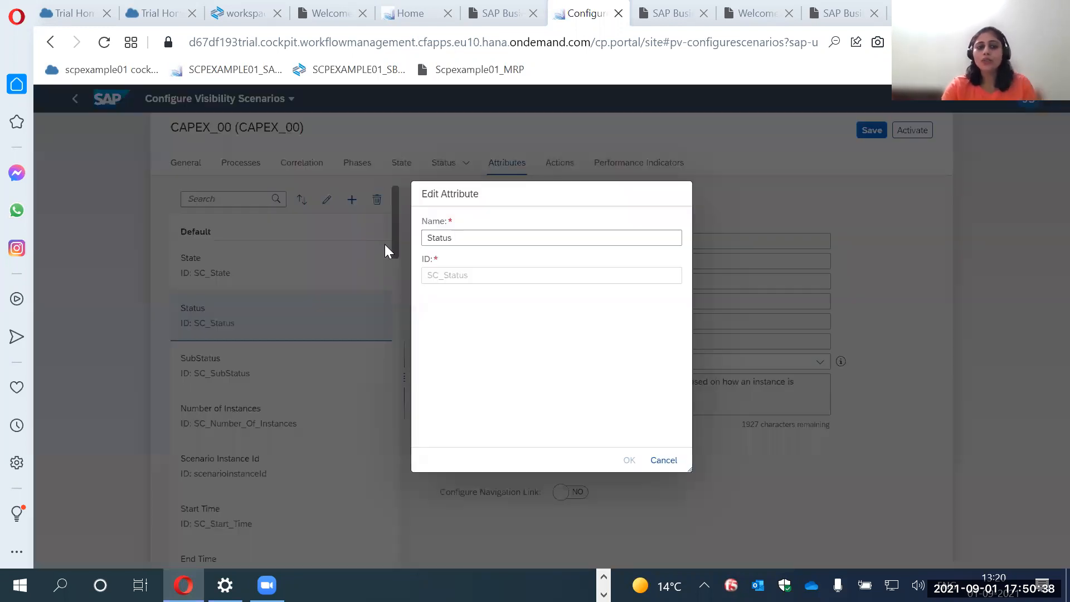
click(666, 461)
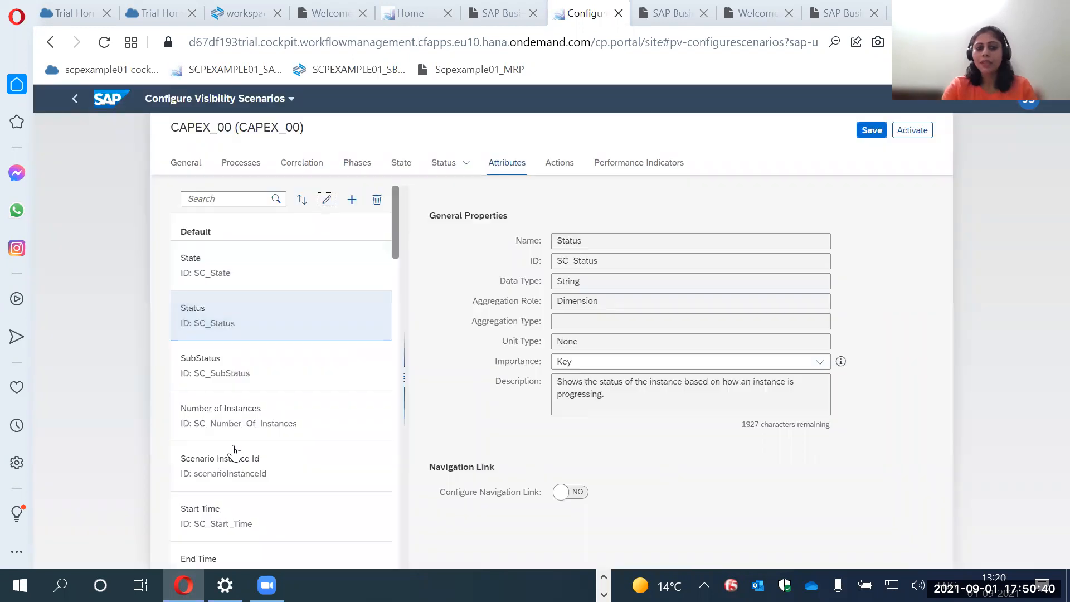
Look through the CAPEX_00 scenario's attribute list, covering the default, context, phase, step and calculated attributes.
scroll(236, 424, down, 12)
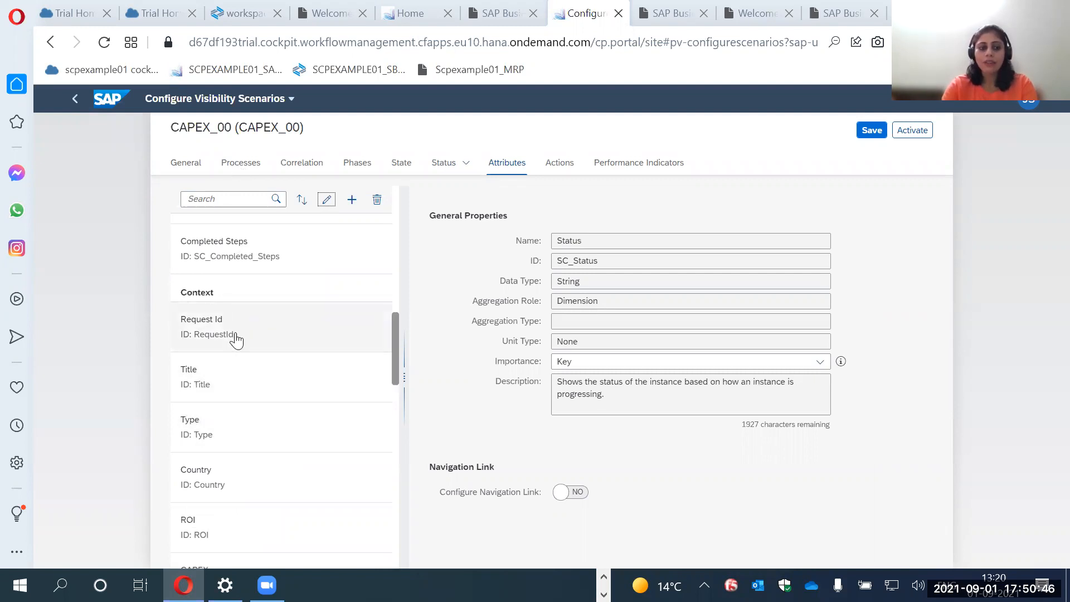
scroll(234, 339, down, 5)
scroll(236, 339, down, 3)
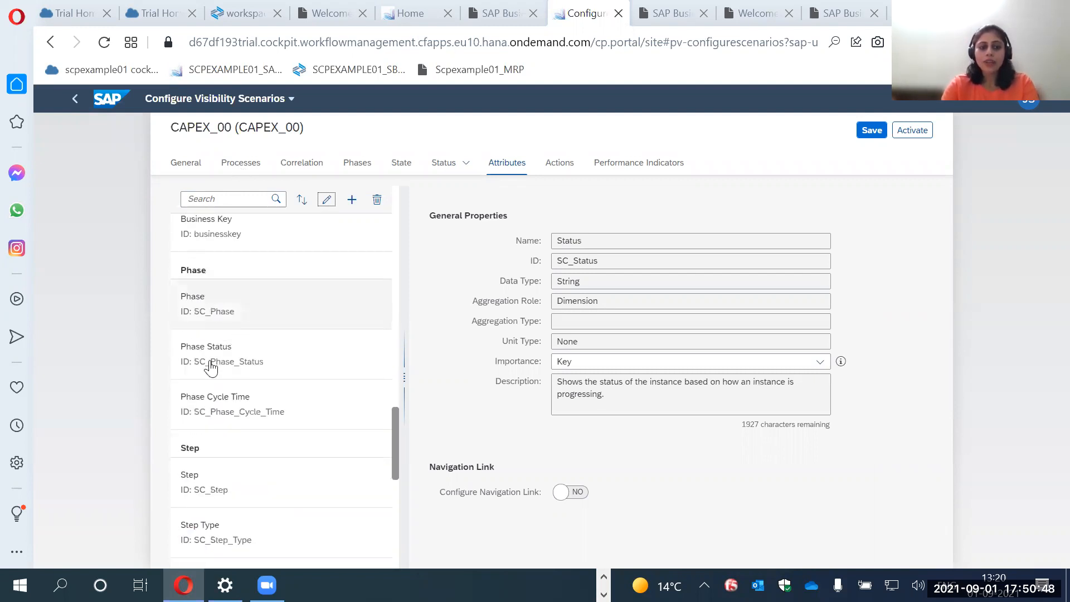
scroll(206, 432, down, 3)
scroll(208, 434, down, 5)
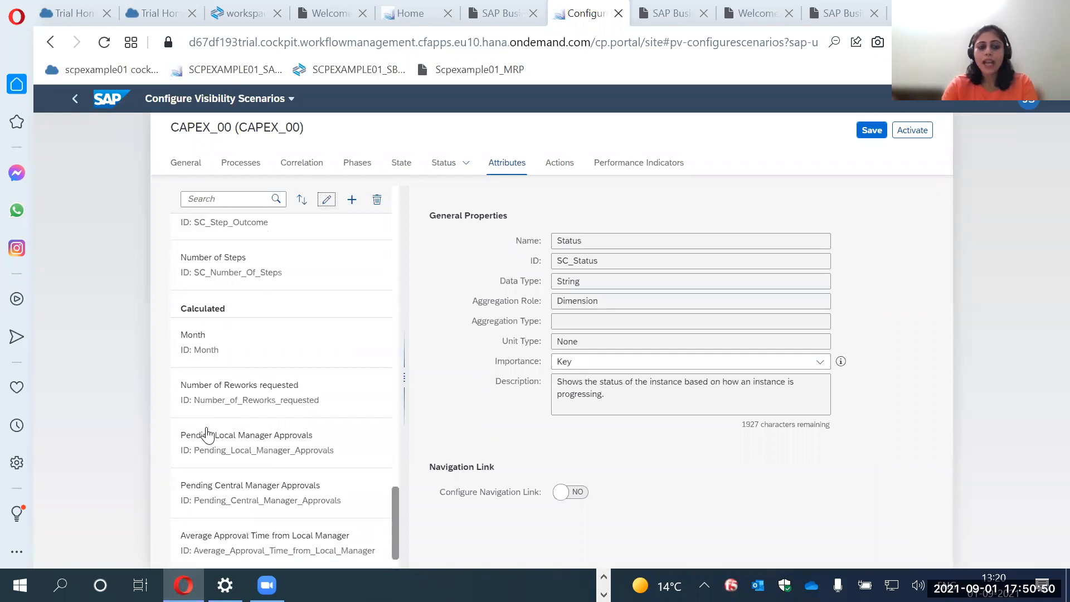
View the options for adding an attribute, and examine the properties of the calculated attribute Number of Reworks requested.
click(352, 201)
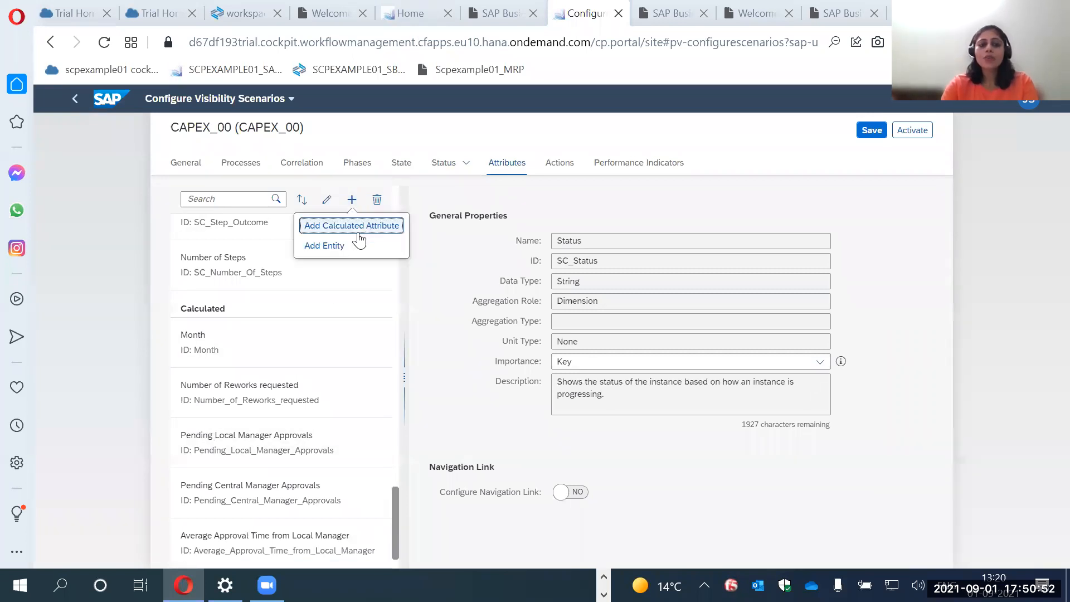
click(265, 408)
drag(636, 295, 552, 301)
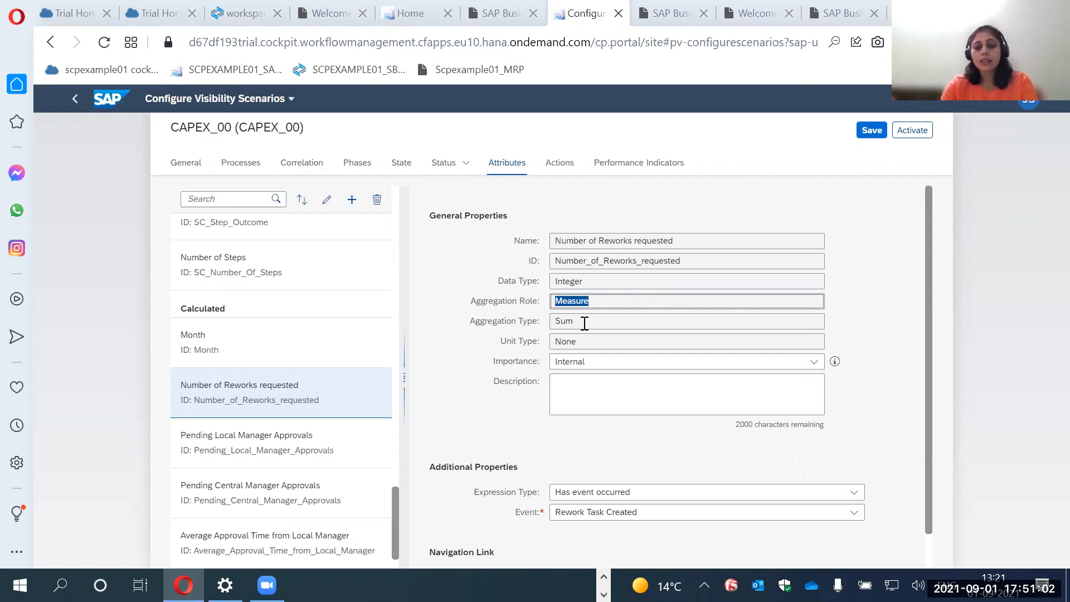
scroll(583, 322, down, 1)
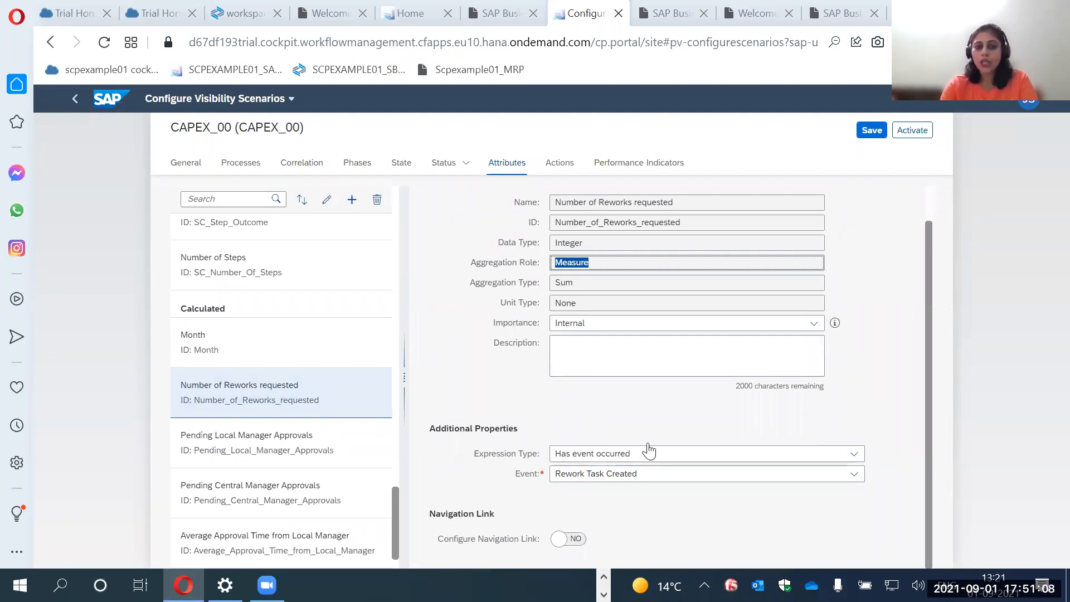
Open the scenario's performance indicators and view the entry form for a new indicator, cancelling without adding one.
click(648, 164)
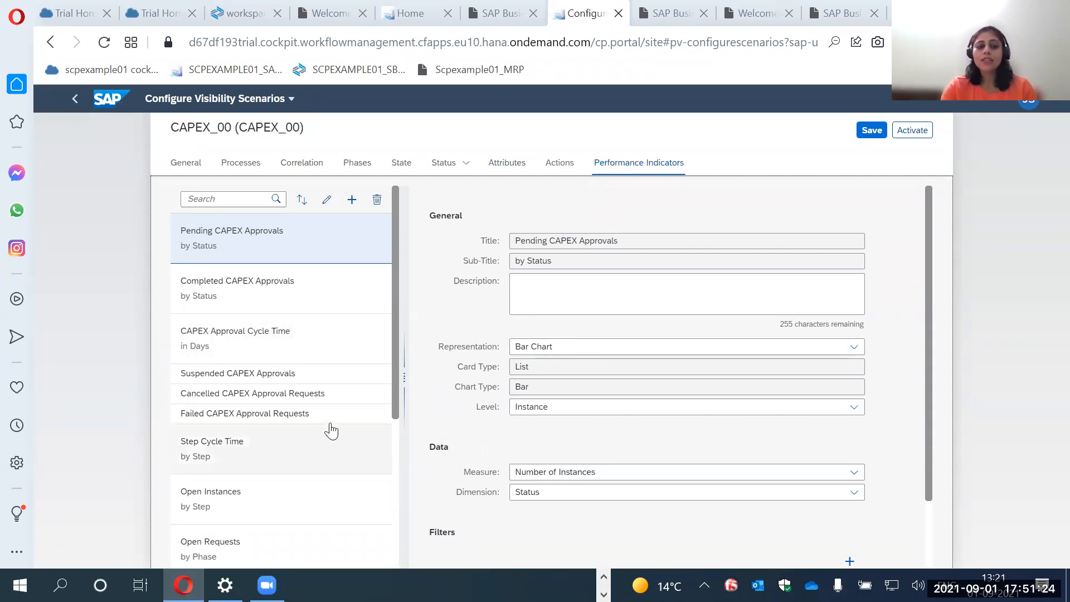
click(352, 202)
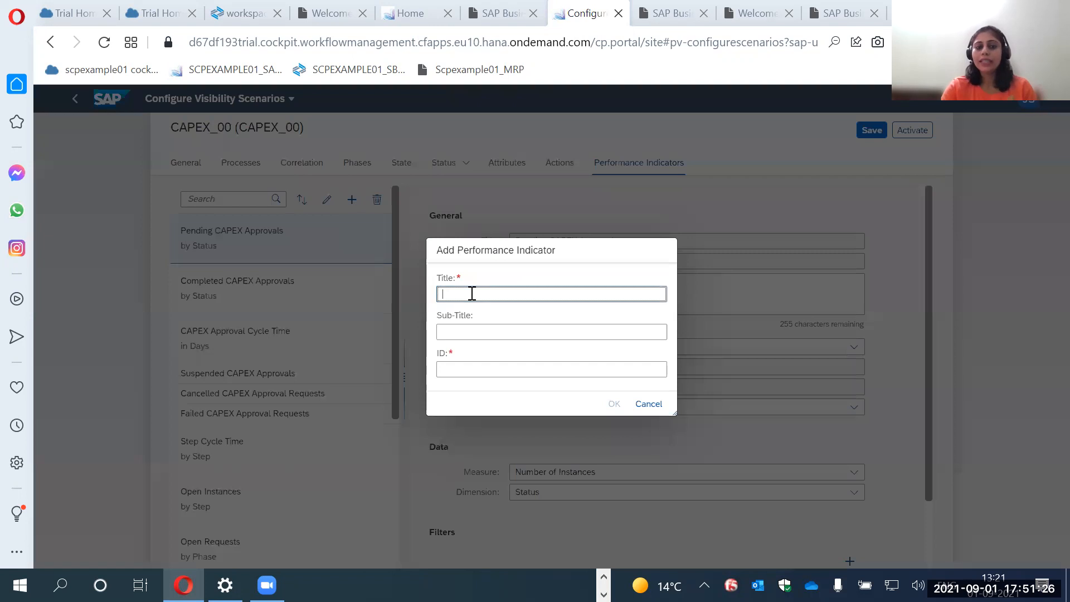
click(649, 404)
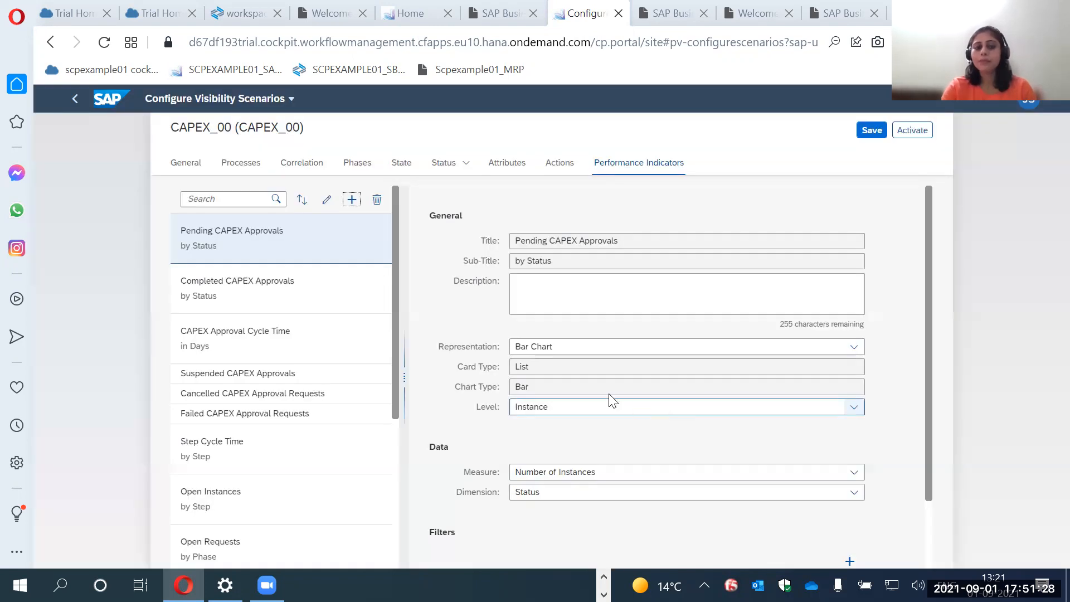
Examine the Completed CAPEX Approvals indicator's representation options, its measure and dimension, and its filter.
click(299, 302)
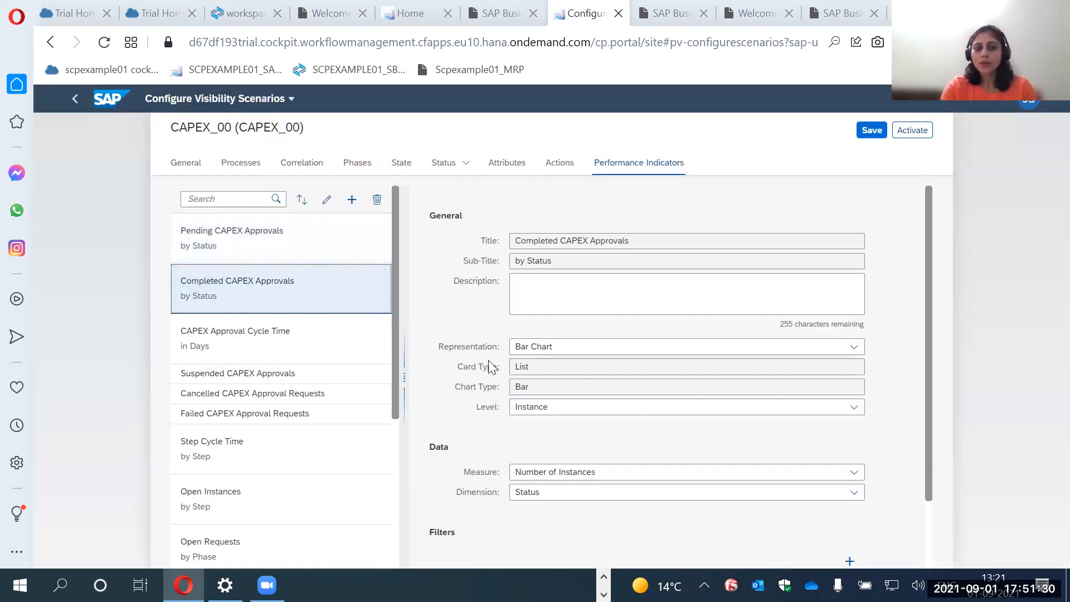
click(579, 353)
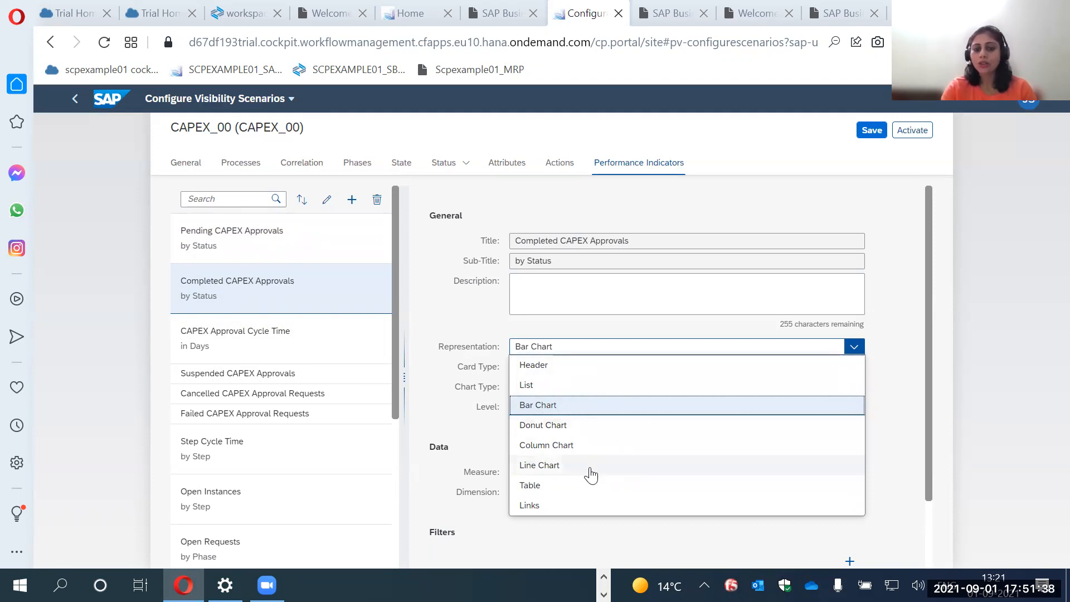
click(457, 445)
scroll(457, 444, down, 2)
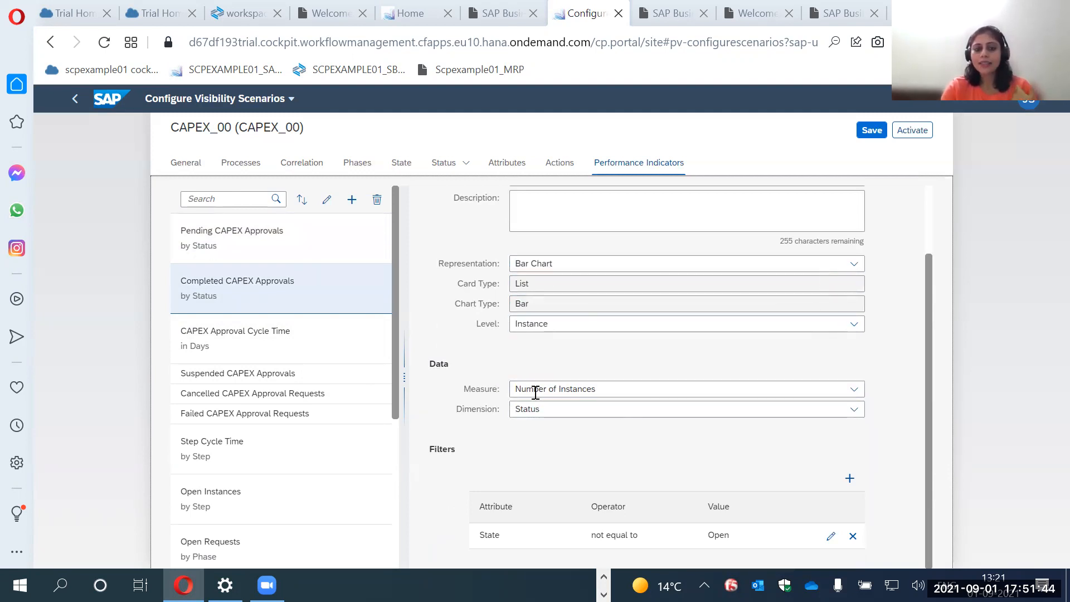
click(625, 388)
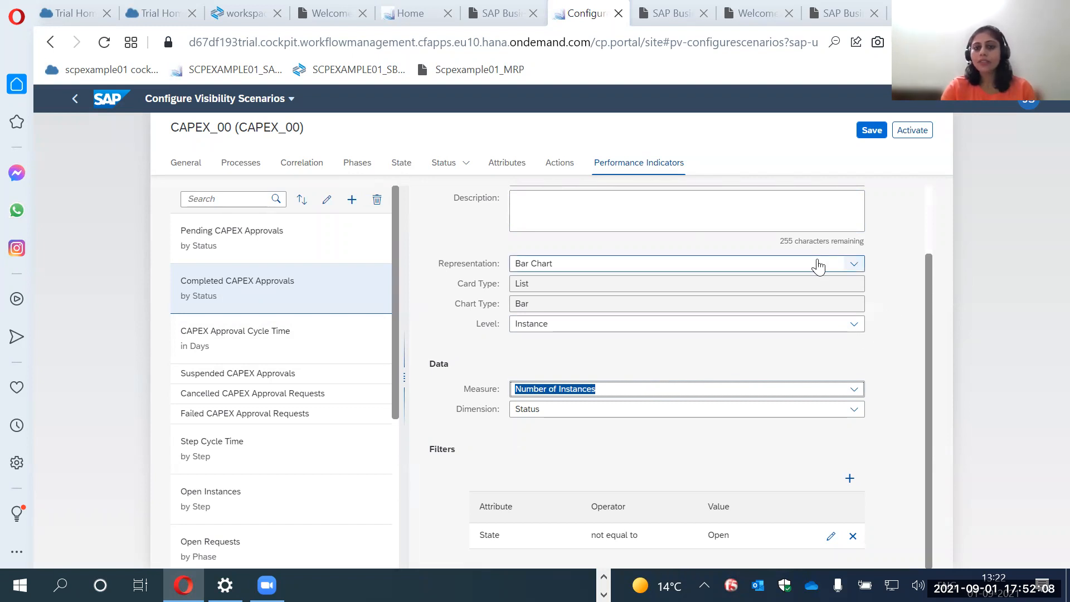
Leave the scenario configuration and open the CAPEX_00 dashboard in the Process Workspace.
click(108, 105)
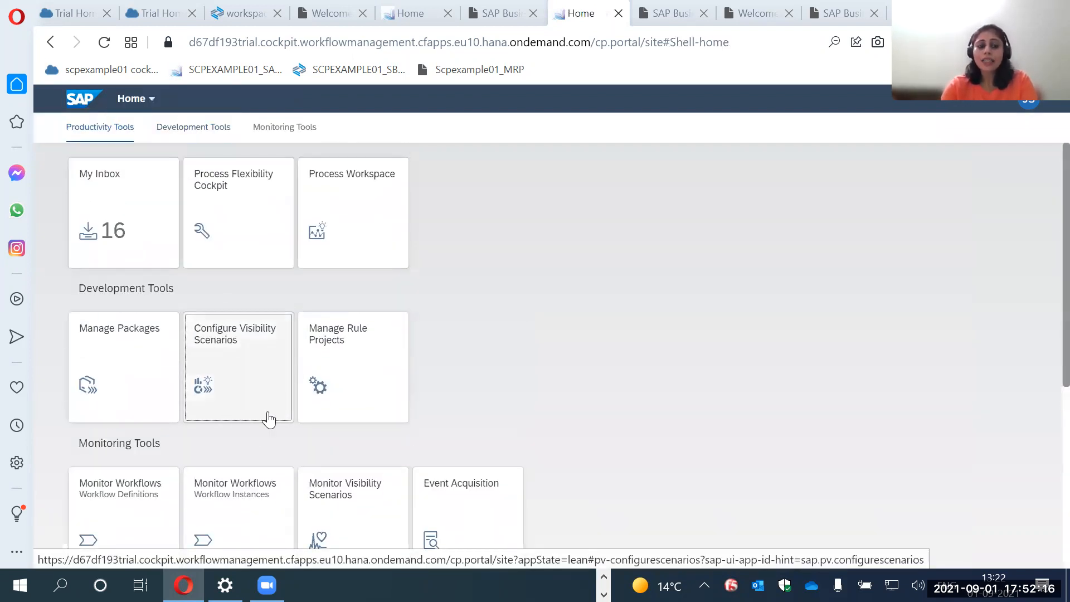
click(372, 237)
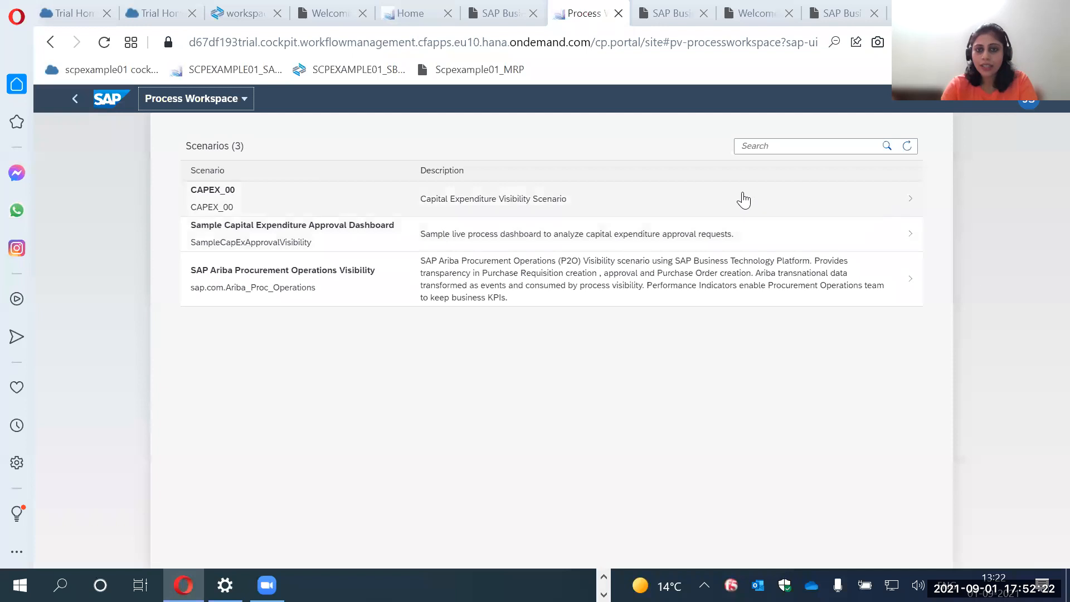
click(211, 201)
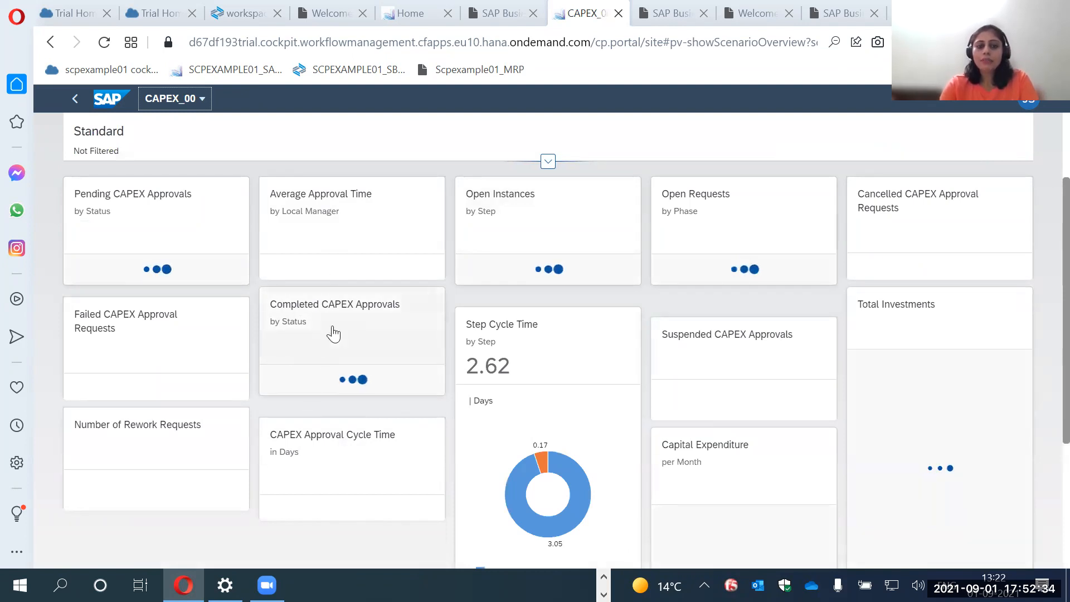
From Completed CAPEX Approvals, open the second instance completed without violations and examine its phases and path.
mouse_move(331, 350)
mouse_down()
mouse_move(339, 234)
mouse_move(350, 359)
mouse_up()
click(348, 286)
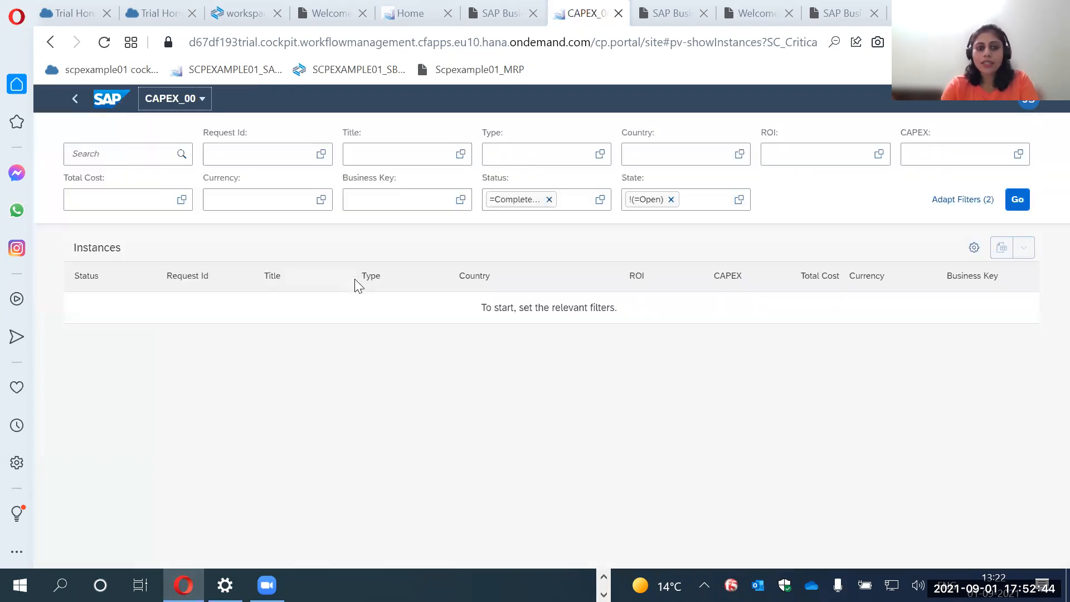
click(378, 341)
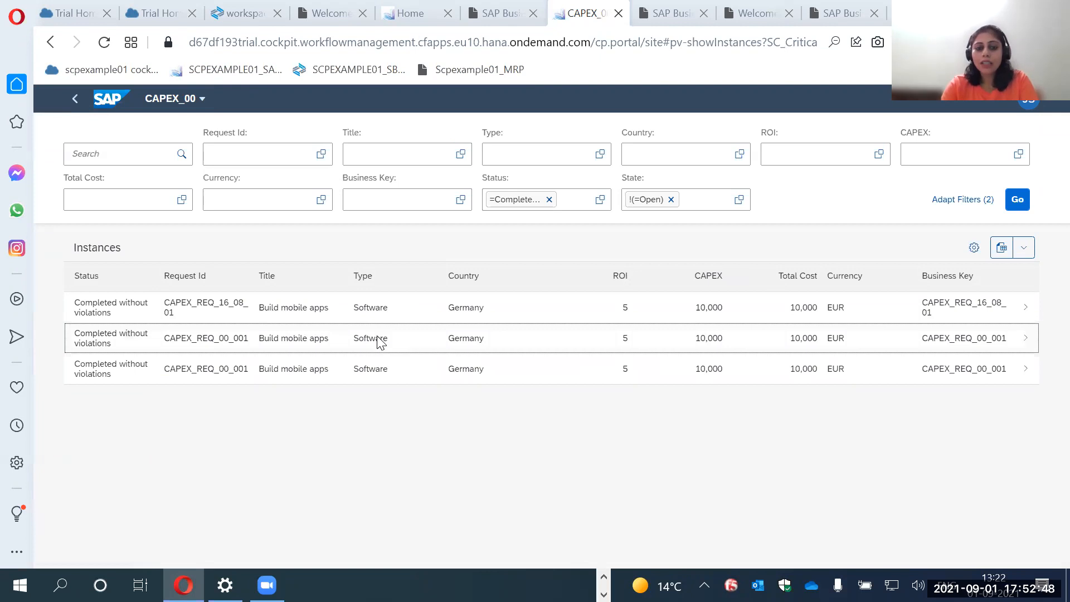
click(378, 341)
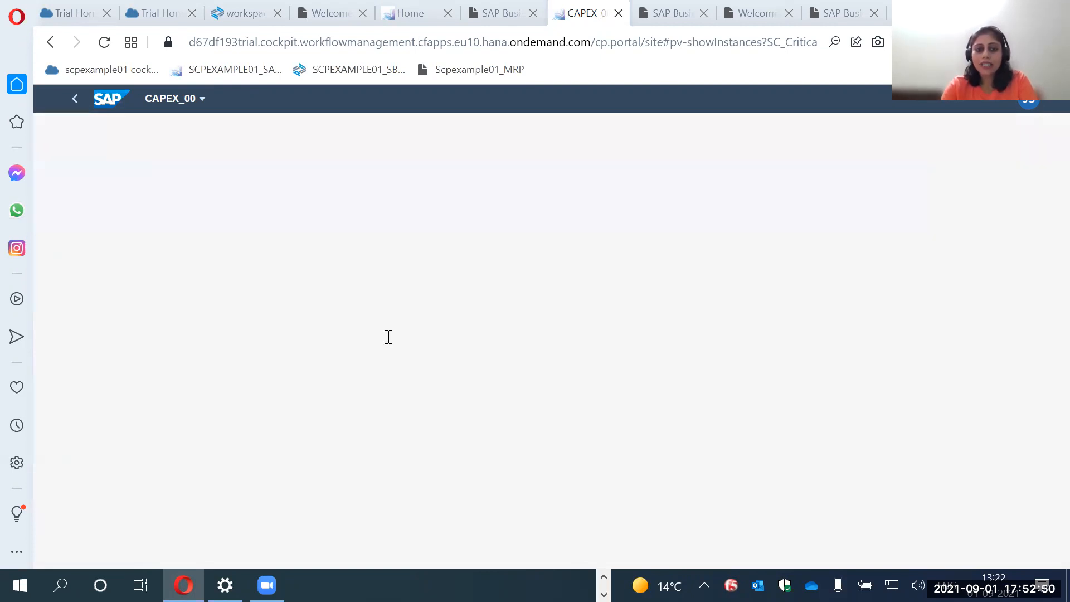
click(144, 245)
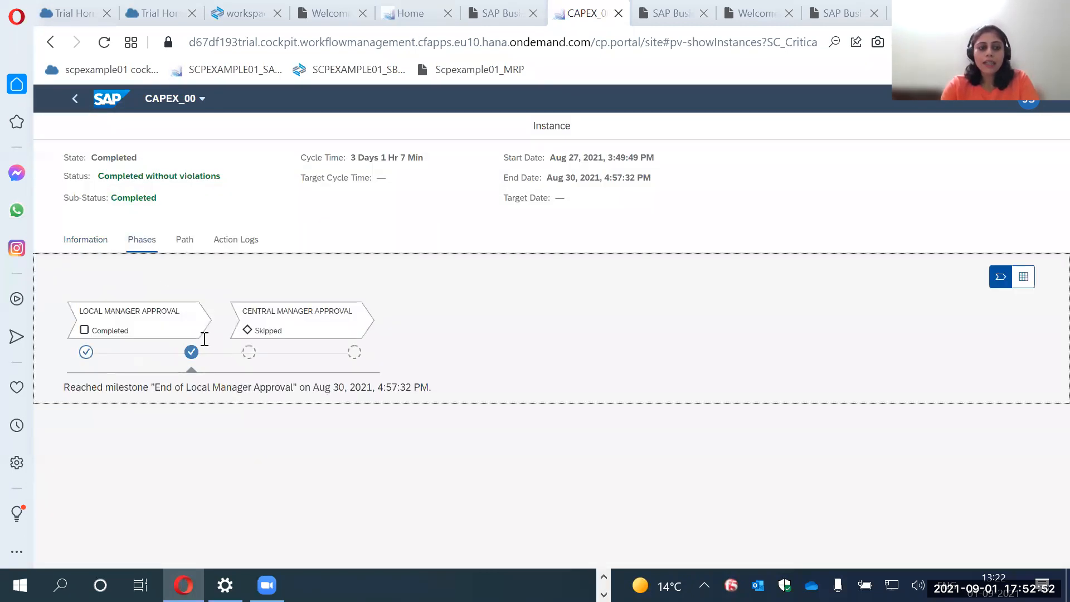
click(198, 240)
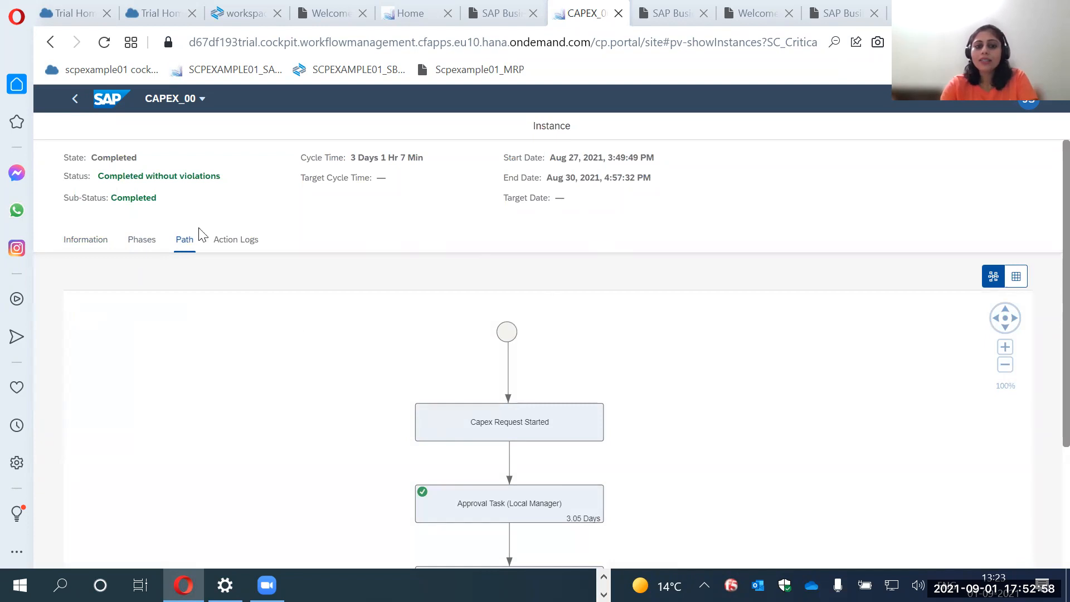
Return to the Process Workspace scenario list and reopen the CAPEX_00 dashboard.
click(75, 103)
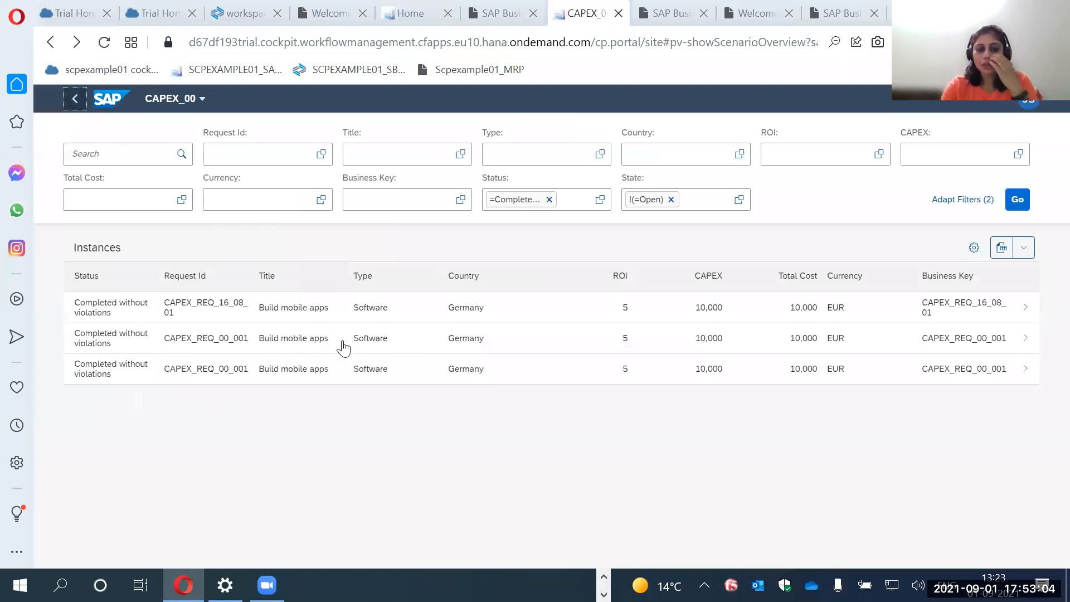
click(75, 100)
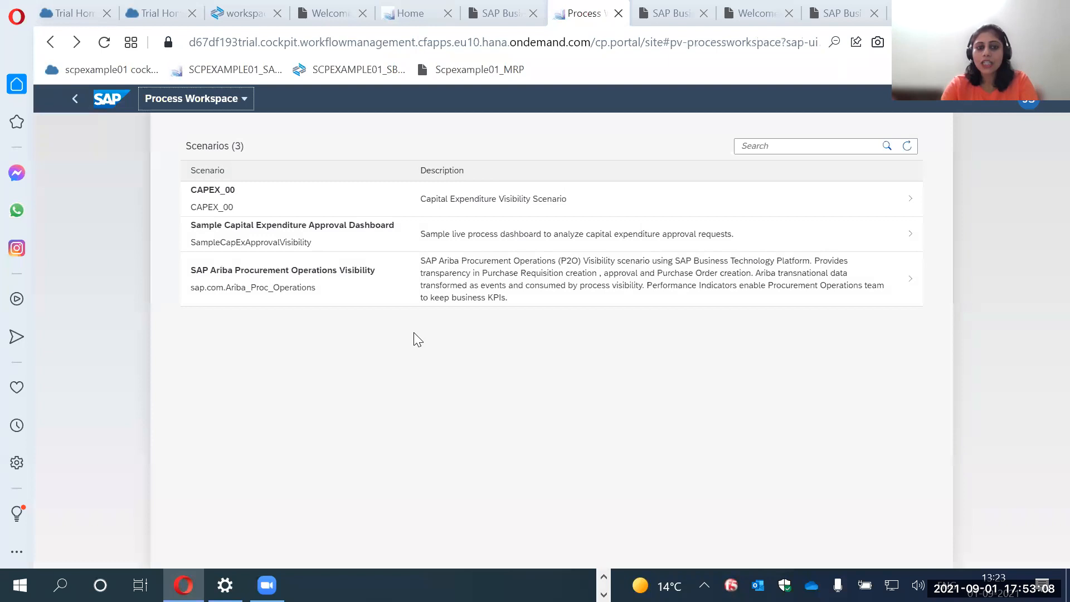
click(265, 202)
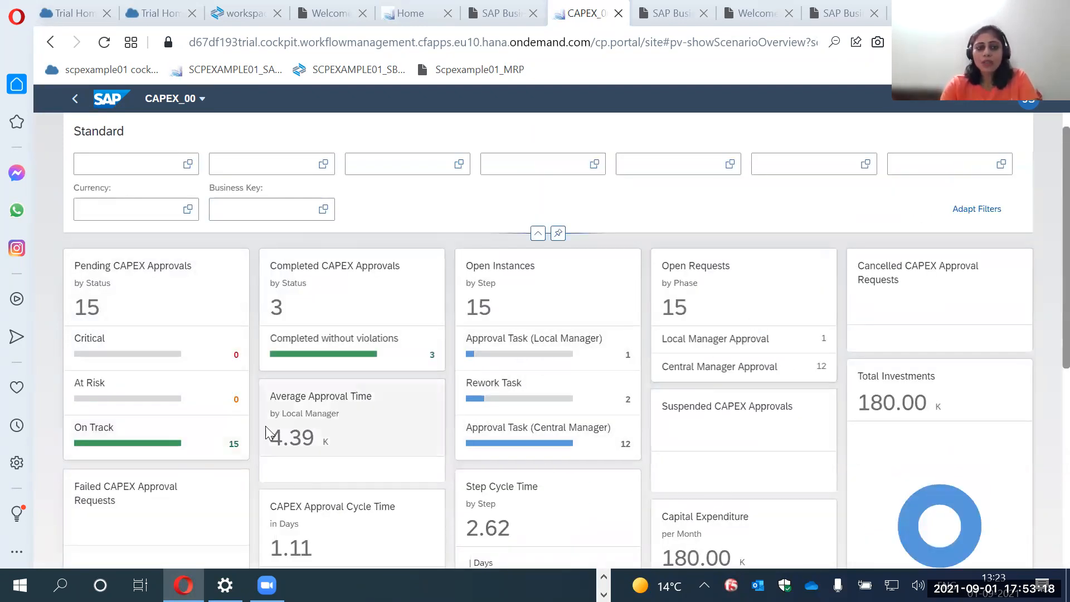
Switch to the SAP Discovery Center mission on capital expenditure approval and review its project board and related missions.
key(alt+Tab)
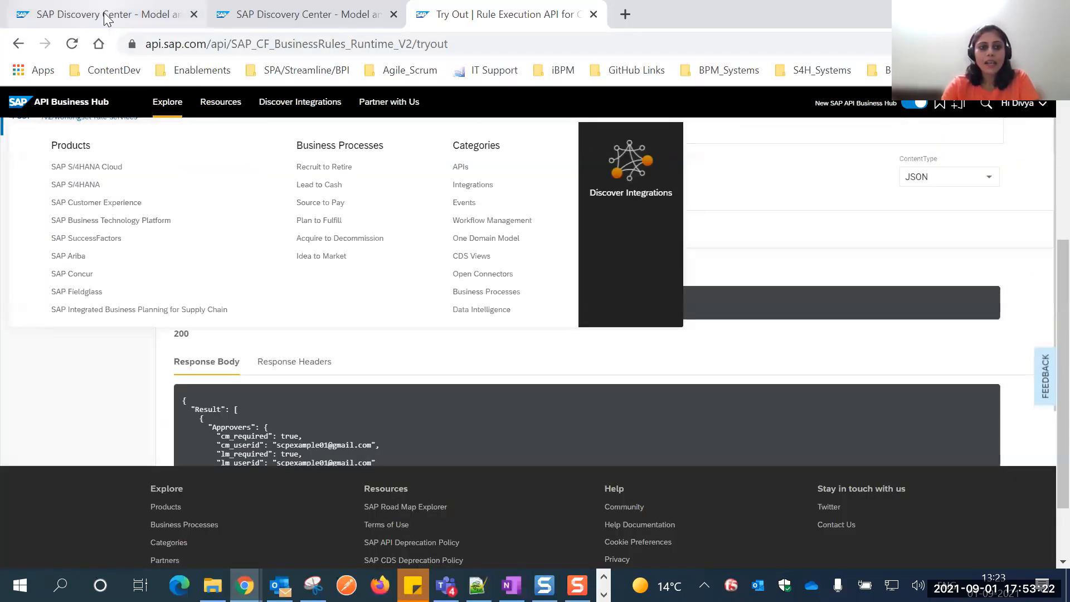
click(106, 19)
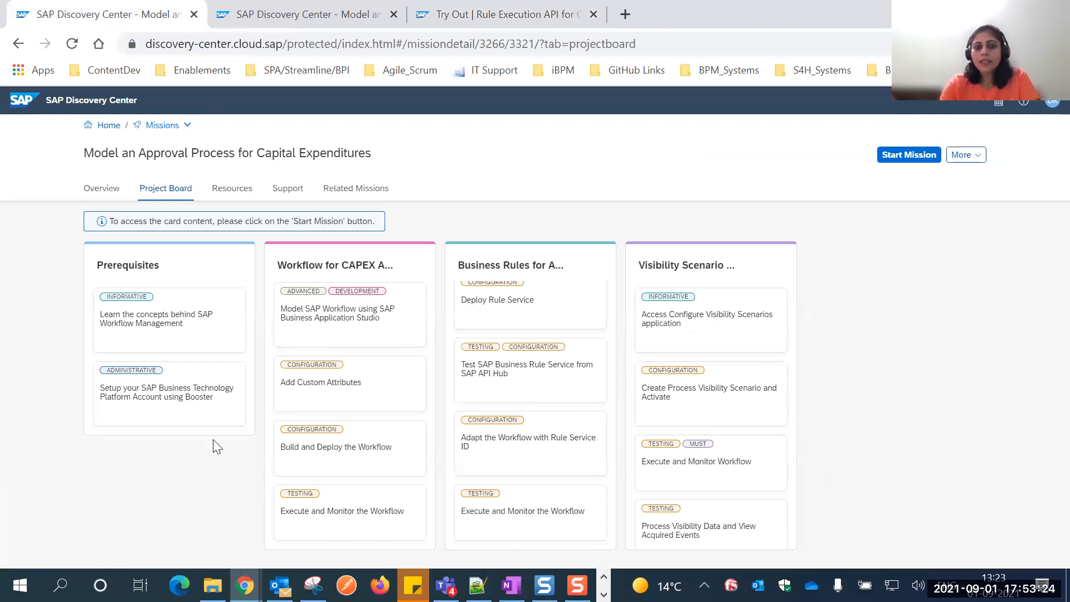
scroll(734, 489, down, 2)
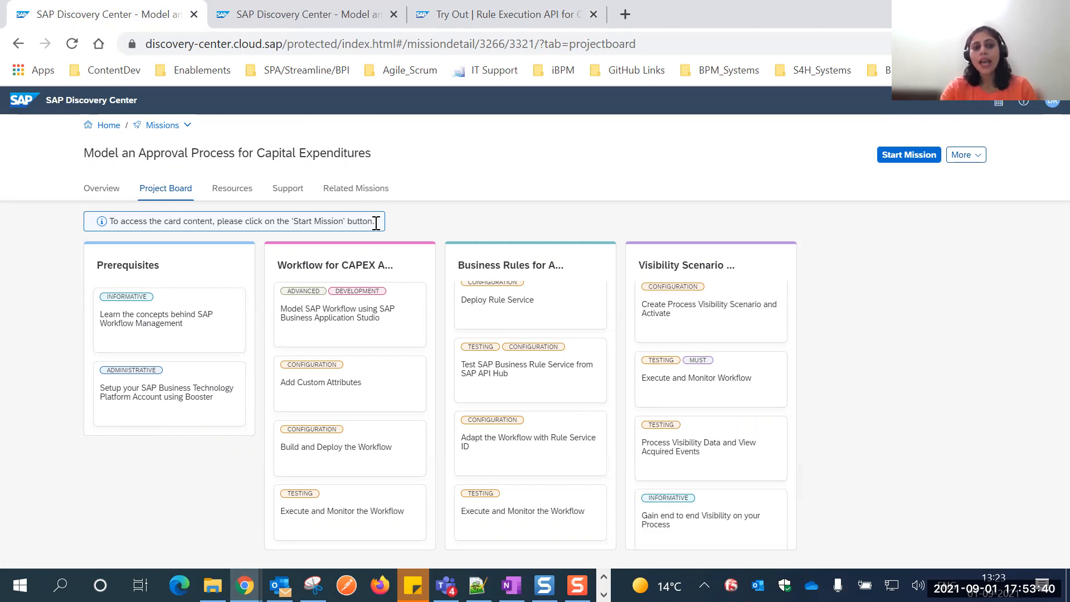
click(356, 189)
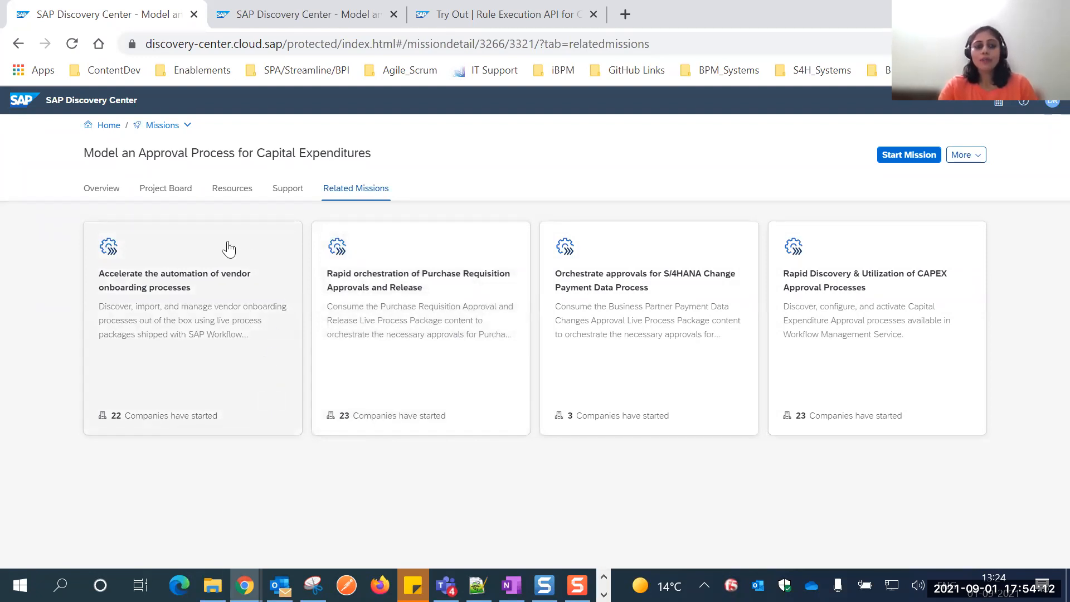
click(164, 190)
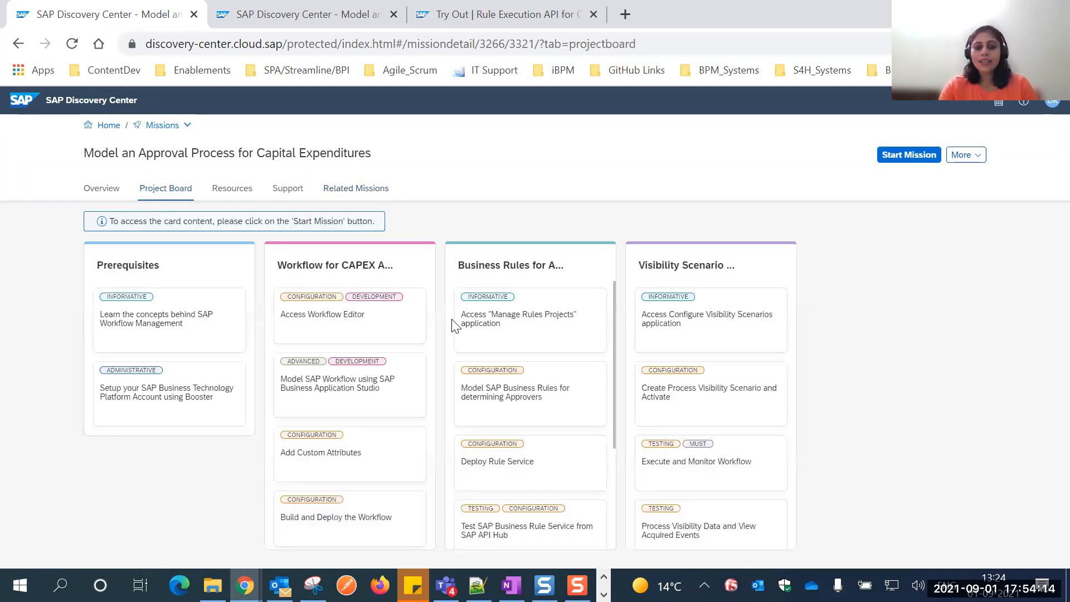